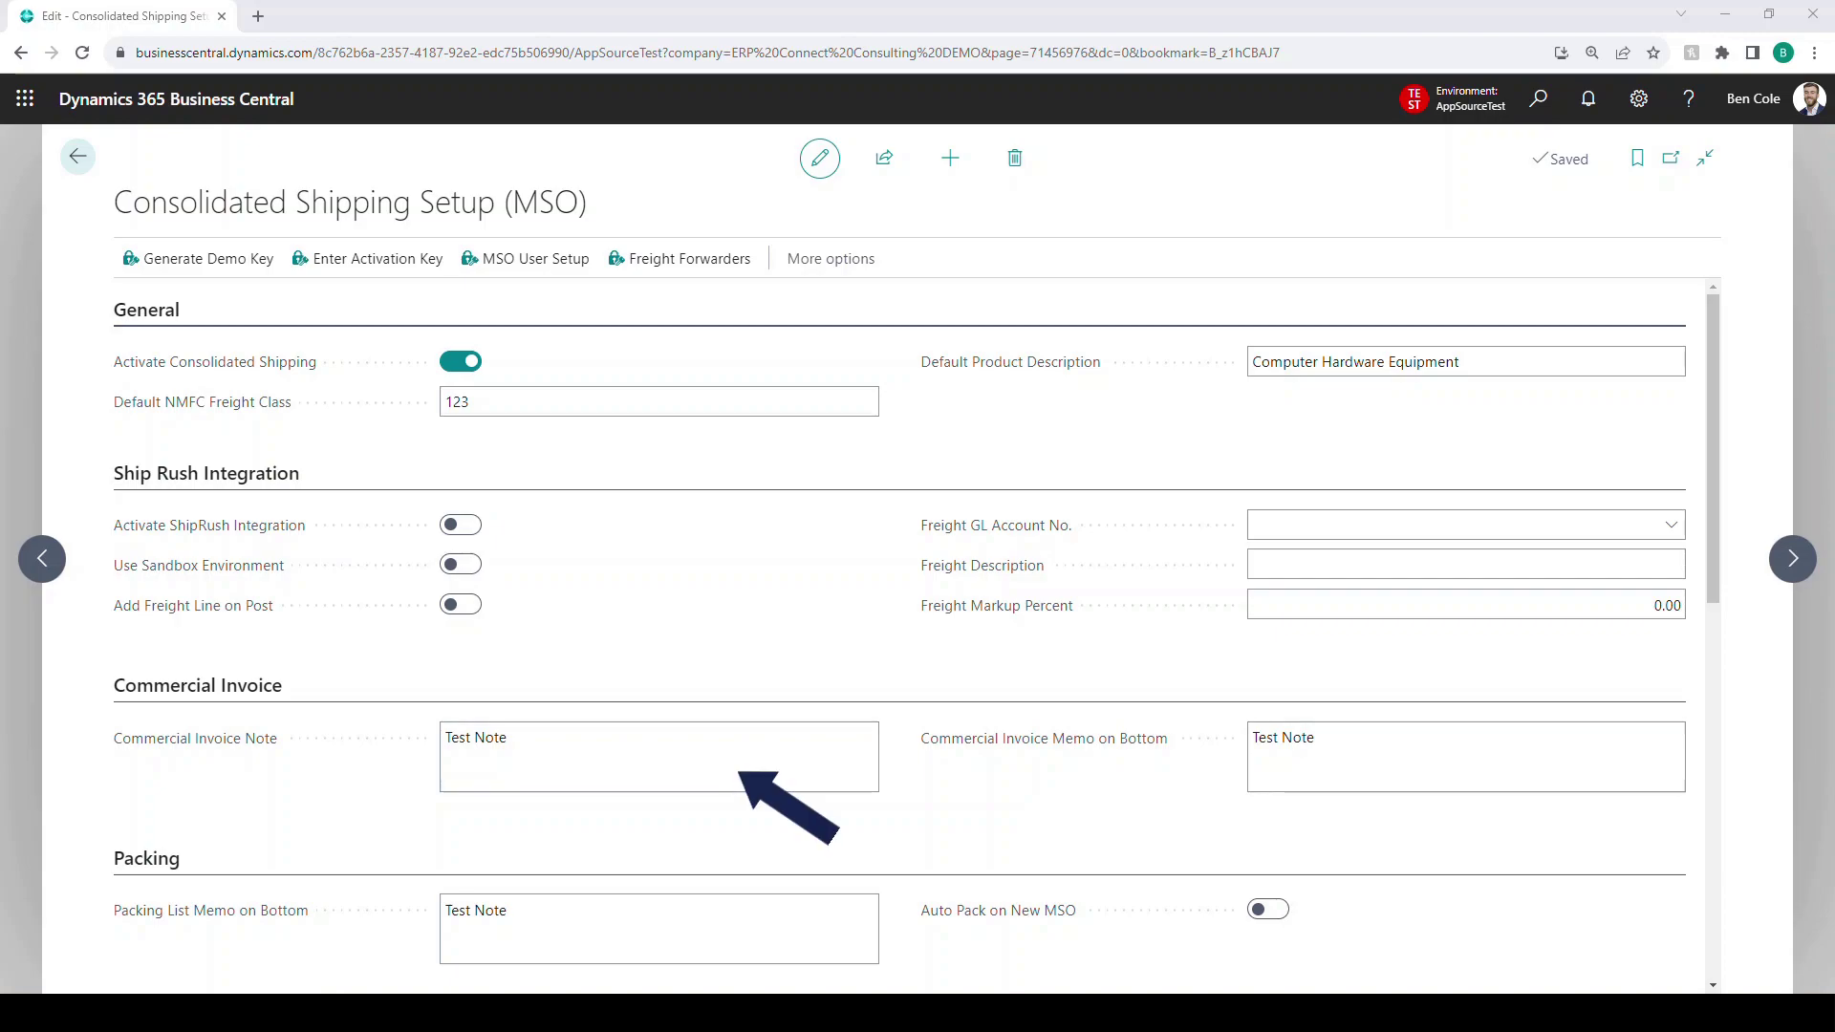
# - Set the Commercial Invoice Note to 'This is a commercial invoice for customs purposes'
pyautogui.click(508, 738)
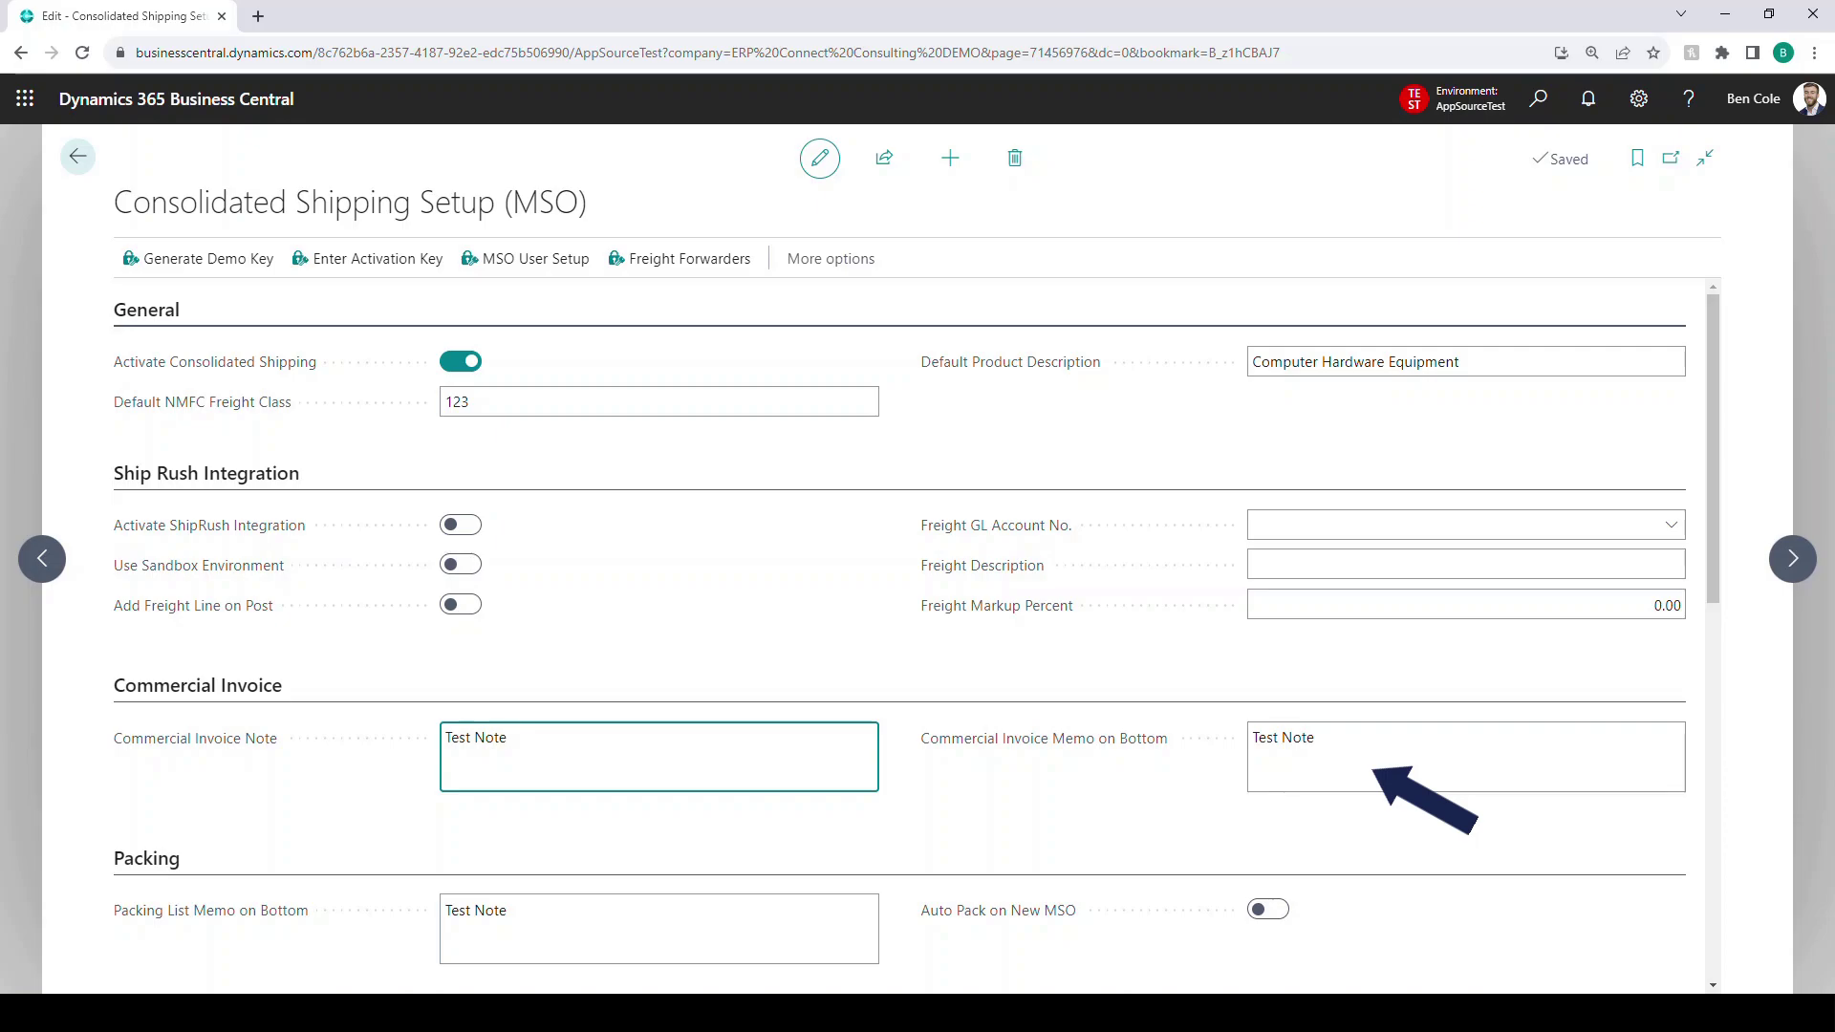
pyautogui.hotkey('ctrl', 'a')
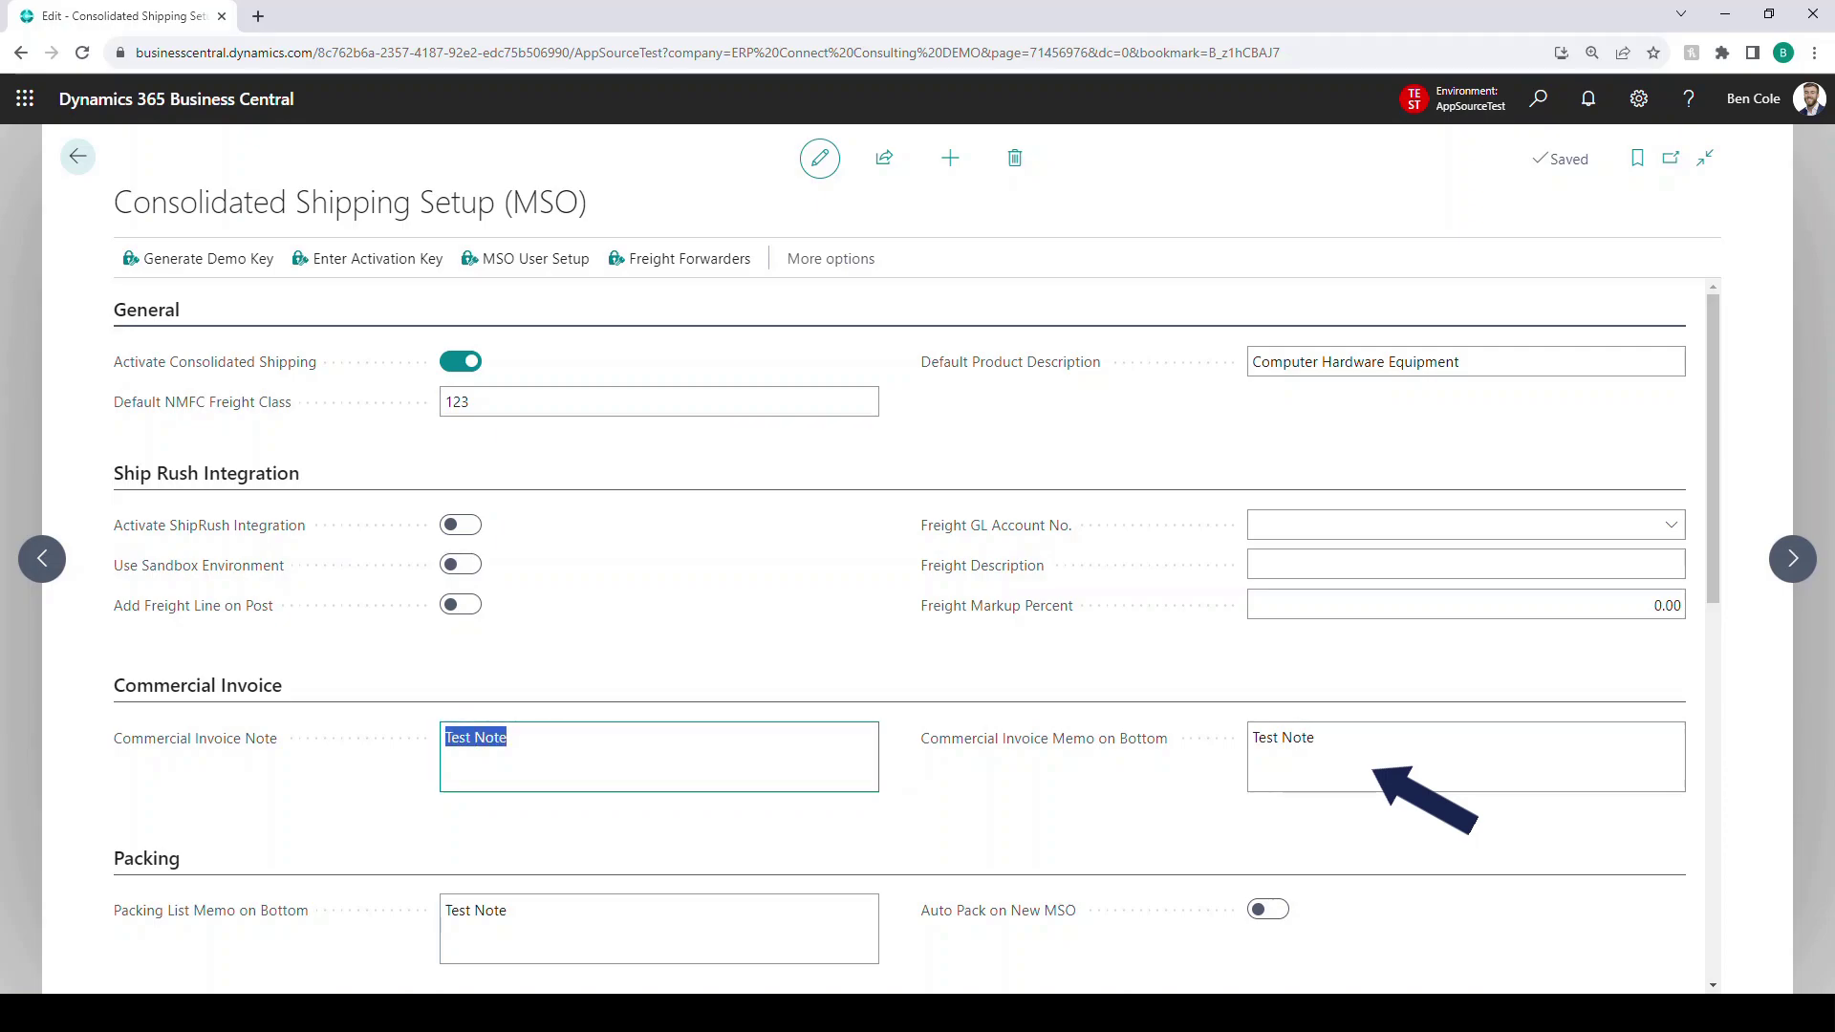
pyautogui.write('This is a commercial invoice for customs purposes')
# - Replace the Commercial Invoice Memo on Bottom with 'Test note at bottom of invoices'
pyautogui.press('Tab')
pyautogui.hotkey('ctrl', 'a')
pyautogui.press('BackSpace')
pyautogui.write('Test ')
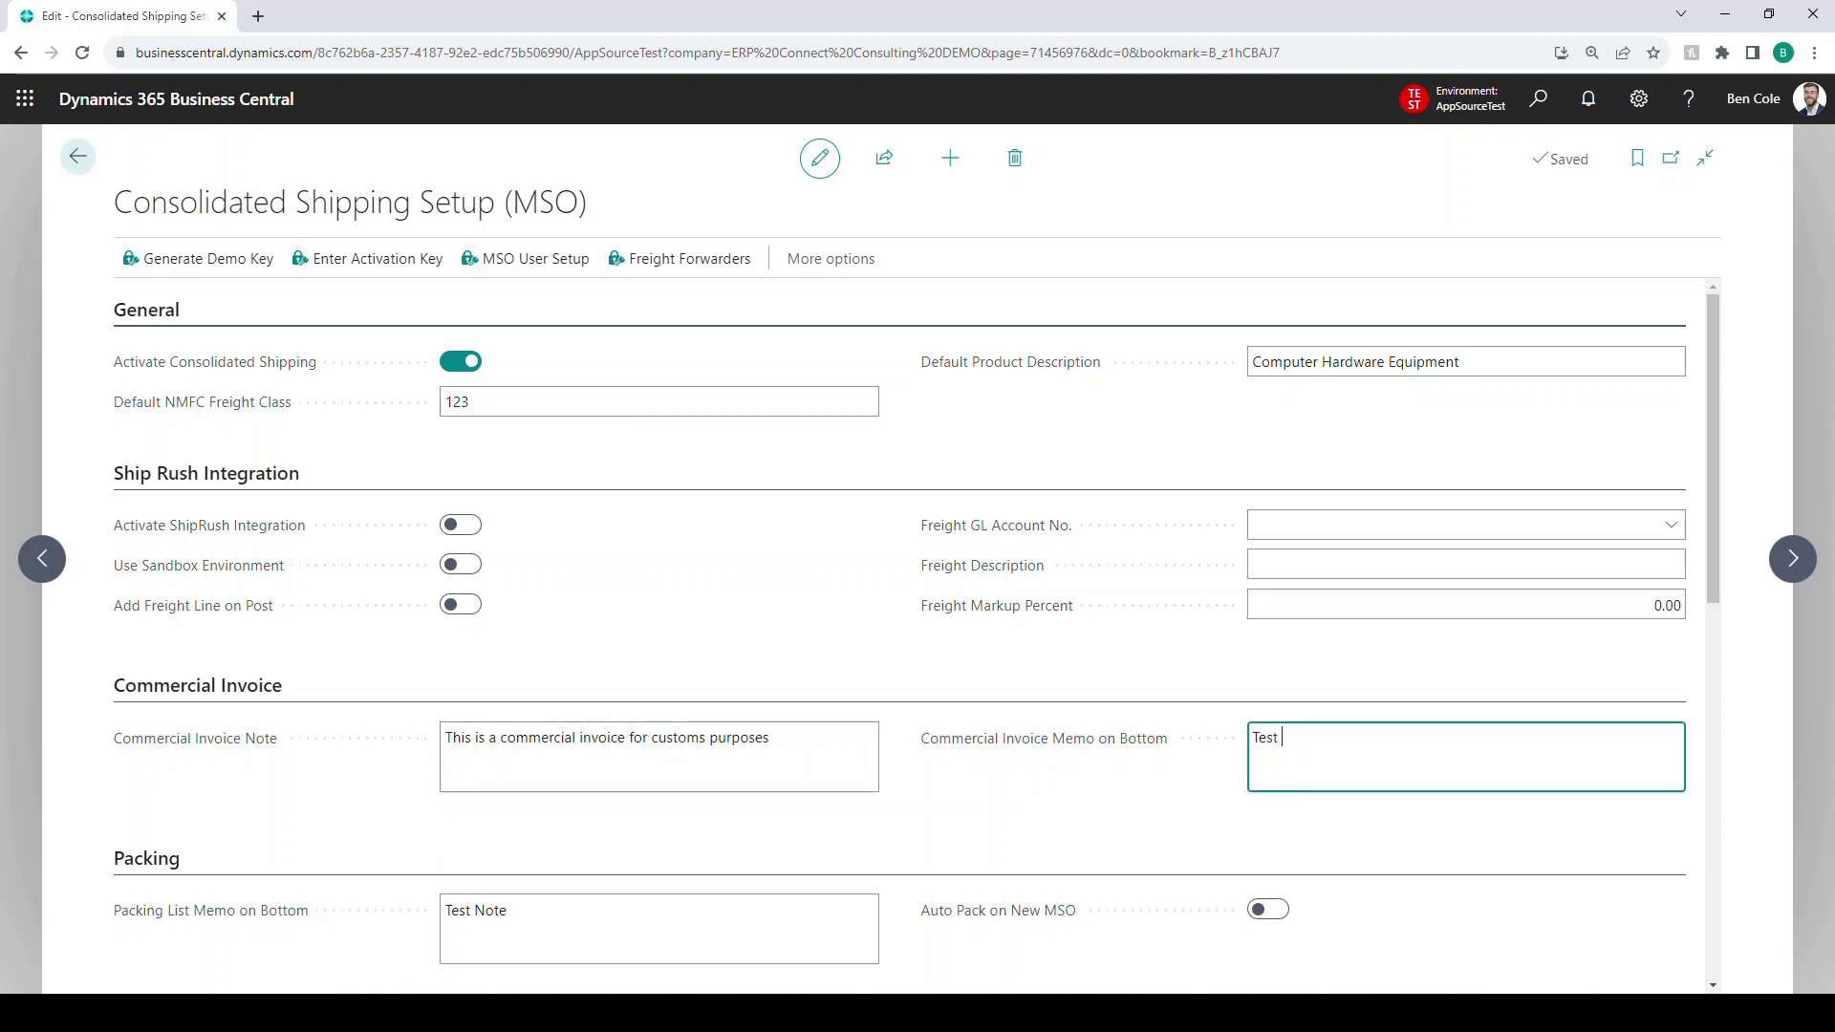
pyautogui.write('note at bottom of invoic')
pyautogui.write('es')
pyautogui.scroll(-3, 915, 631)
pyautogui.scroll(1, 915, 636)
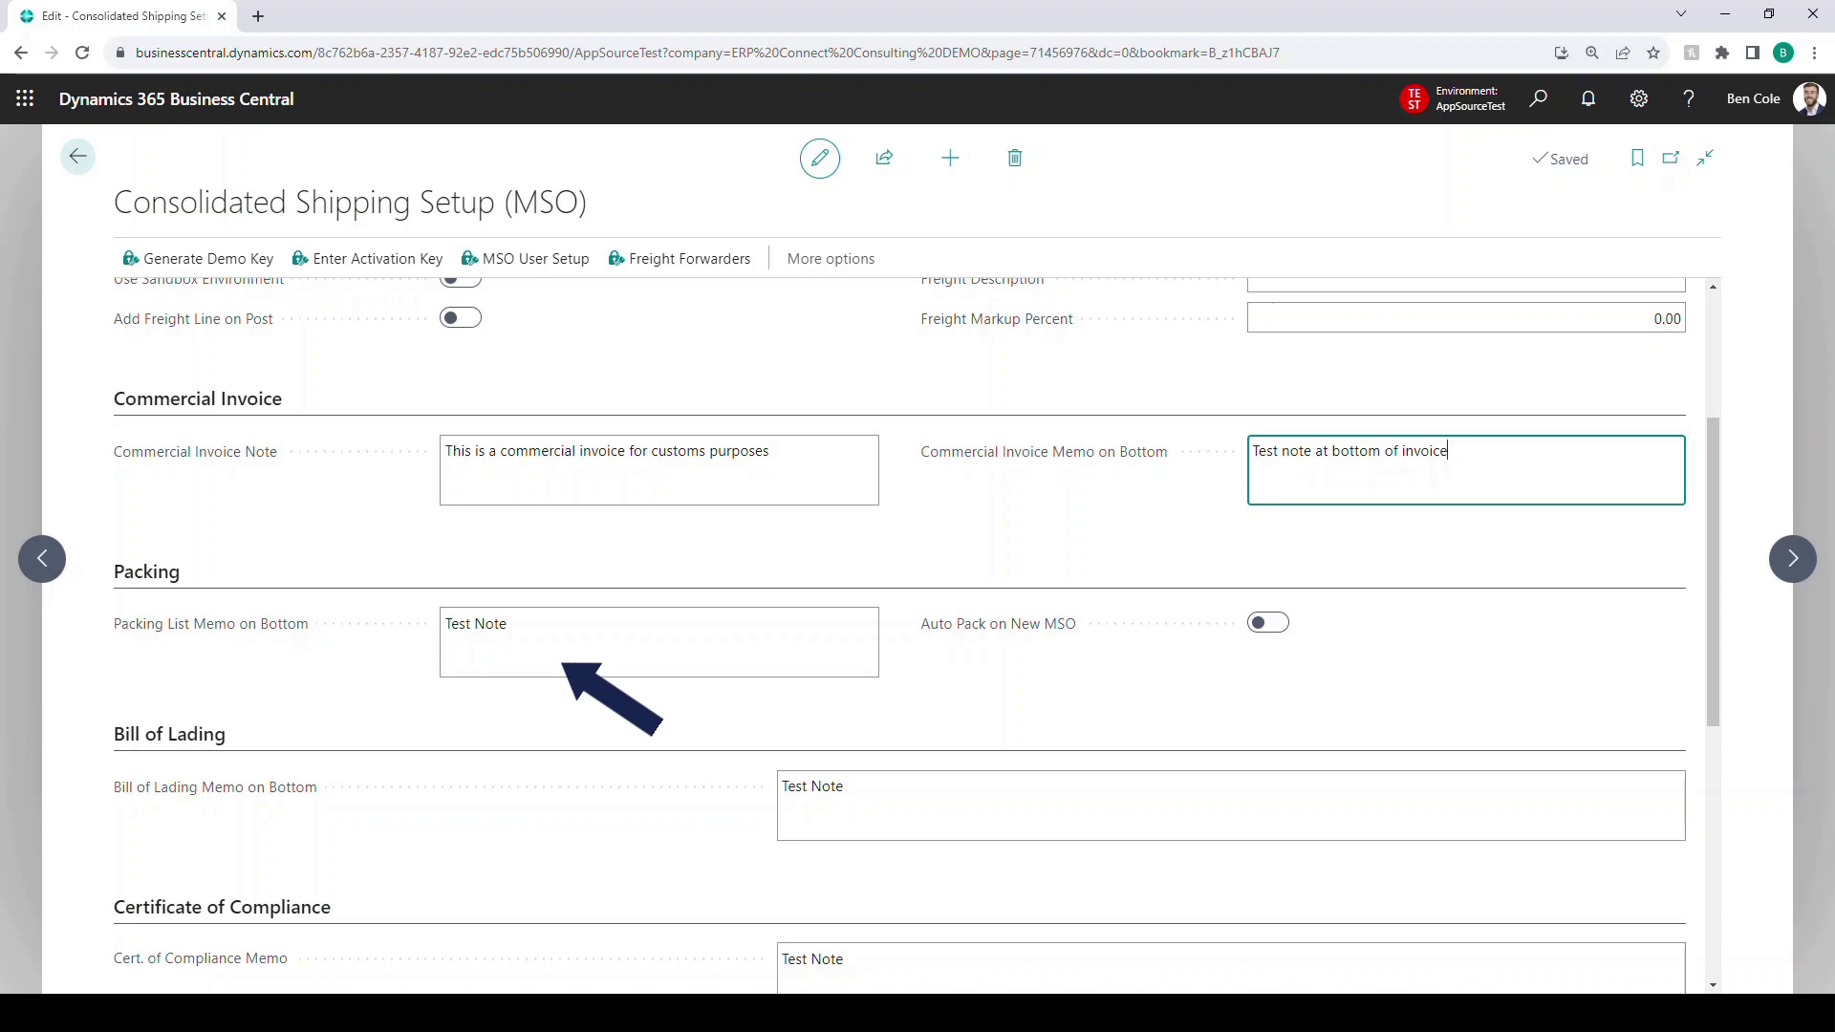
# - Write the Packing List Memo on Bottom: all materials are listed in the box, plus an orders contact e-mail
pyautogui.press('Tab')
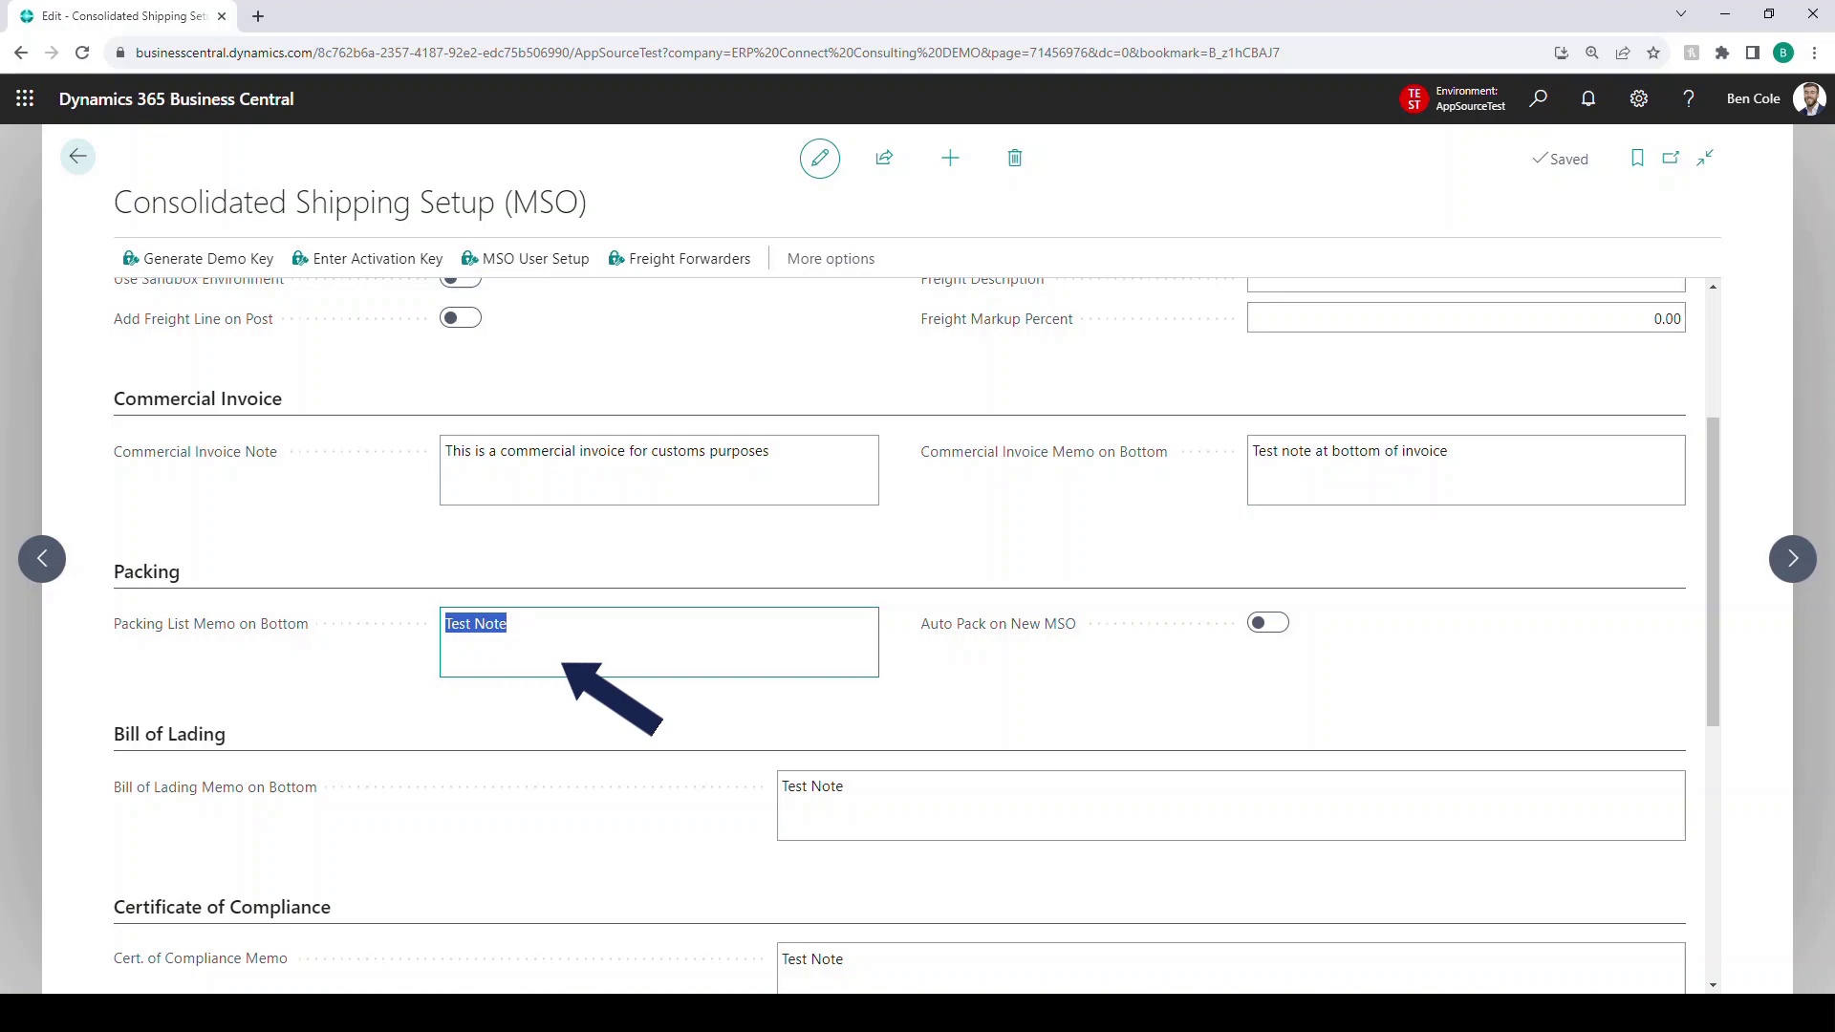
pyautogui.write('please find all of the materials listed in the box')
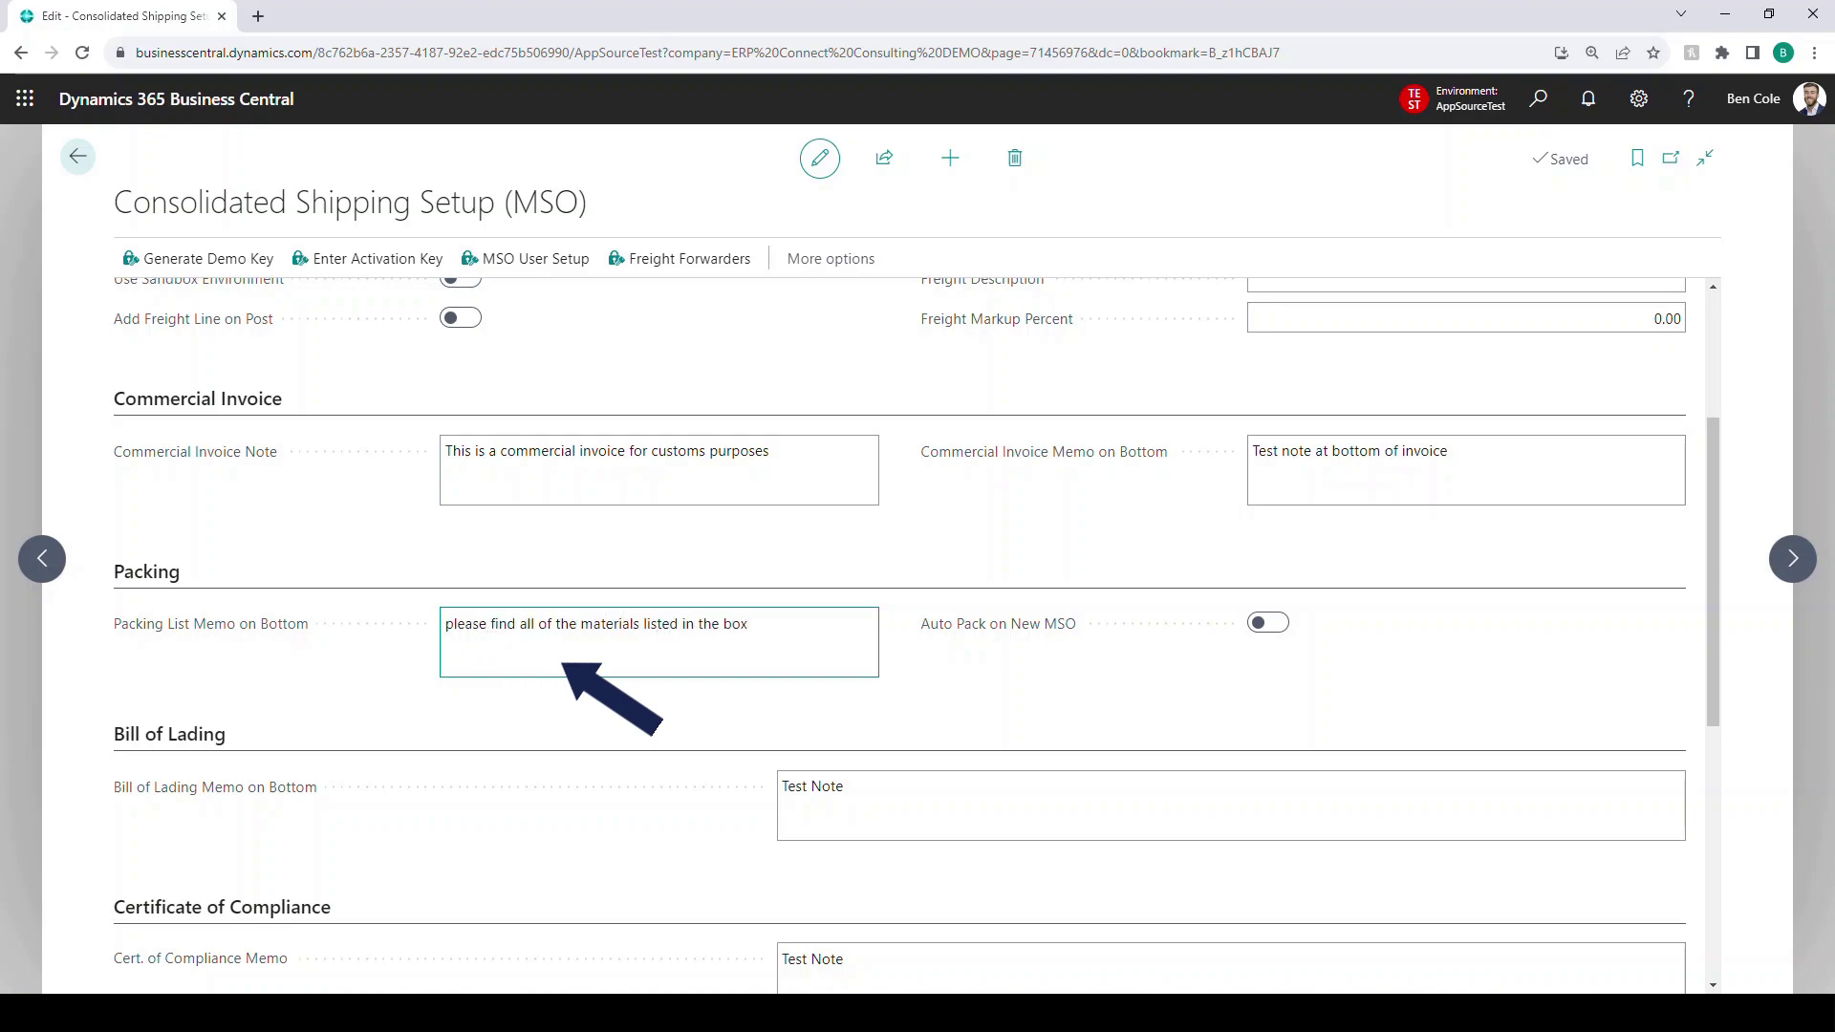
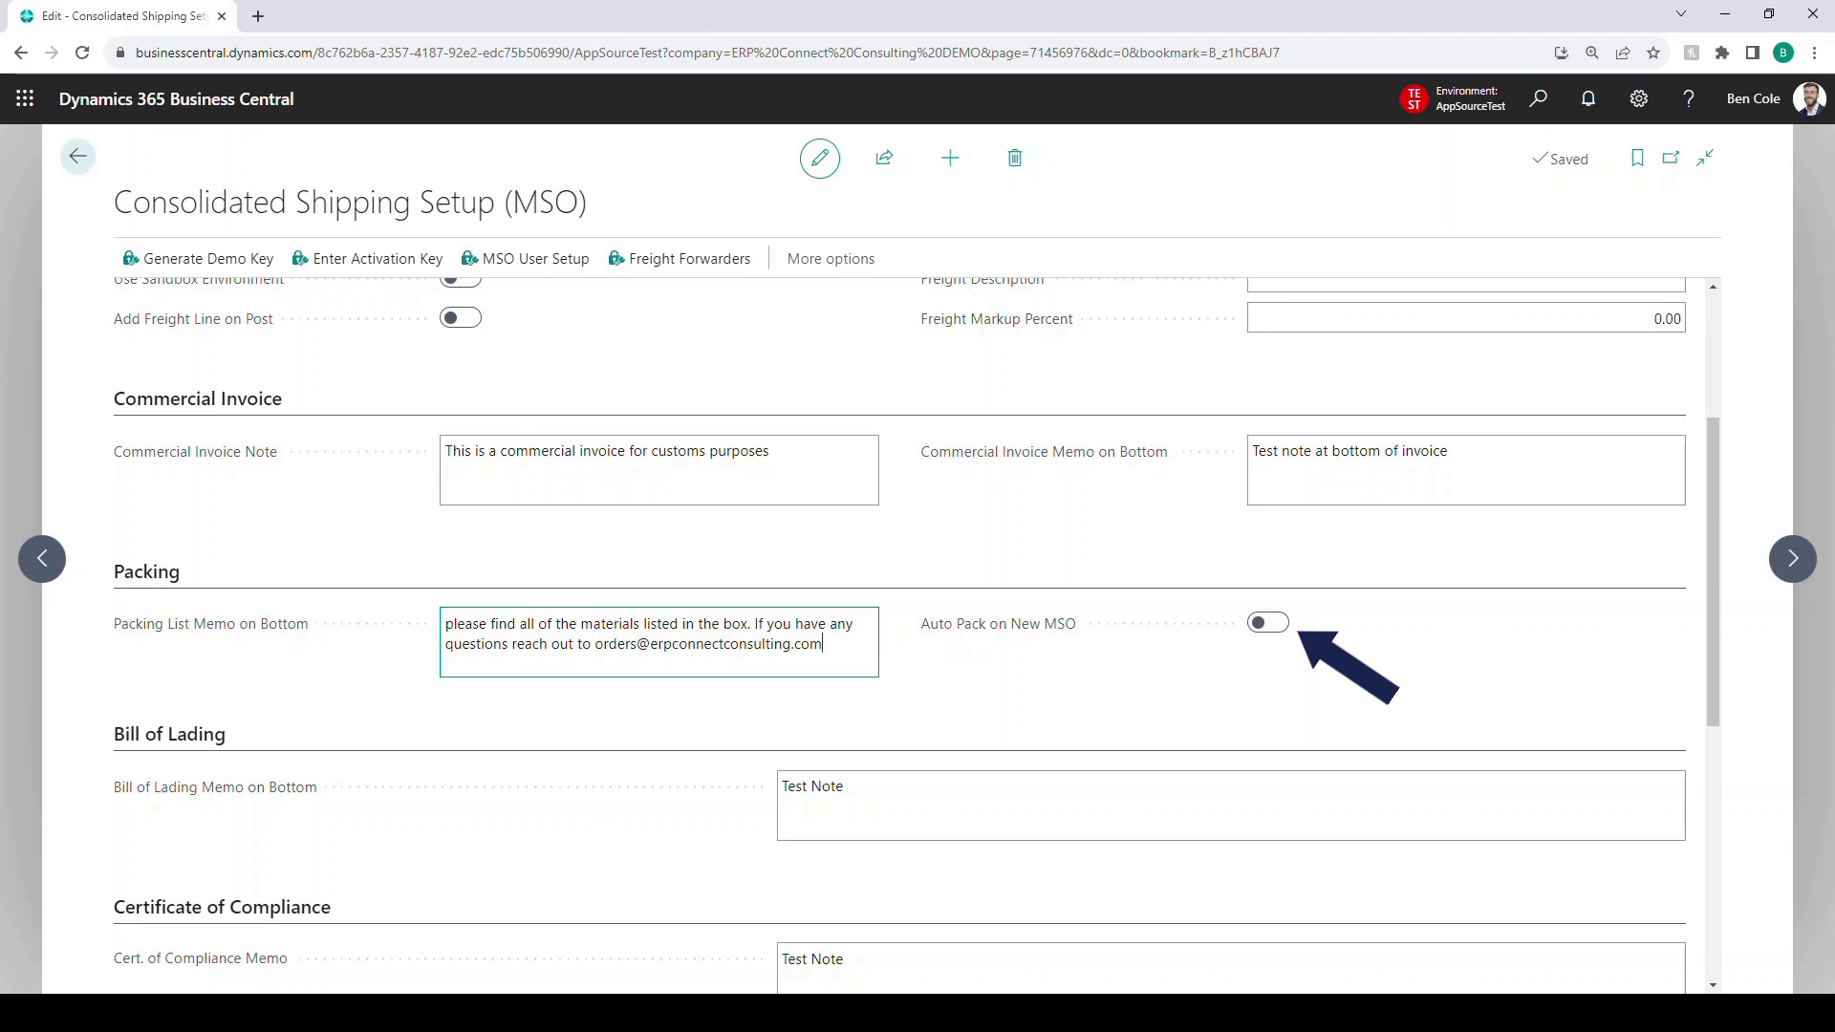
pyautogui.scroll(-3, 915, 637)
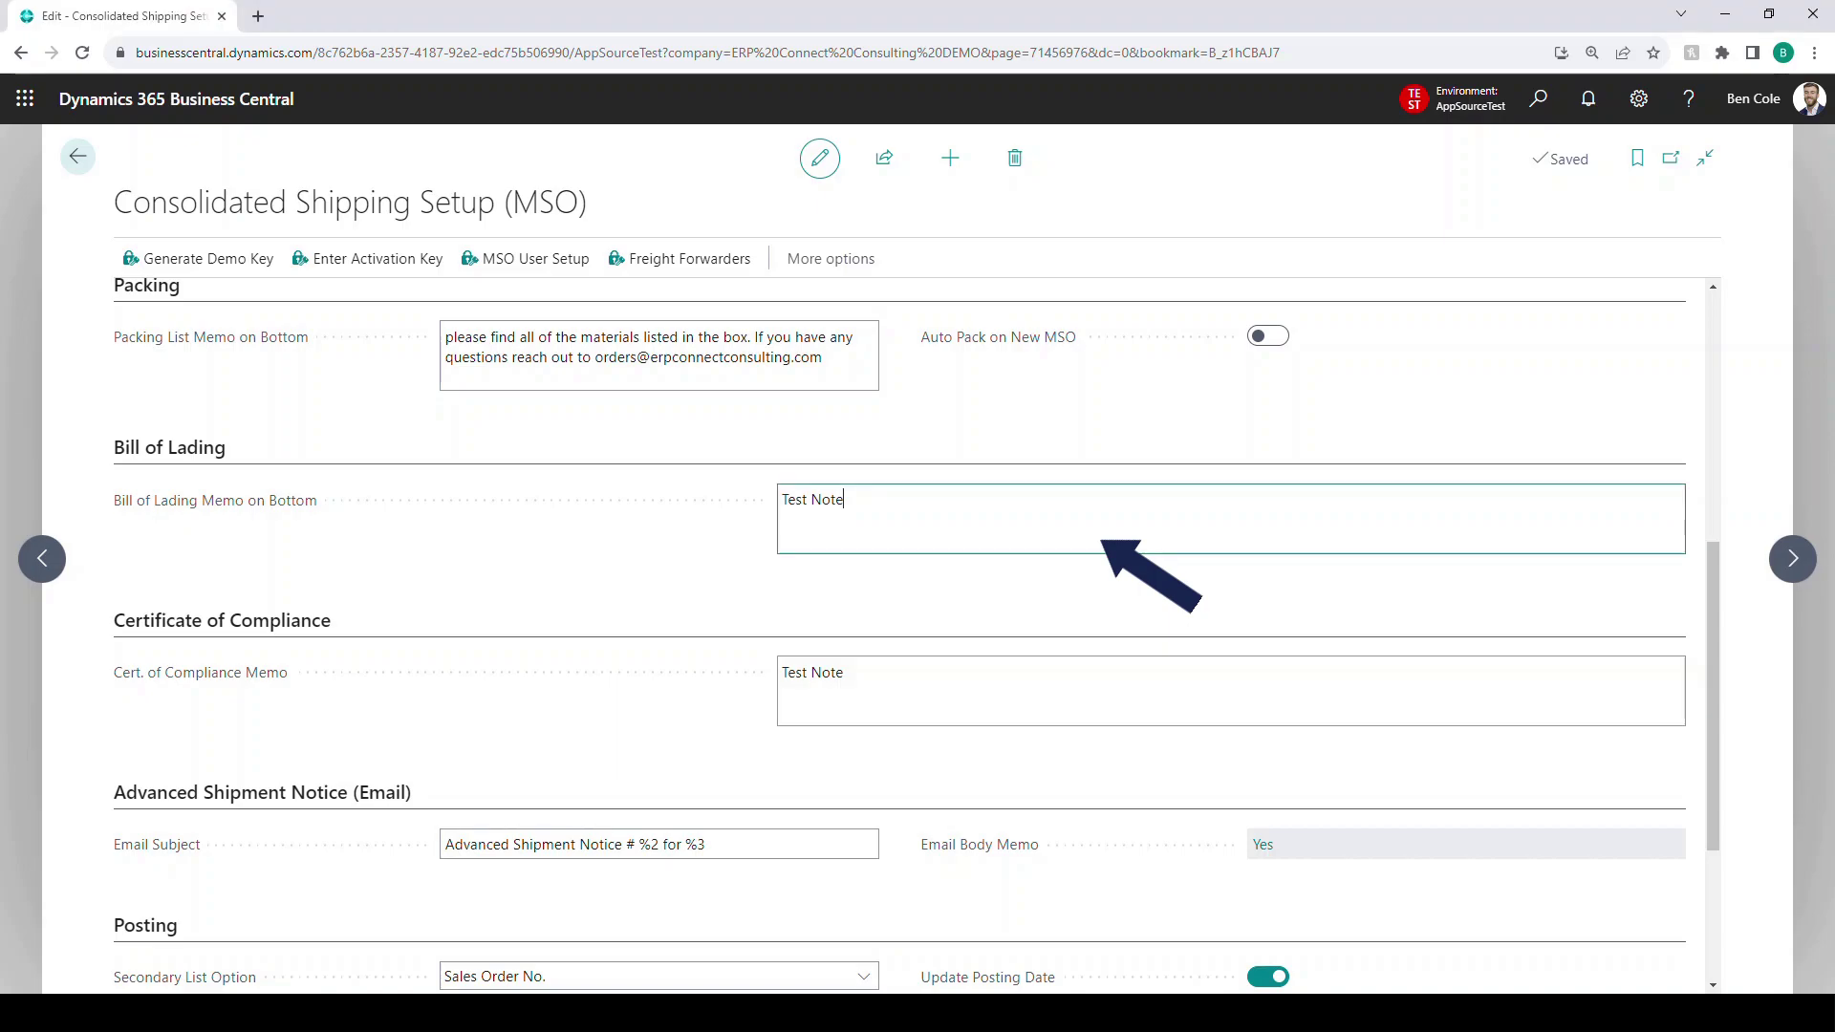
# - Append 'for our bill of lading printing demo' and 'at bottom of our Certificate of Compliance' to those memos
pyautogui.write('for our bill of lading printing demo')
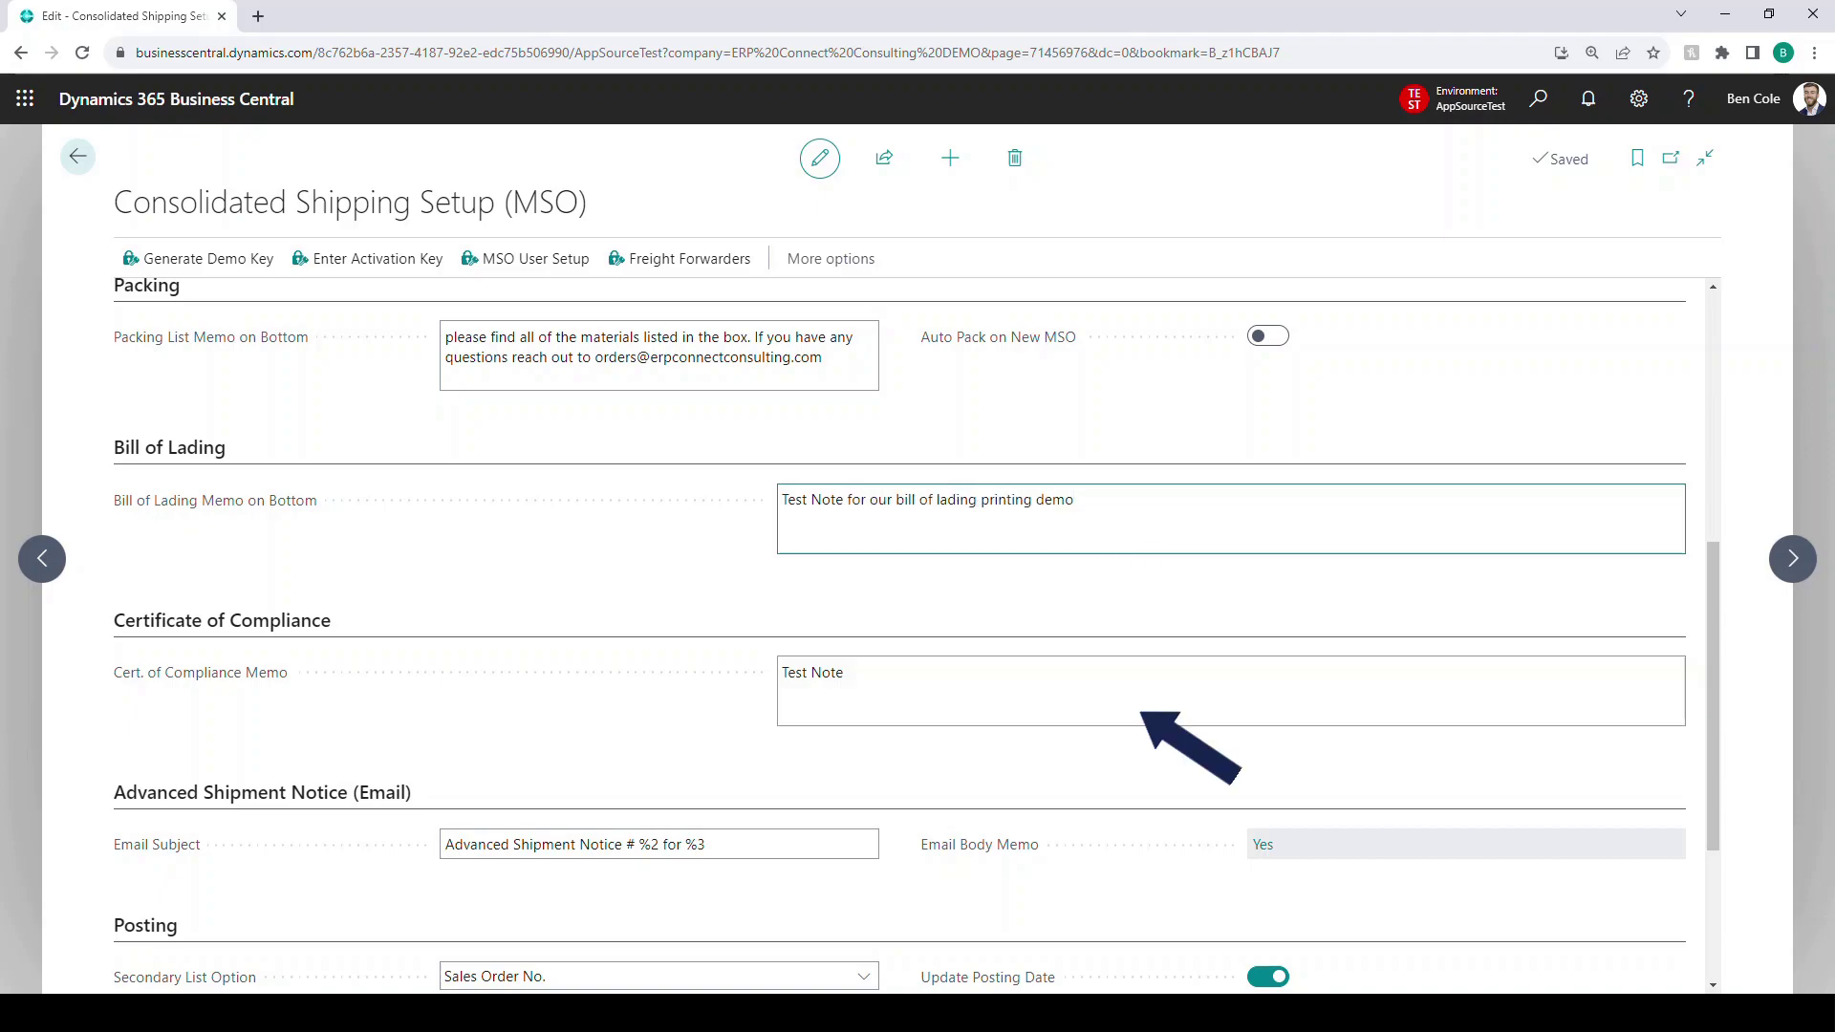
pyautogui.click(1140, 711)
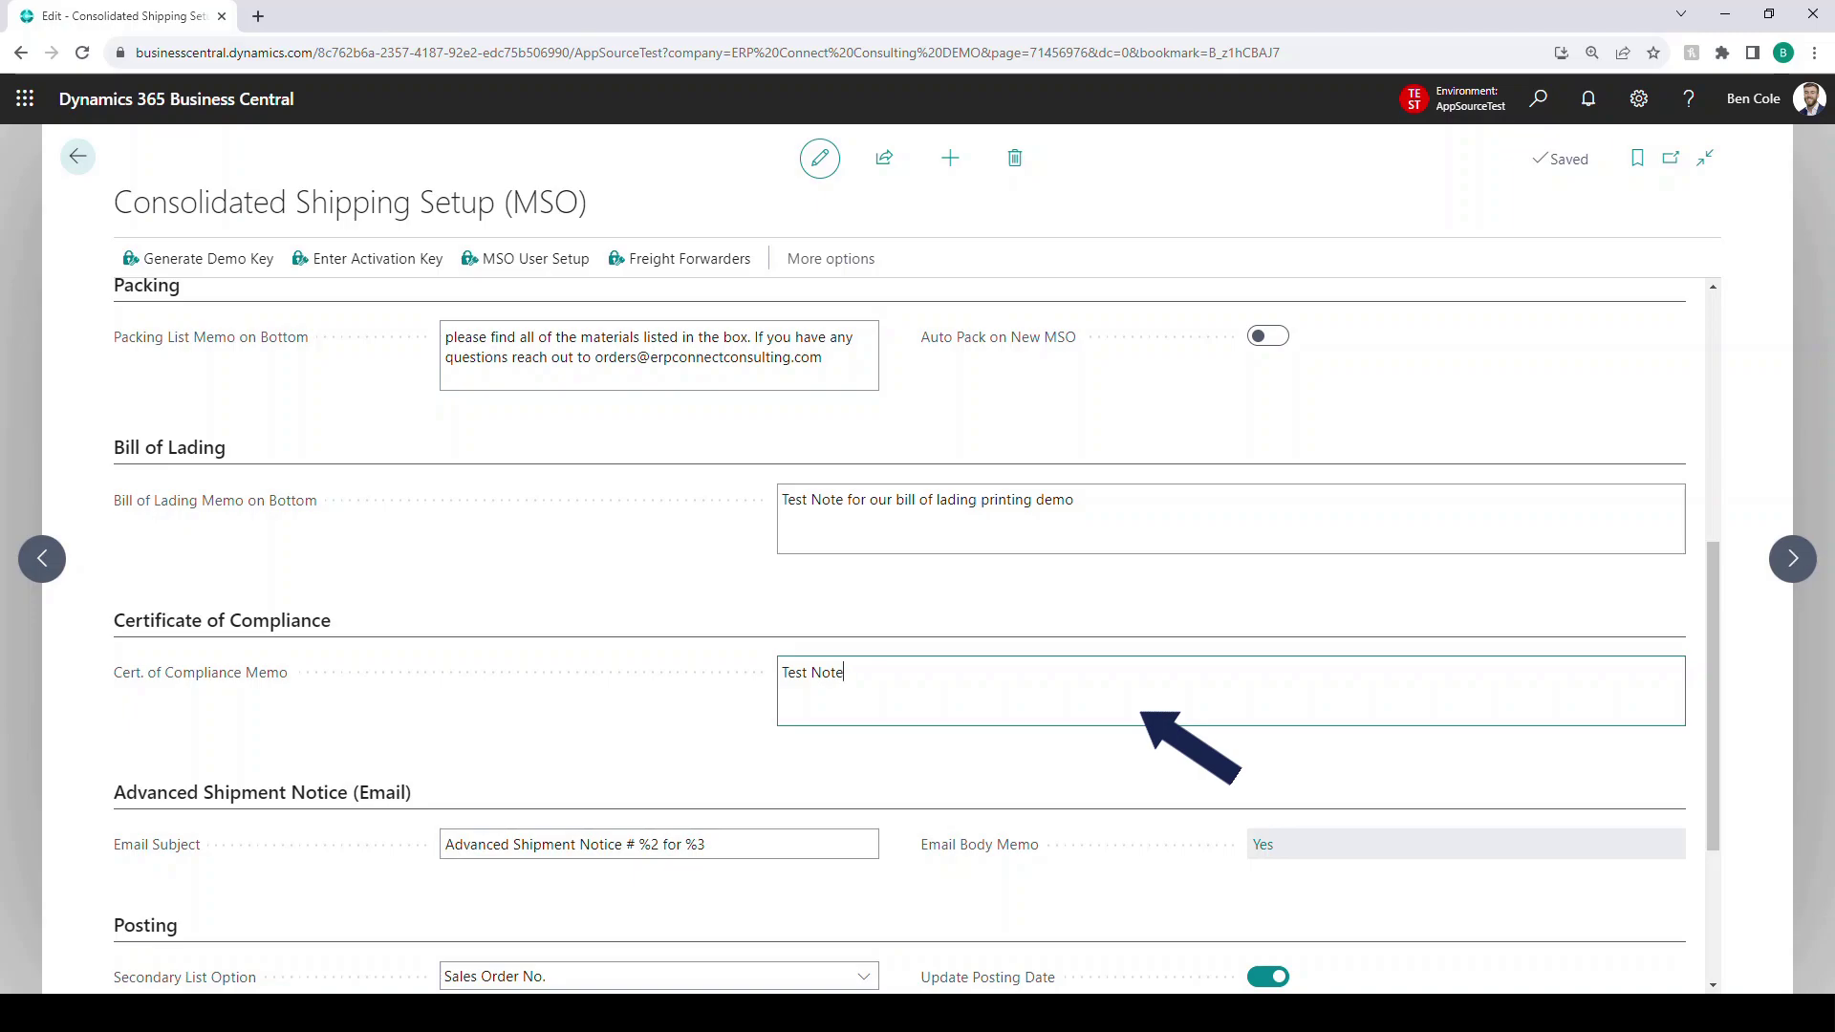
pyautogui.write('at bottom of our Certificate of Compliance')
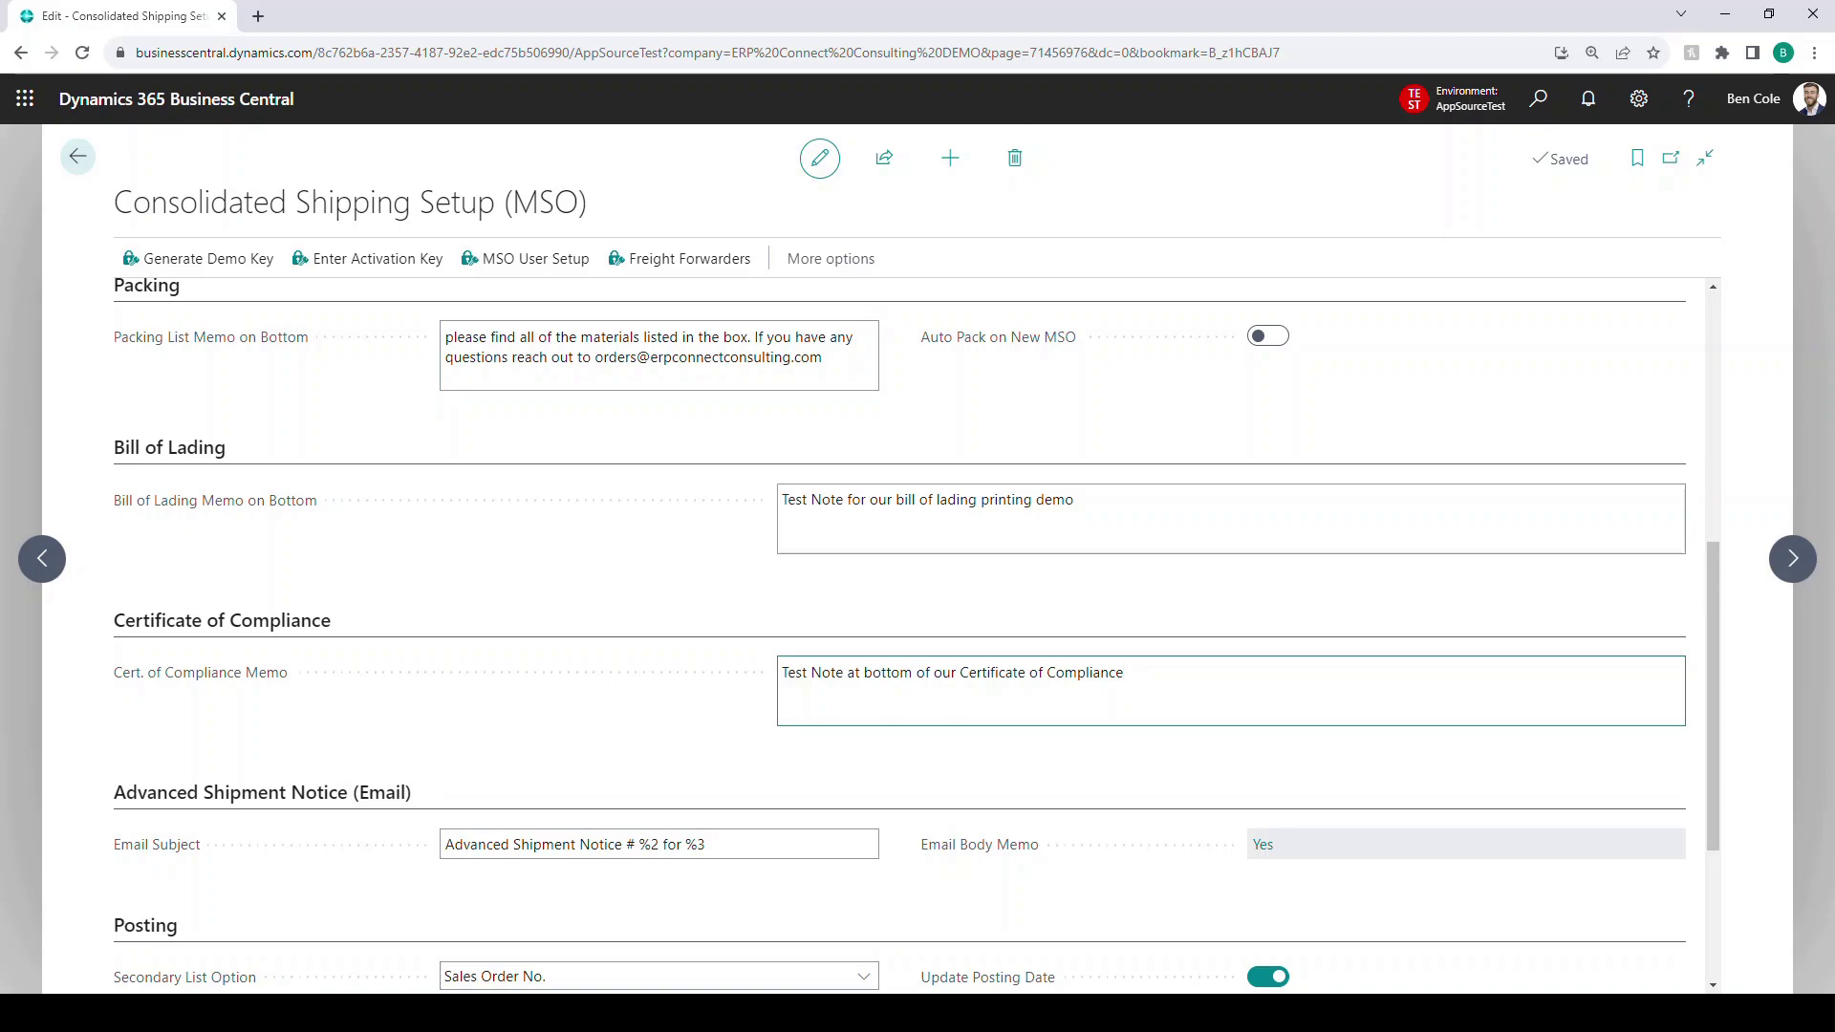
pyautogui.click(980, 845)
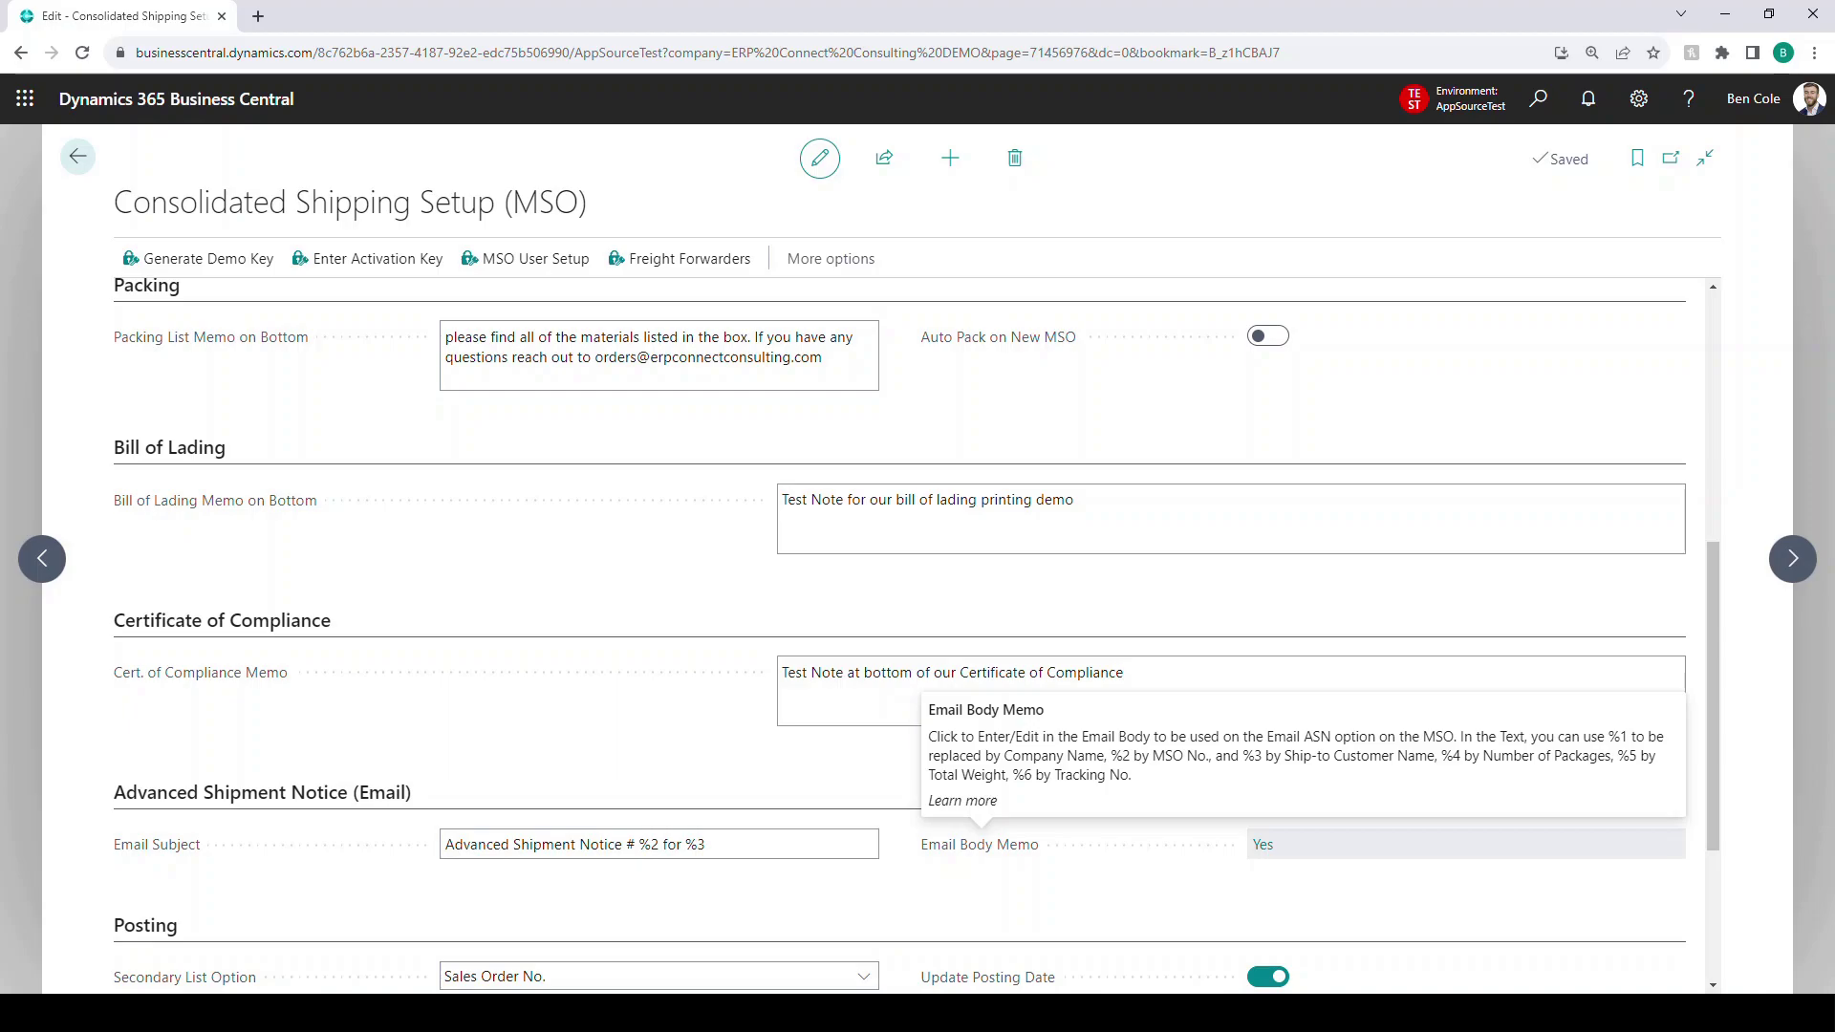
pyautogui.click(1262, 845)
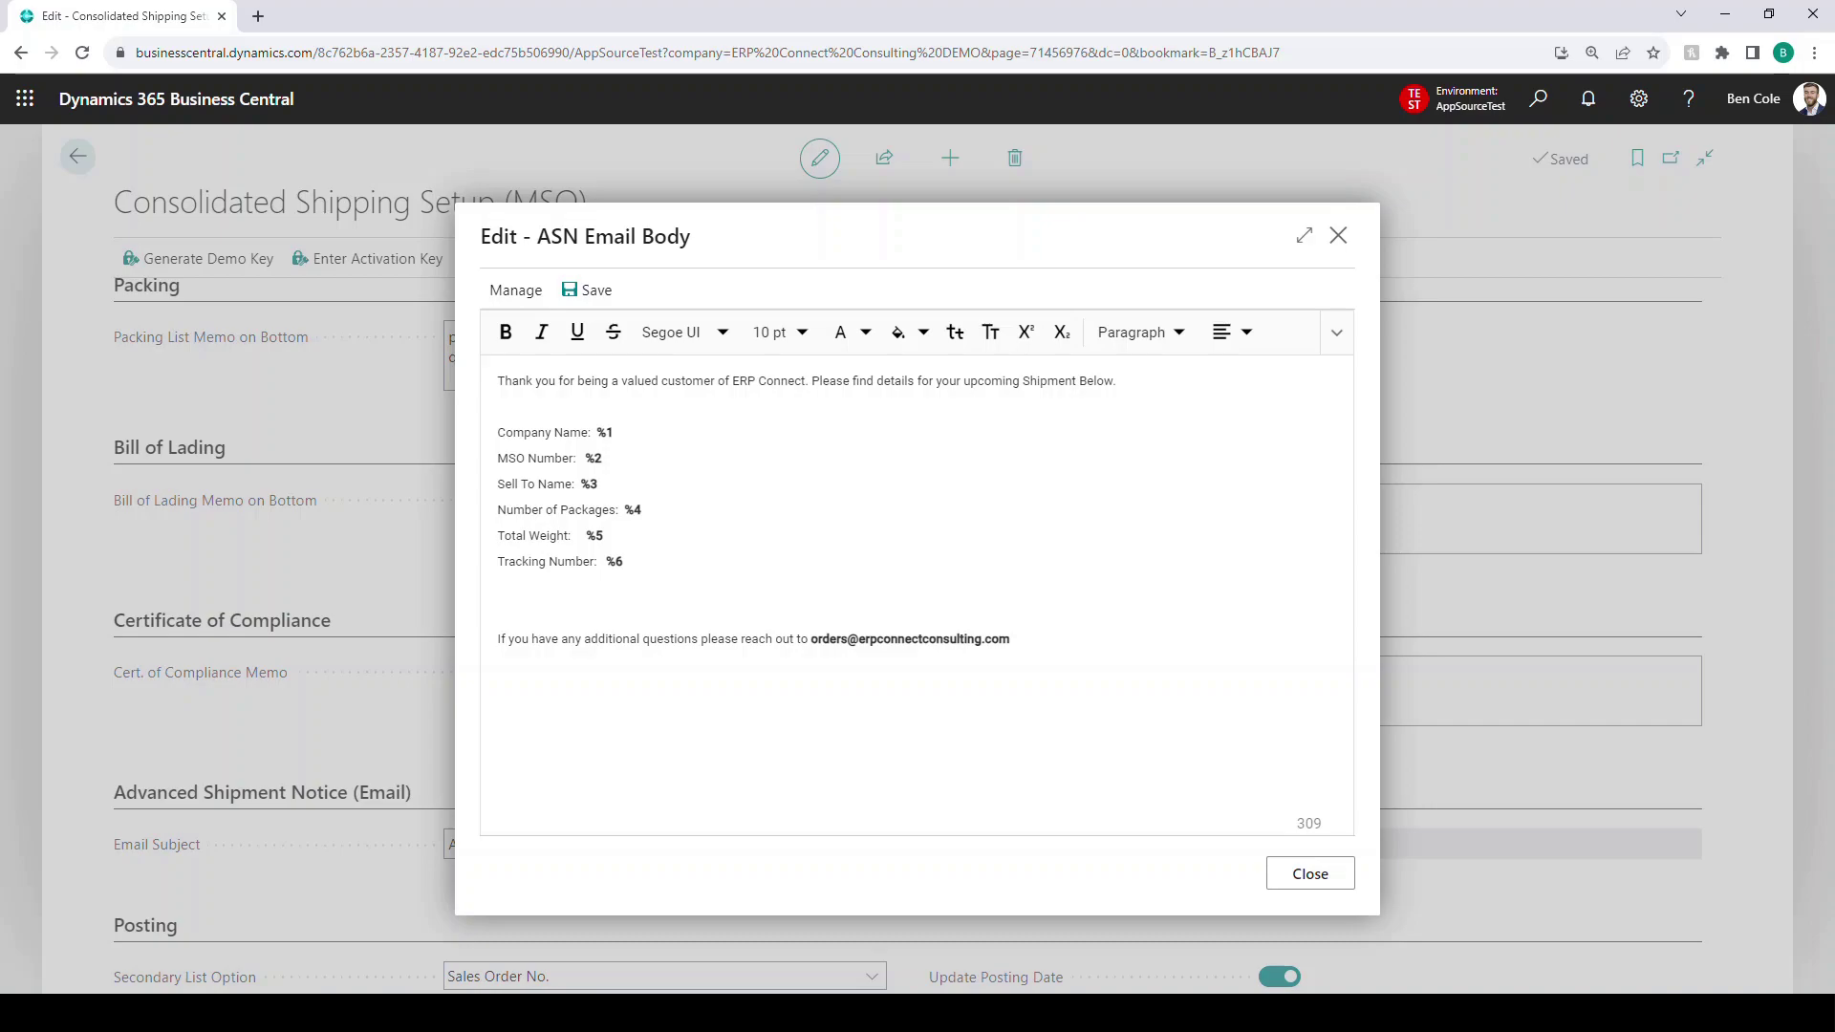
pyautogui.click(1309, 873)
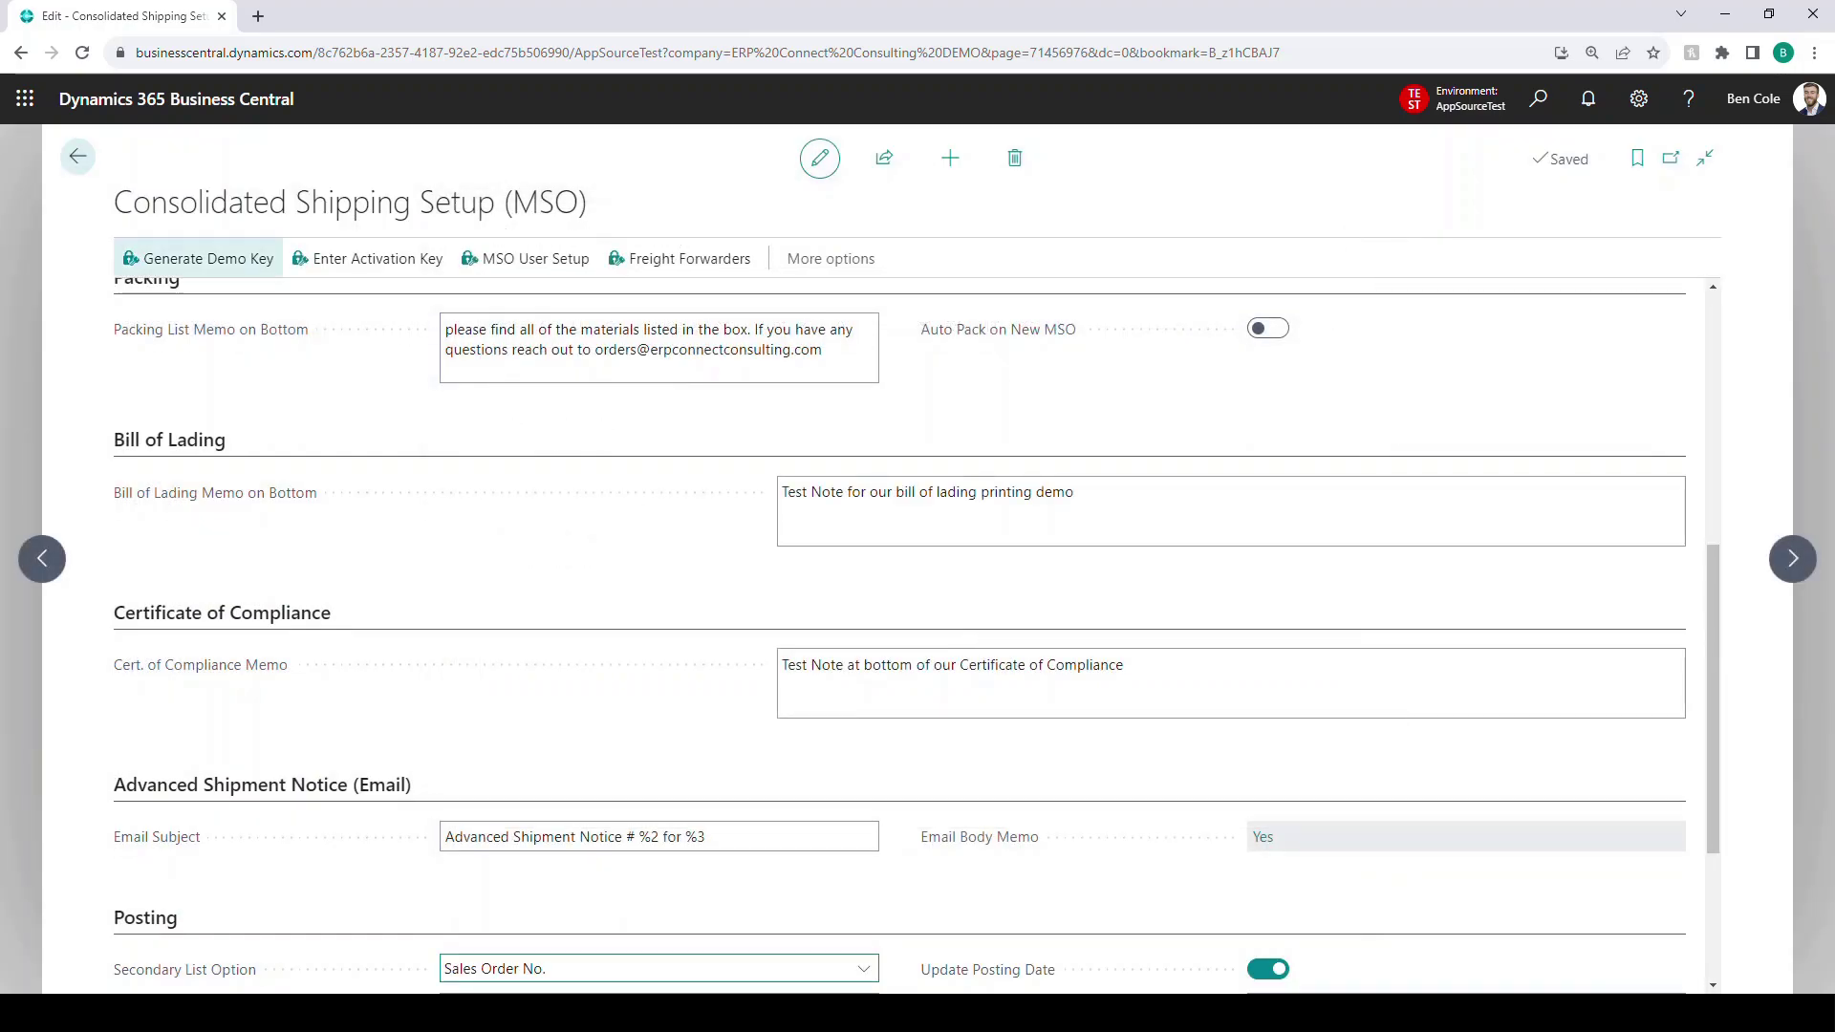
pyautogui.scroll(-3, 898, 630)
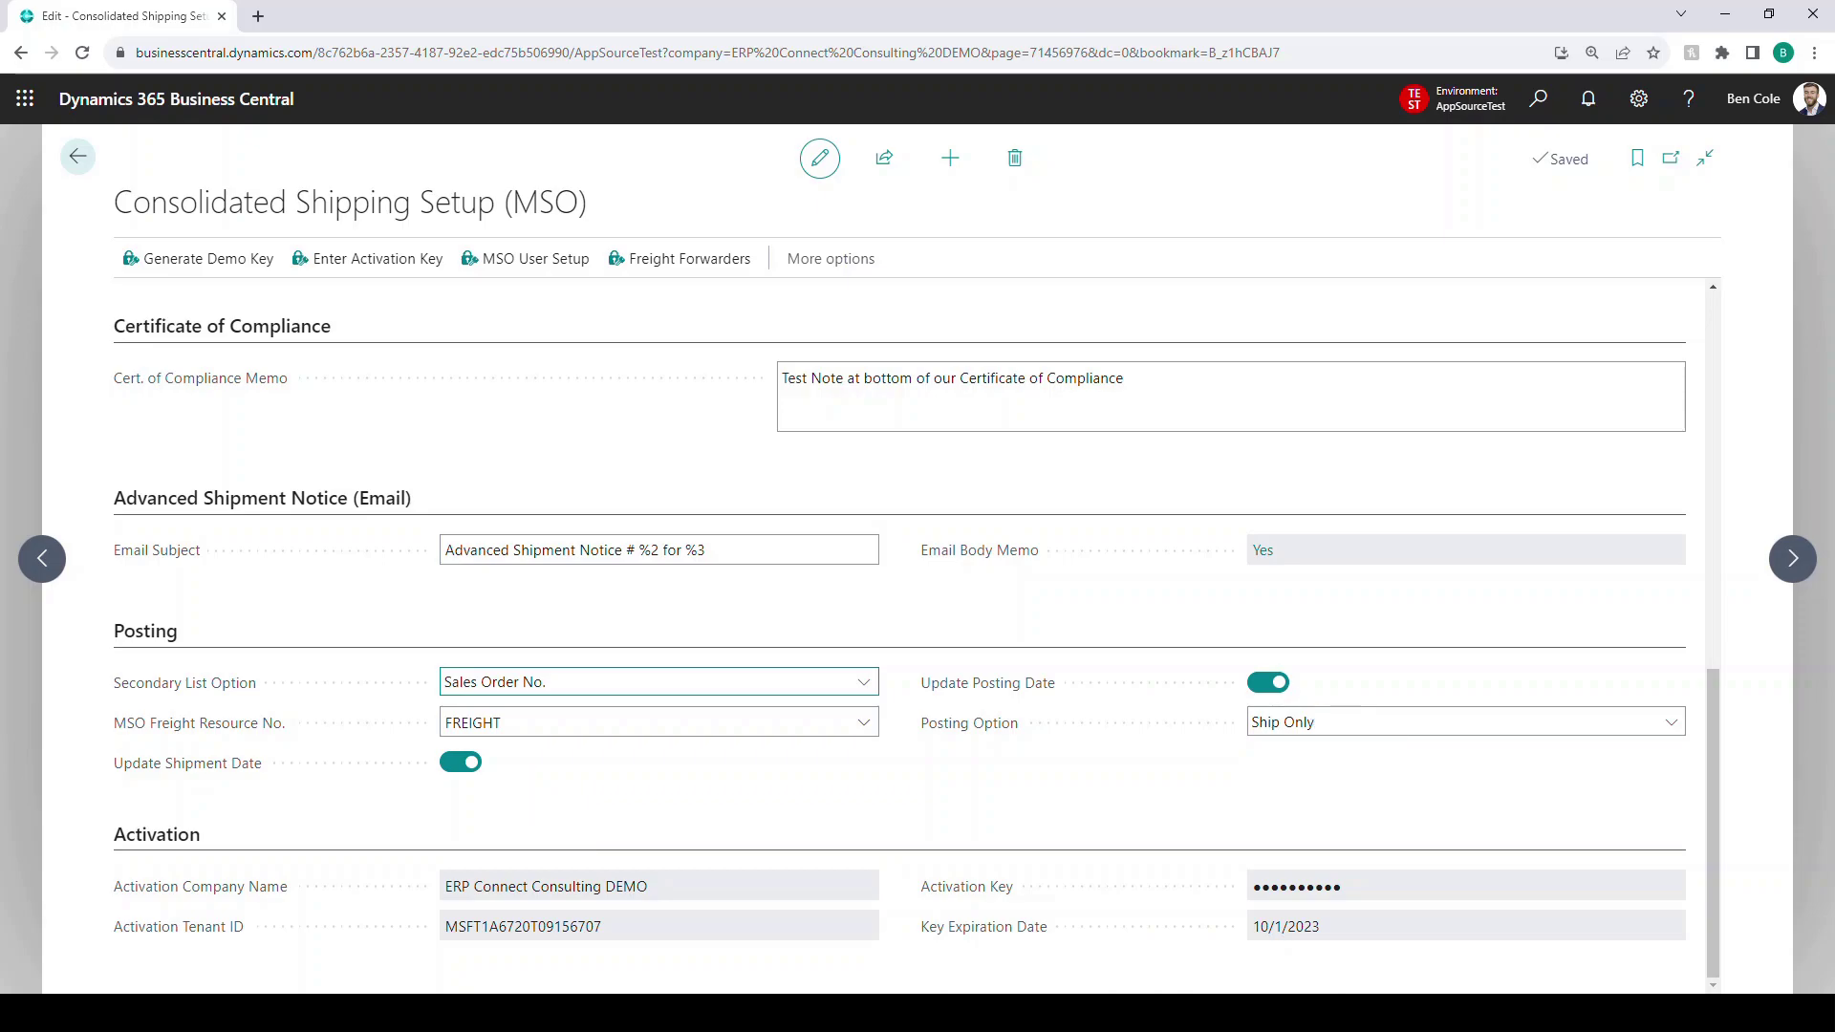
pyautogui.click(1466, 722)
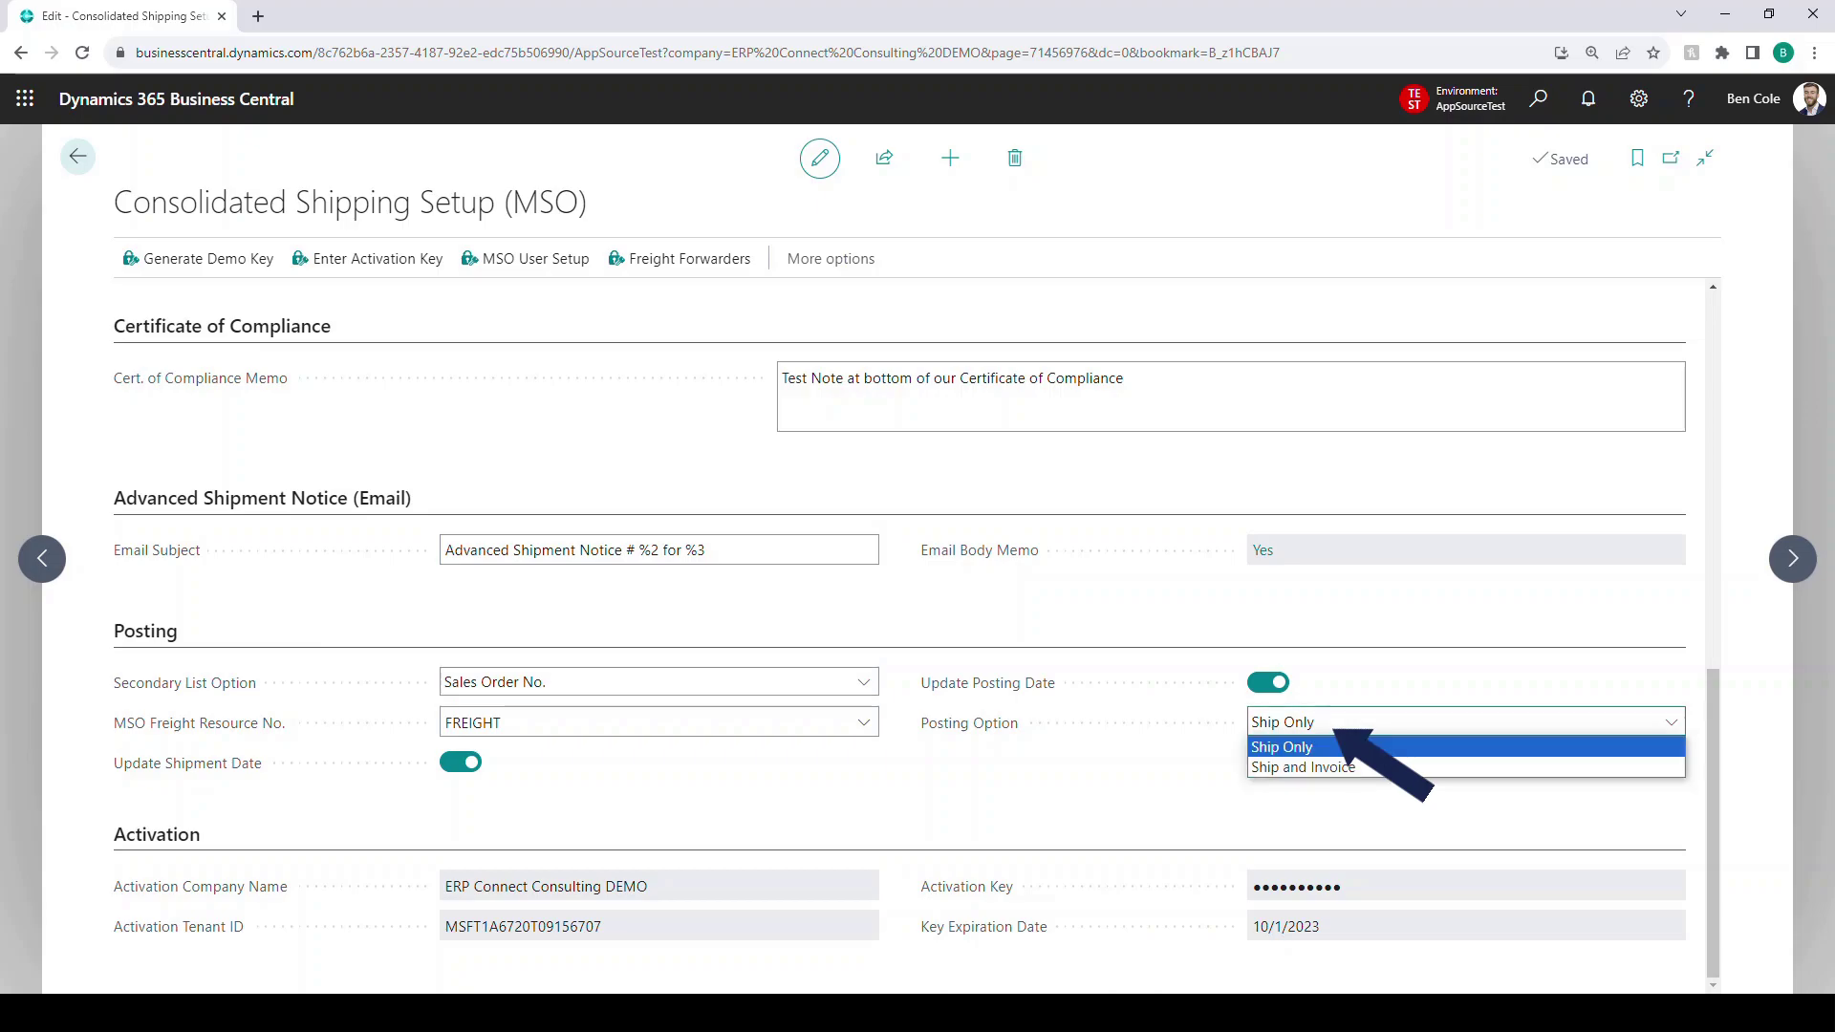
pyautogui.press('Escape')
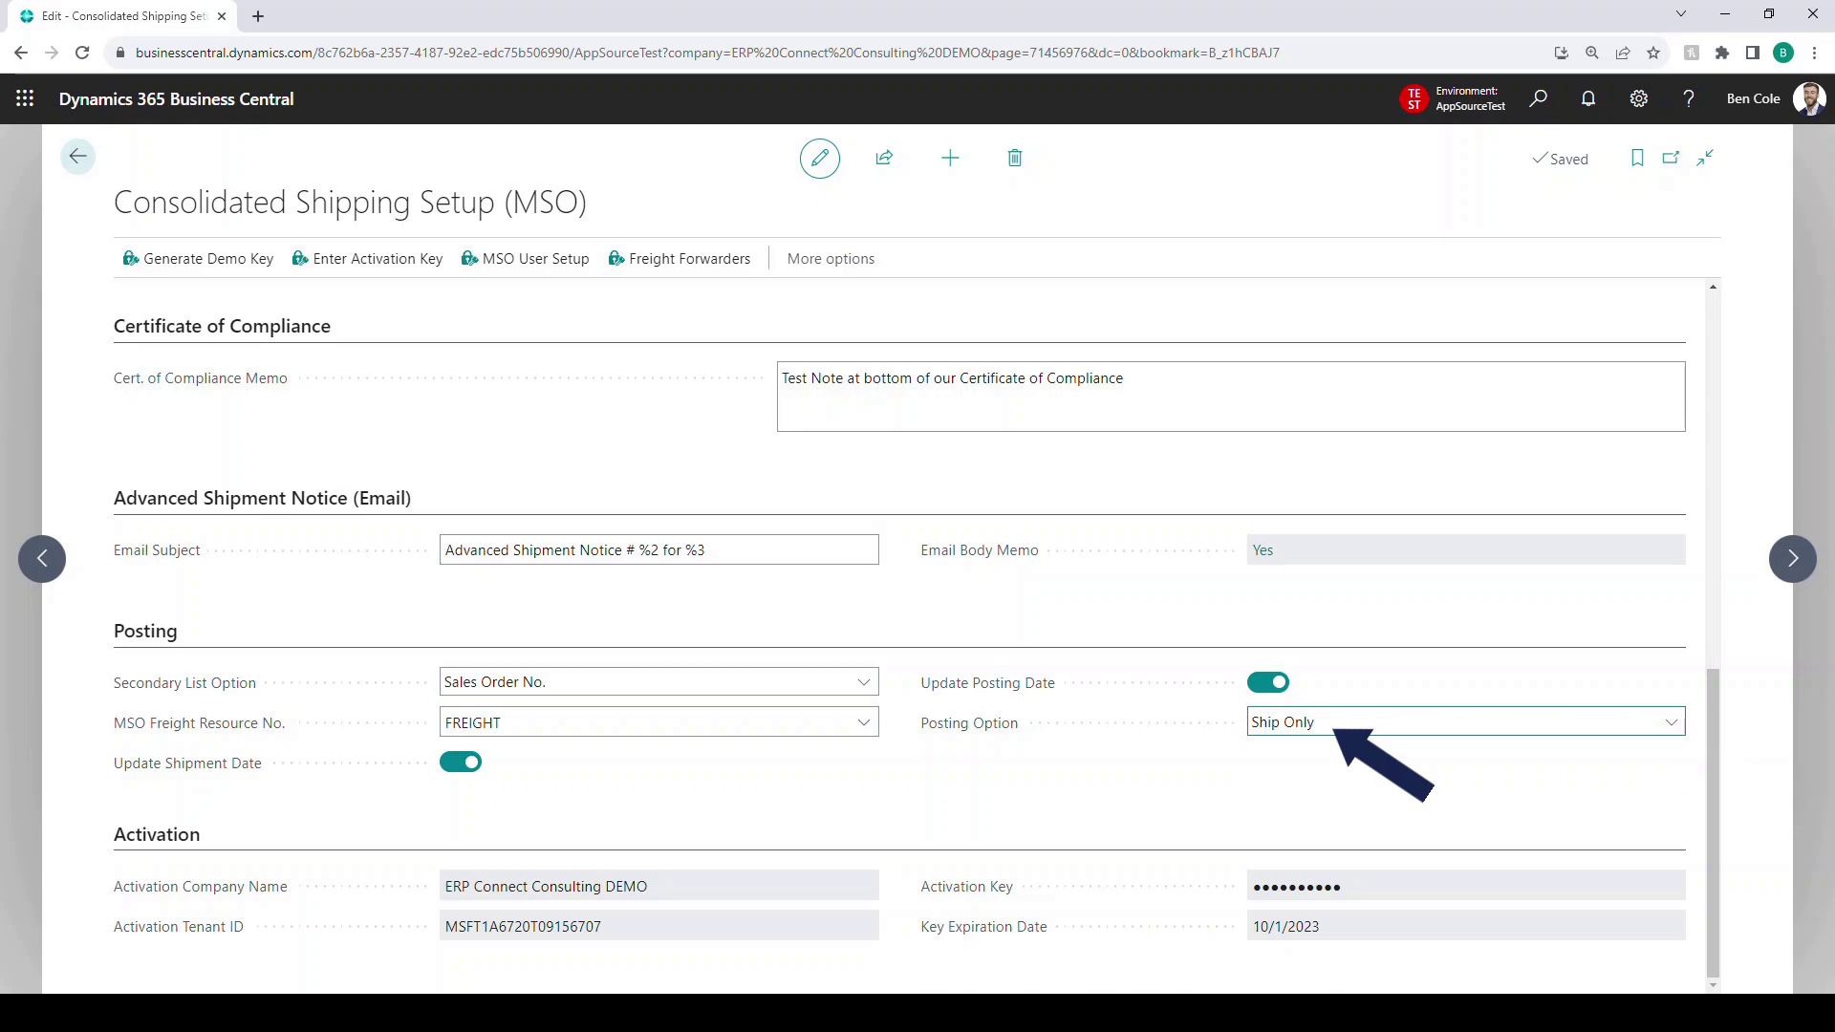
pyautogui.click(1466, 722)
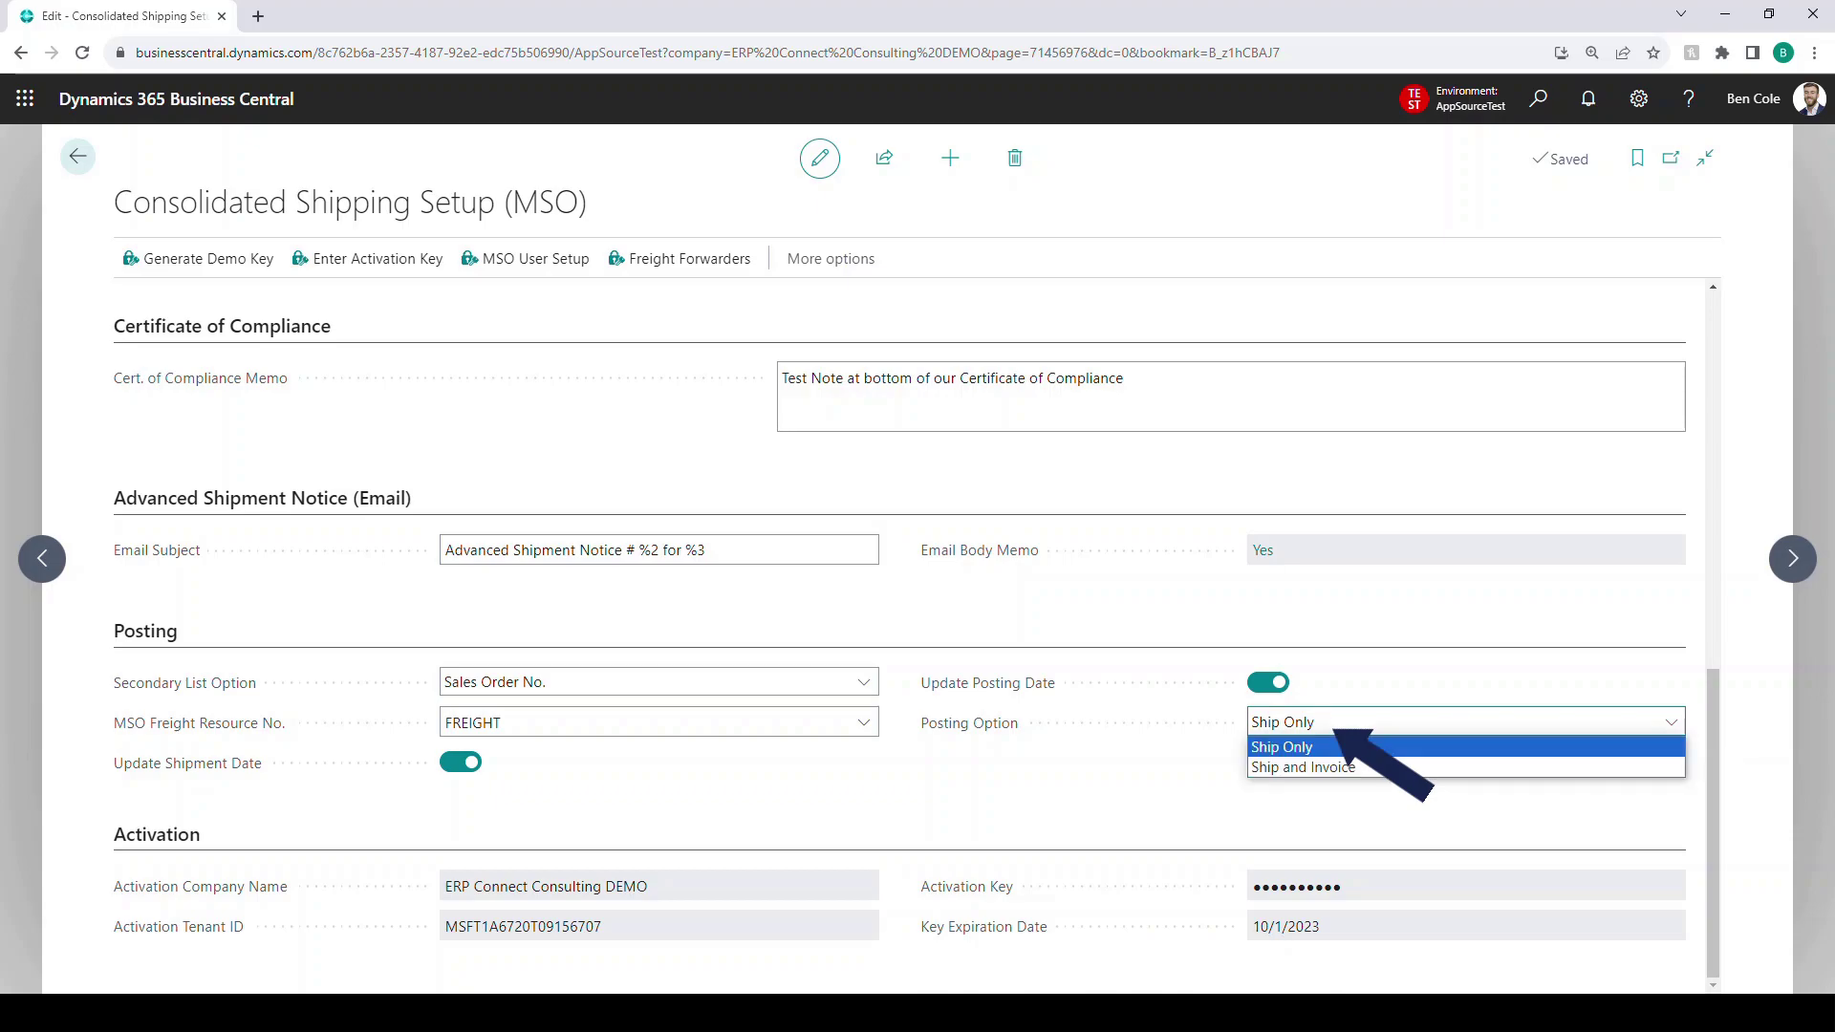
pyautogui.click(1337, 732)
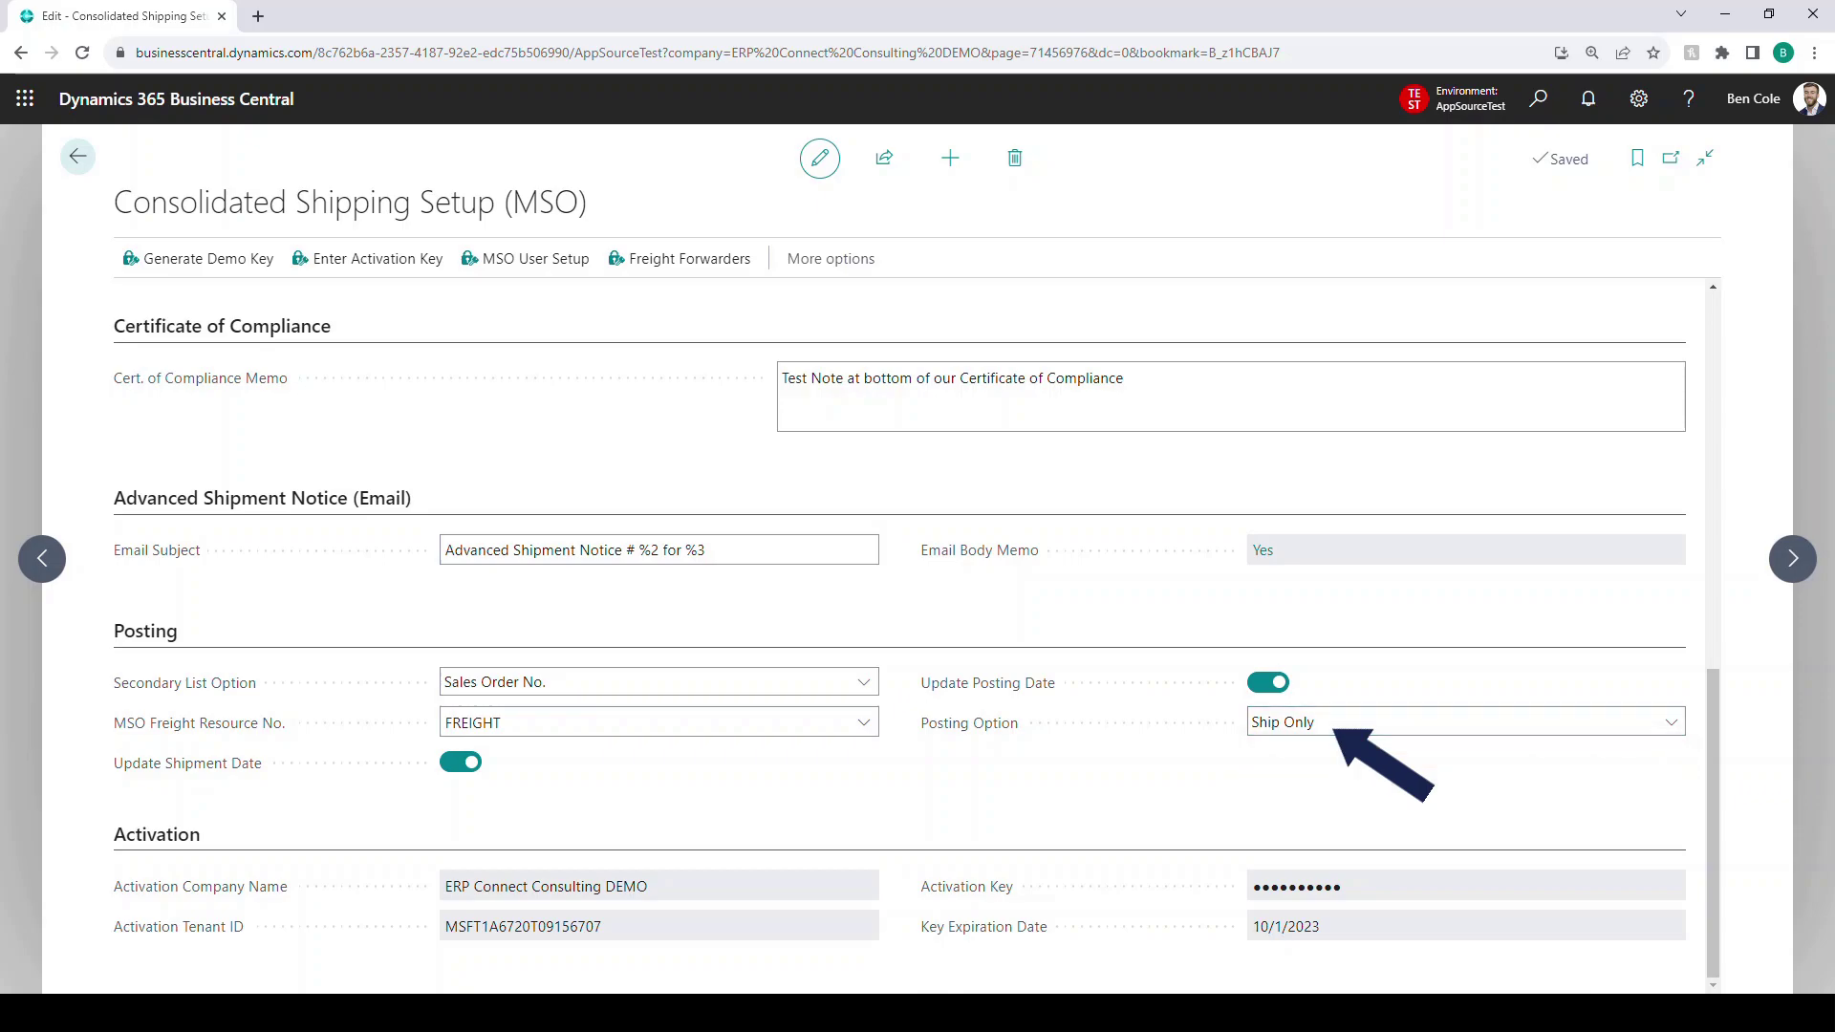
pyautogui.scroll(10, 899, 630)
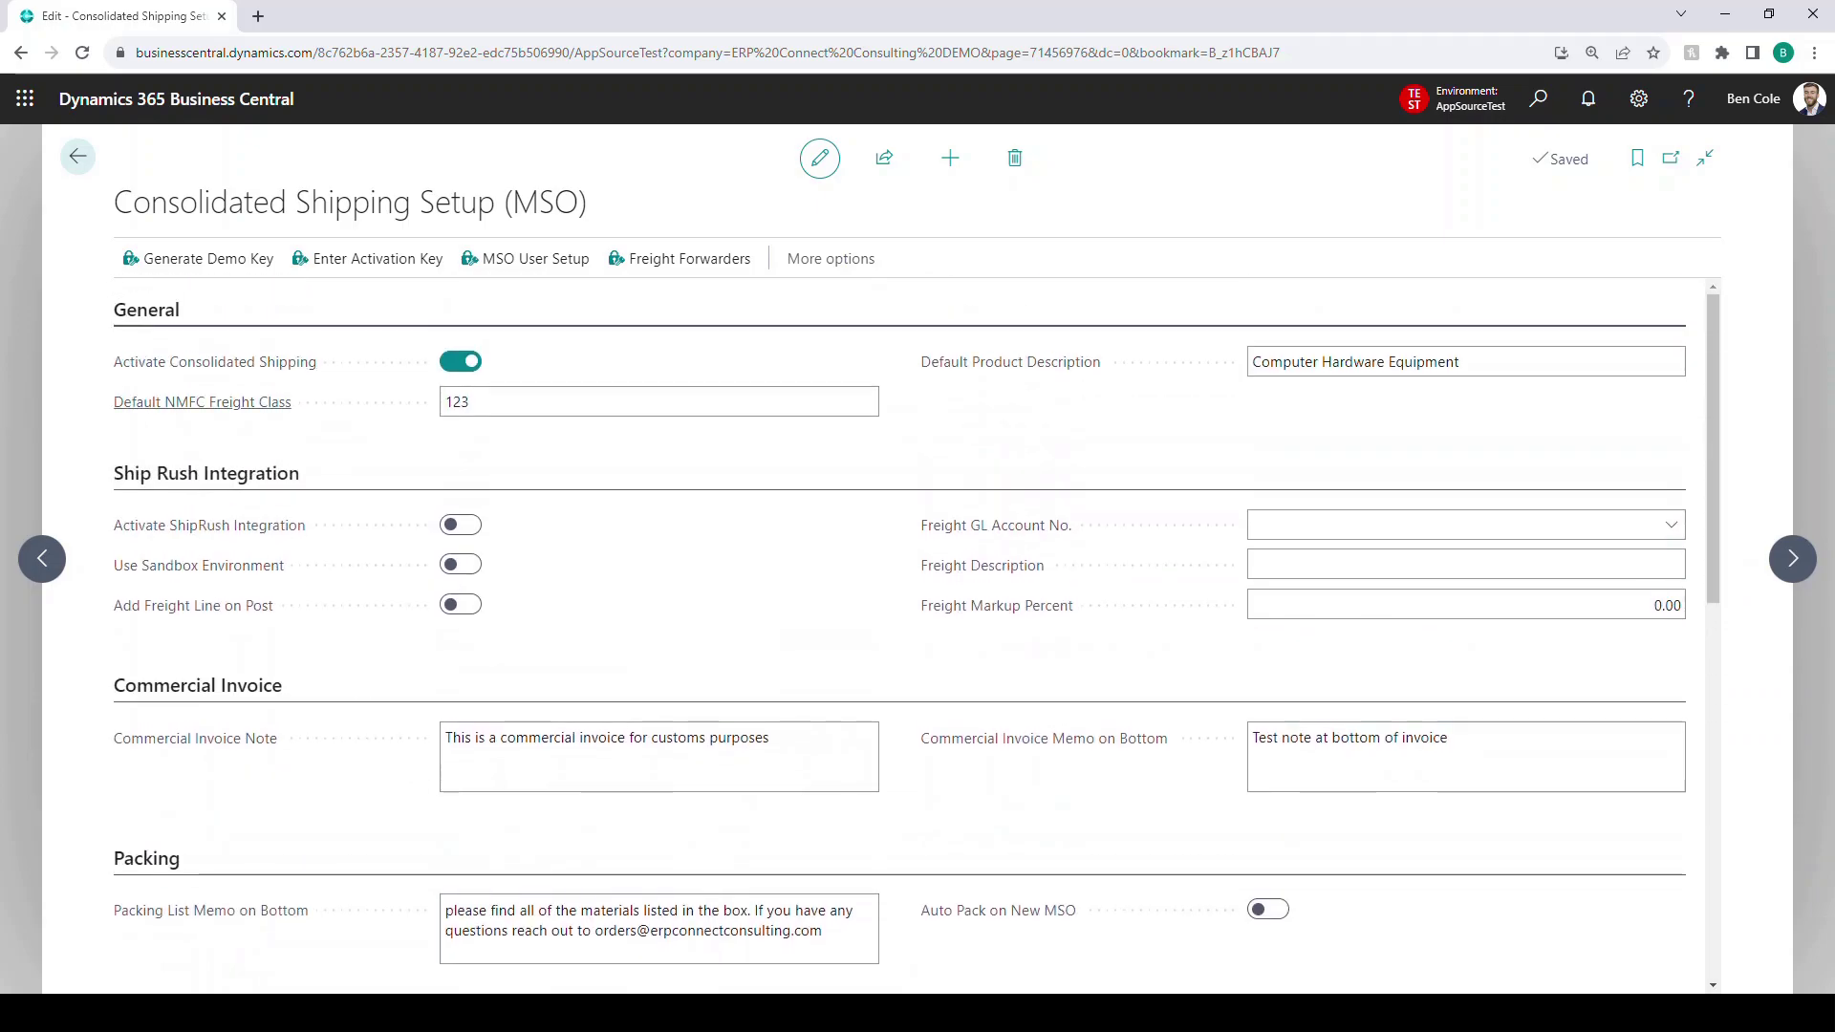
# - View the Default NMFC Freight Class help, then show the MSO User Setup list
pyautogui.click(203, 402)
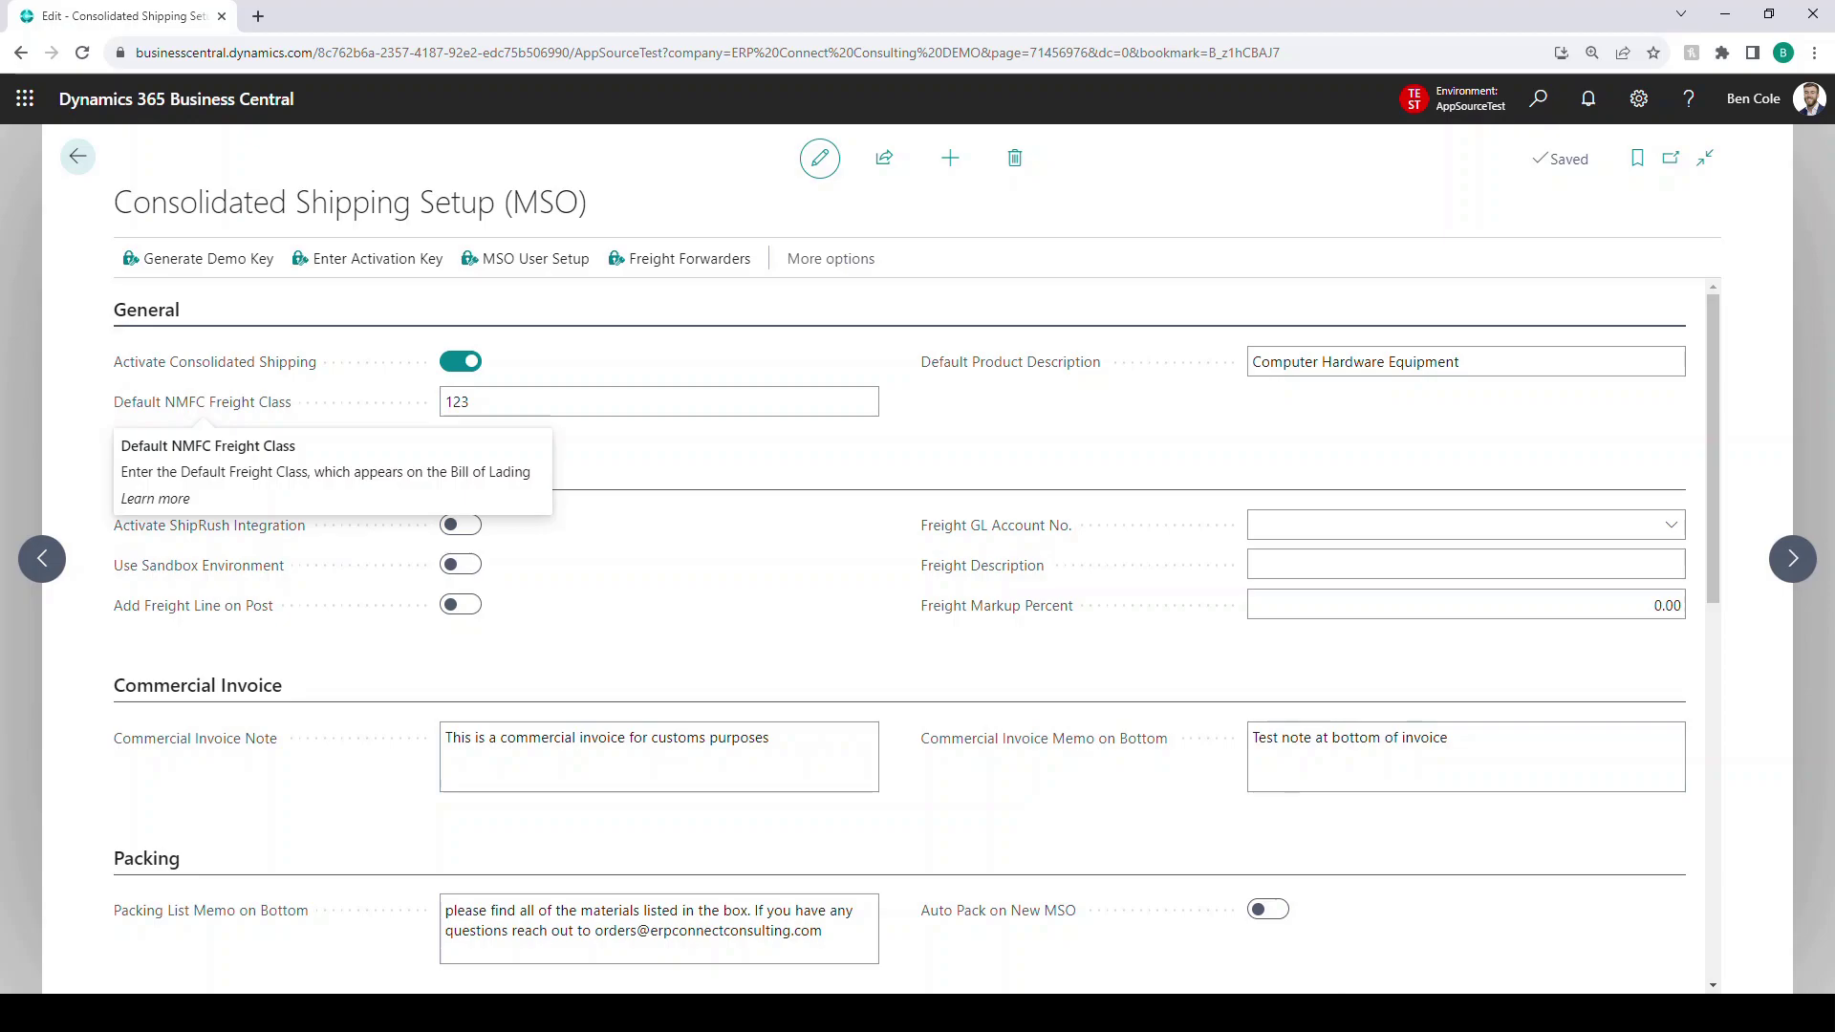
pyautogui.press('Escape')
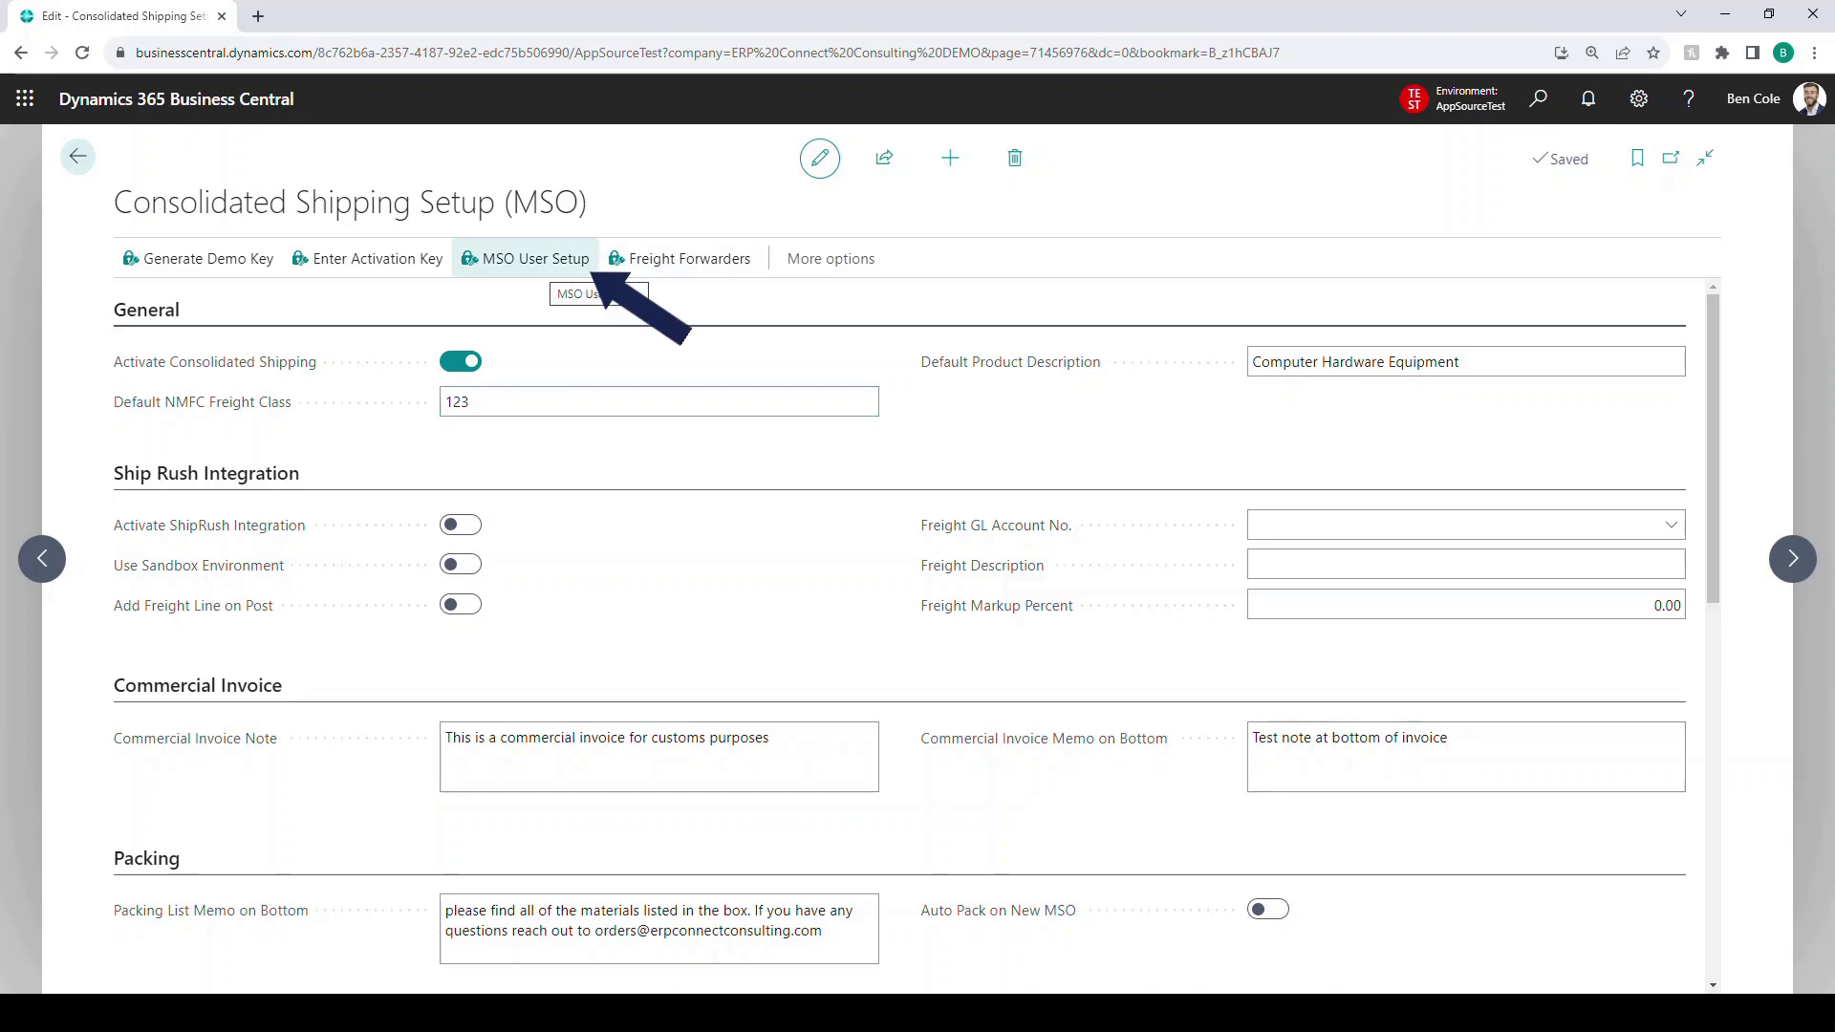
pyautogui.click(549, 260)
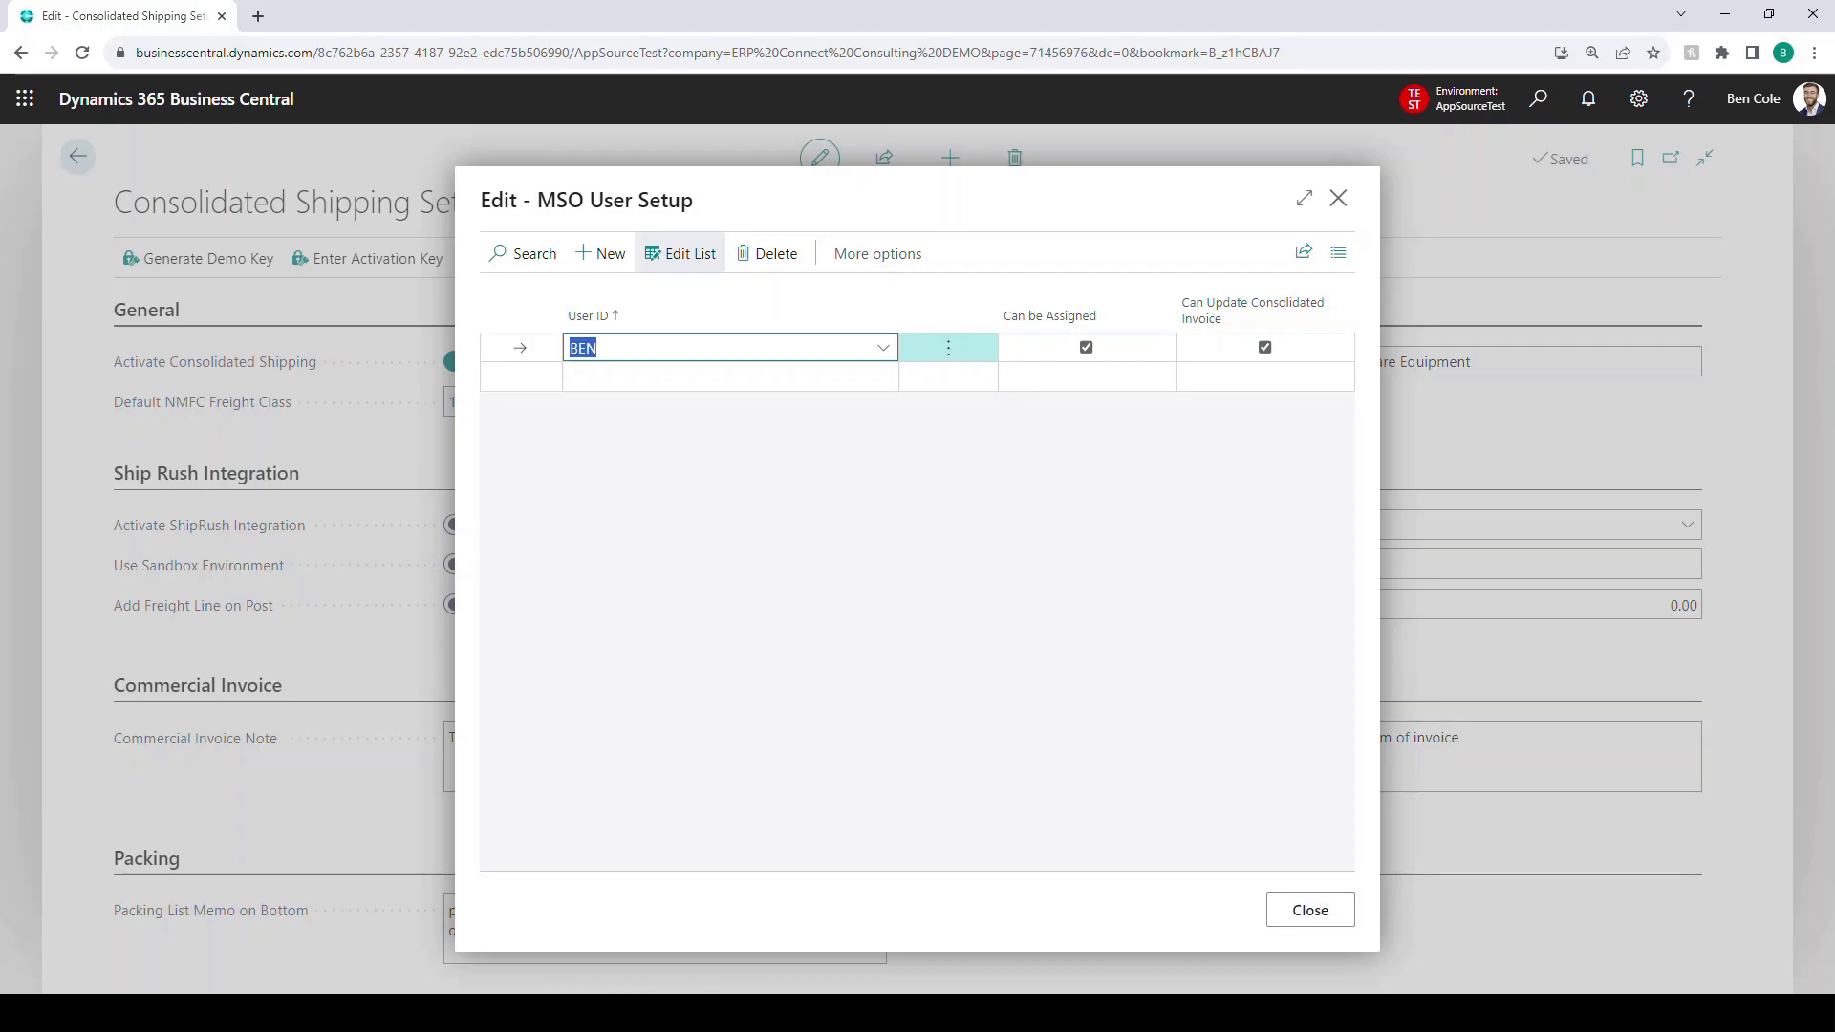
# - Add freight forwarder code RL named RL Carriers and close the Freight Forwarders list
pyautogui.click(1310, 910)
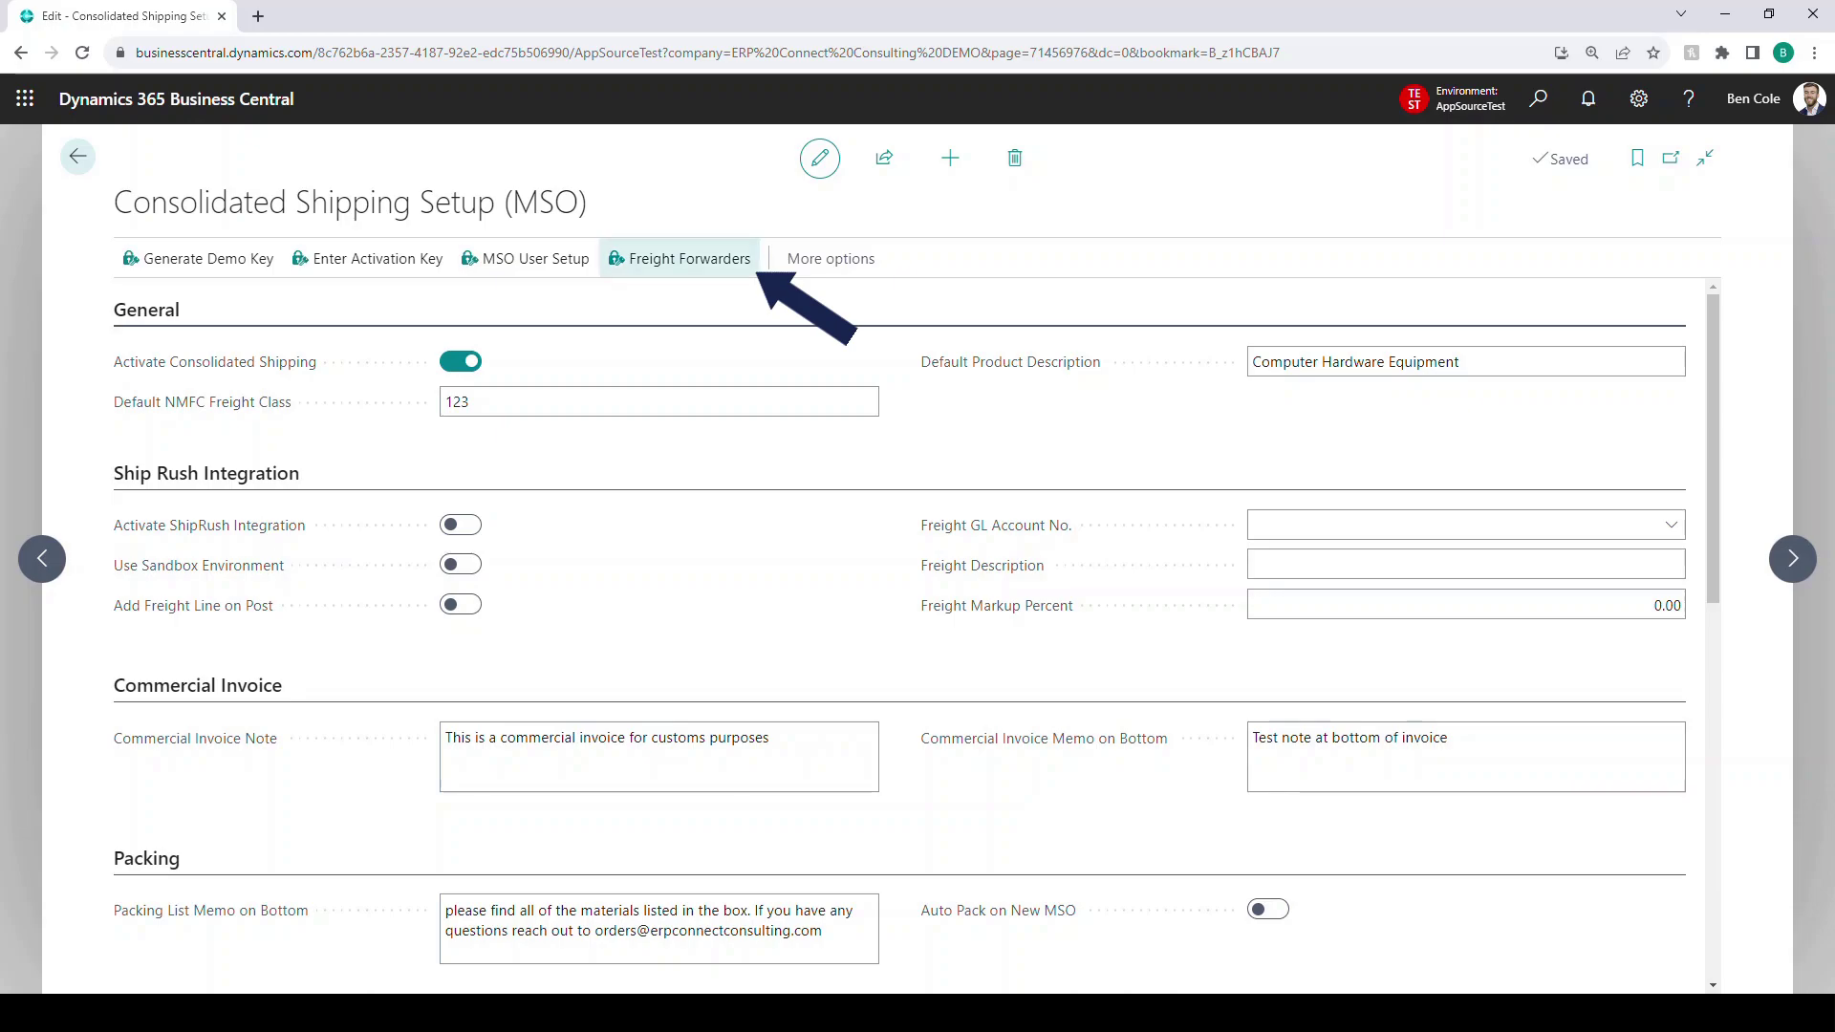
pyautogui.click(680, 258)
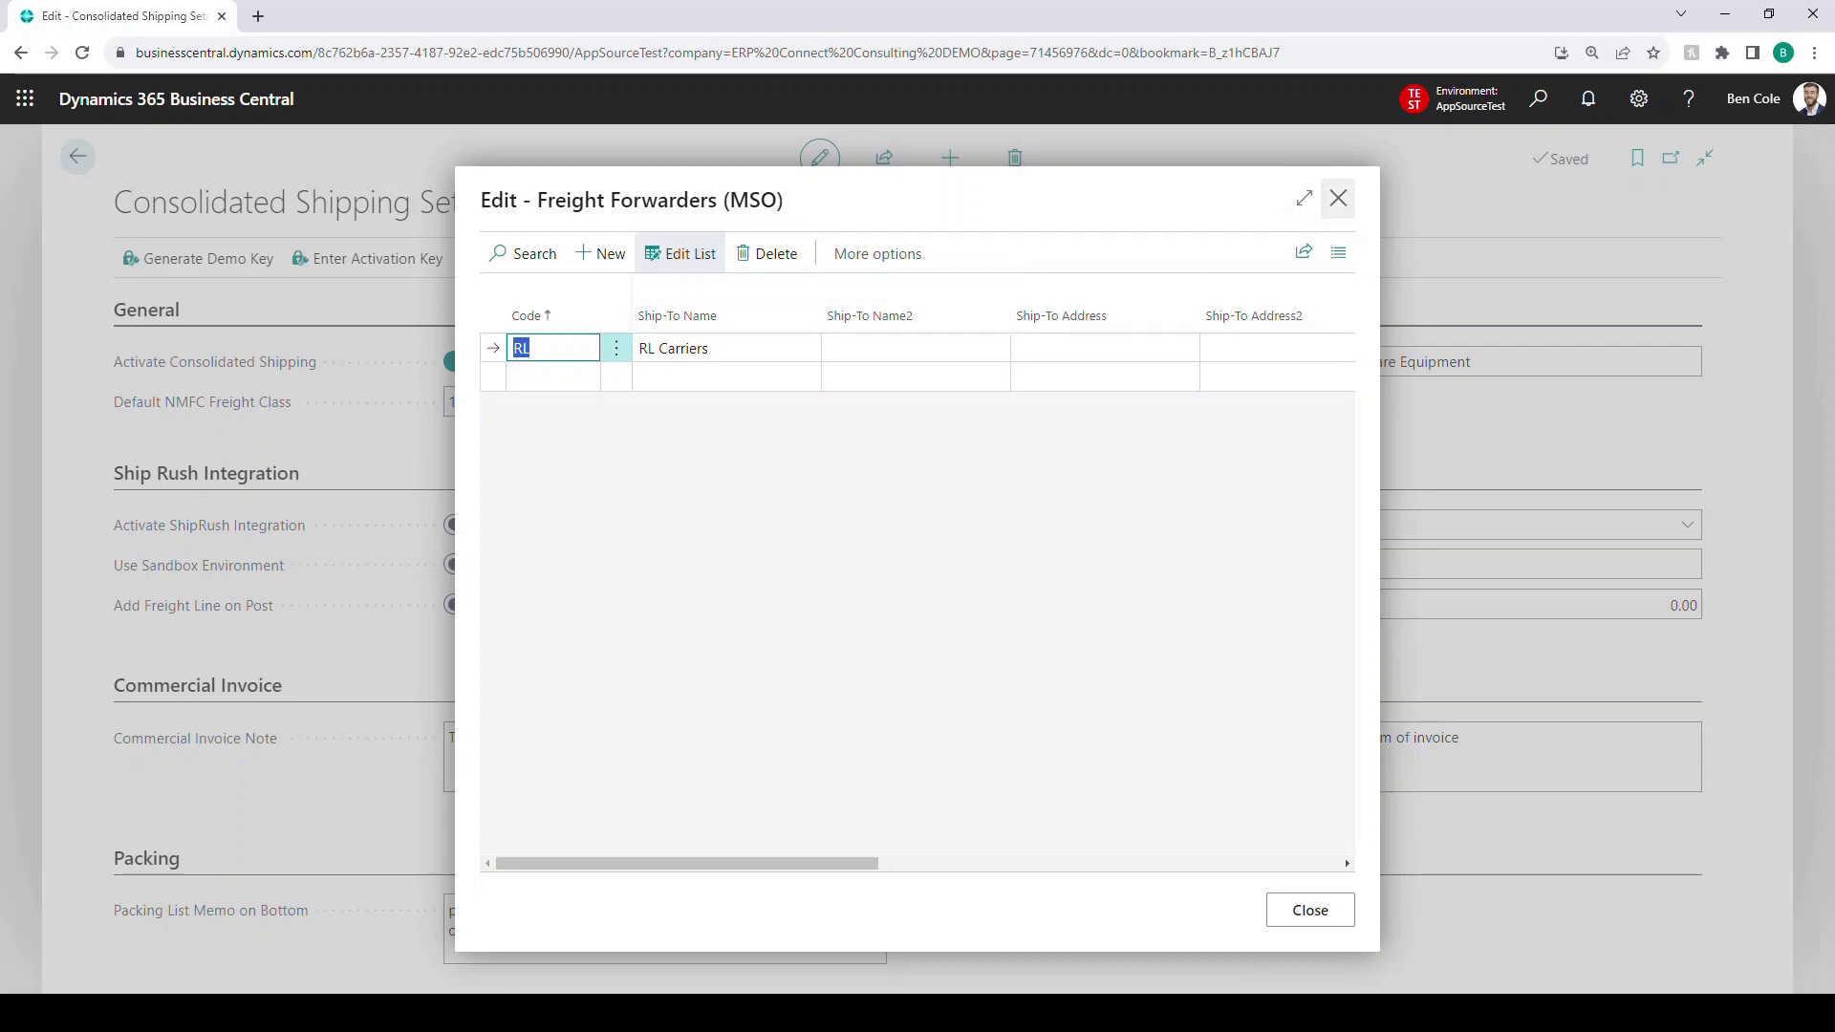
pyautogui.click(1337, 198)
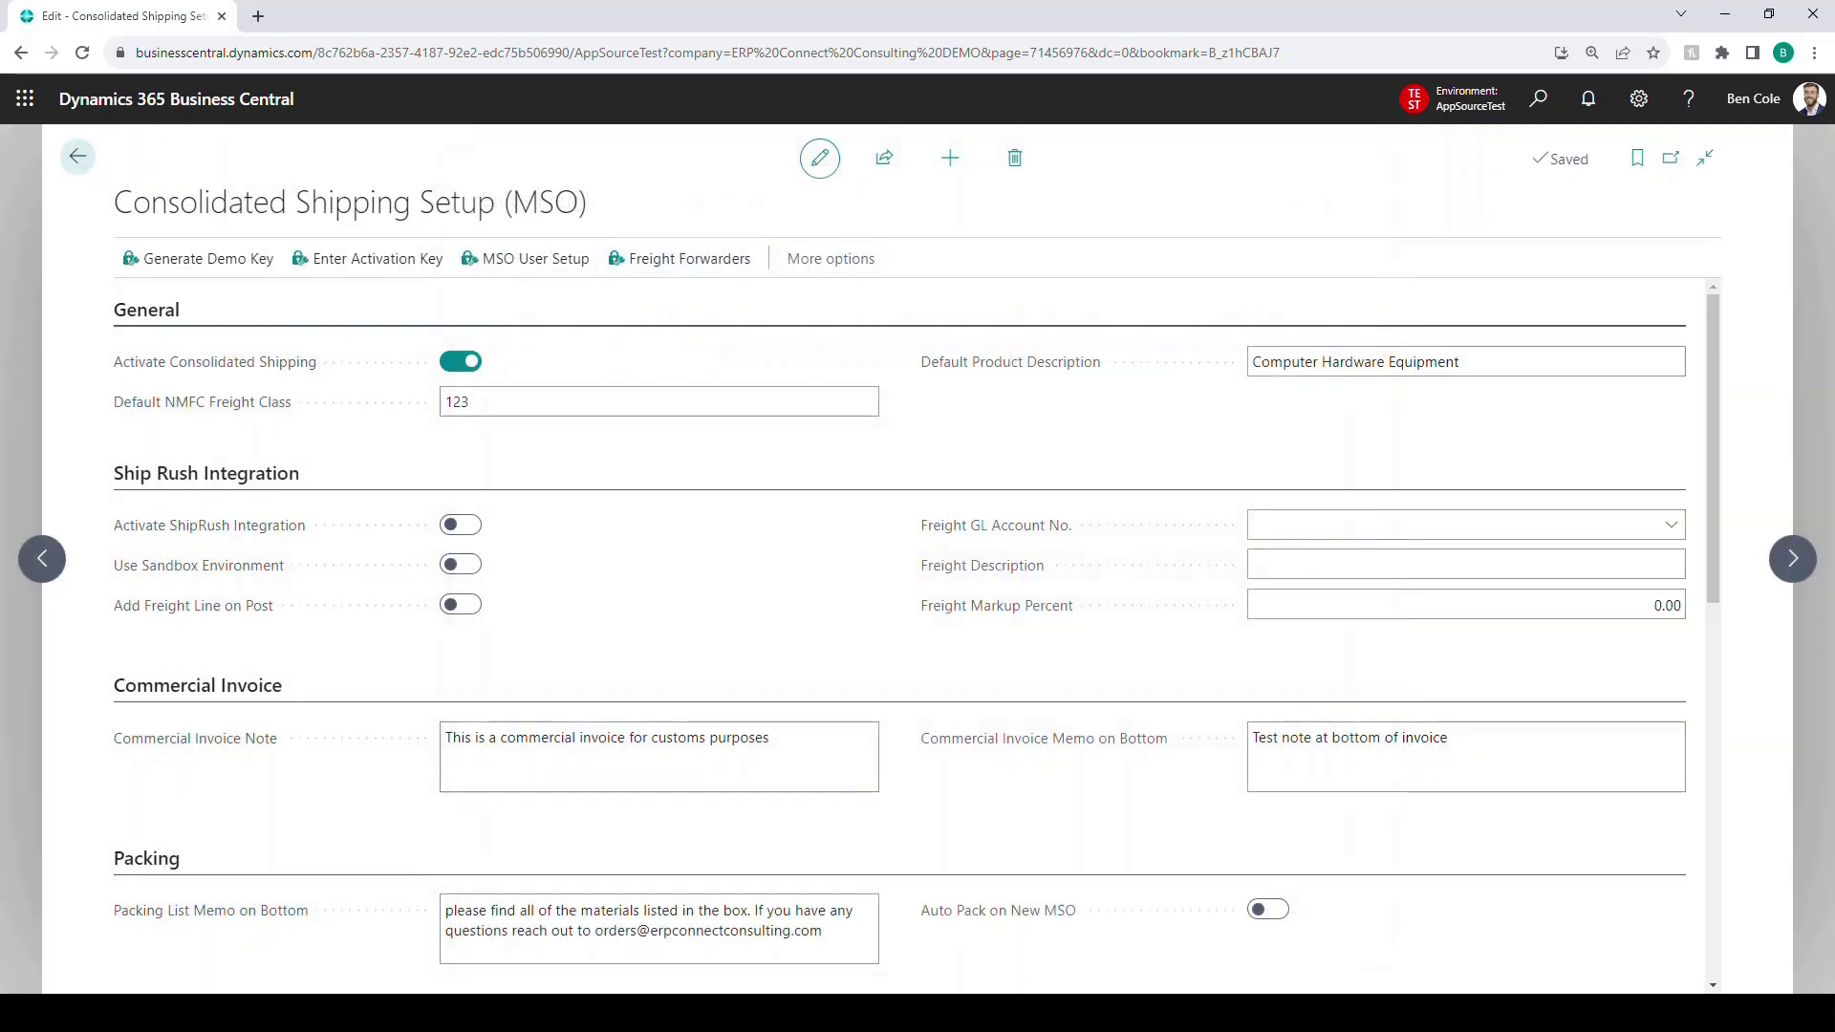
# - From the home page, search 'sales order' and go to the Sales Orders list
pyautogui.click(77, 156)
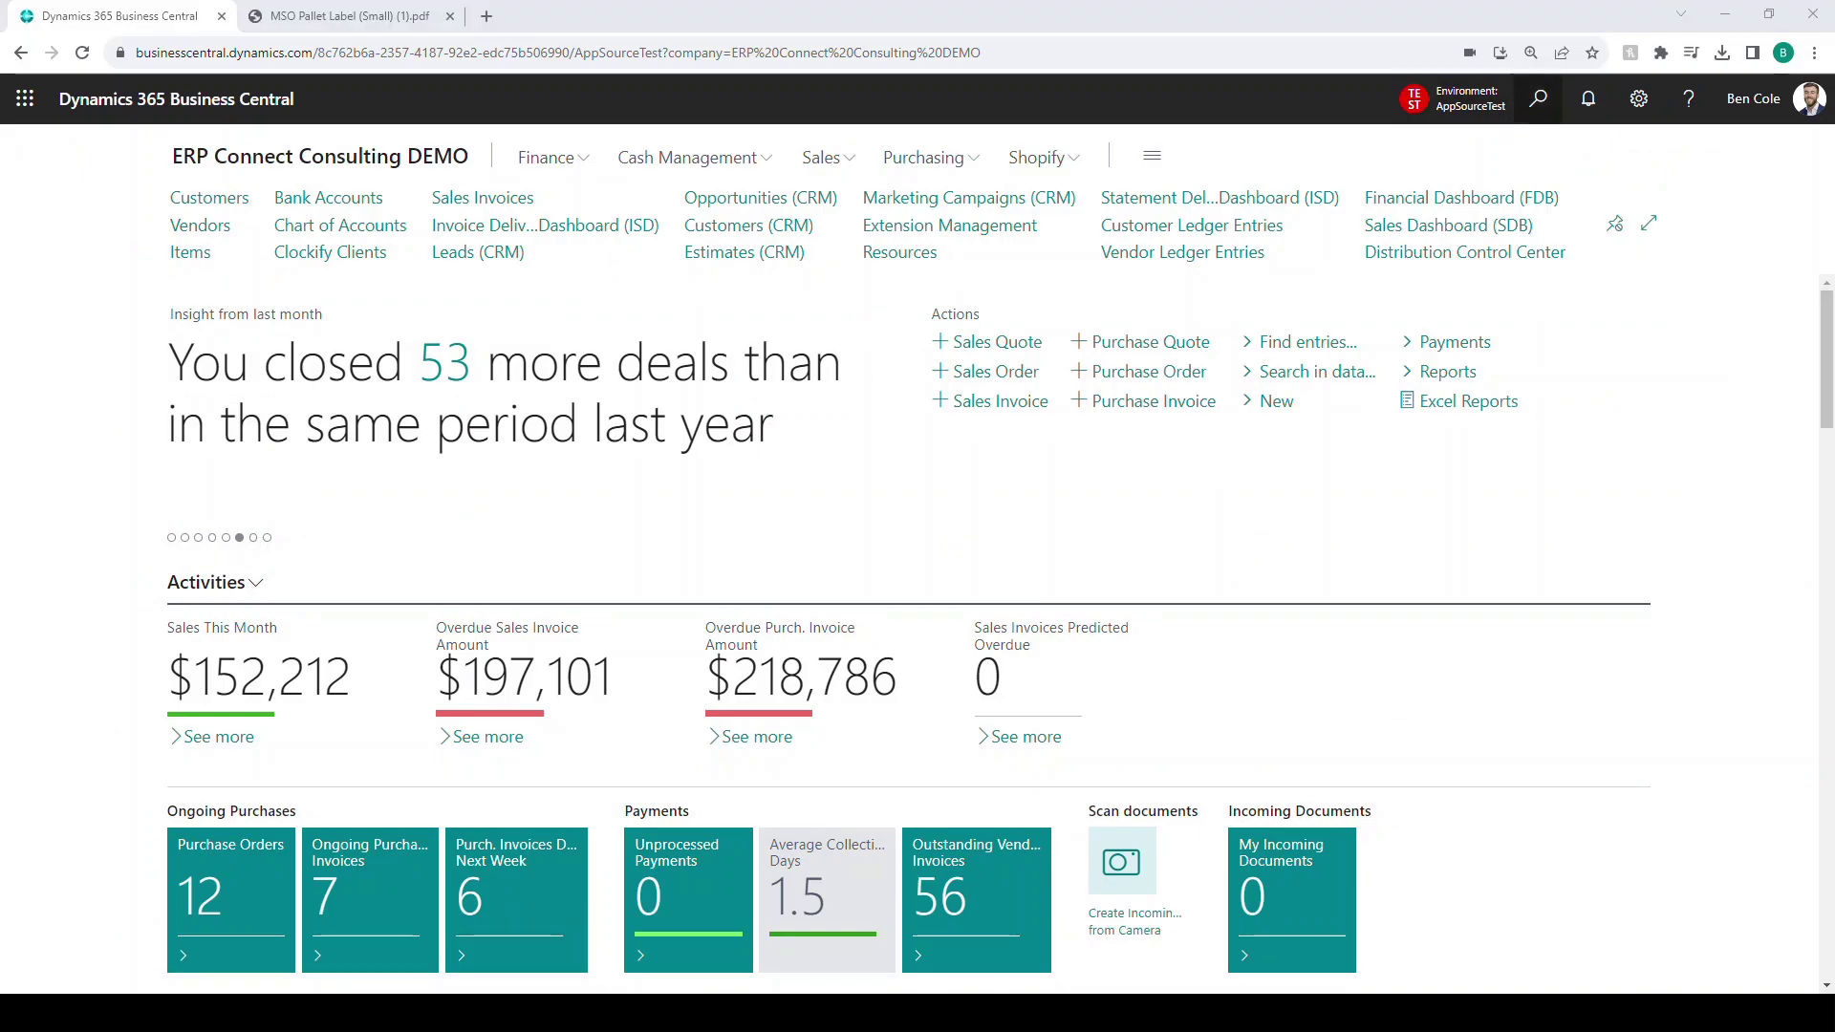
pyautogui.click(1537, 98)
pyautogui.write('sales order')
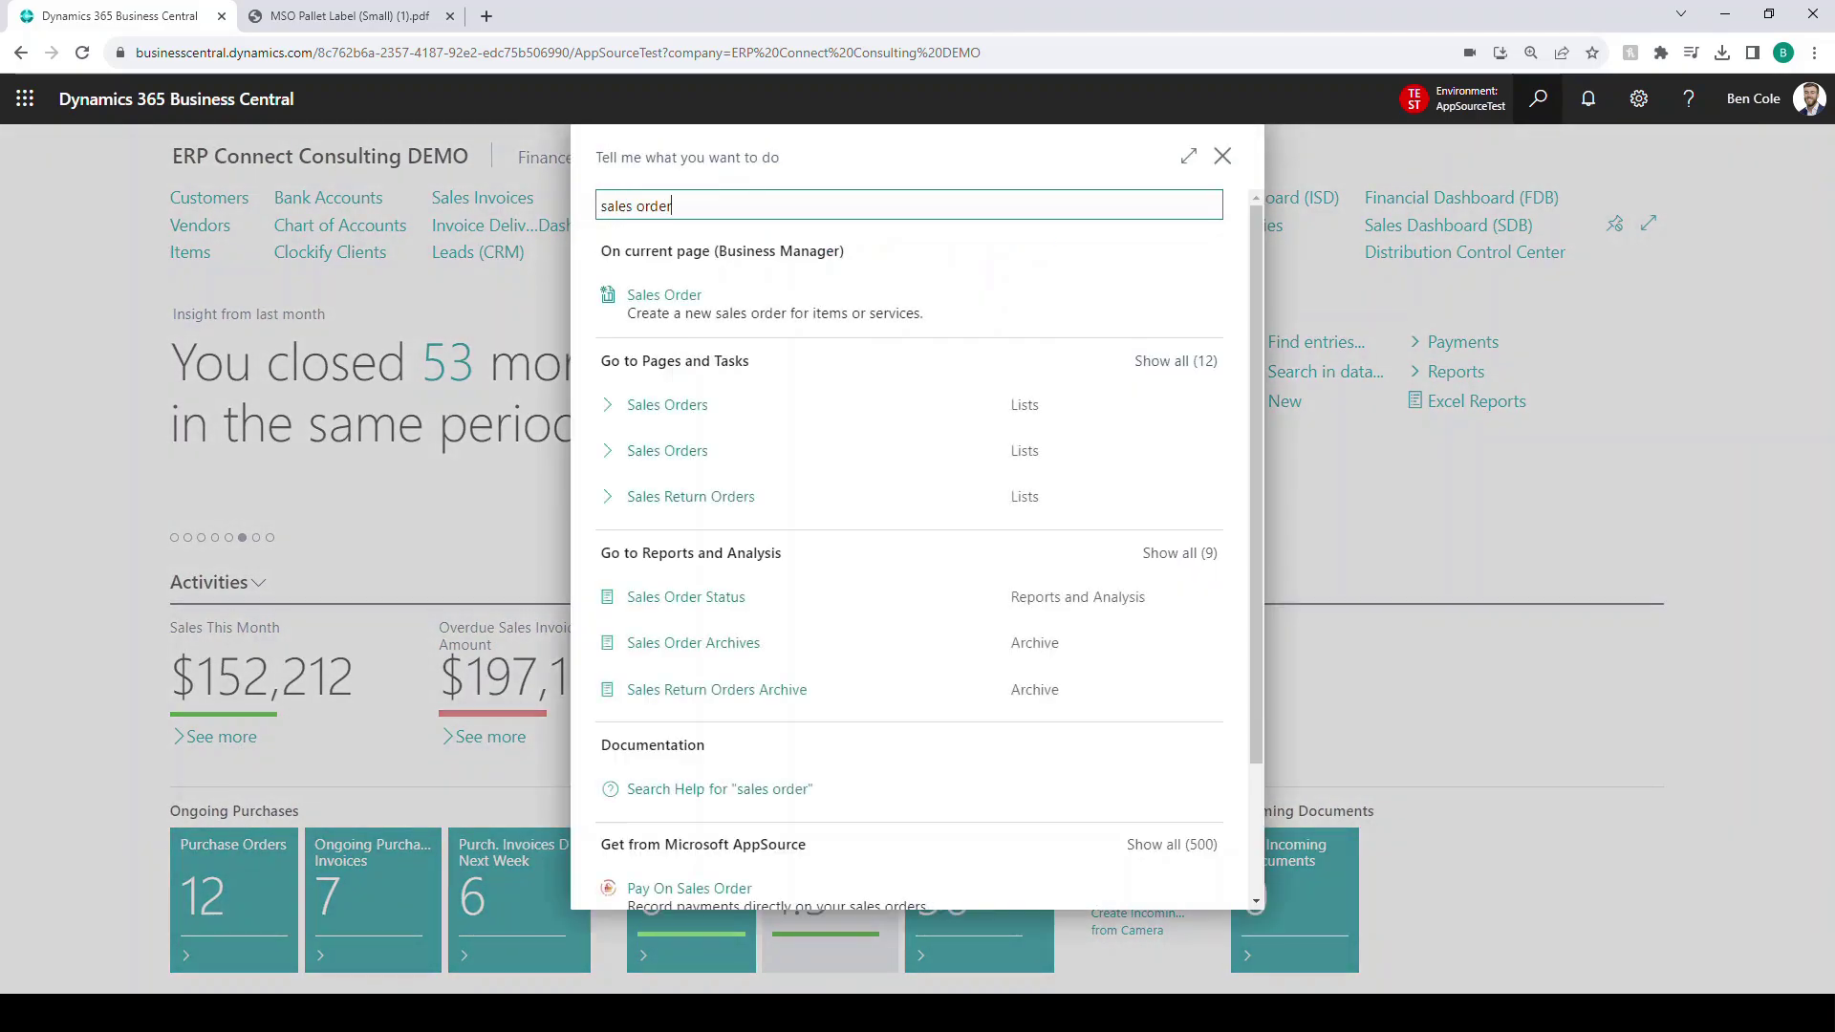
pyautogui.click(667, 405)
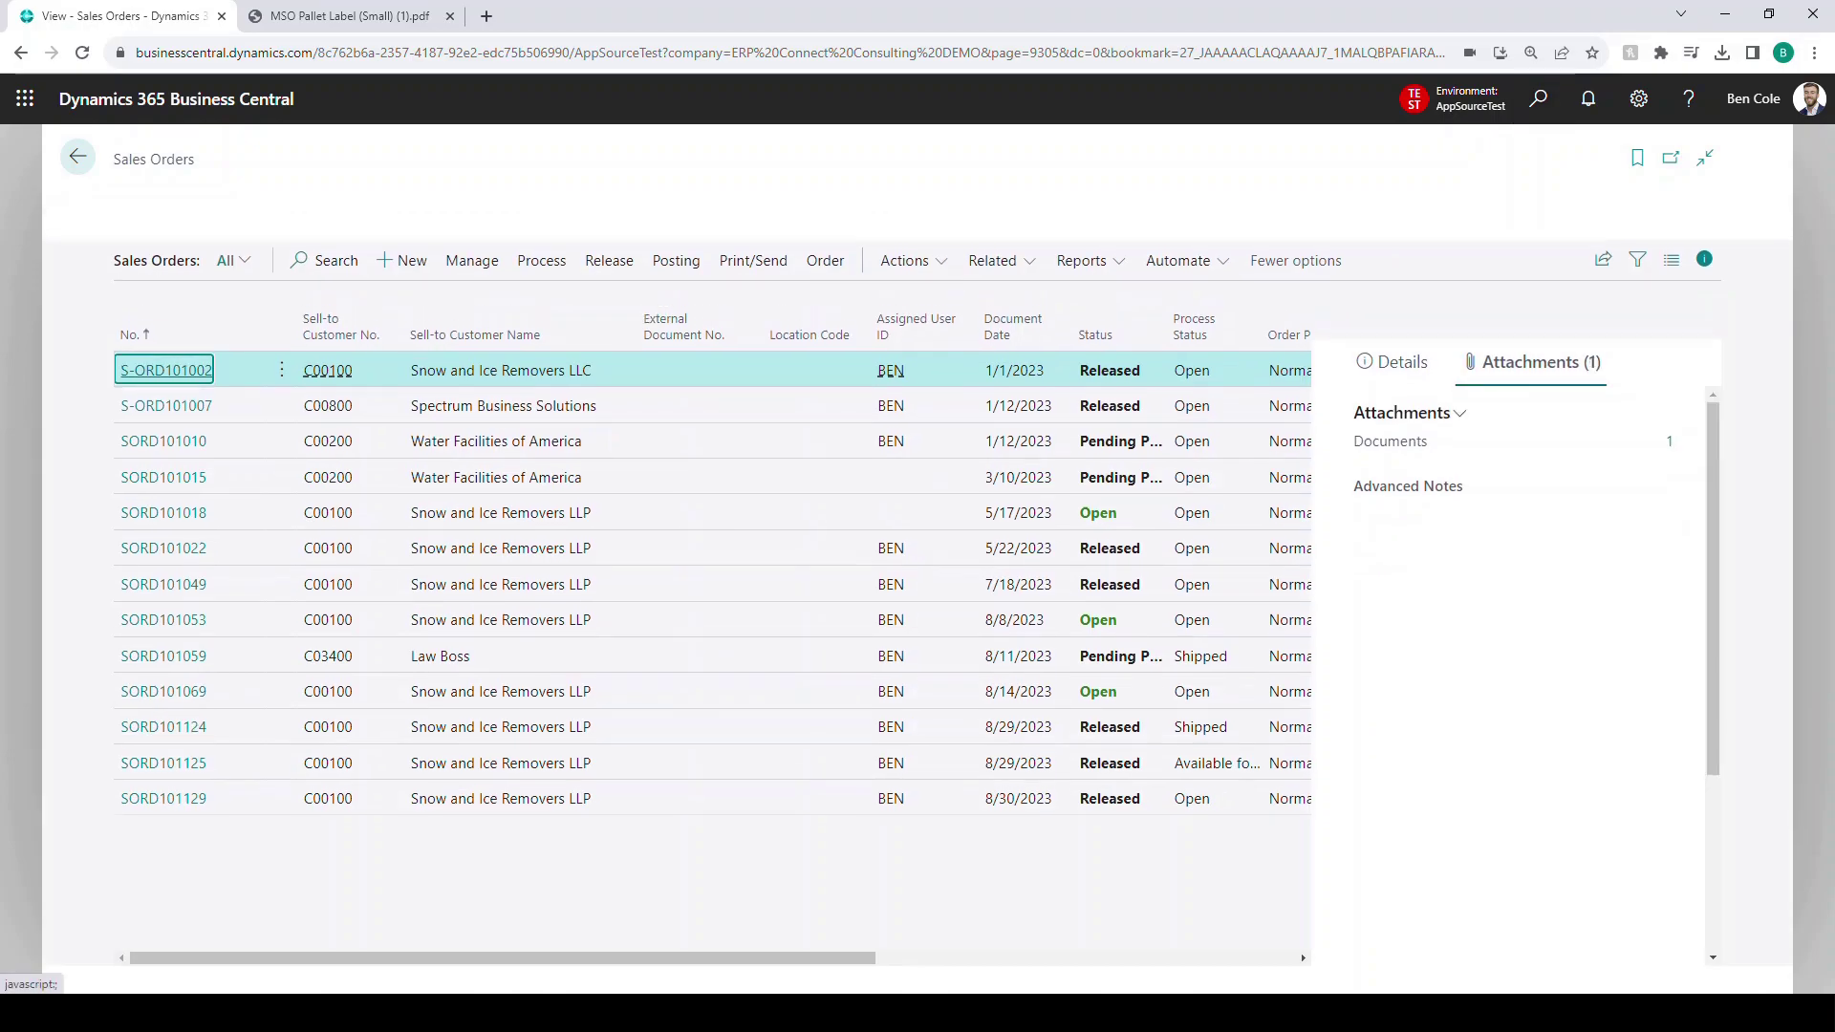
# - Create a new sales order for customer Snow and Ice Removers LLP (C00100), dismissing its popup note
pyautogui.click(401, 260)
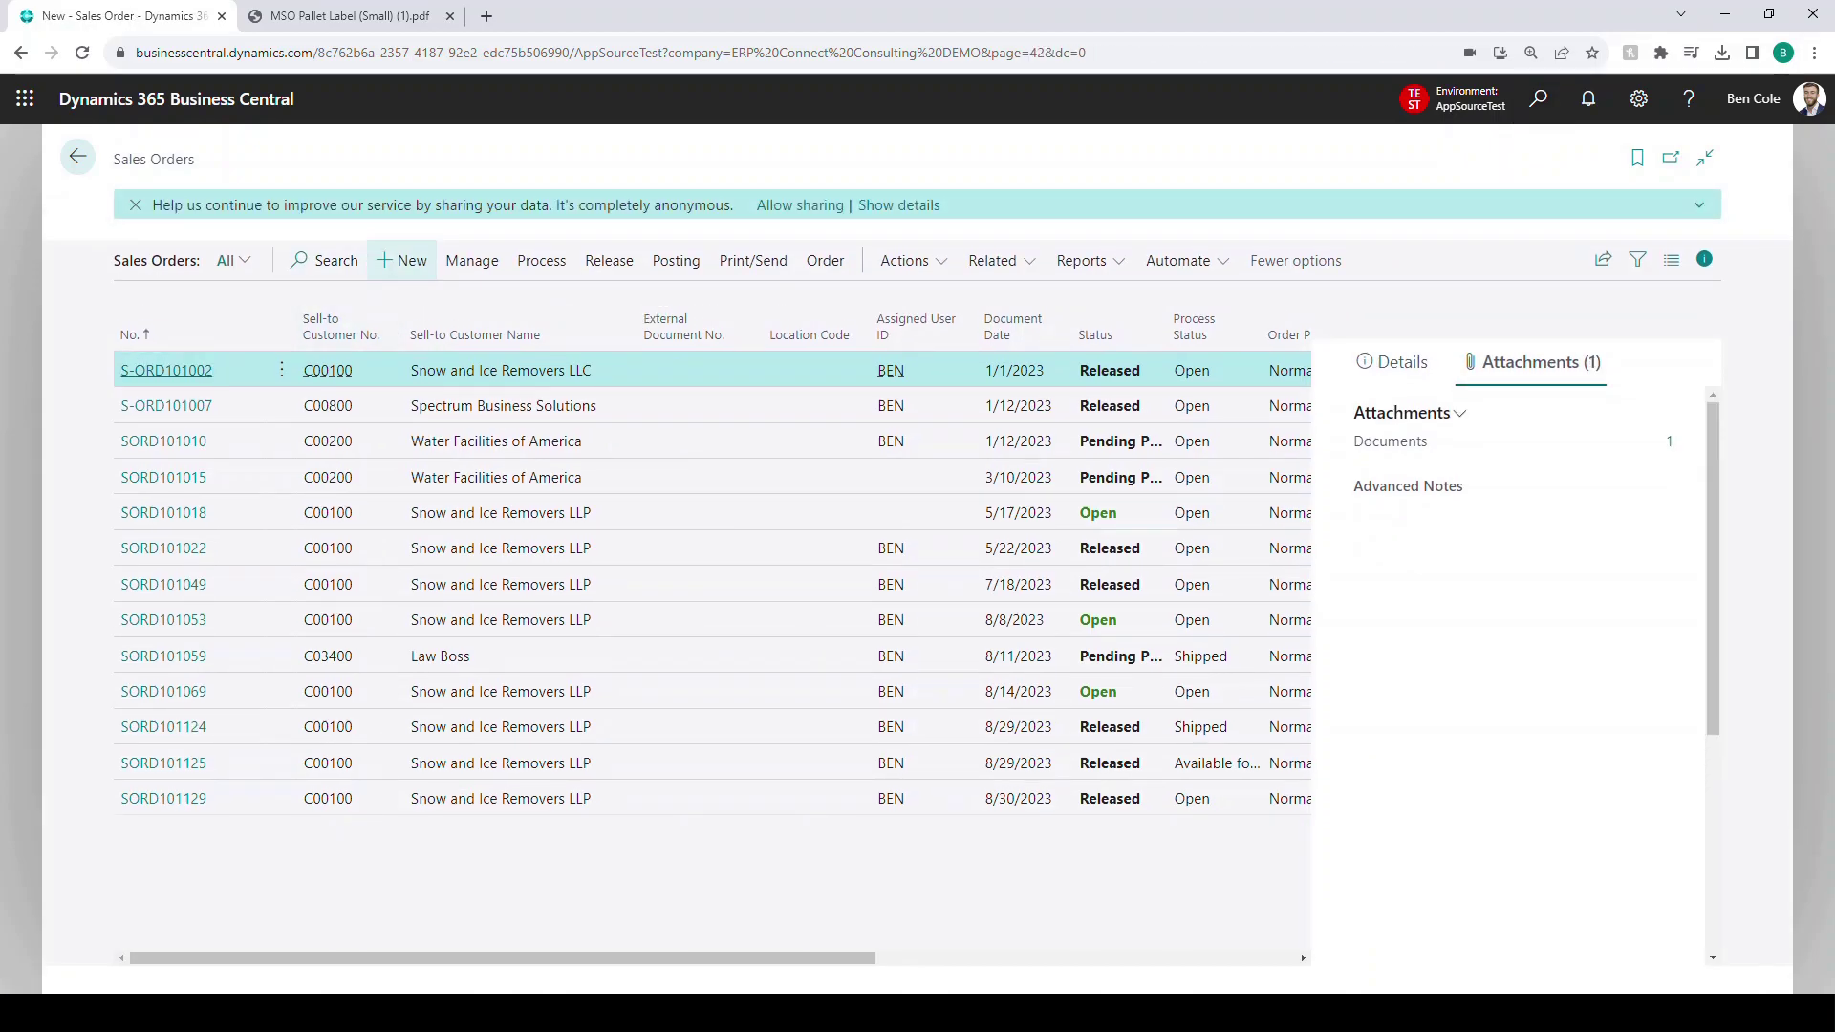
pyautogui.write('snow')
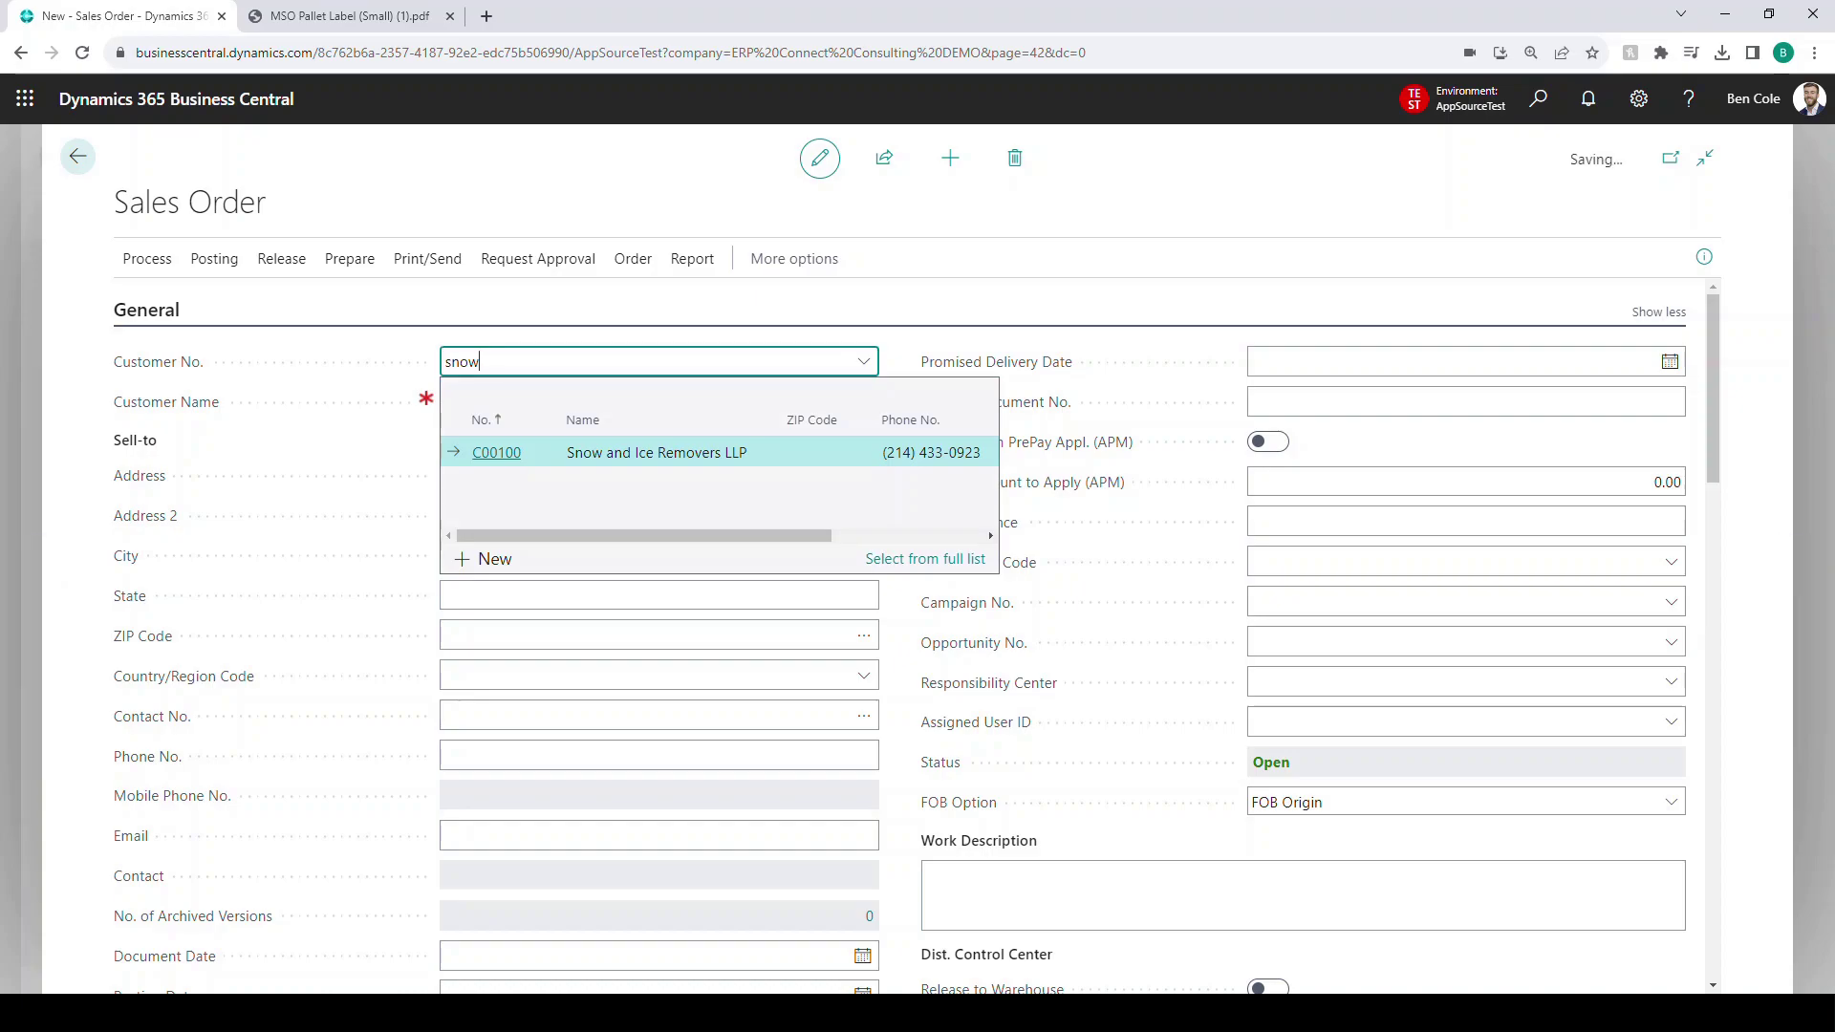
pyautogui.press('Return')
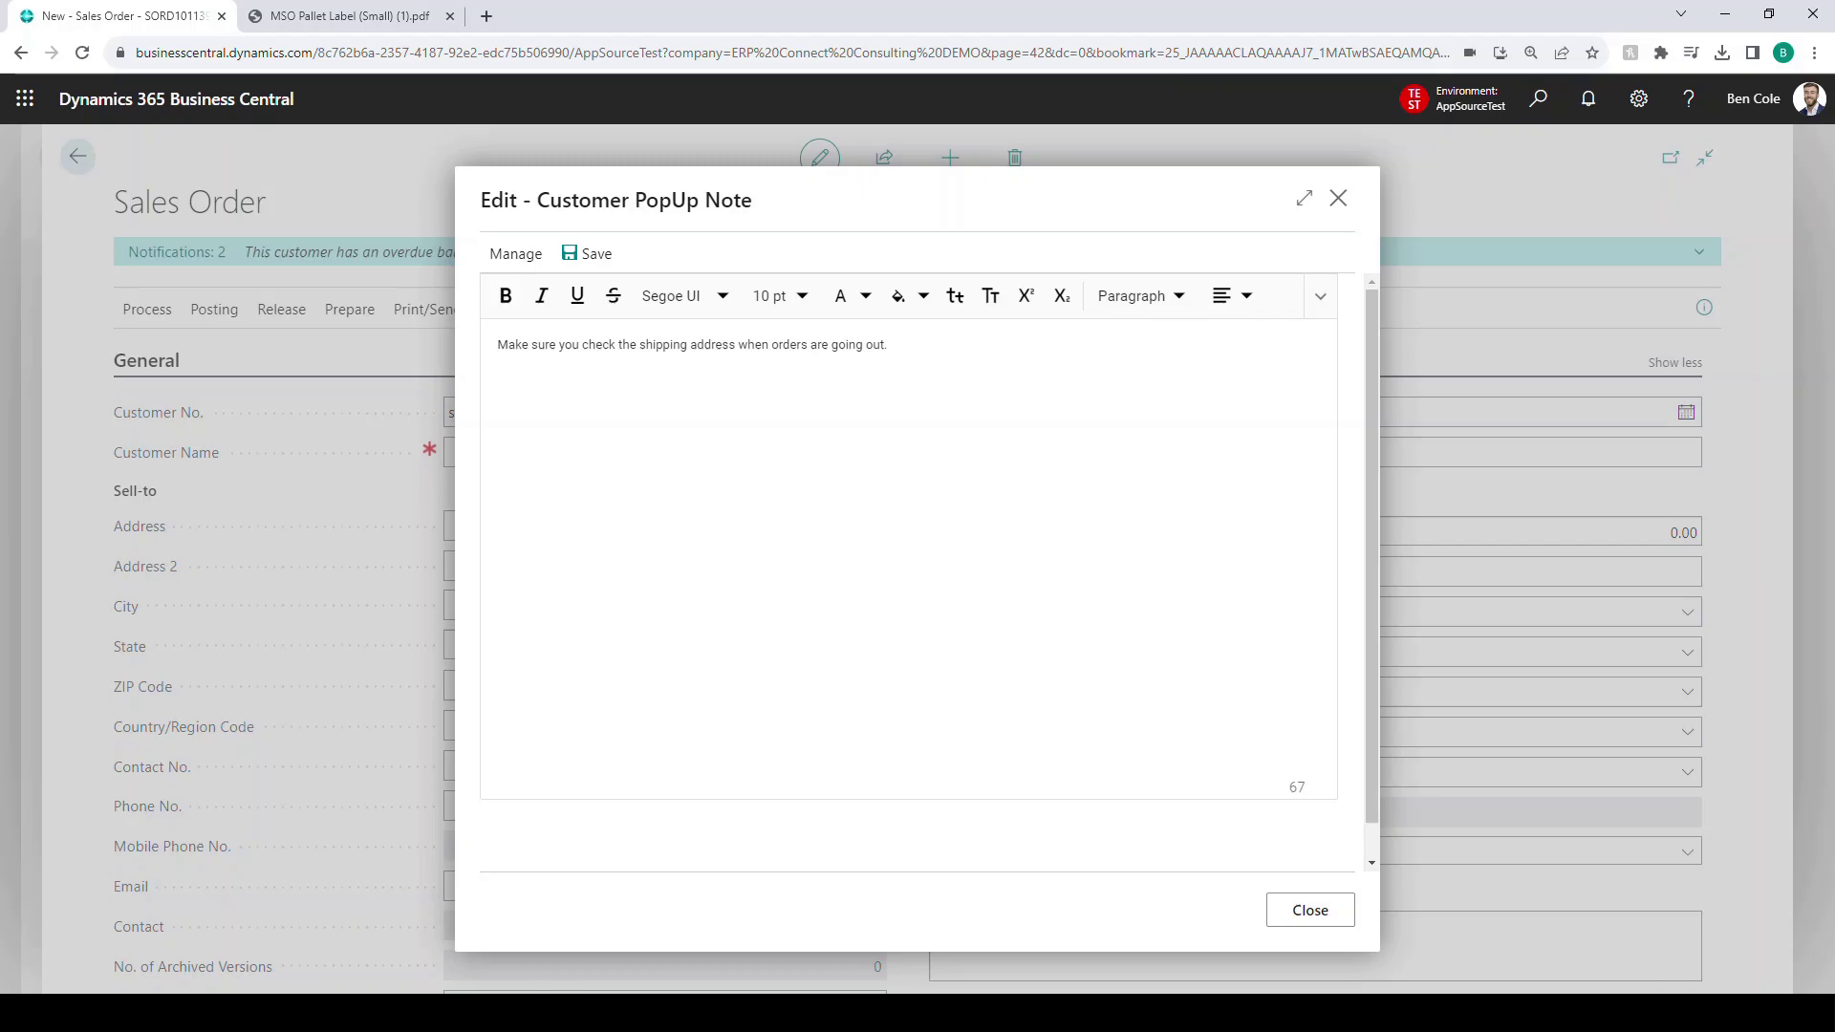
pyautogui.press('Escape')
pyautogui.scroll(-3, 917, 659)
# - Add a first line for item 1016, one unit from location DALLAS
pyautogui.scroll(-3, 611, 745)
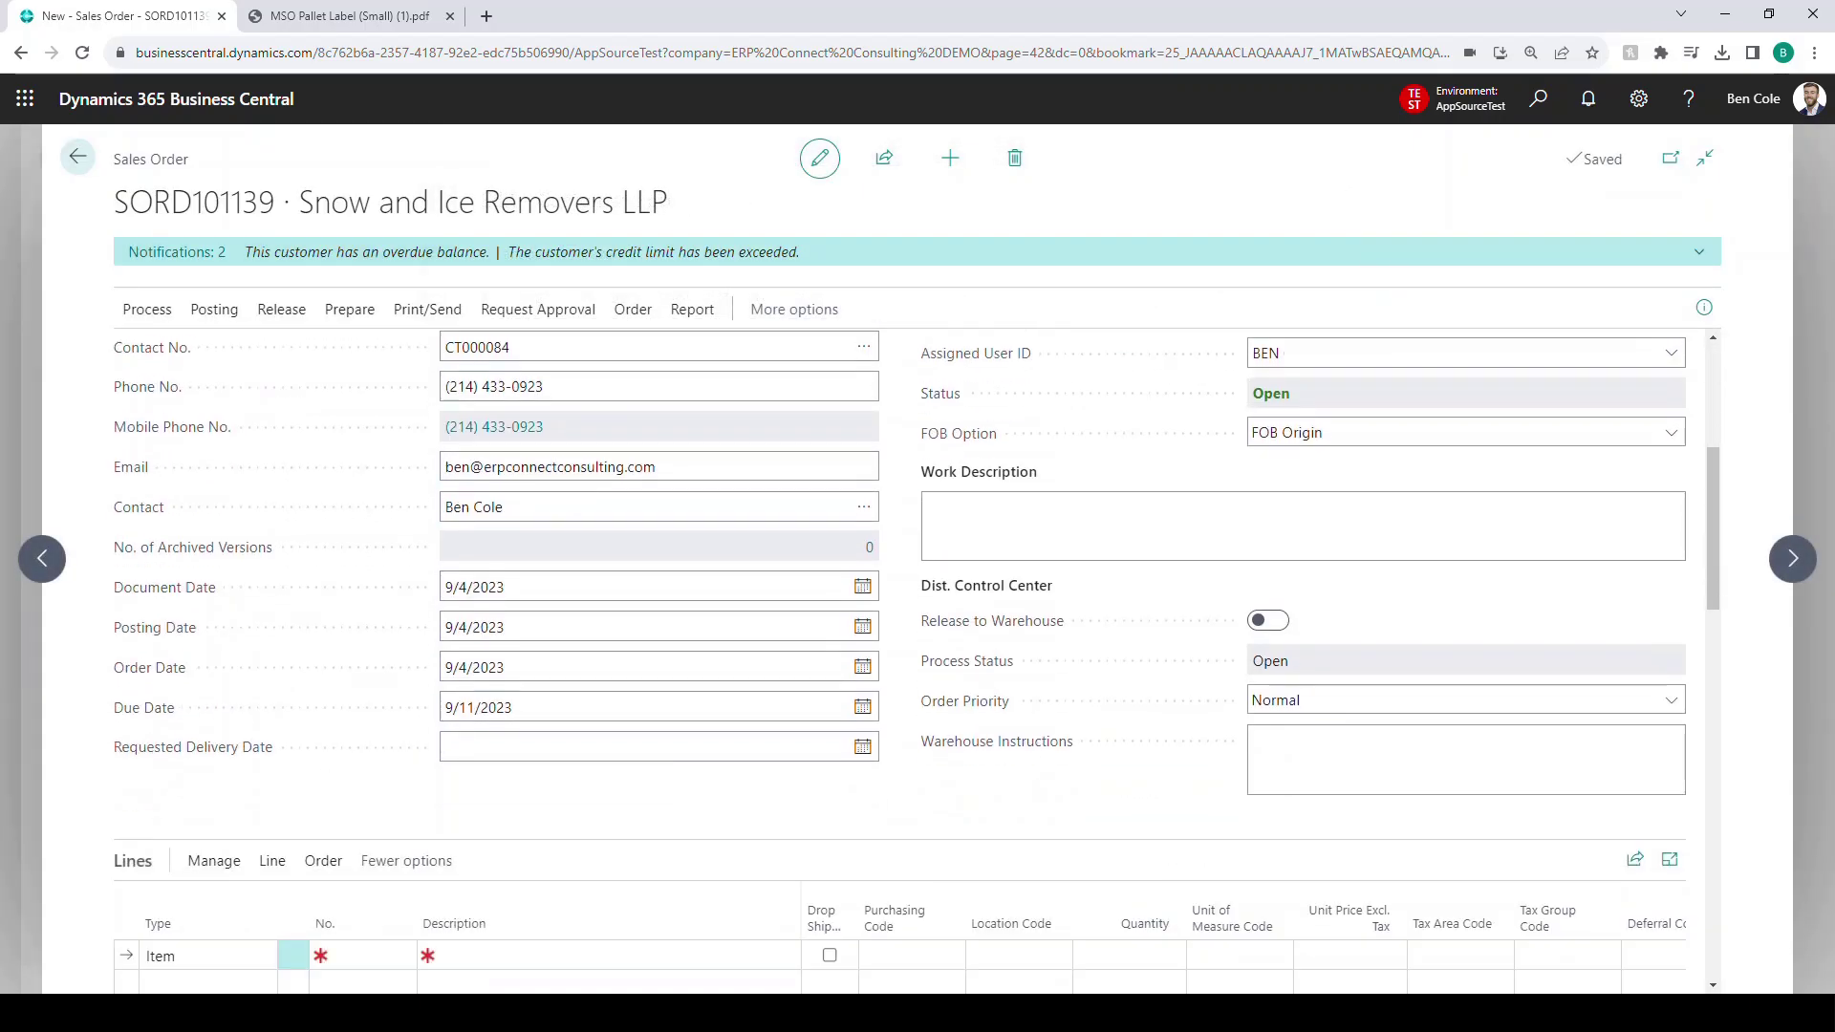
pyautogui.click(363, 802)
pyautogui.write('1016')
pyautogui.press('Tab')
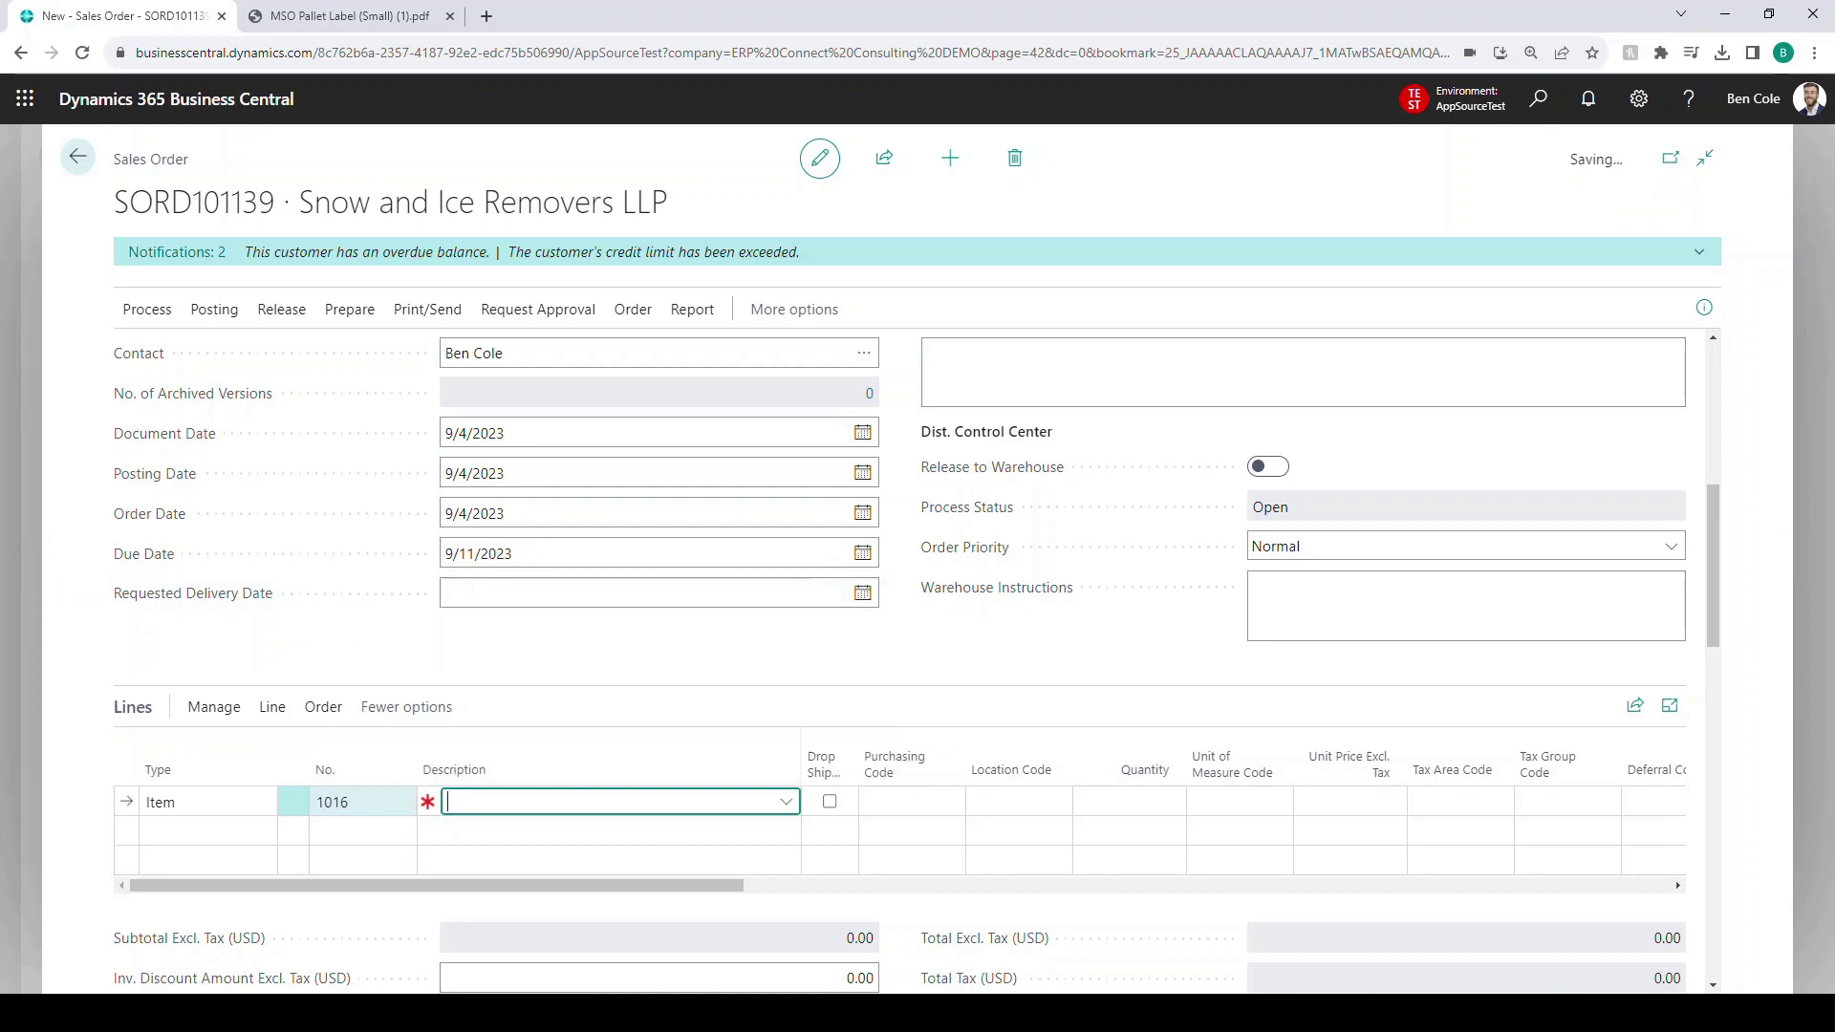
pyautogui.press('Tab')
pyautogui.press('Tab')
pyautogui.press('Tab')
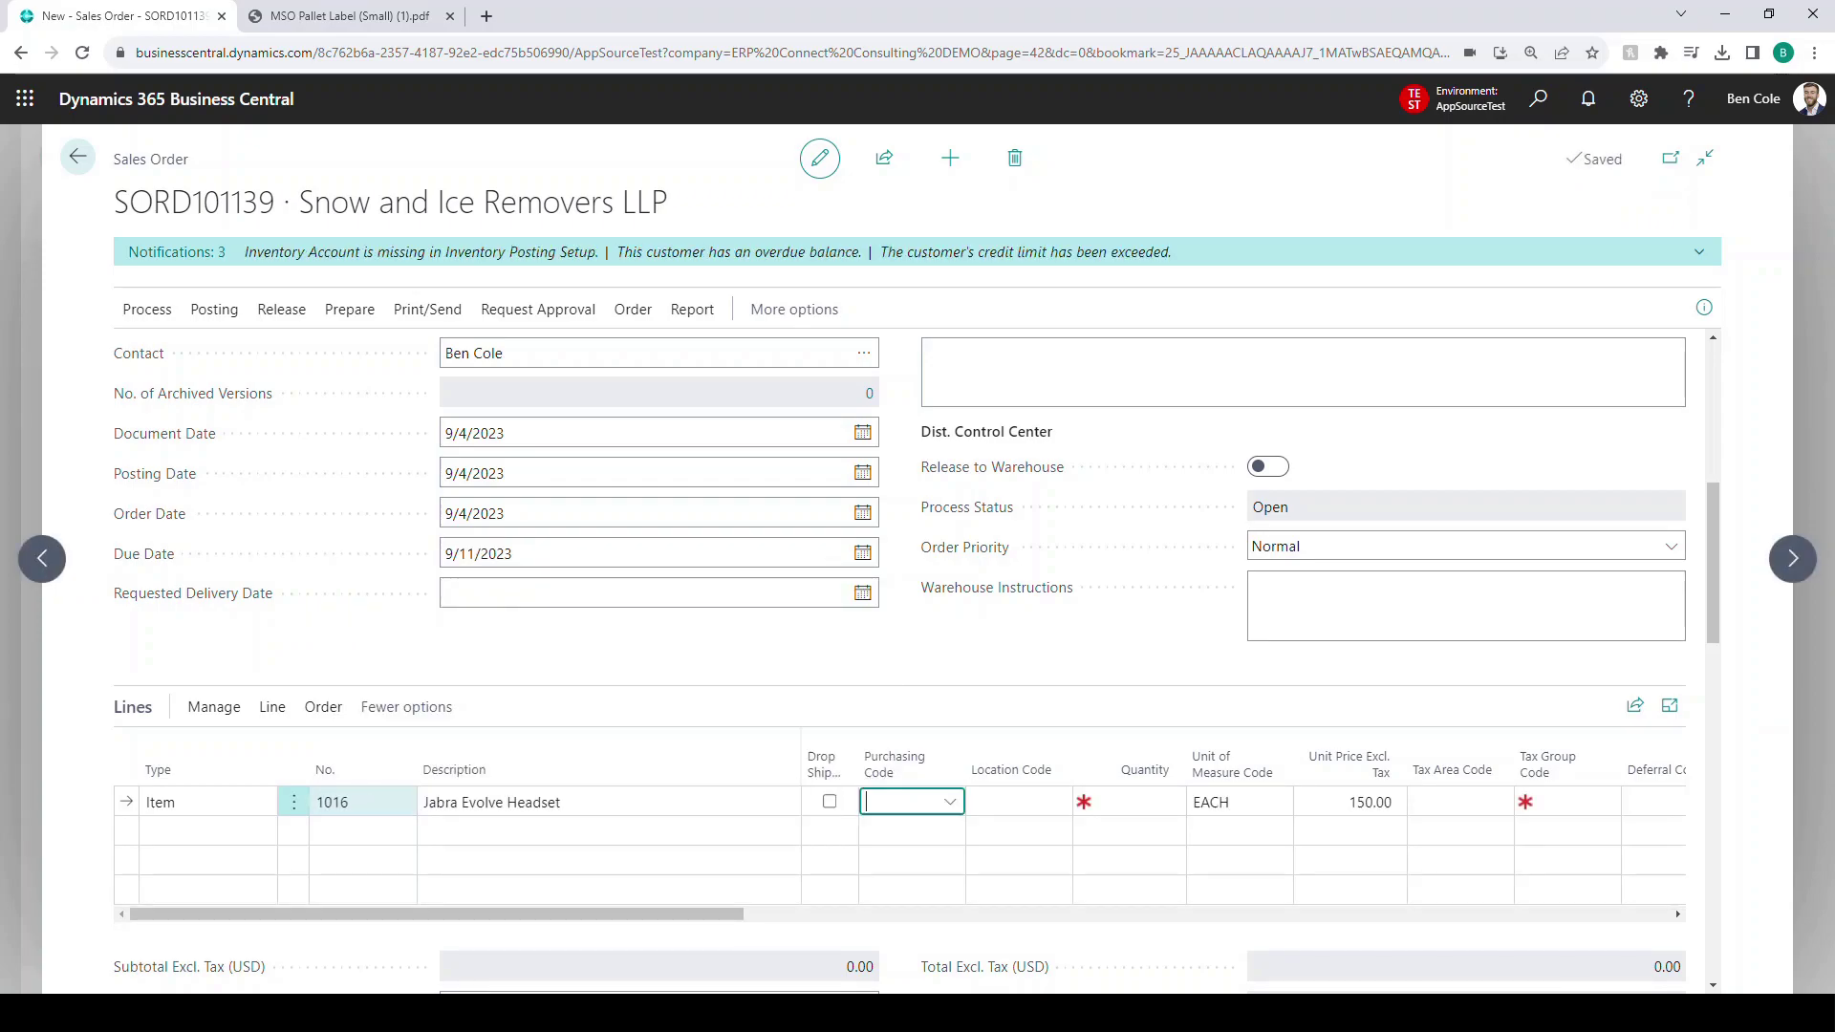
pyautogui.write('DALLAS')
pyautogui.press('Tab')
pyautogui.write('1')
pyautogui.press('Return')
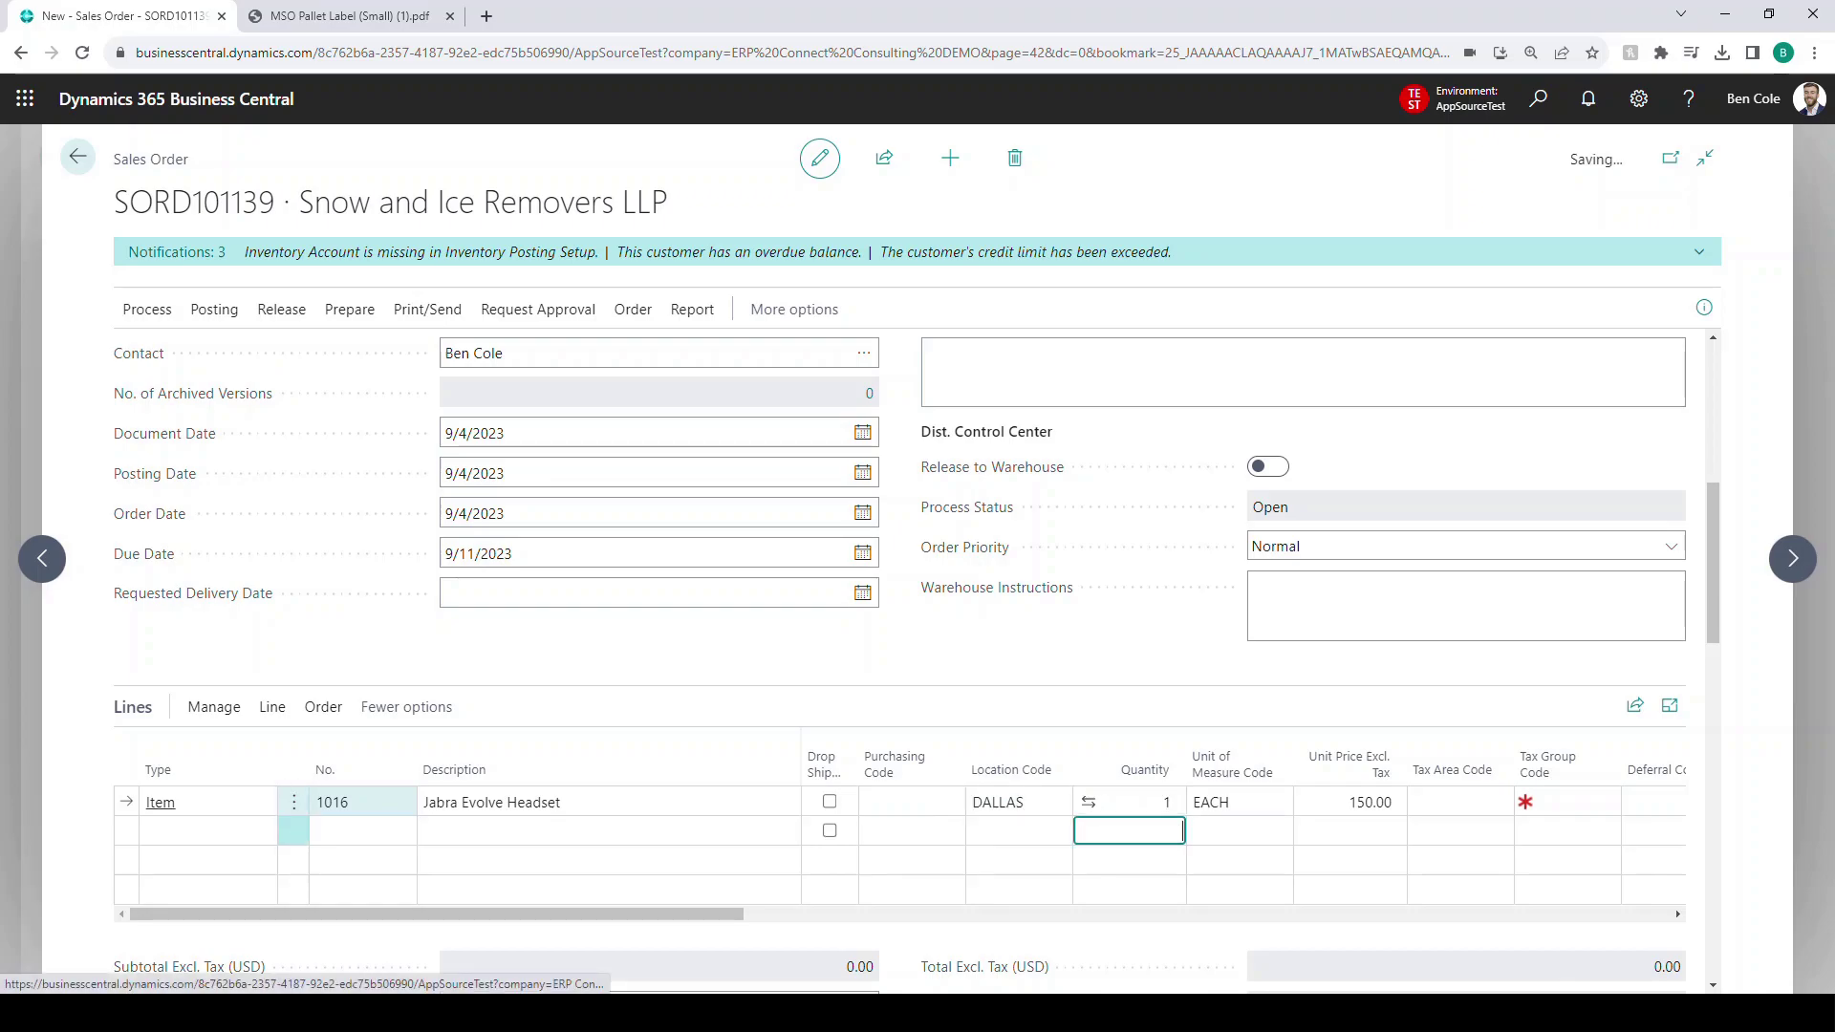
# - Add item 1017, one unit from DALLAS, and start a third line with item 1018
pyautogui.write('1017')
pyautogui.press('Tab')
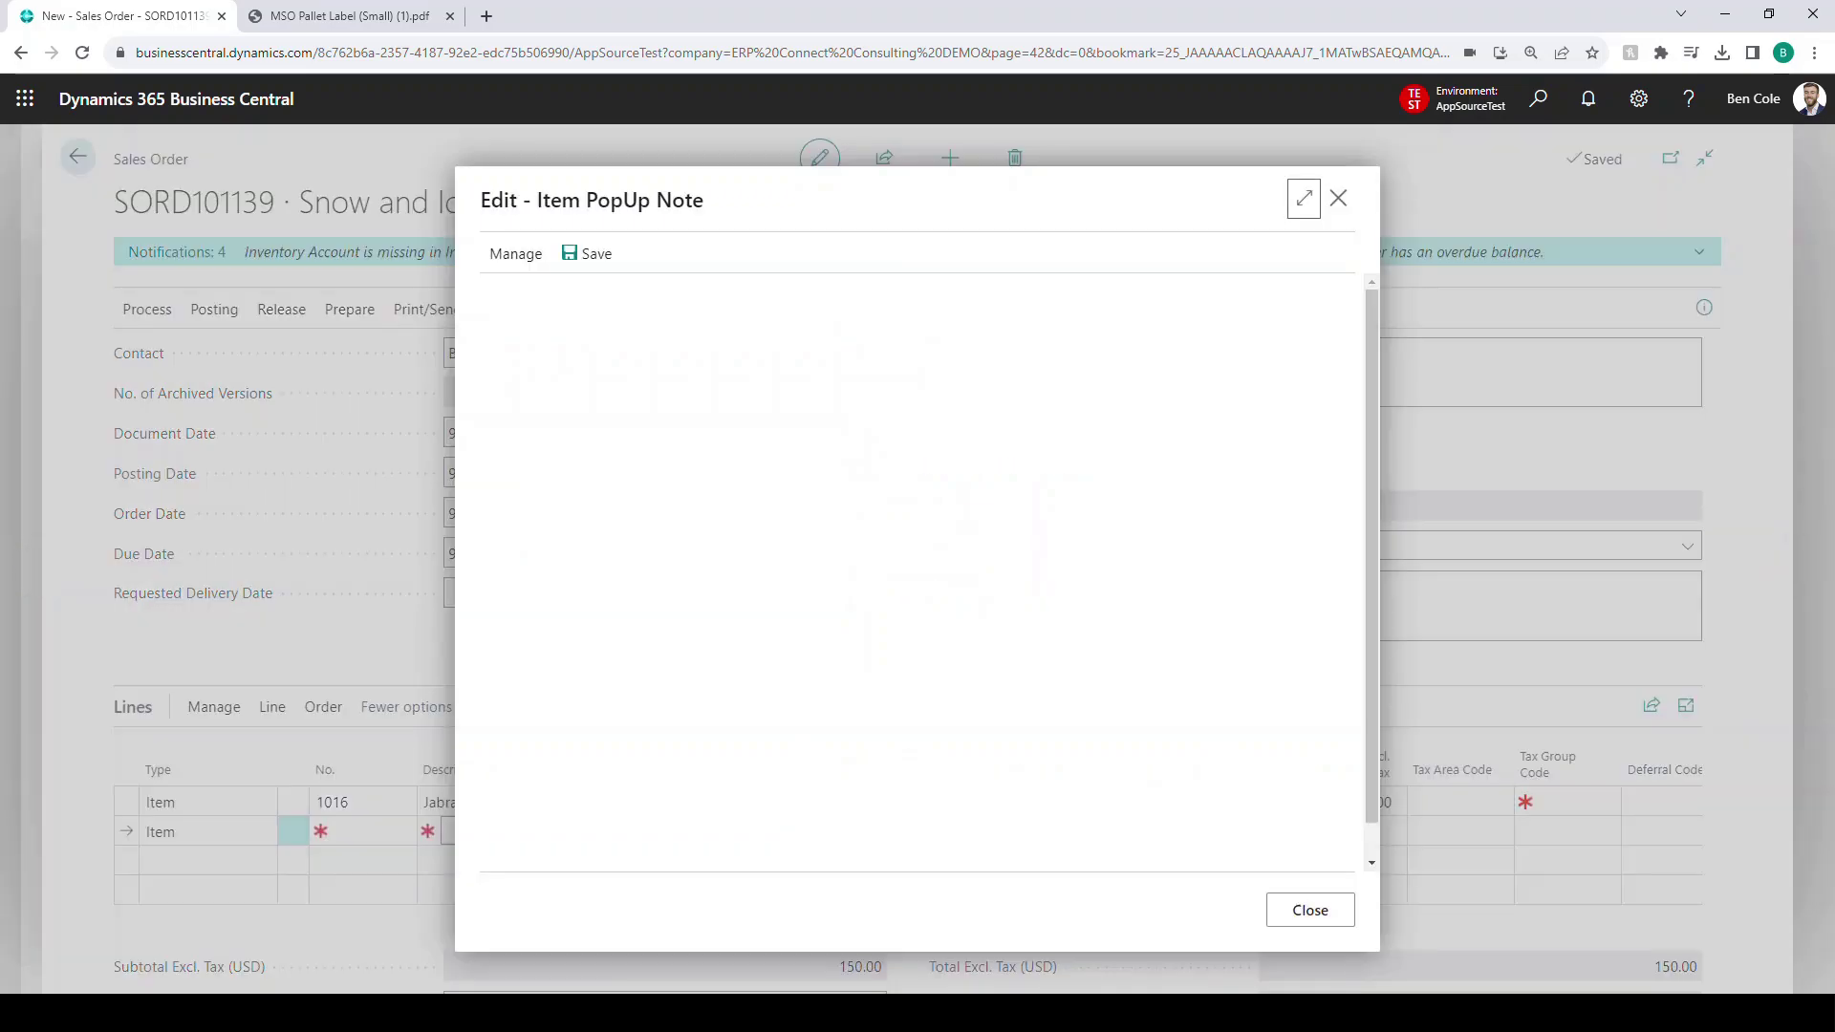
pyautogui.press('Escape')
pyautogui.press('Tab')
pyautogui.press('Tab')
pyautogui.press('Tab')
pyautogui.write('DALLAS')
pyautogui.press('Tab')
pyautogui.write('1')
pyautogui.press('Tab')
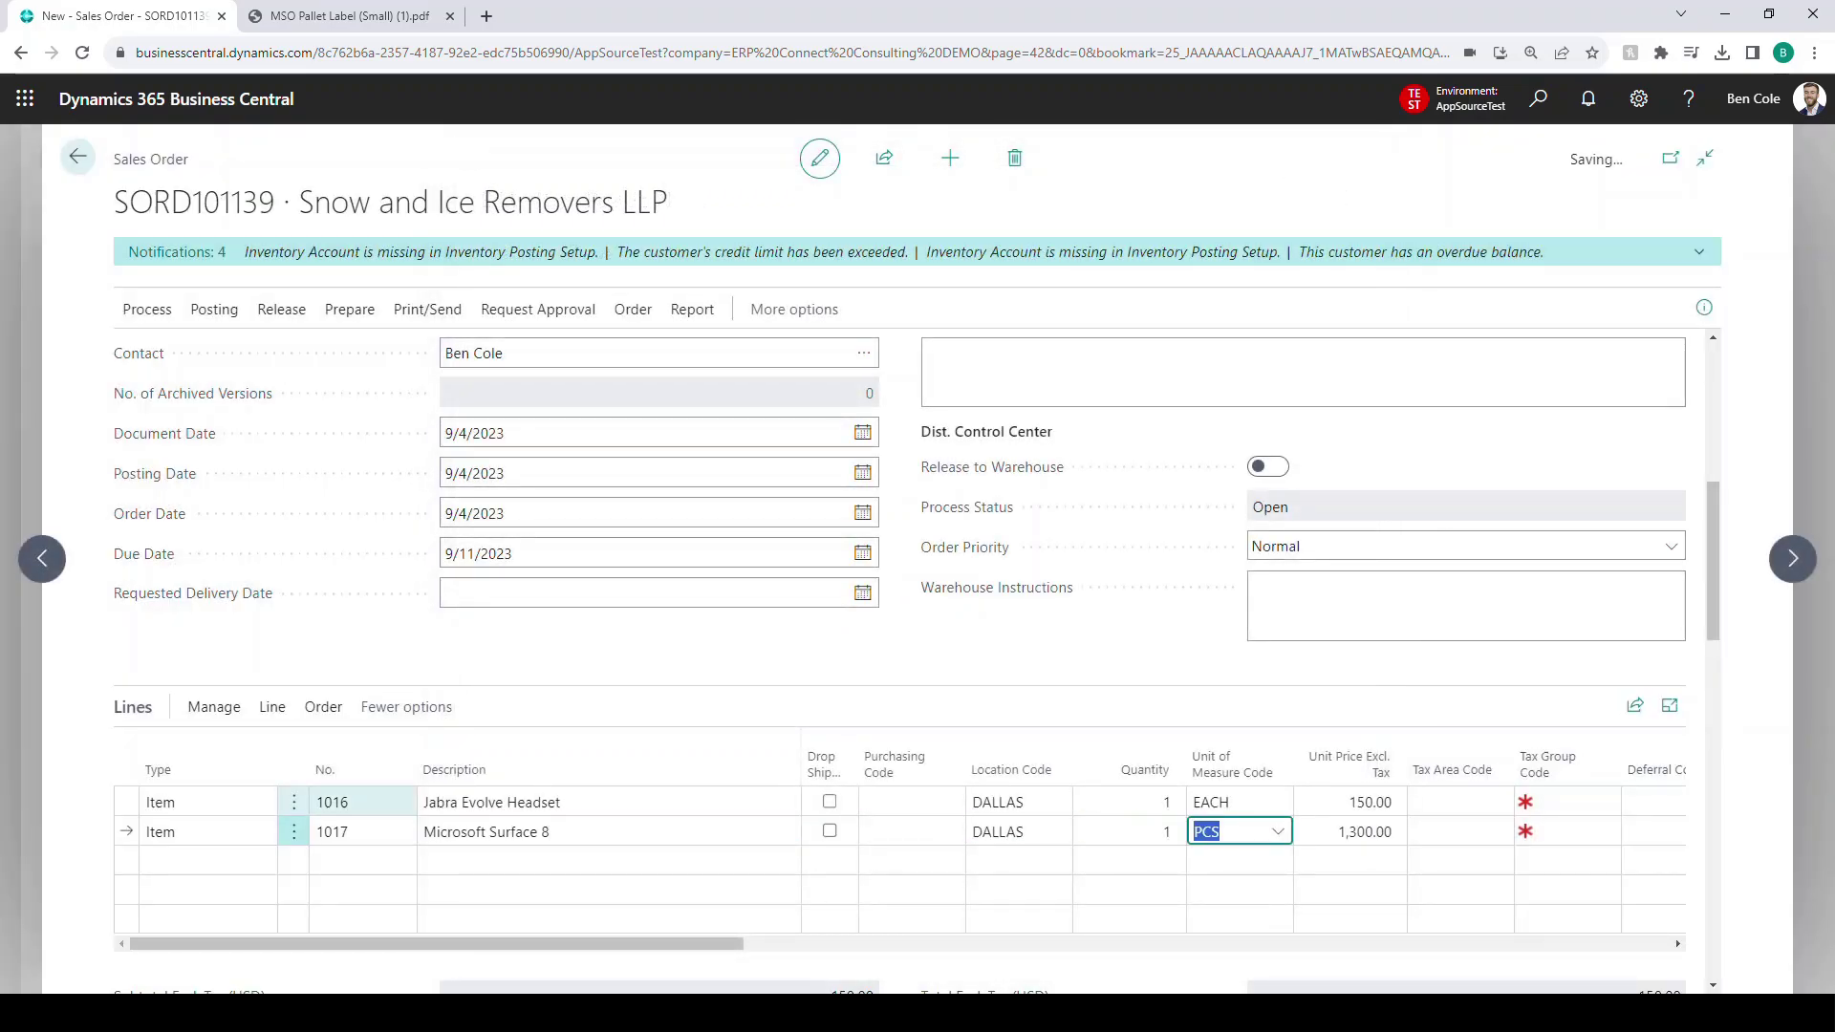
pyautogui.press('Down')
pyautogui.write('1018')
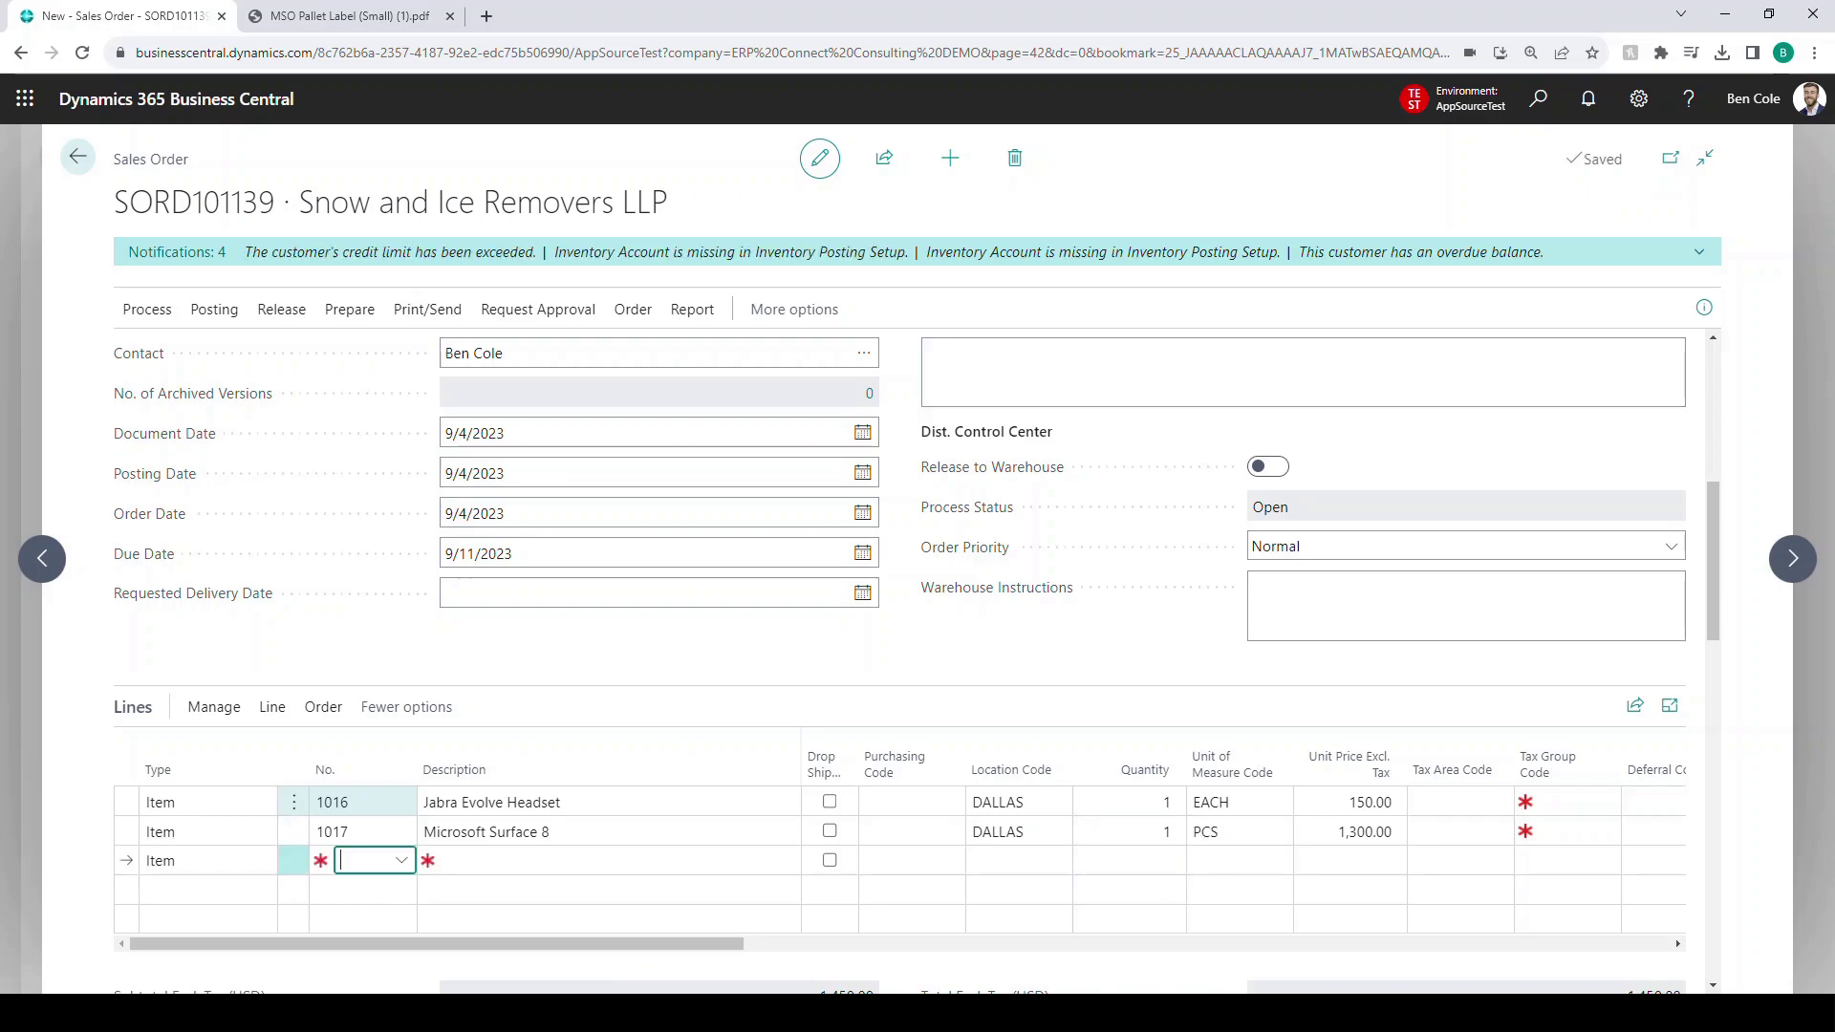
pyautogui.press('Tab')
# - Reopen SORD101139 and give the MacBook Air line location DALLAS, quantity 1, unit price 1300
pyautogui.press('Escape')
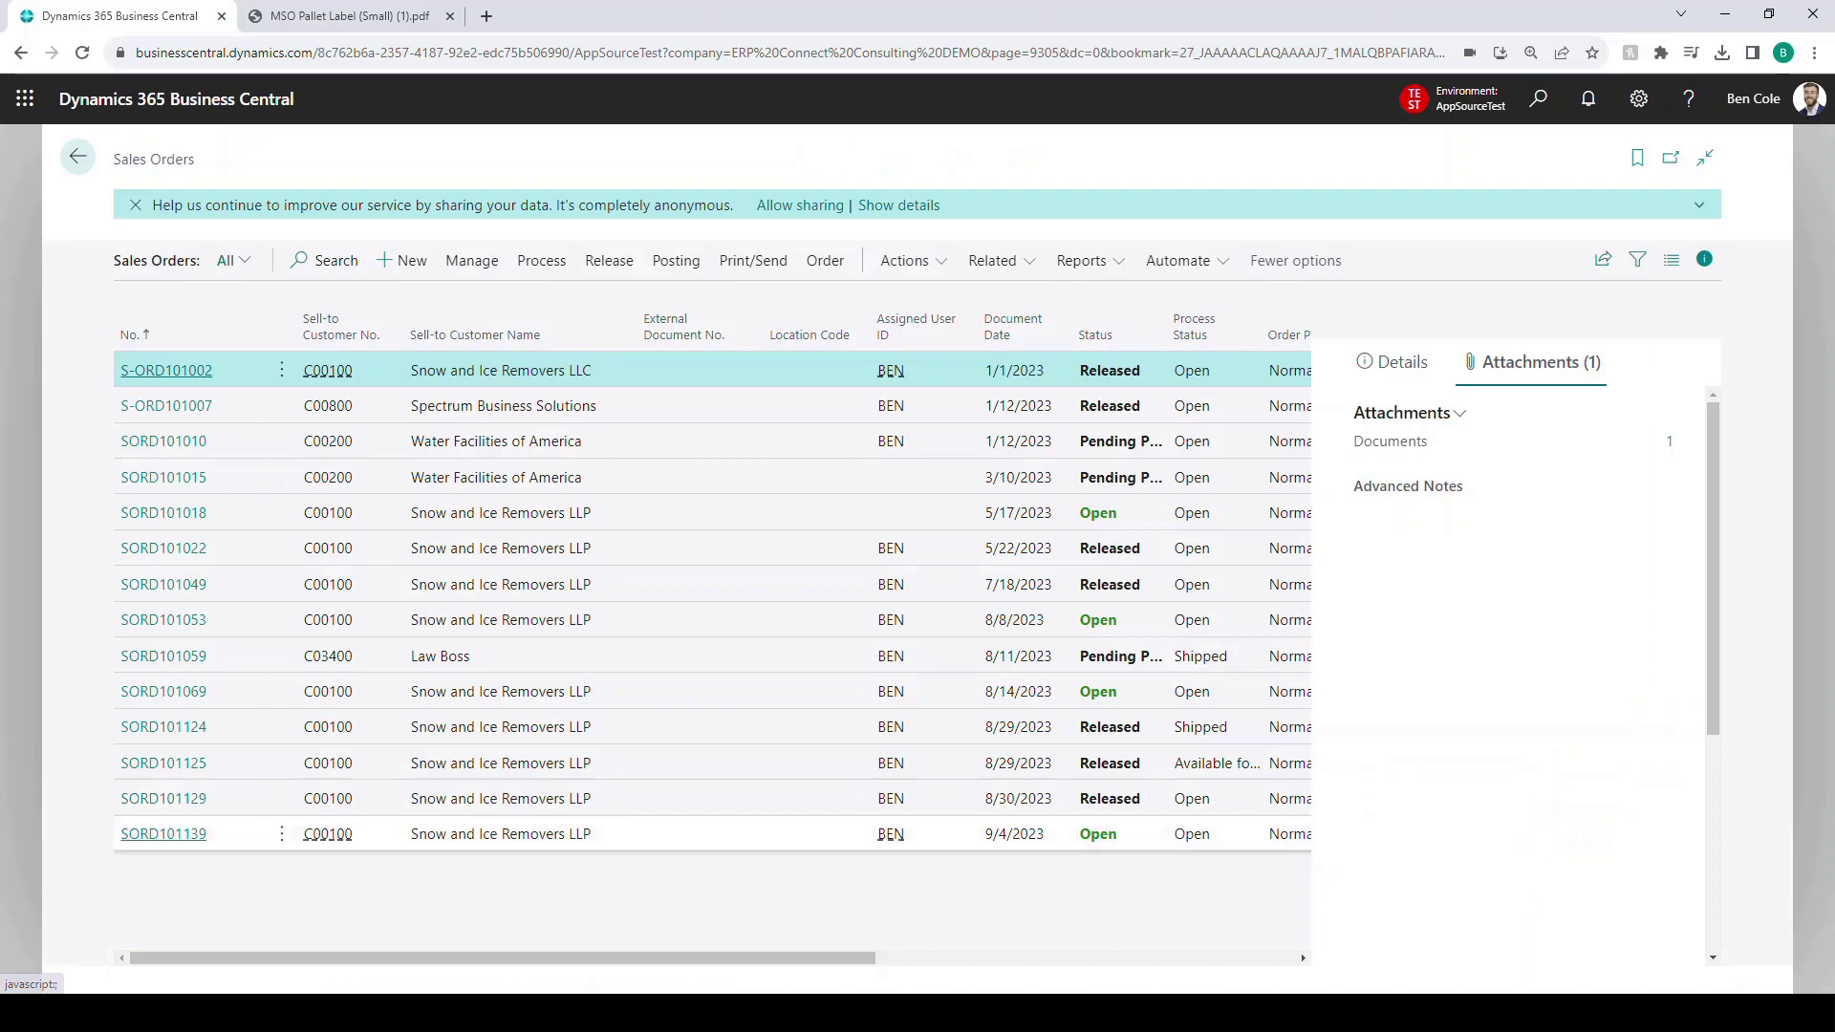
pyautogui.click(883, 834)
pyautogui.click(163, 834)
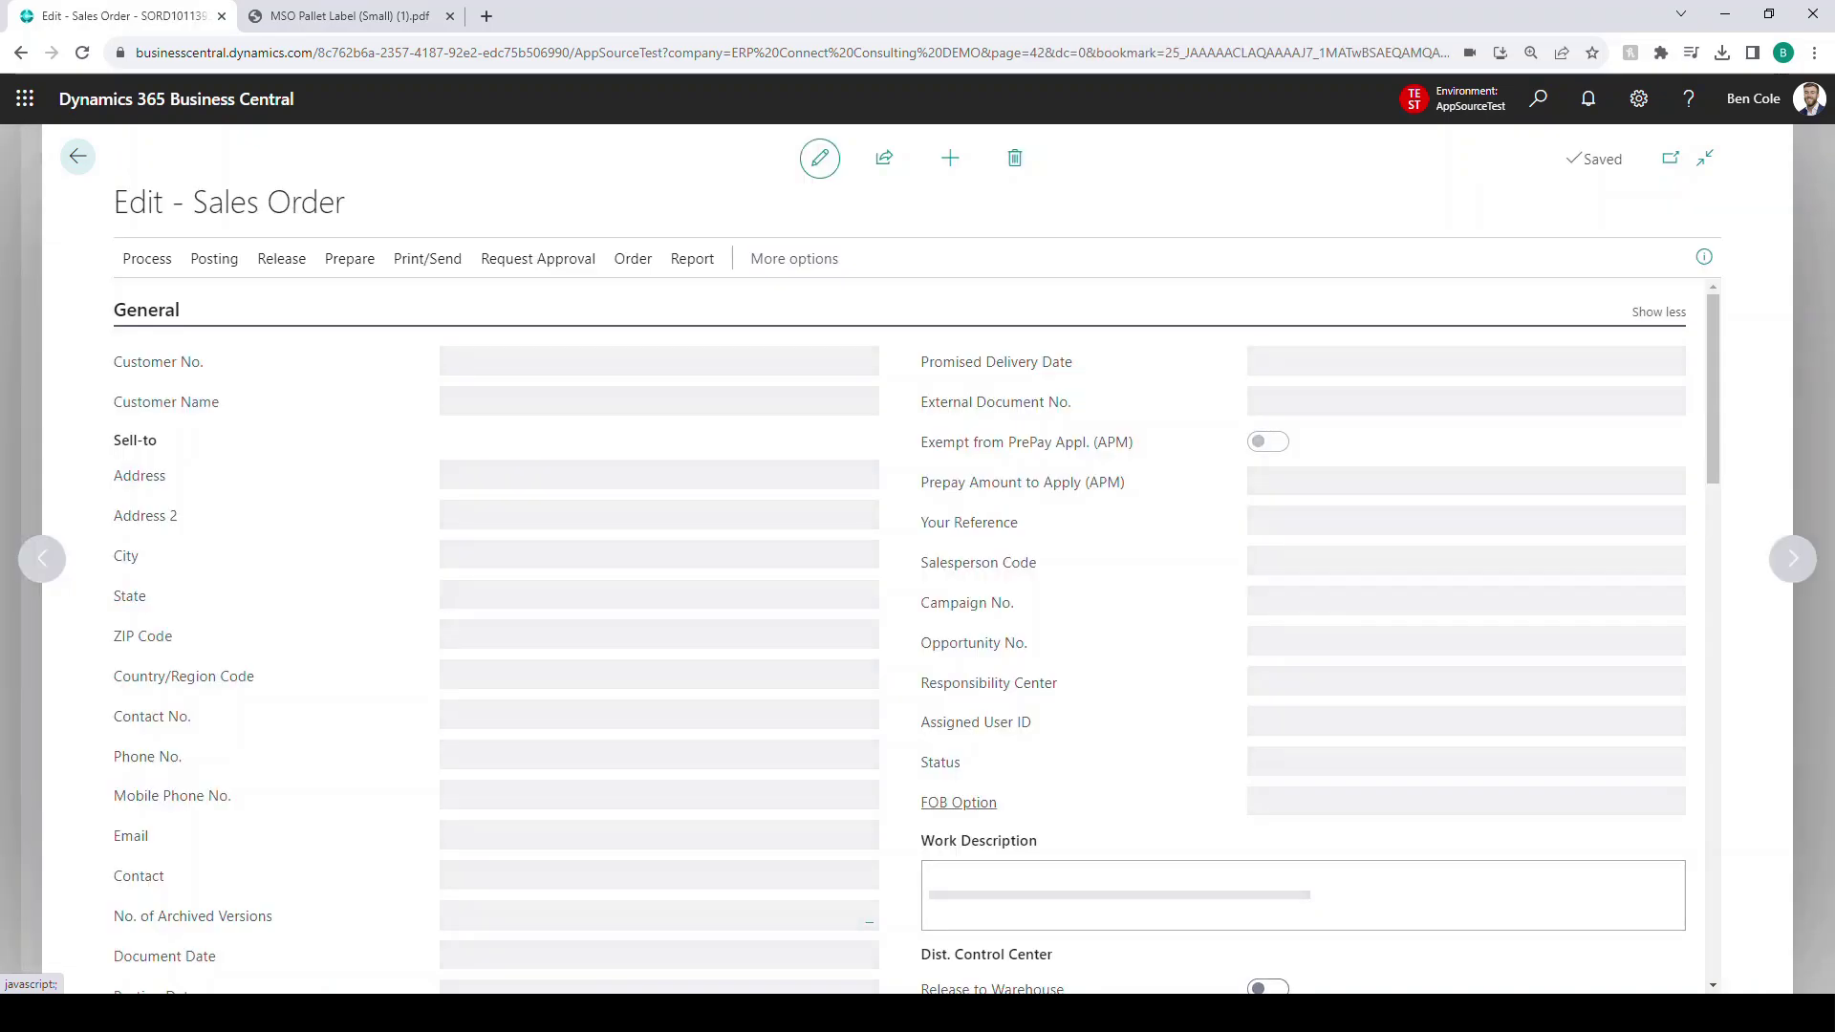
pyautogui.scroll(-12, 899, 635)
pyautogui.scroll(4, 828, 619)
pyautogui.click(1013, 619)
pyautogui.write('DALLAS')
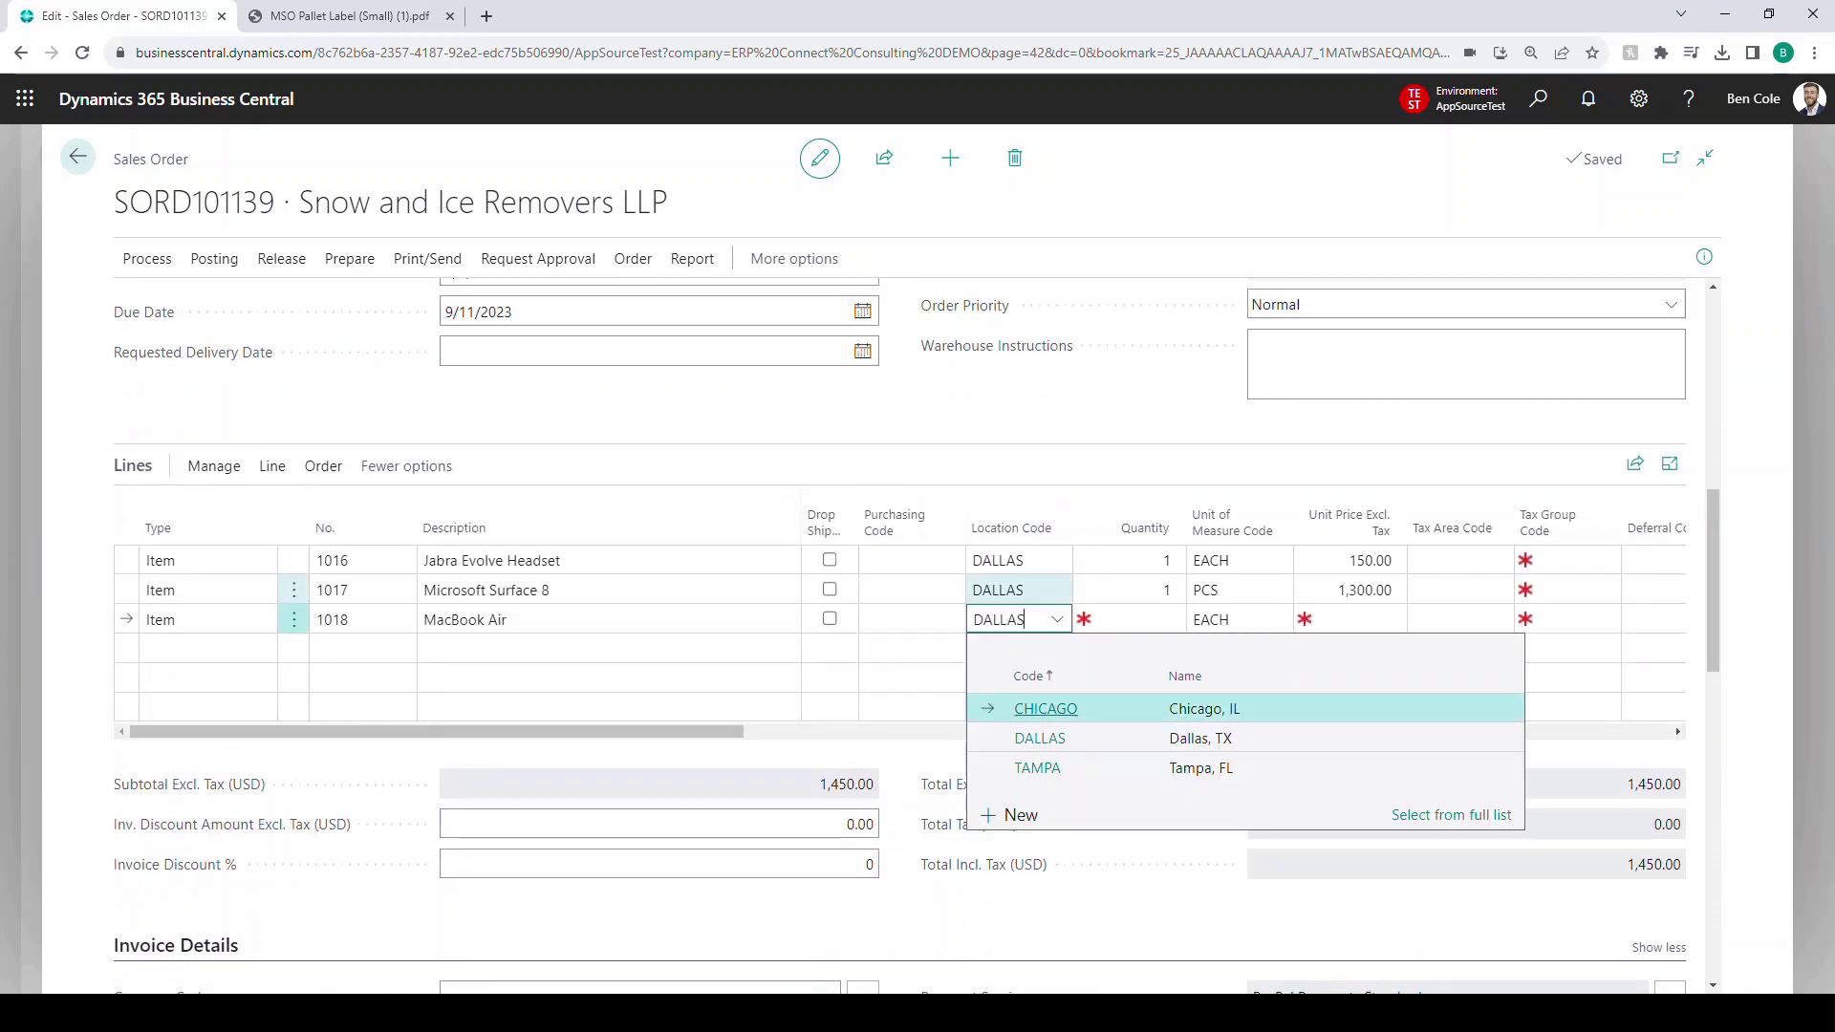
pyautogui.press('Tab')
pyautogui.write('1')
pyautogui.press('Tab')
pyautogui.press('Tab')
pyautogui.write('1300')
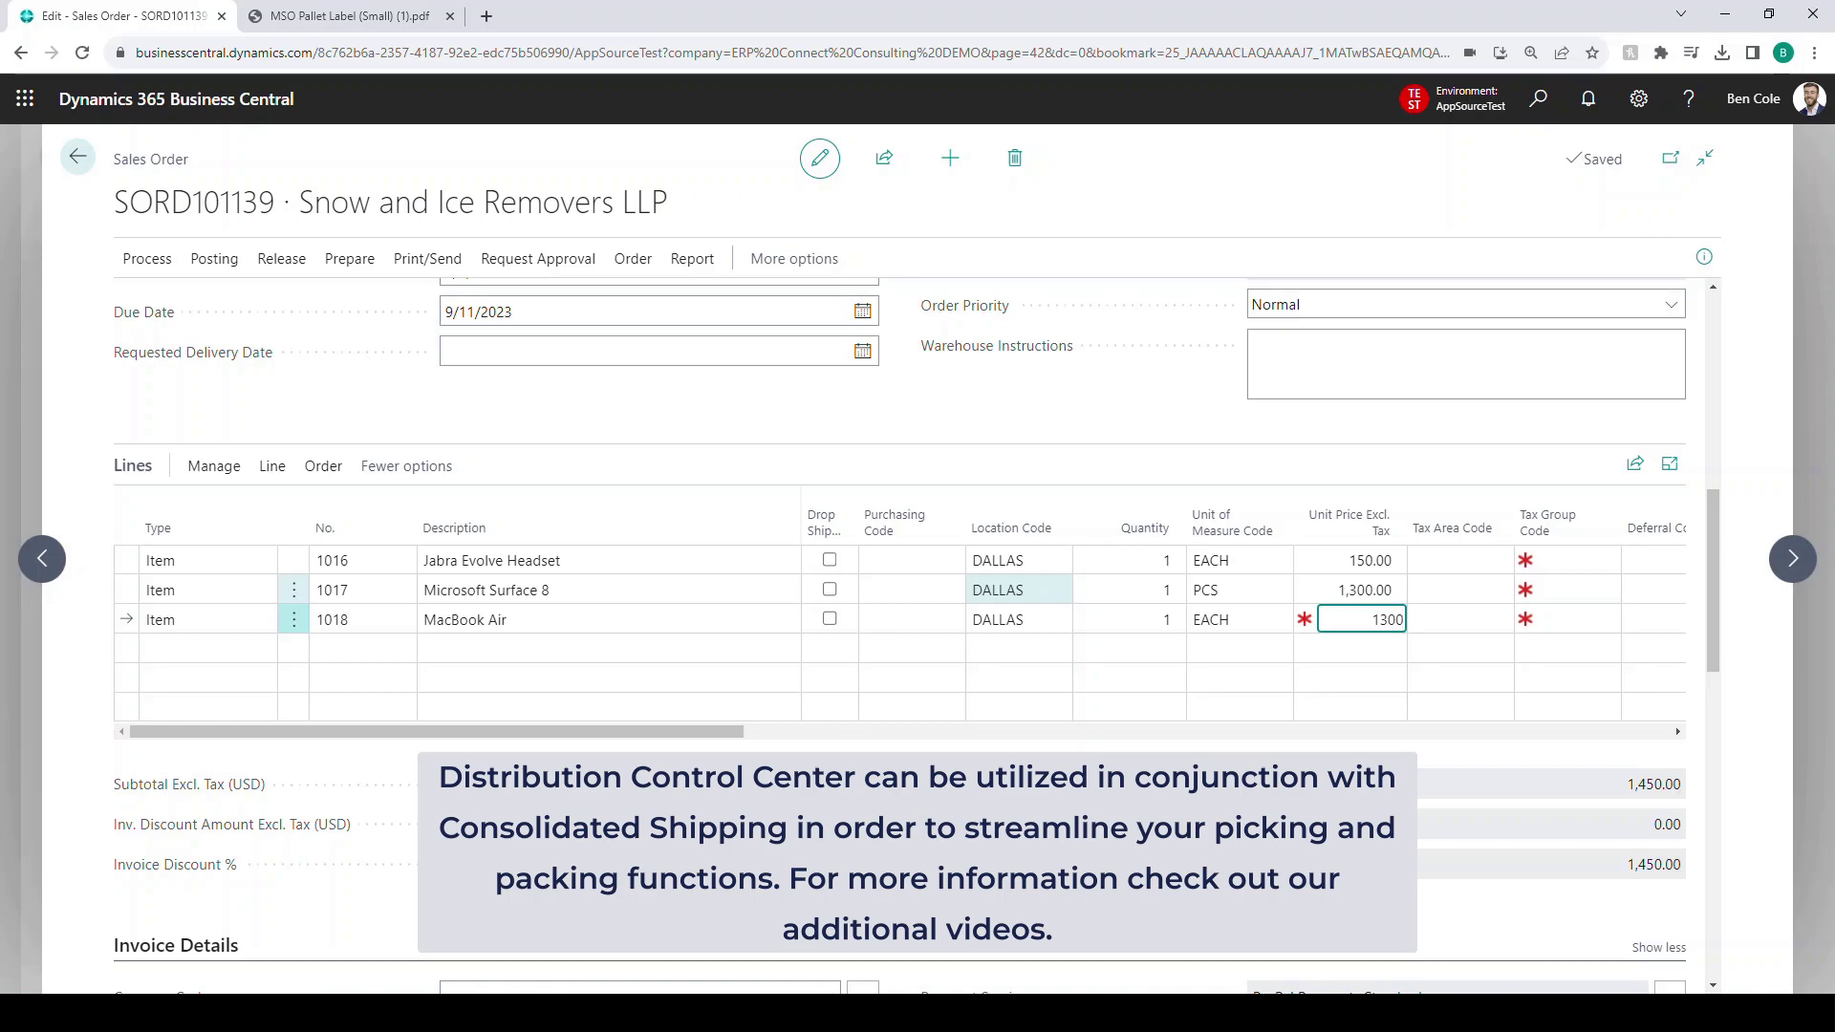
pyautogui.scroll(5, 898, 631)
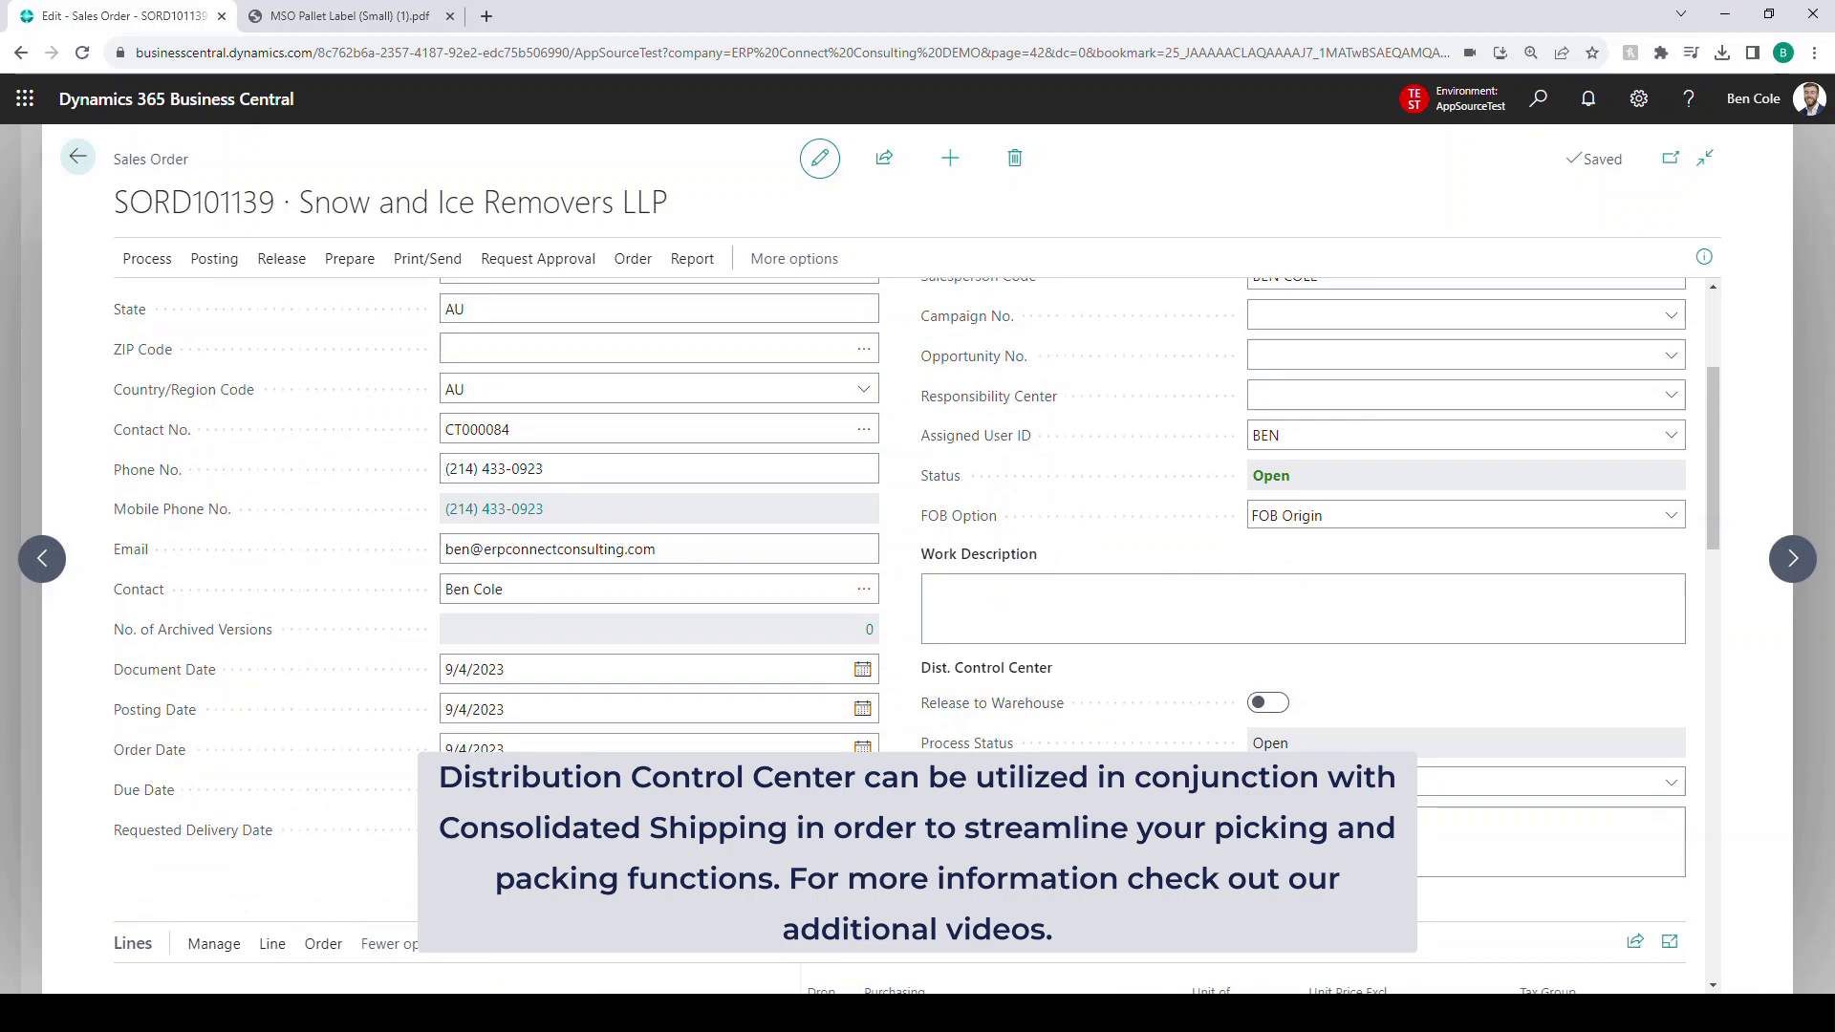
# - Release SORD101139 and go to the Distribution Control Center via a 'dcc' search
pyautogui.click(146, 258)
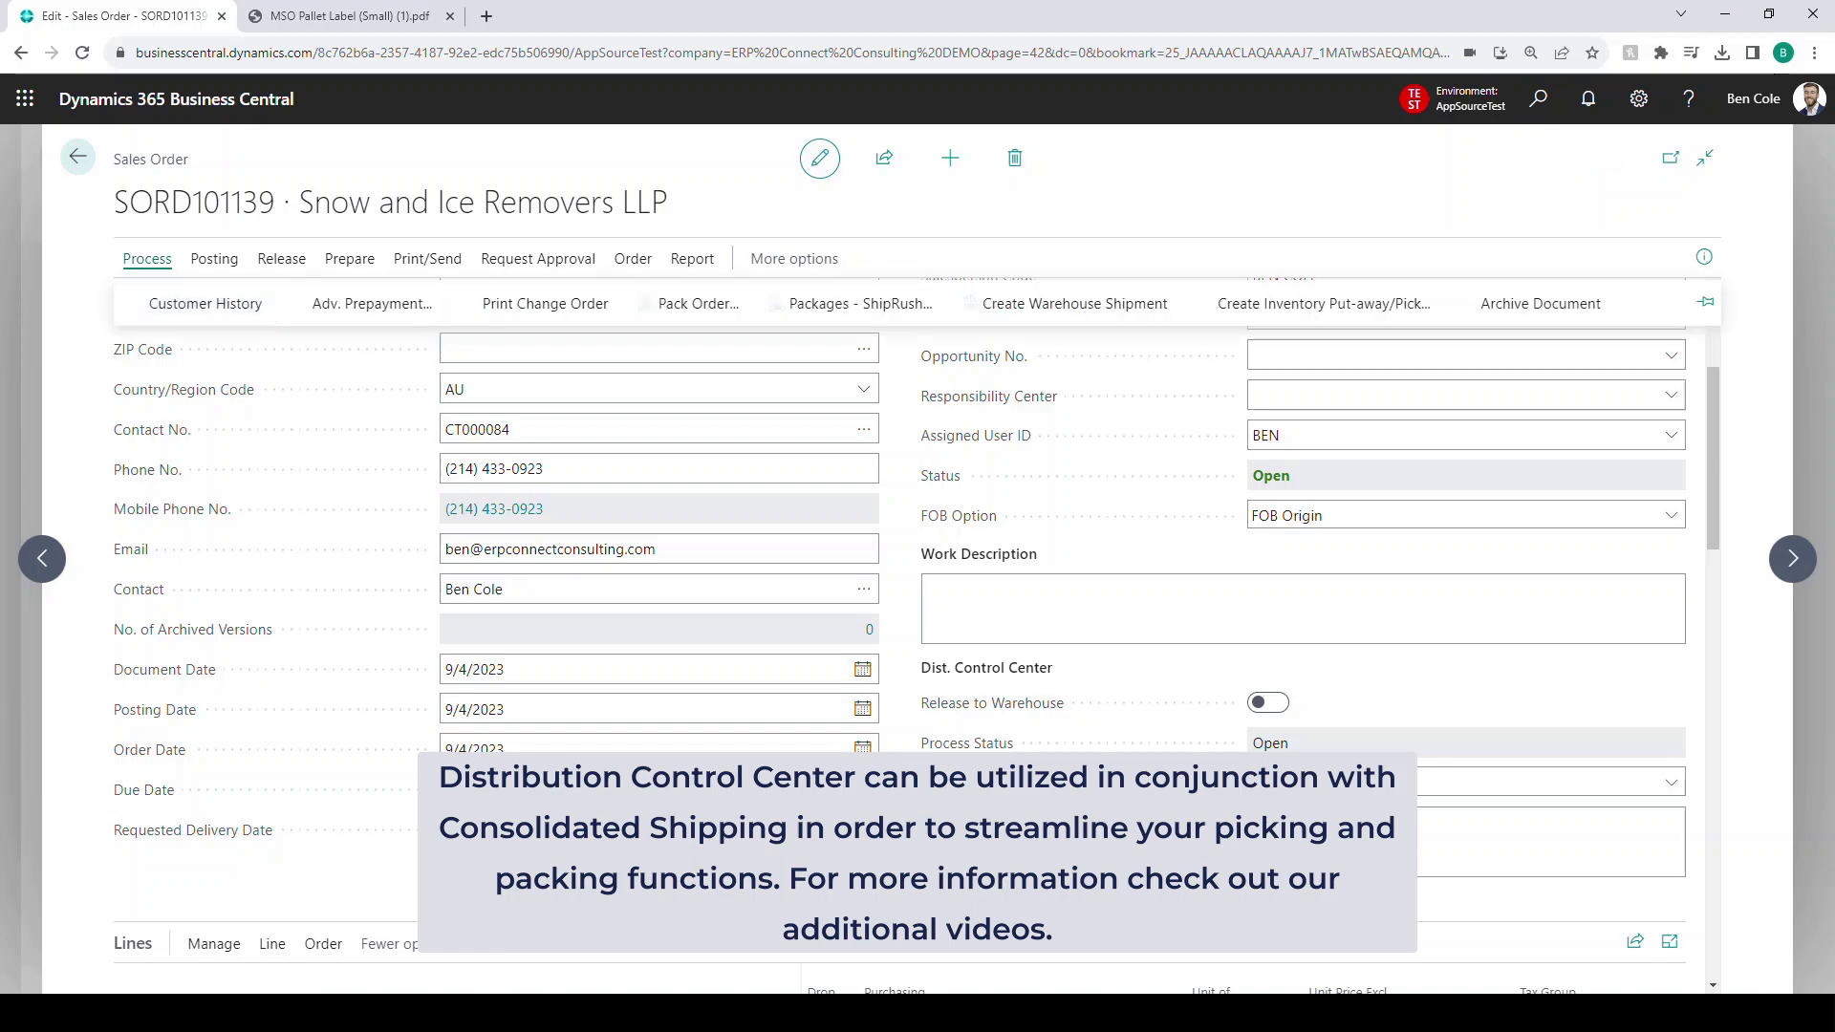
pyautogui.click(281, 310)
pyautogui.click(163, 354)
pyautogui.hotkey('alt', 'q')
pyautogui.write('dcc')
pyautogui.click(715, 388)
# - Create a pick for the available order, confirm the picker, and print its pick ticket
pyautogui.moveTo(745, 749); pyautogui.dragTo(1325, 749)
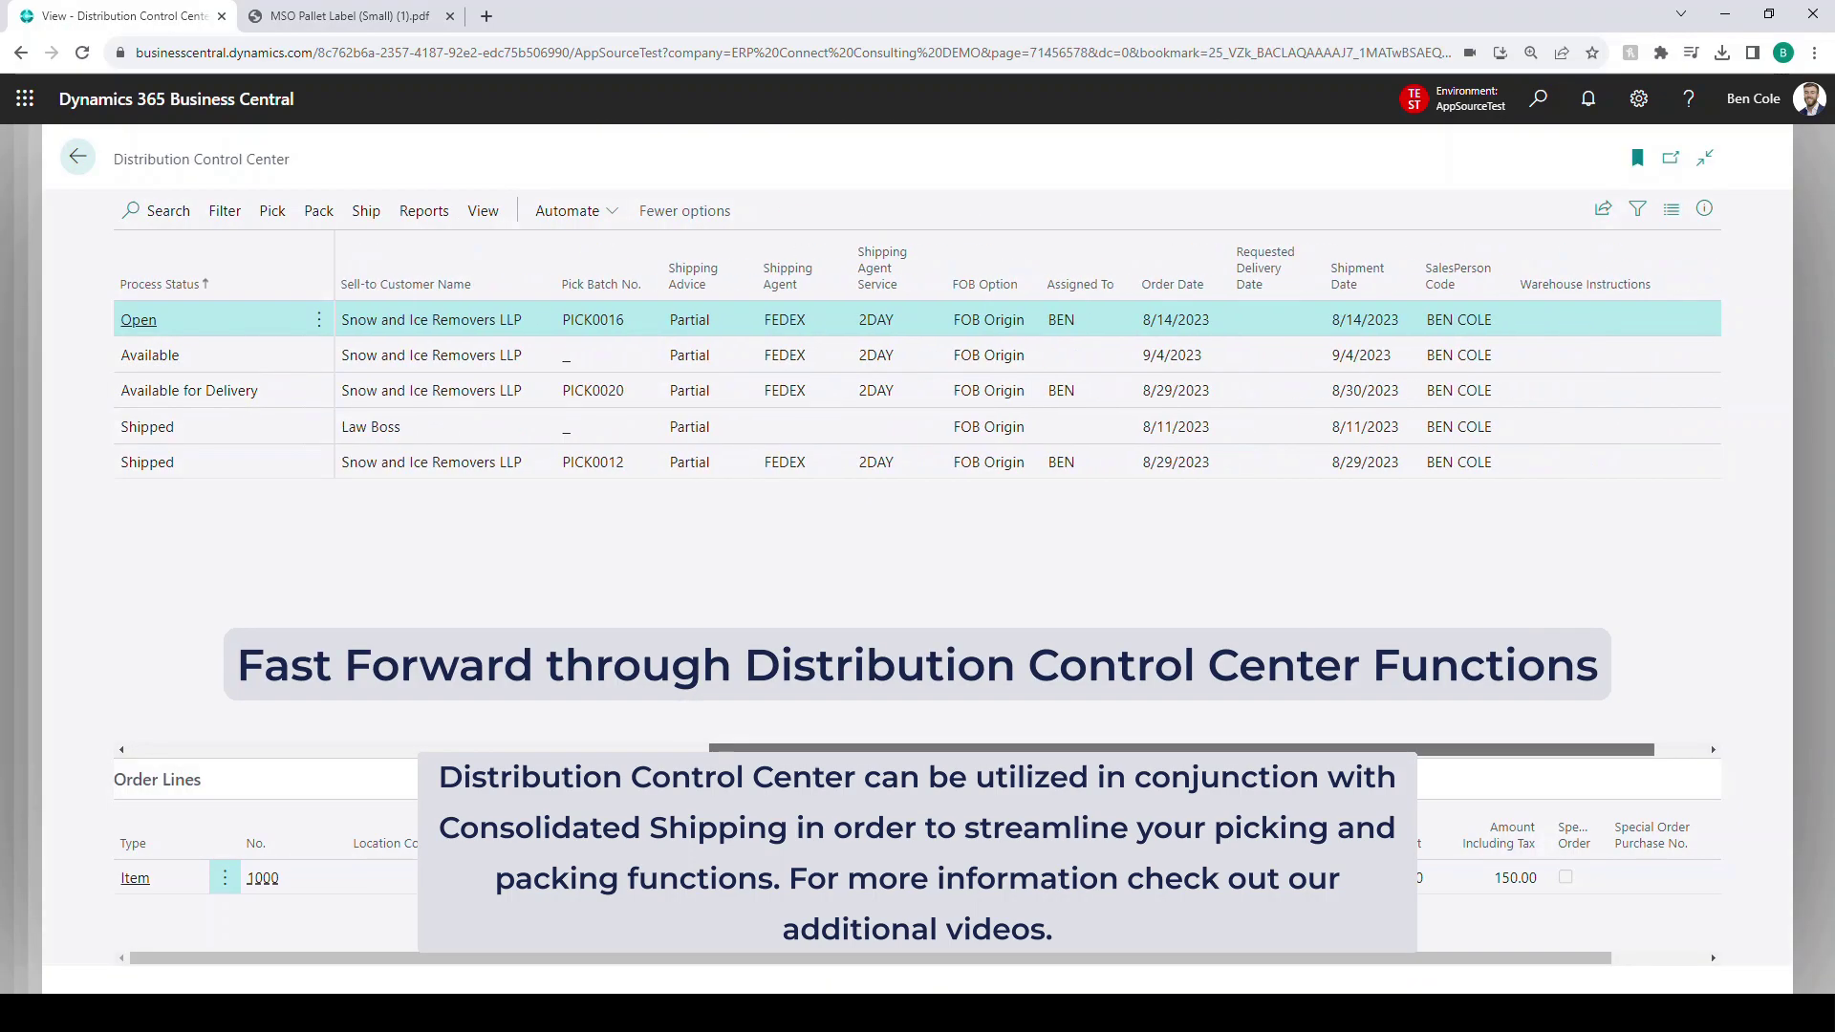
pyautogui.click(150, 355)
pyautogui.moveTo(1181, 728); pyautogui.dragTo(602, 728)
pyautogui.click(272, 210)
pyautogui.click(172, 254)
pyautogui.click(1232, 922)
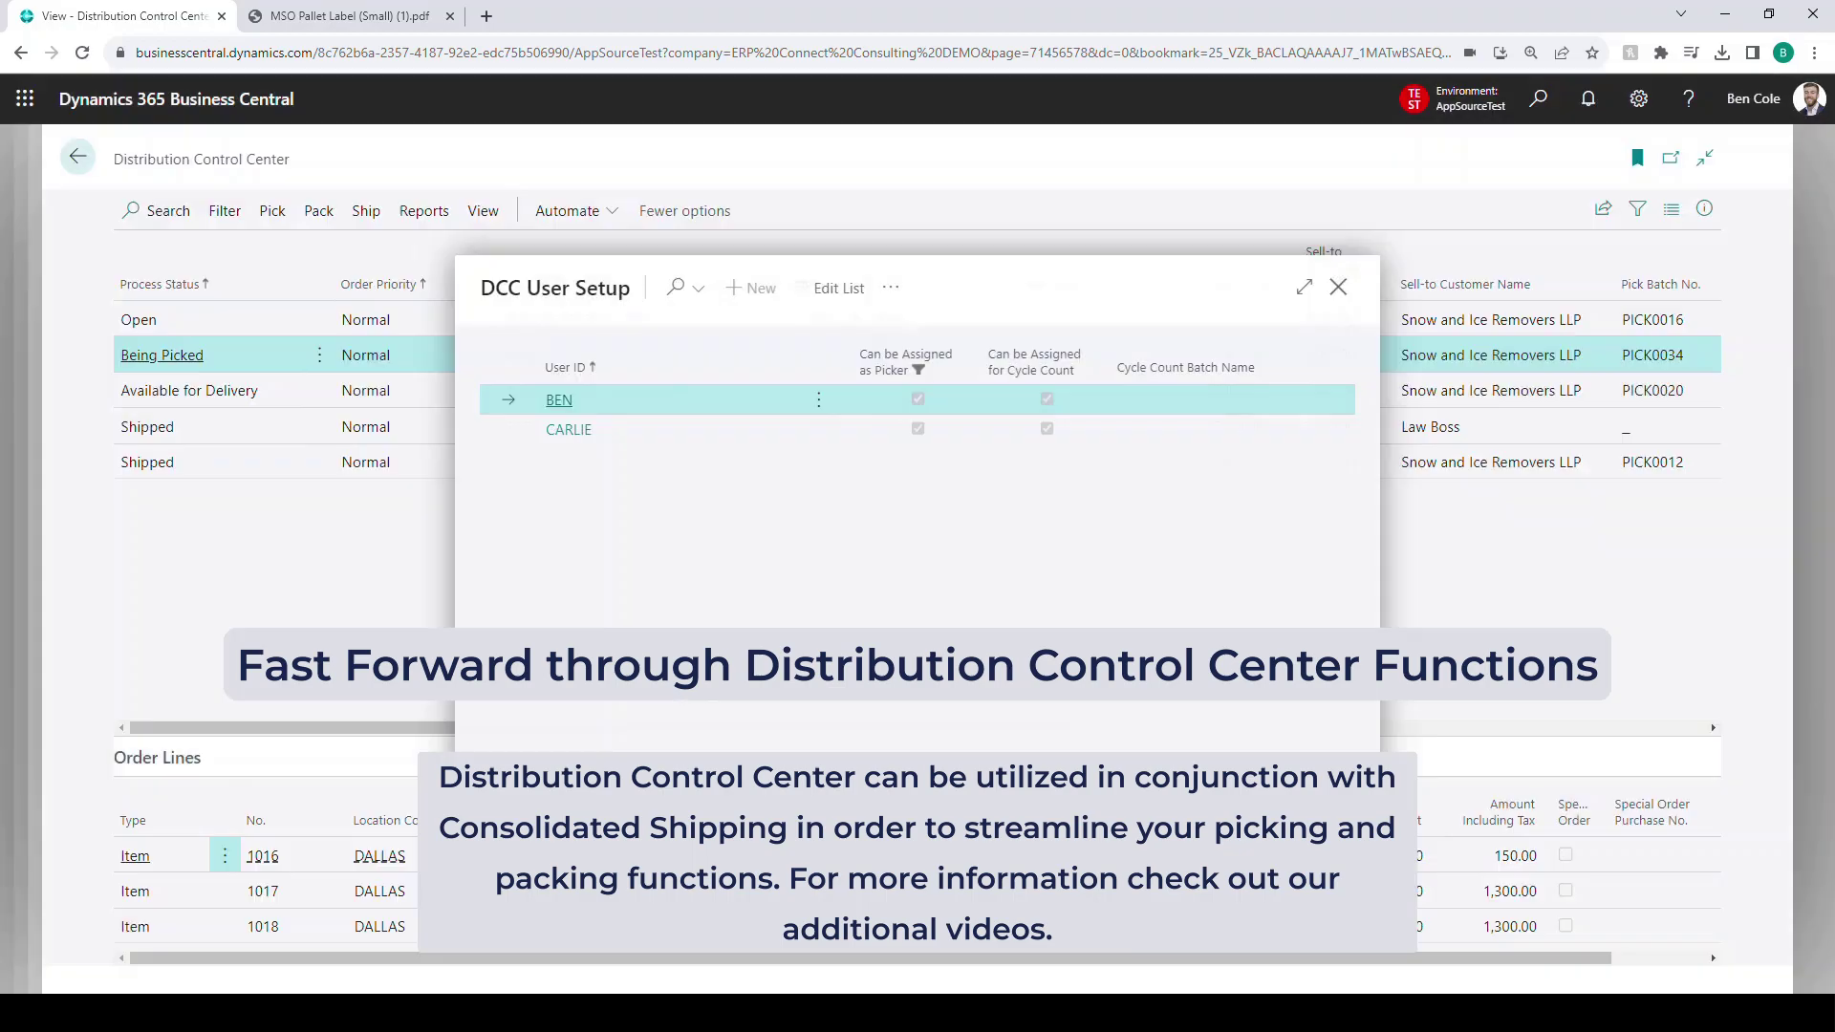
pyautogui.click(1538, 136)
pyautogui.click(450, 16)
# - Auto-pack the order into a PALLET package with pallet PALLET1234 and container CONTAINER1
pyautogui.click(319, 210)
pyautogui.click(185, 255)
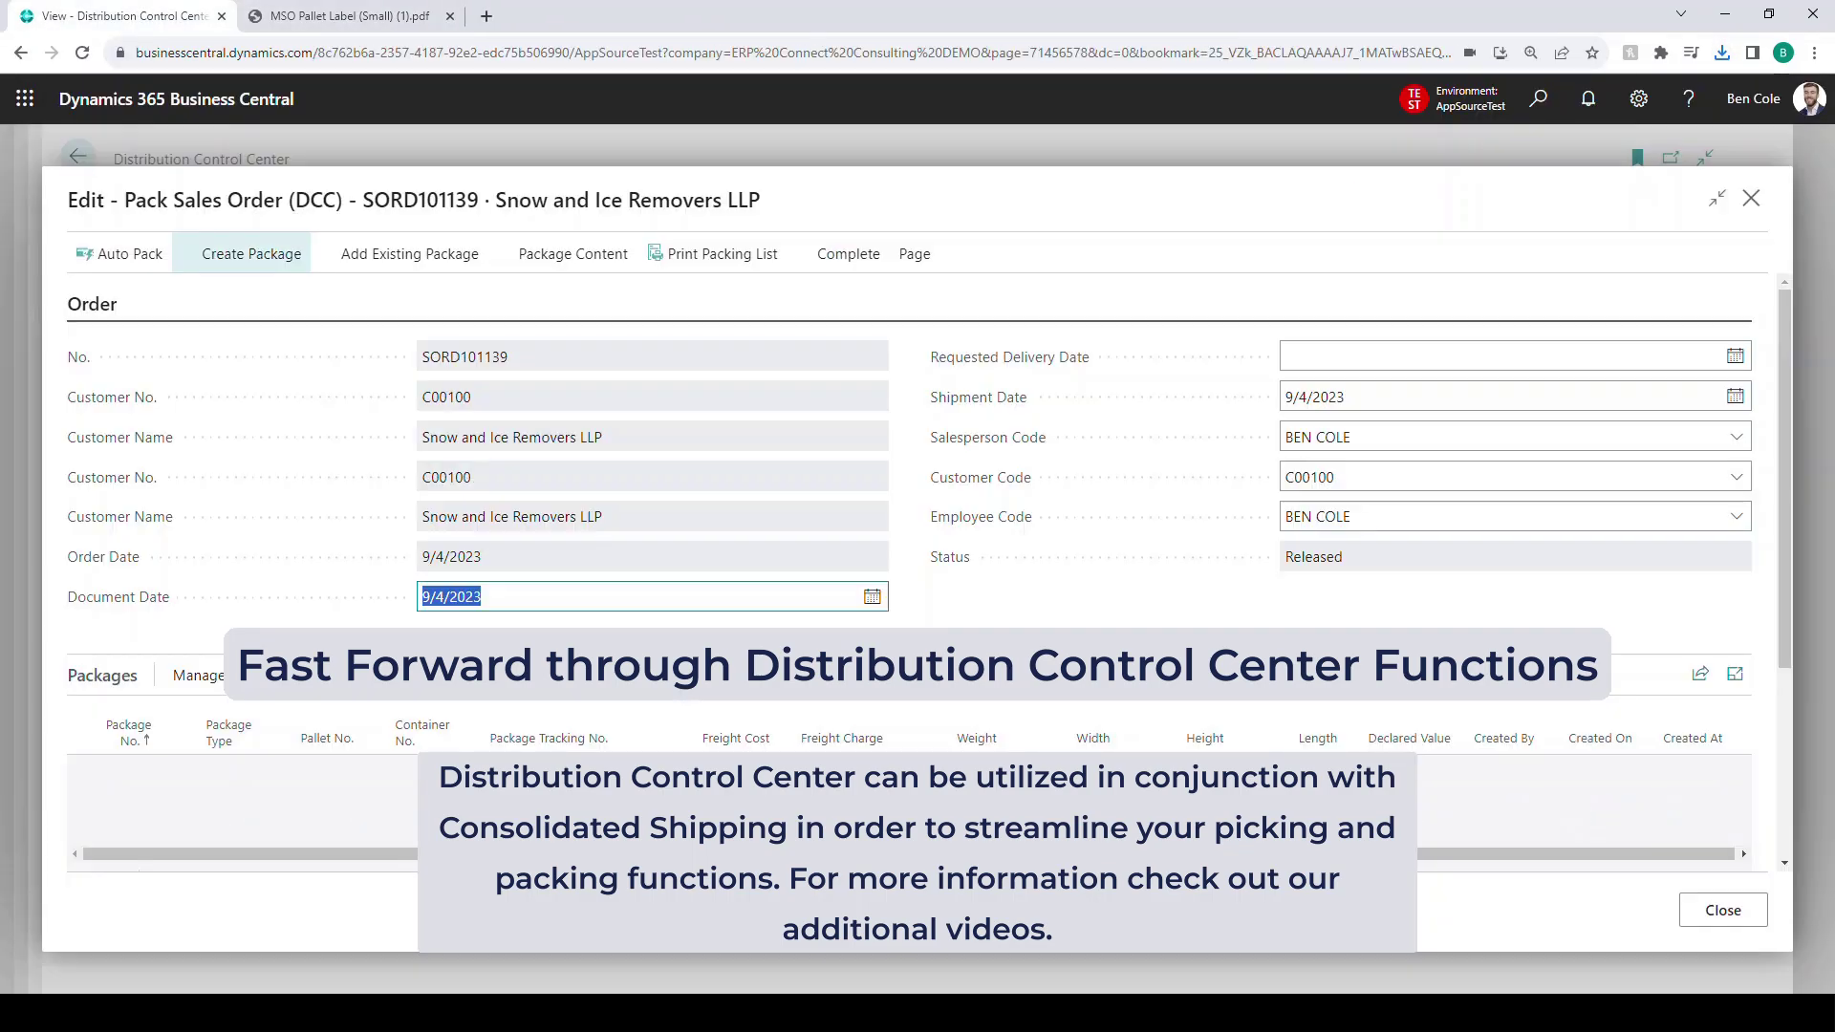
pyautogui.click(119, 253)
pyautogui.click(1015, 607)
pyautogui.click(246, 769)
pyautogui.write('PALLET')
pyautogui.press('Tab')
pyautogui.write('PALLET1234')
pyautogui.press('Tab')
pyautogui.write('CONTAINER1')
pyautogui.press('Tab')
# - Complete the pack so SORD101139 becomes Packed, and close the control center
pyautogui.scroll(-5, 917, 574)
pyautogui.scroll(5, 917, 573)
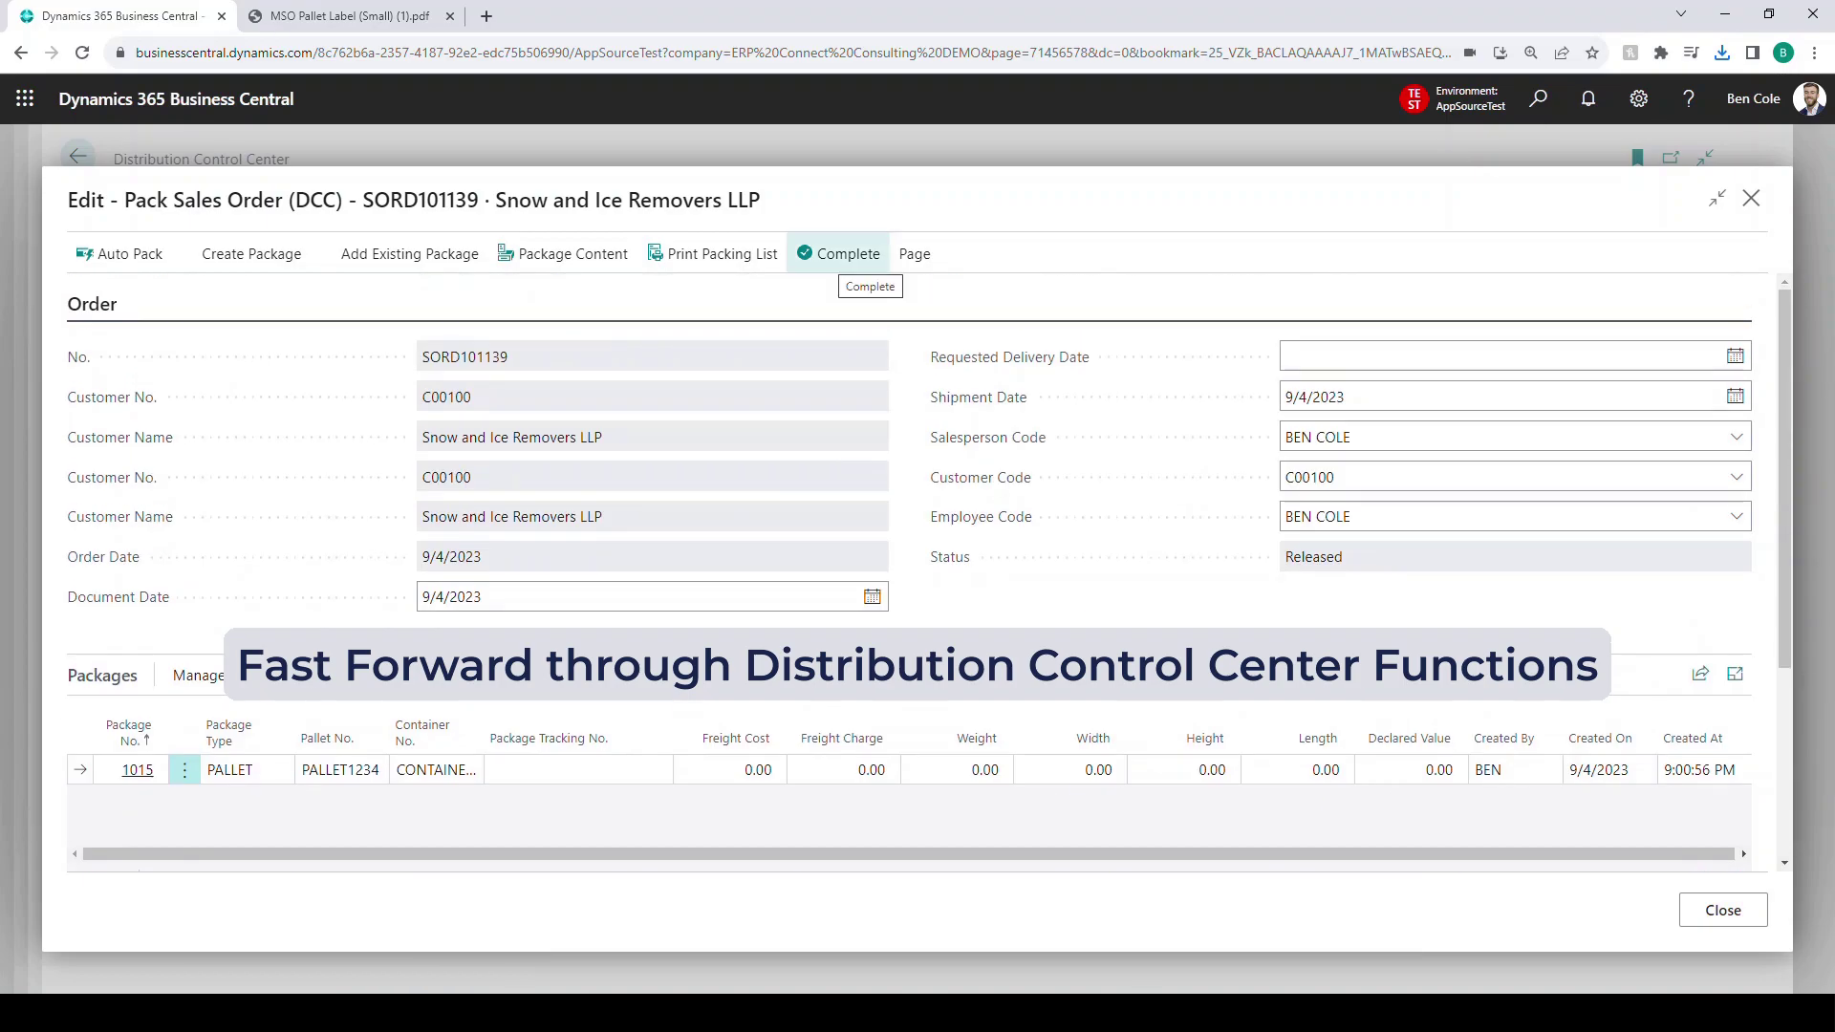
pyautogui.click(841, 253)
pyautogui.click(1015, 608)
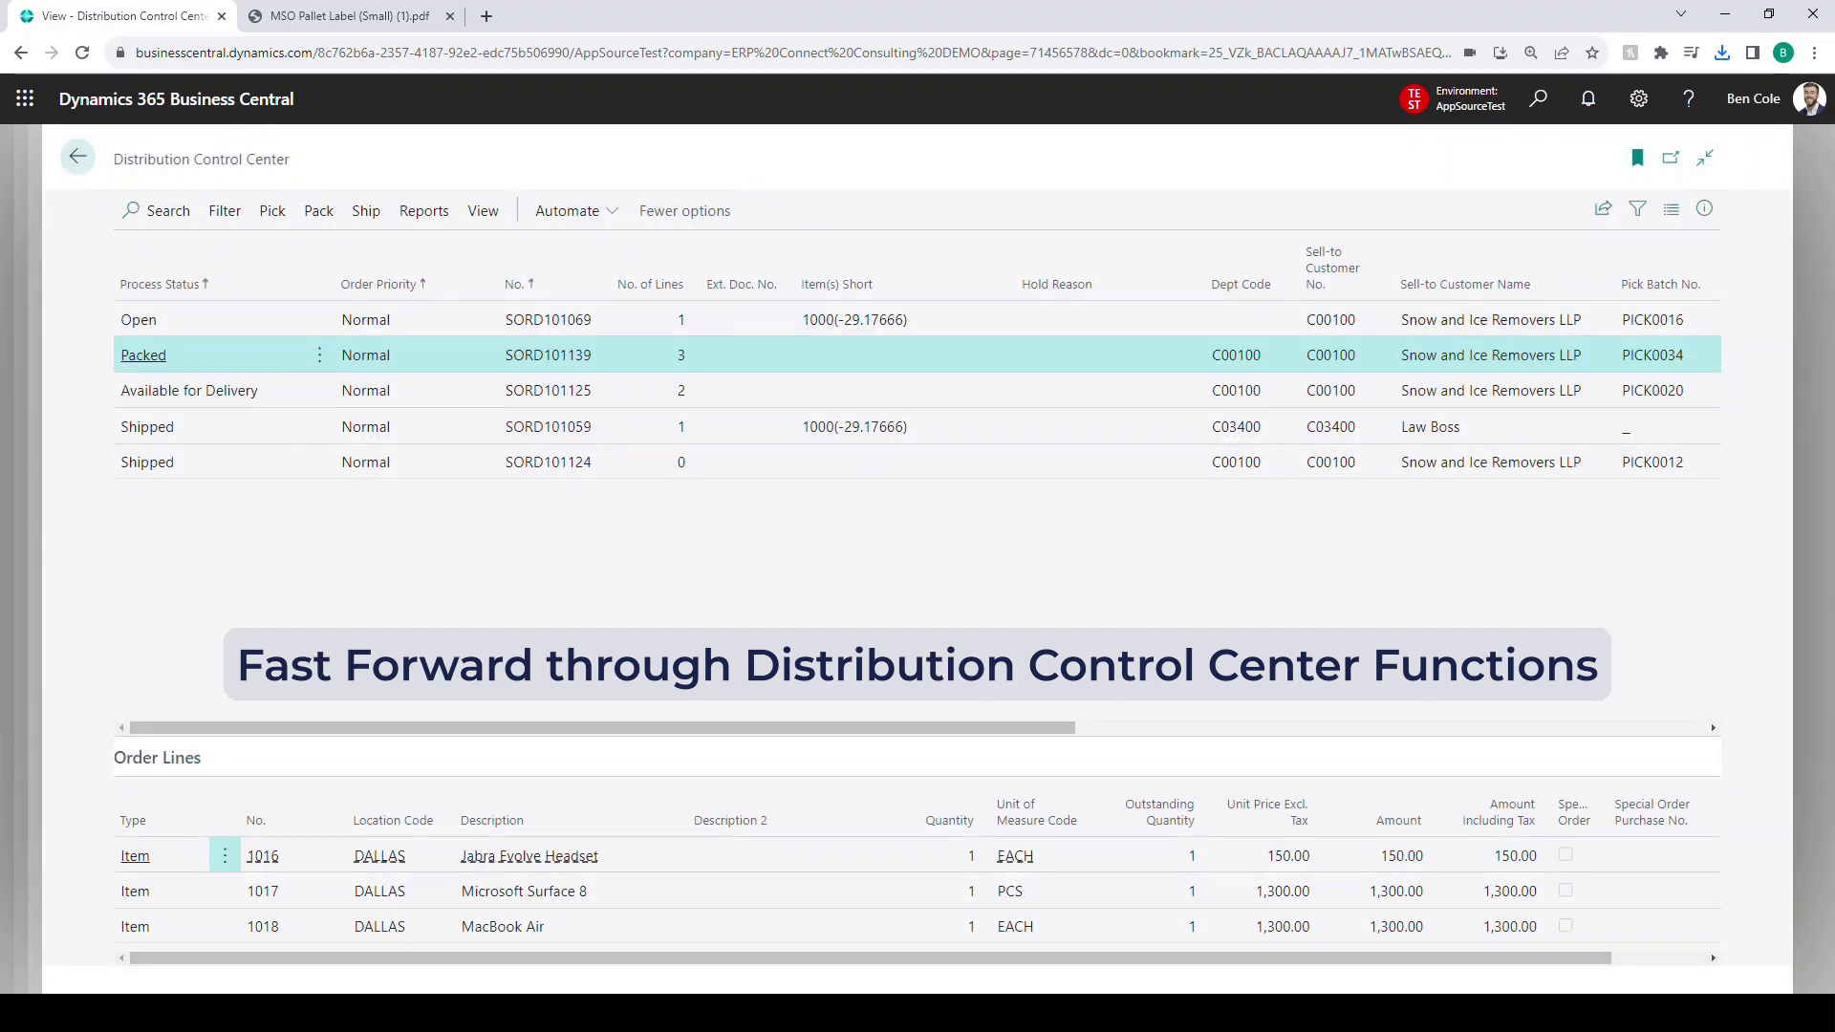
pyautogui.click(78, 157)
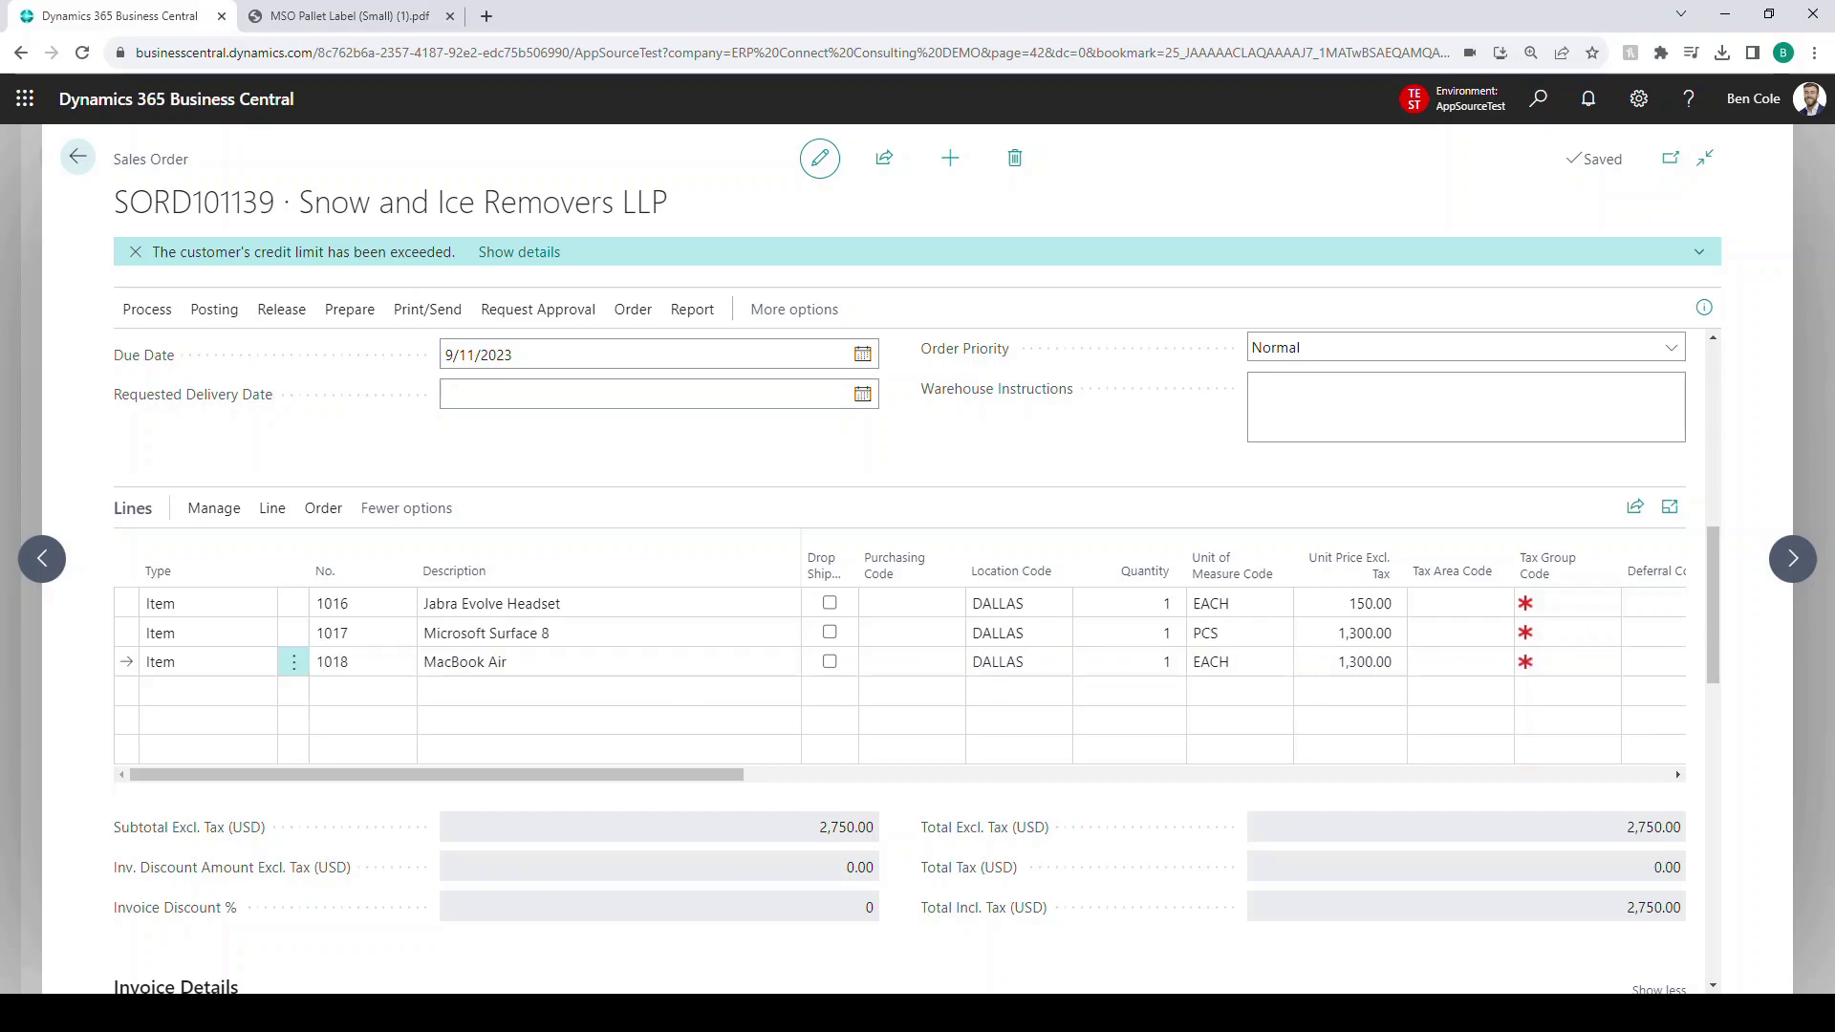
pyautogui.scroll(2, 898, 574)
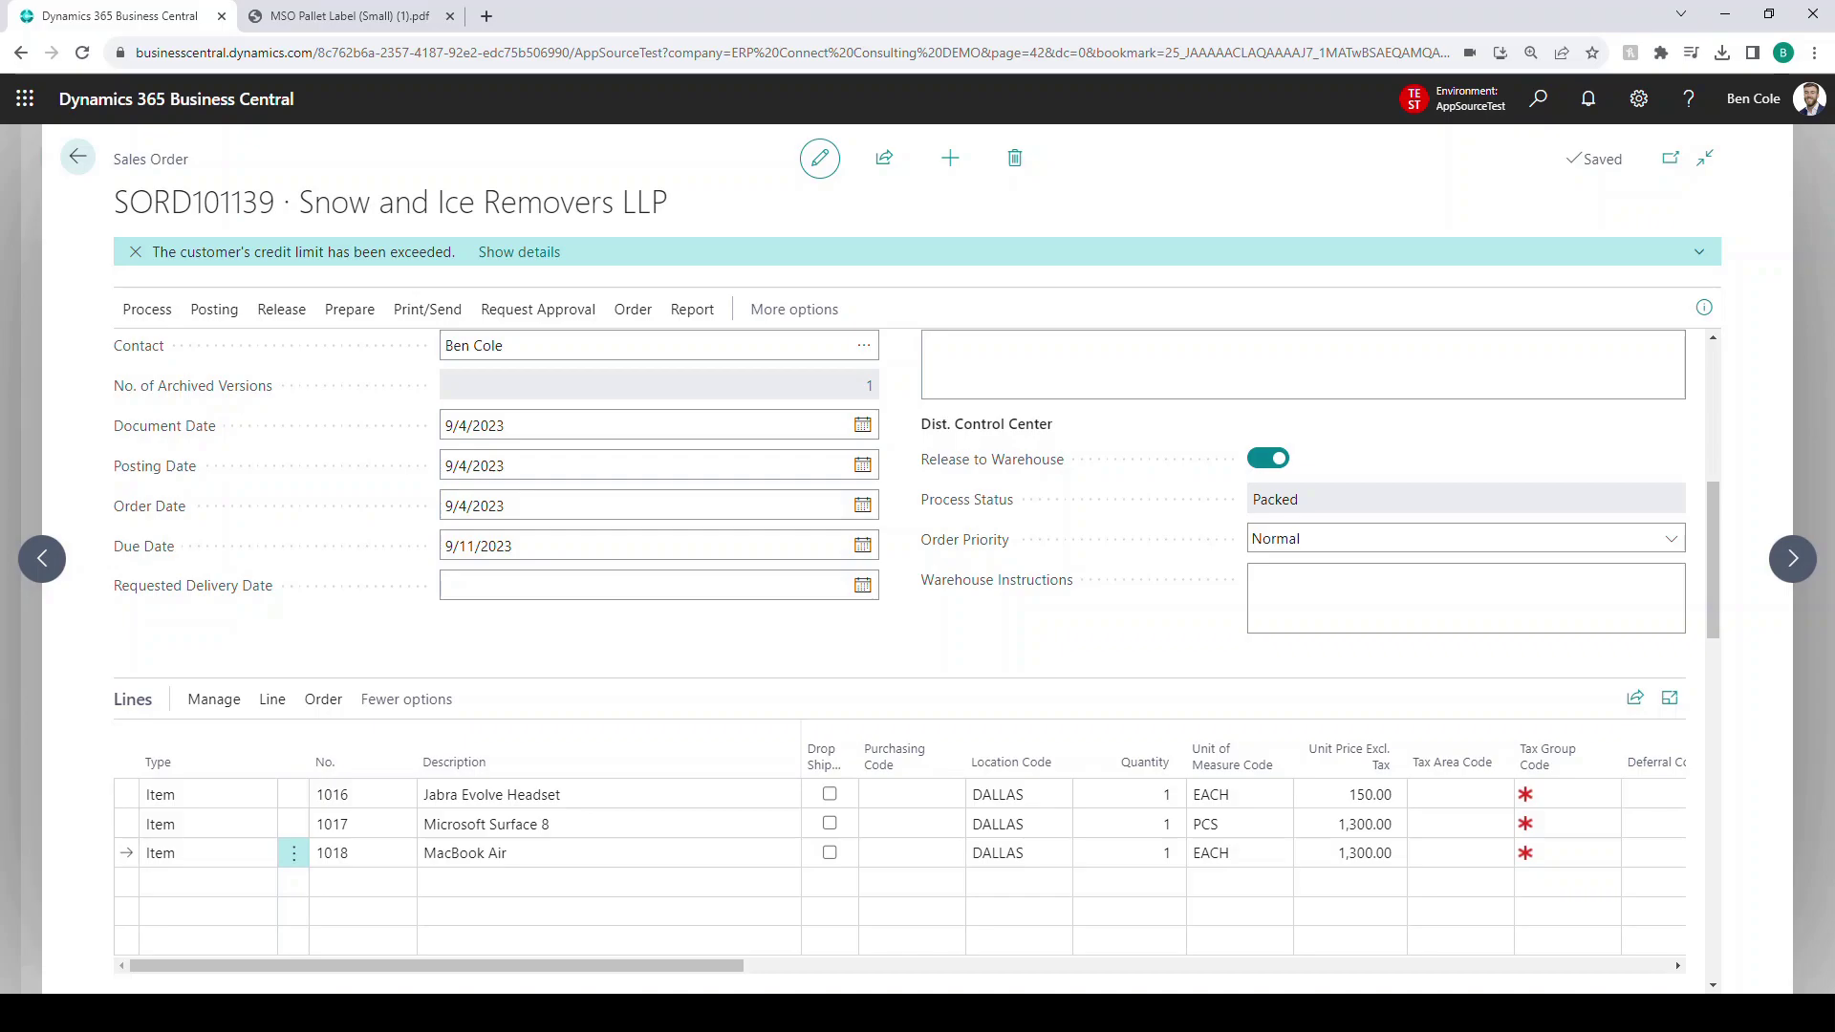
pyautogui.scroll(-1, 915, 659)
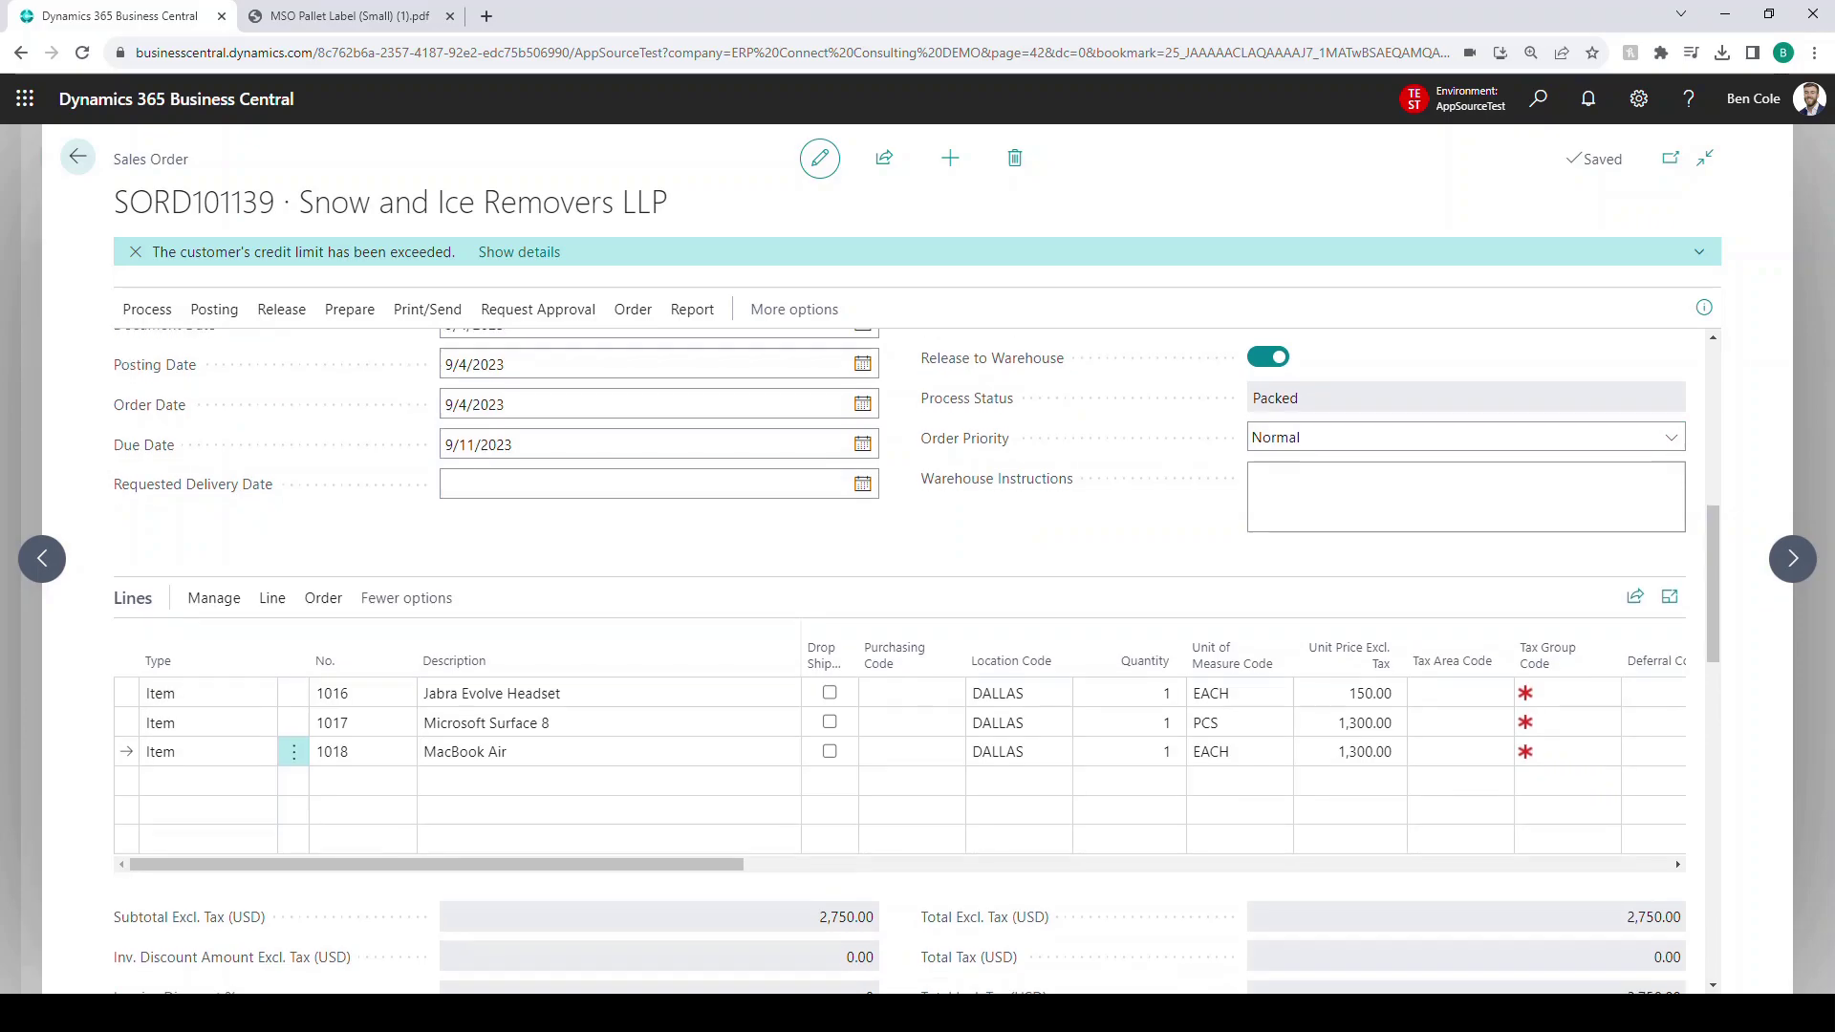
pyautogui.scroll(-5, 898, 660)
pyautogui.scroll(-6, 898, 660)
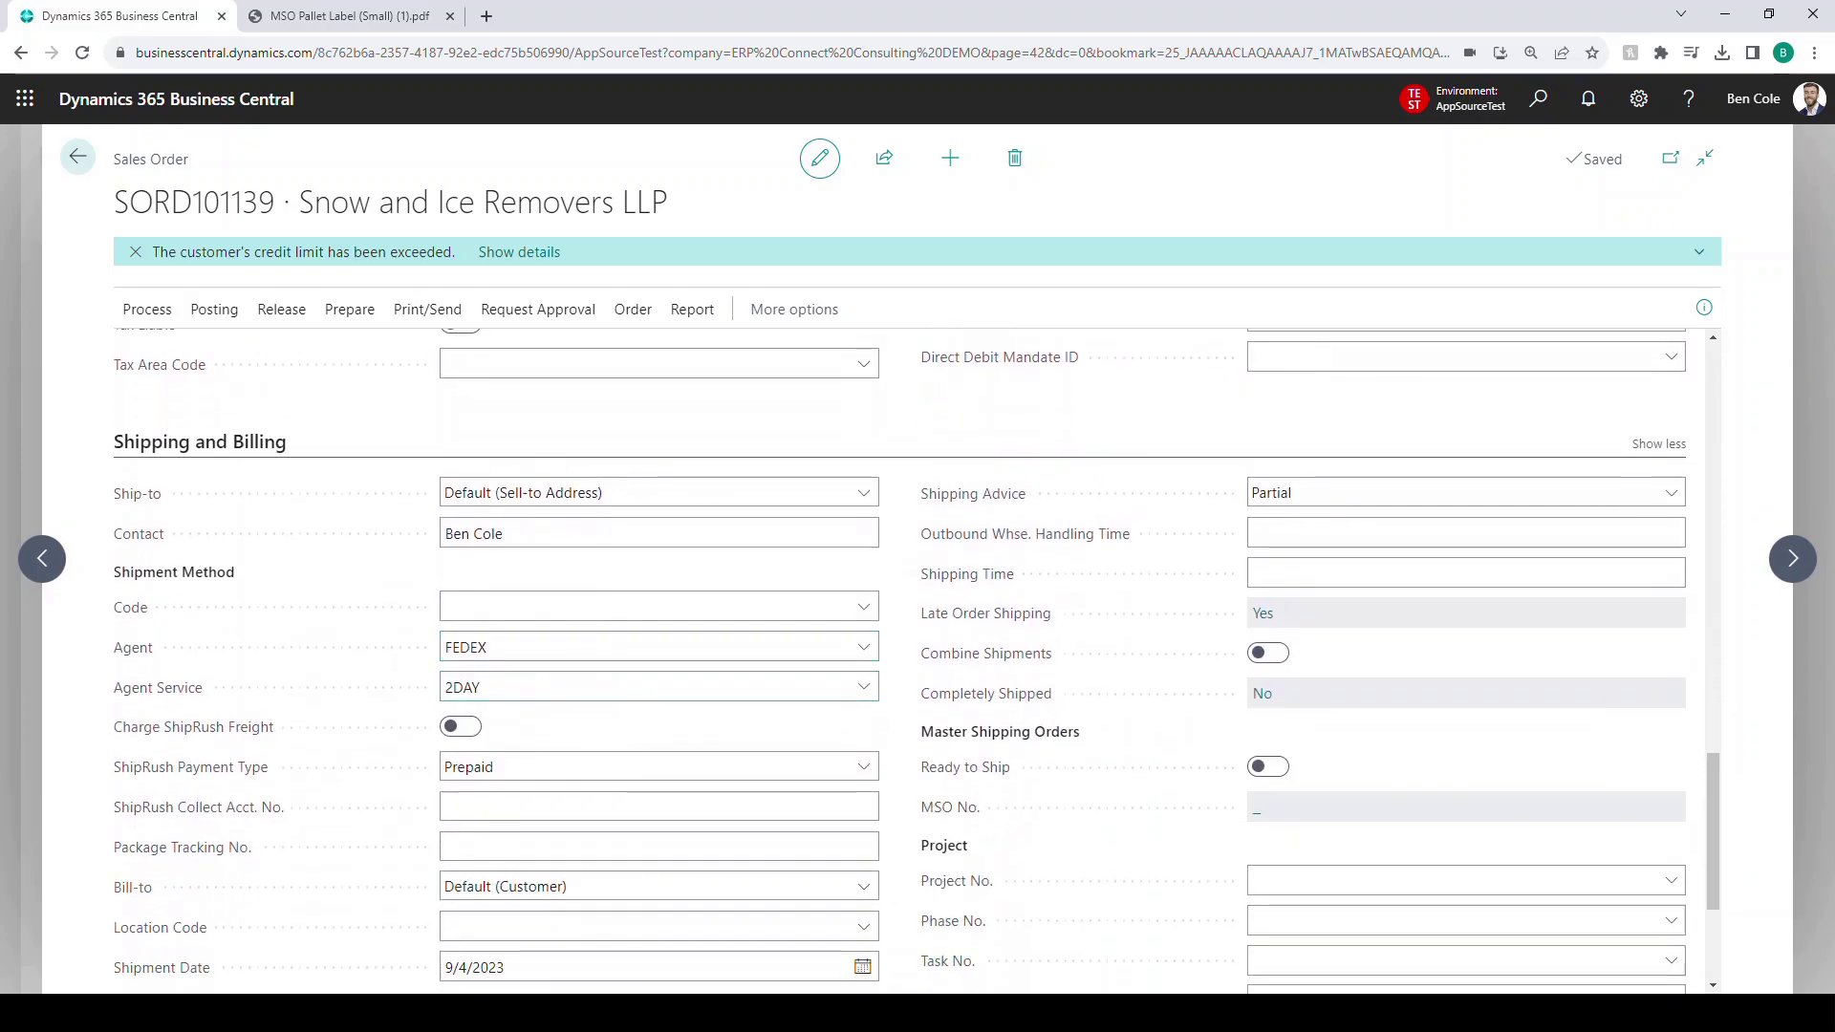
pyautogui.scroll(-2, 898, 659)
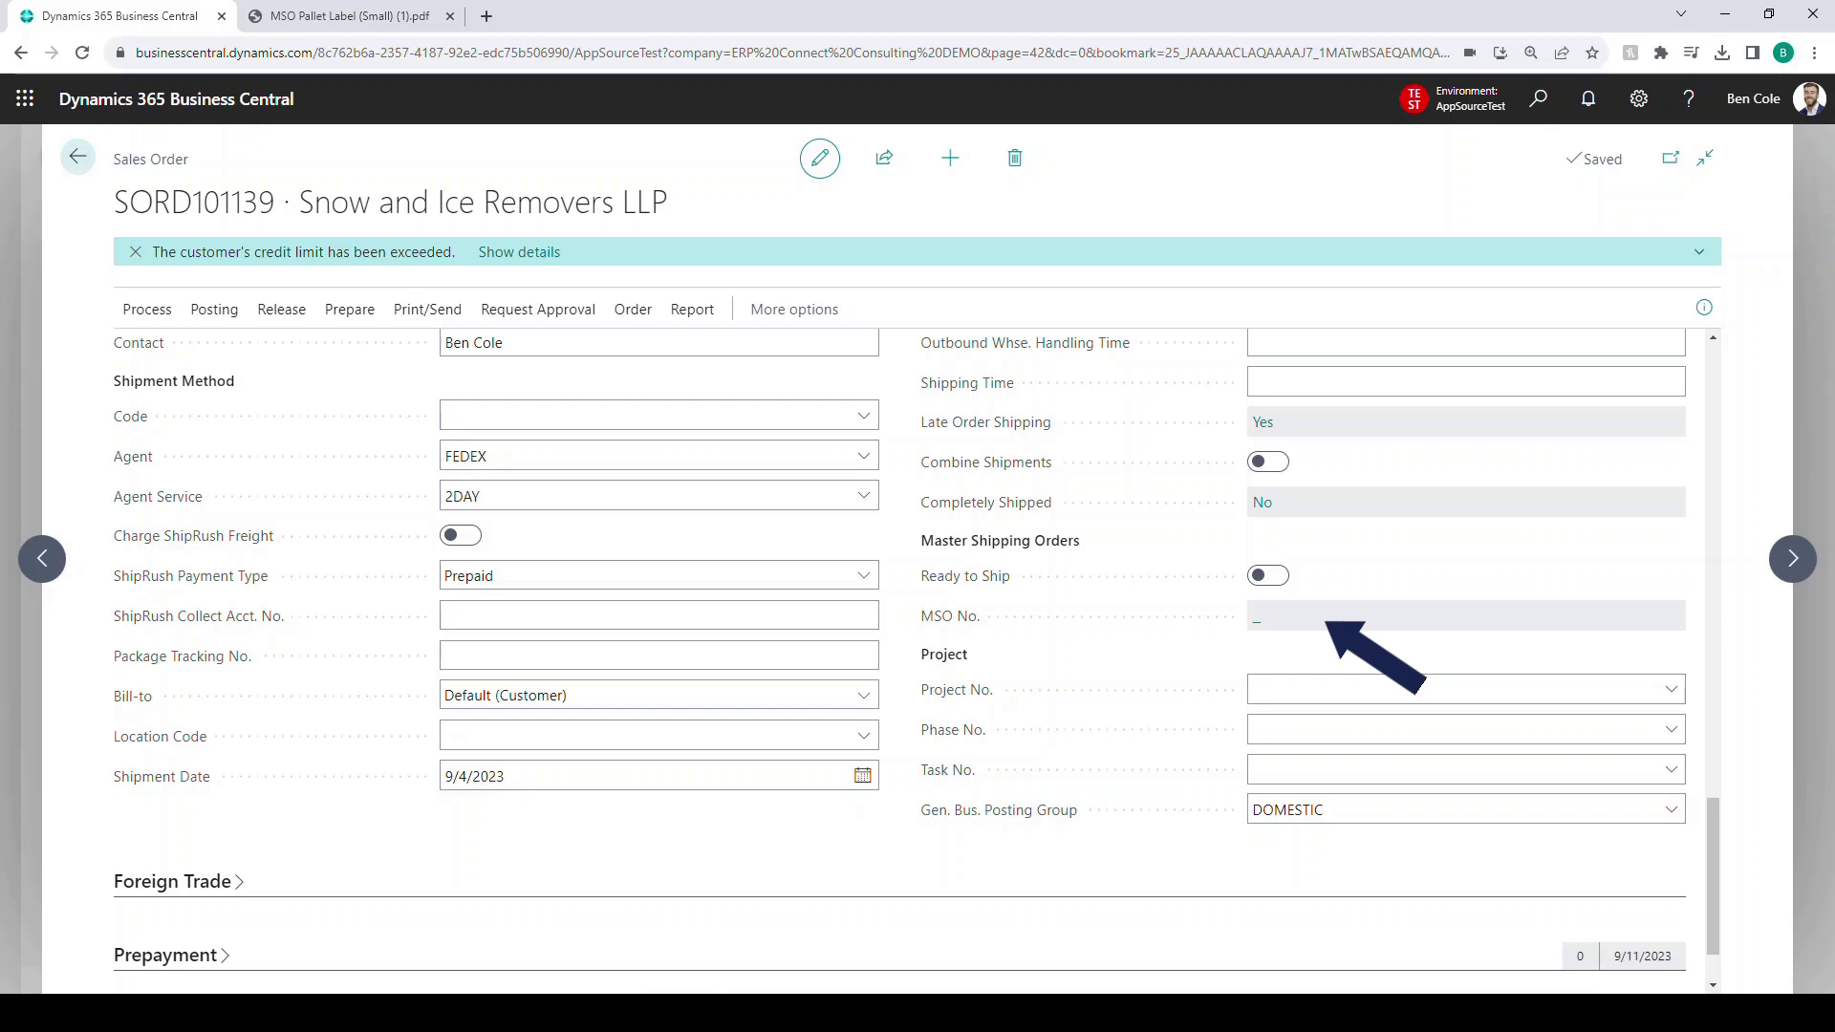
# - Turn on Ready to Ship for SORD101139 and confirm creating master shipping order MSO000003
pyautogui.click(1268, 575)
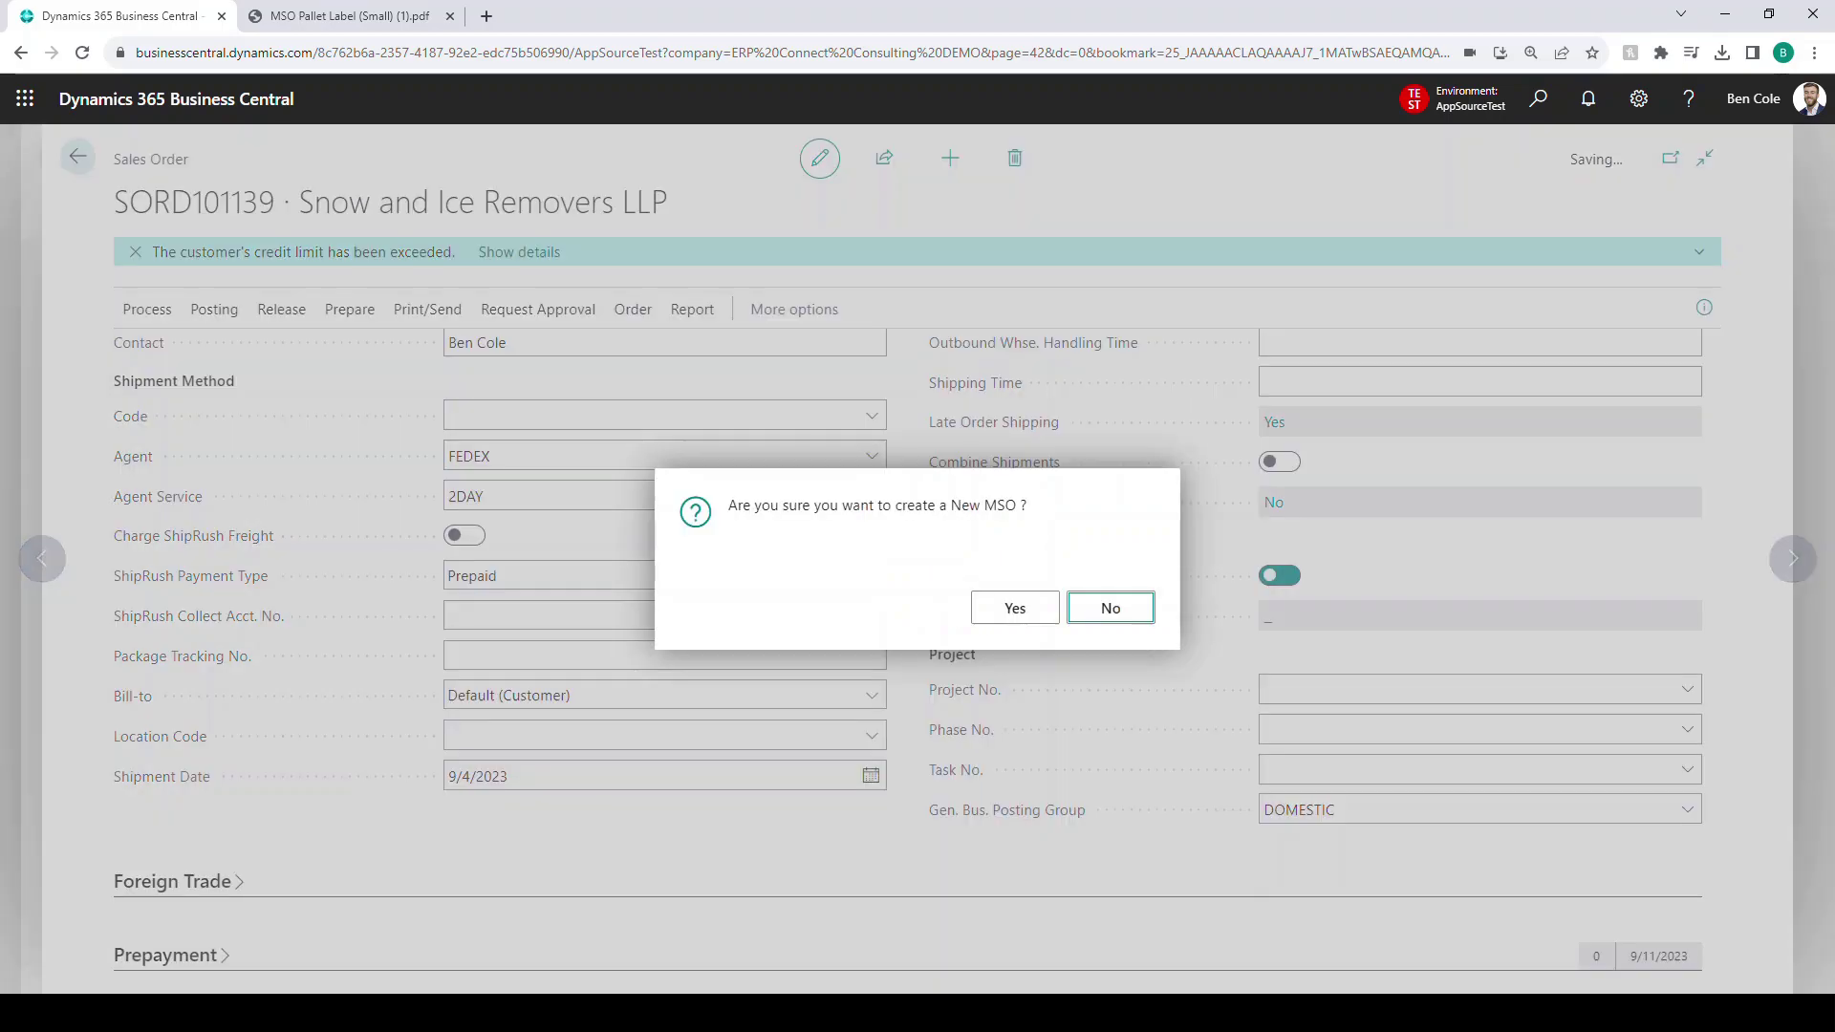
pyautogui.moveTo(742, 506); pyautogui.dragTo(1028, 509)
pyautogui.click(1028, 520)
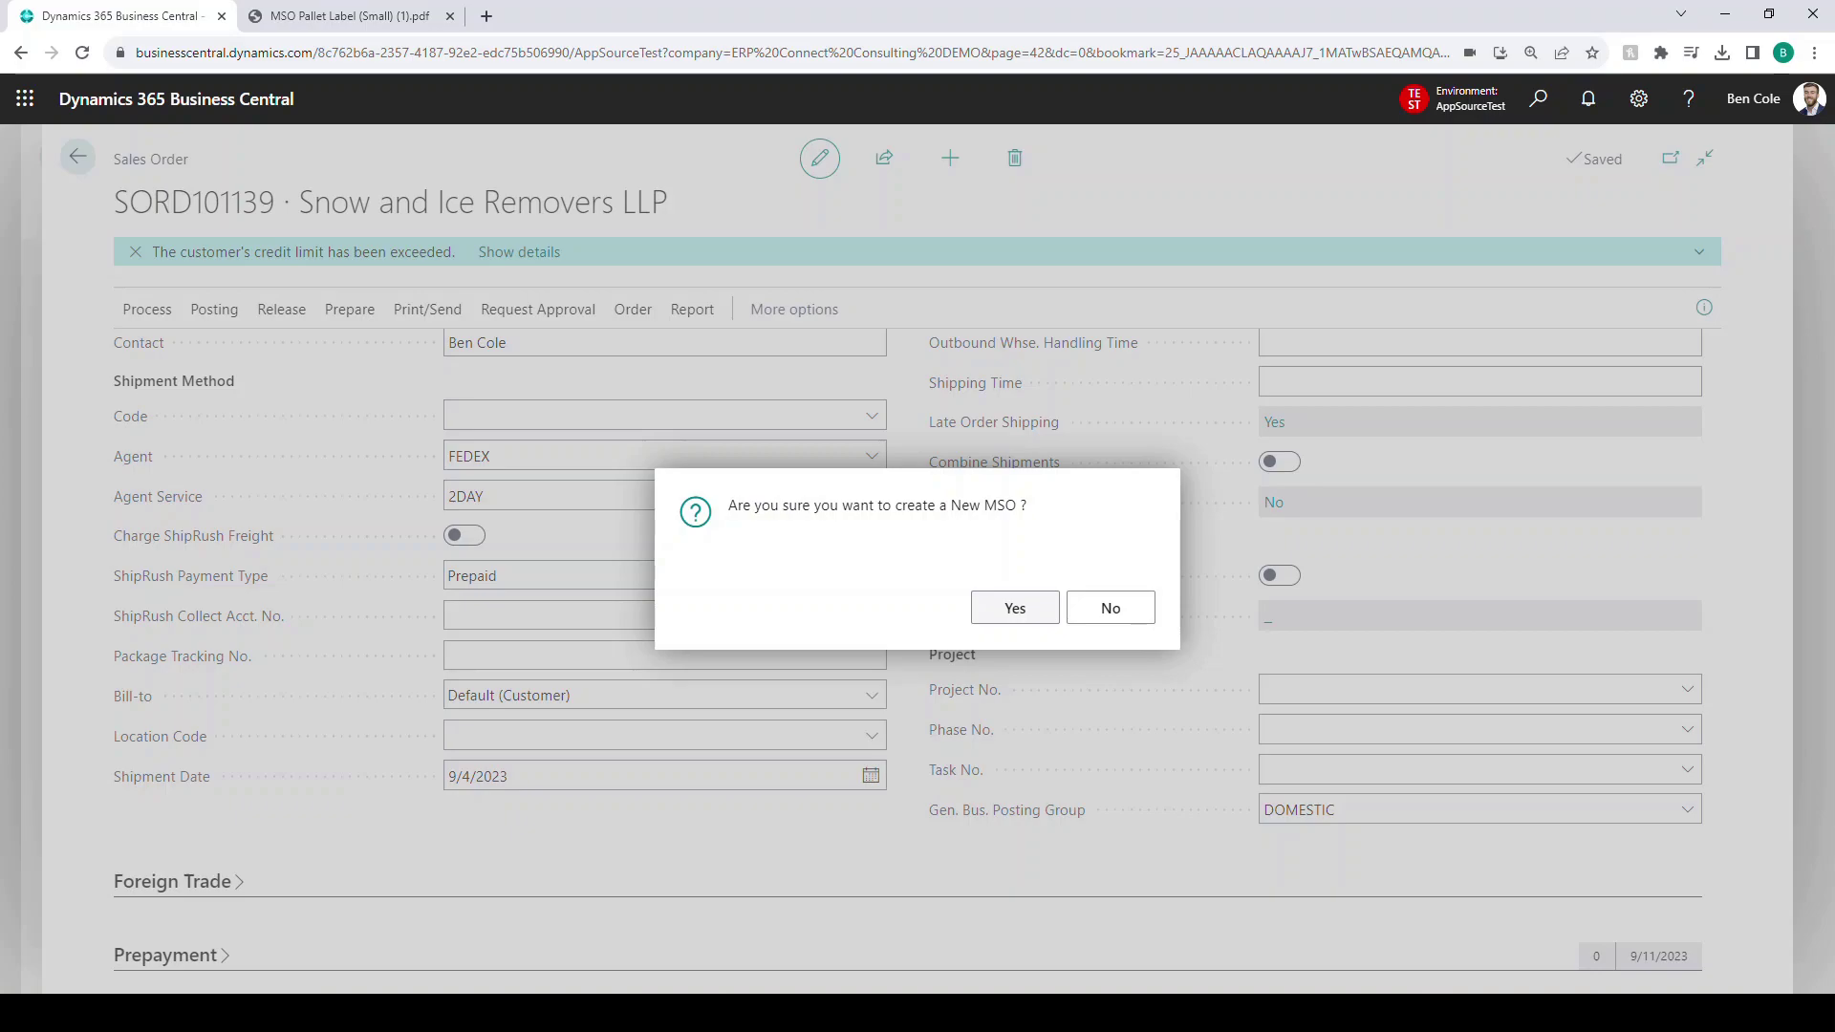
pyautogui.click(1015, 607)
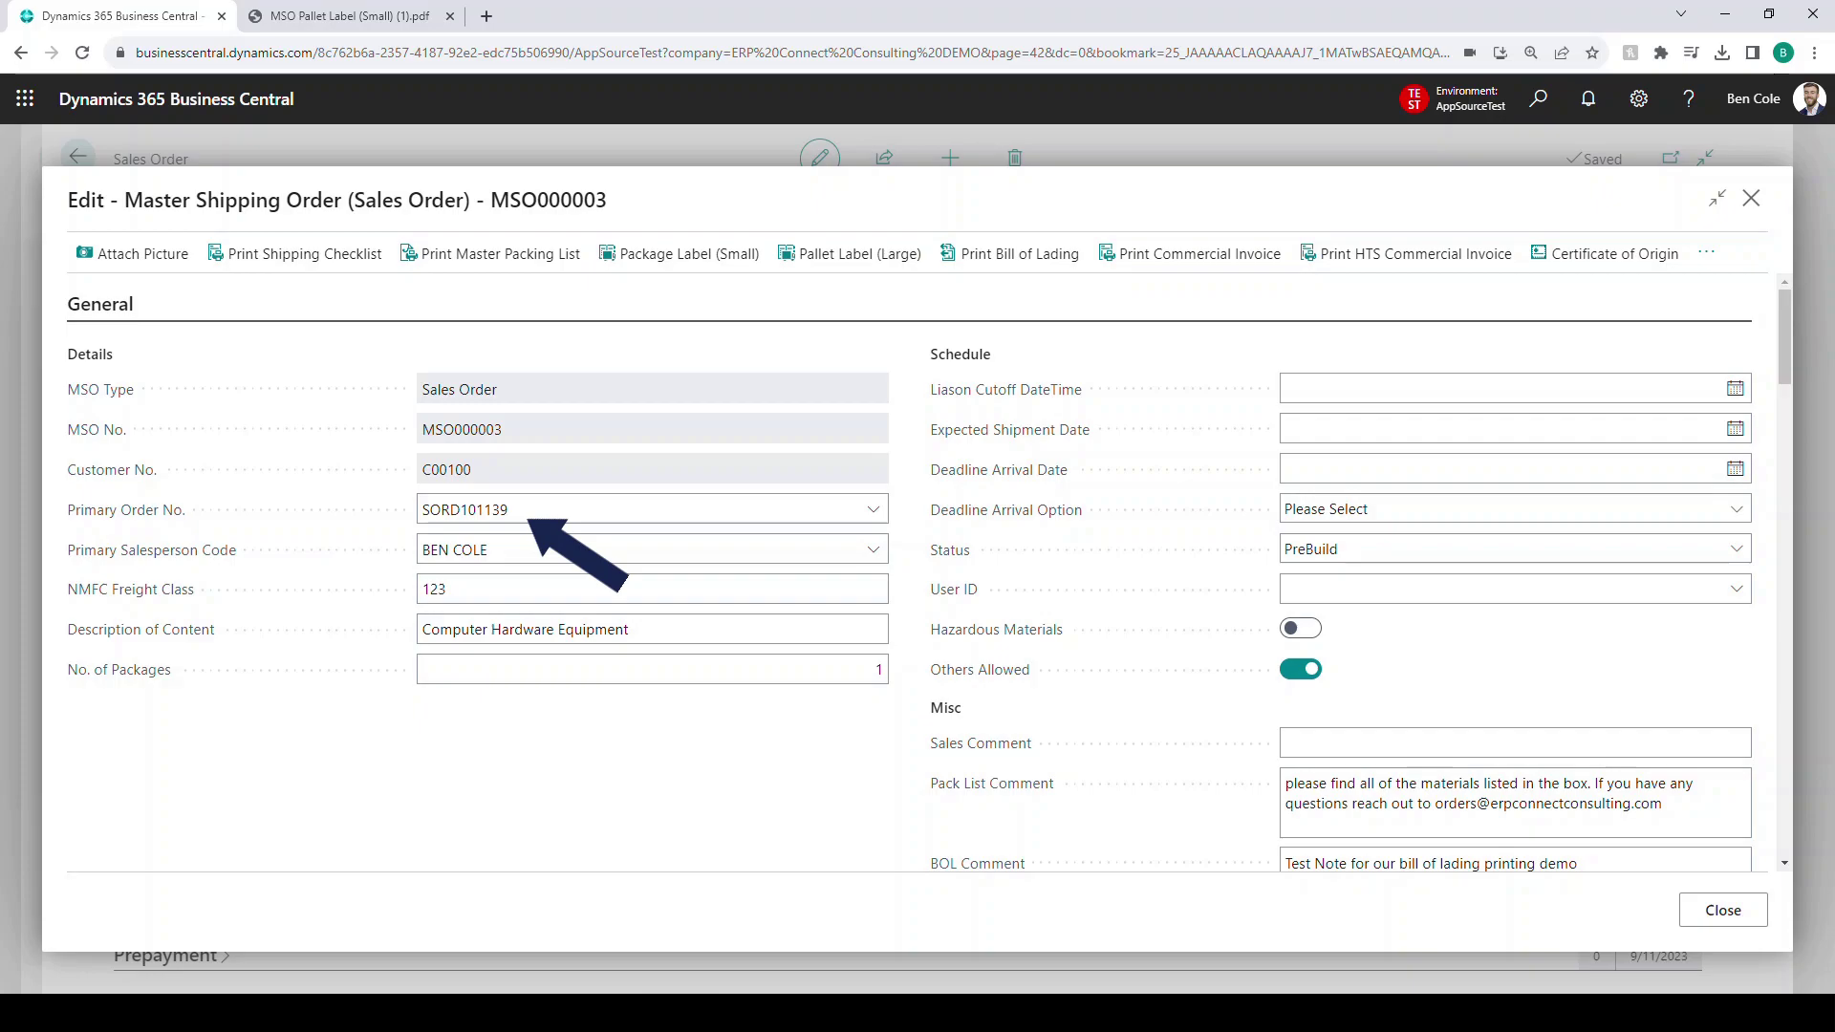
pyautogui.scroll(-7, 909, 576)
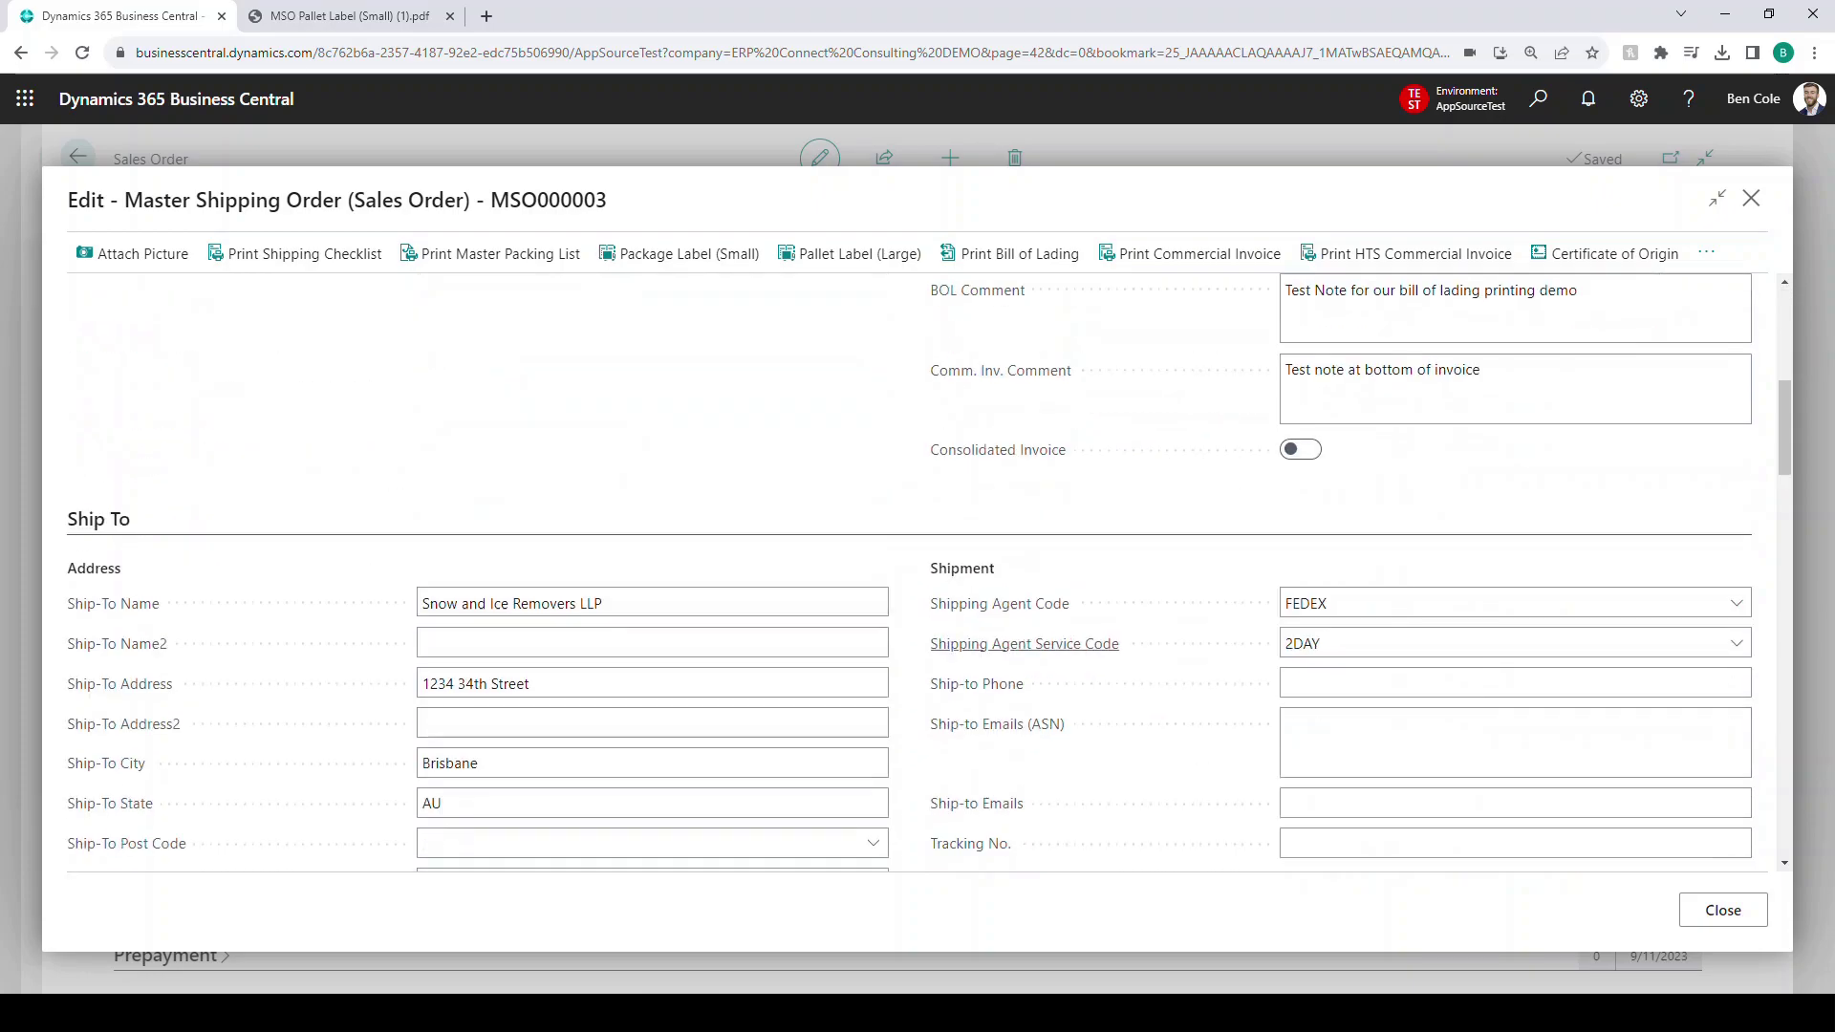
pyautogui.scroll(-4, 909, 576)
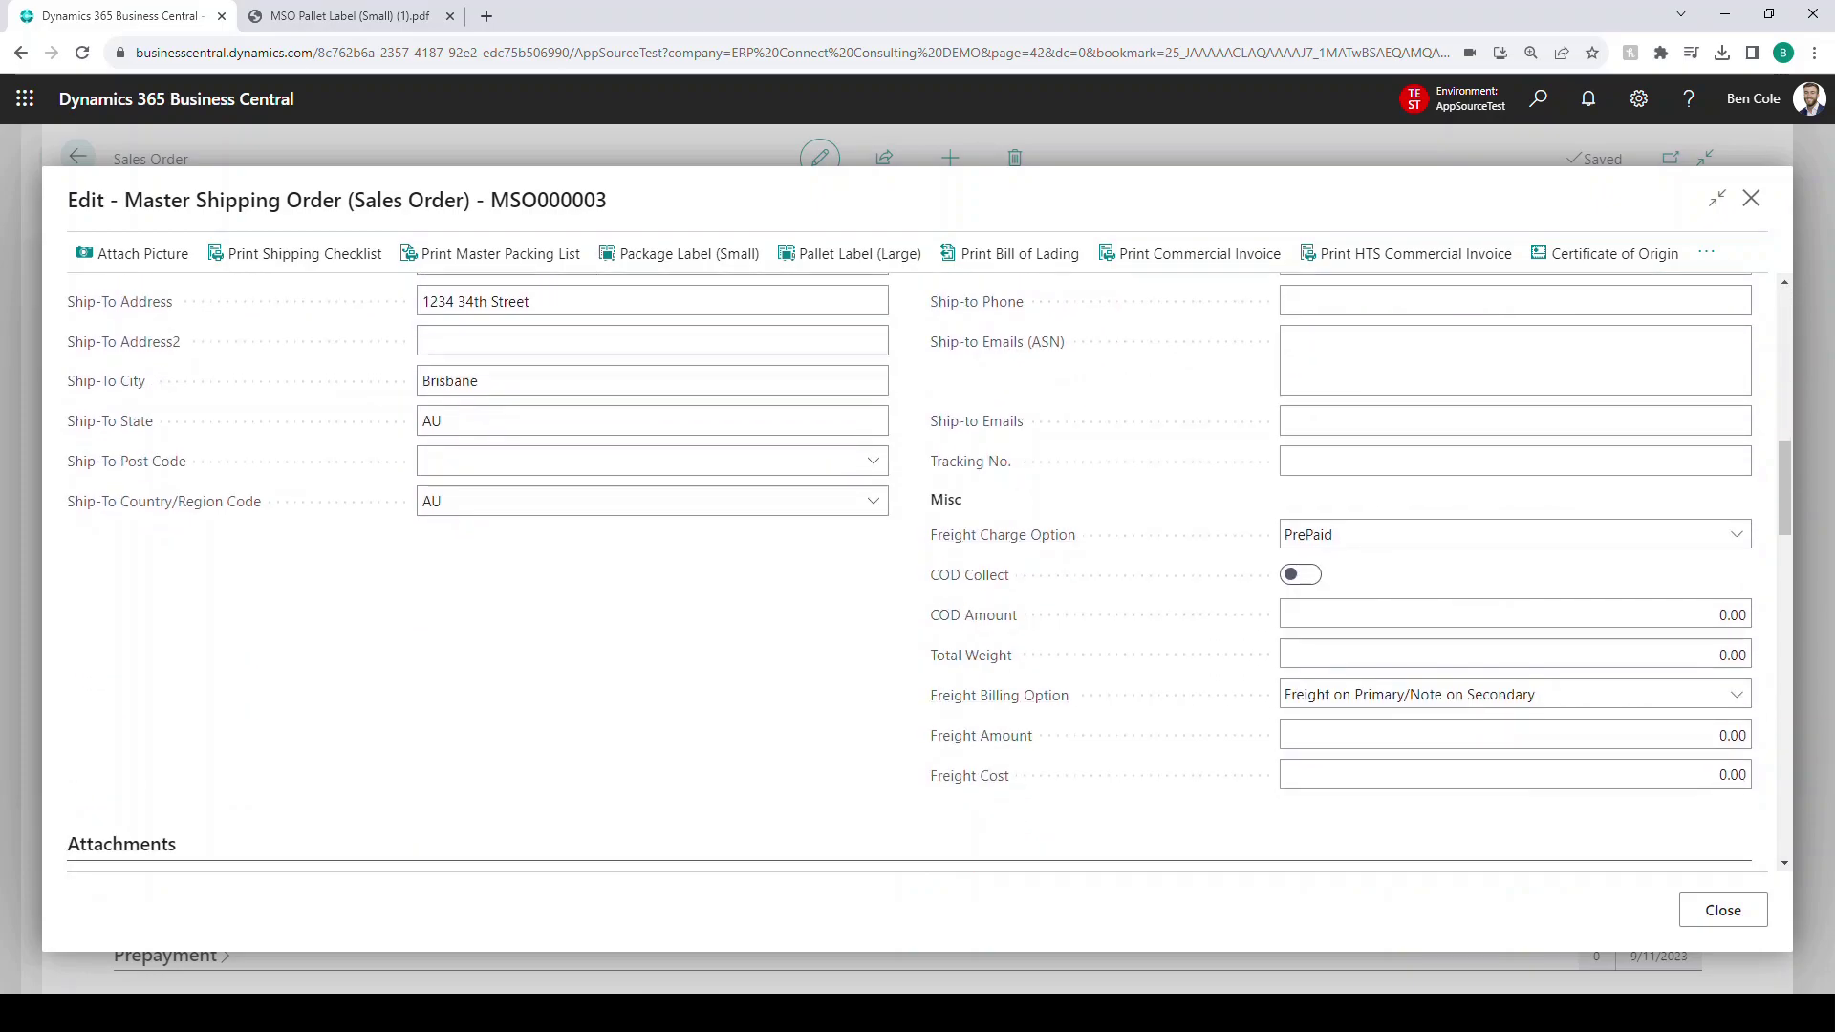
pyautogui.scroll(10, 909, 577)
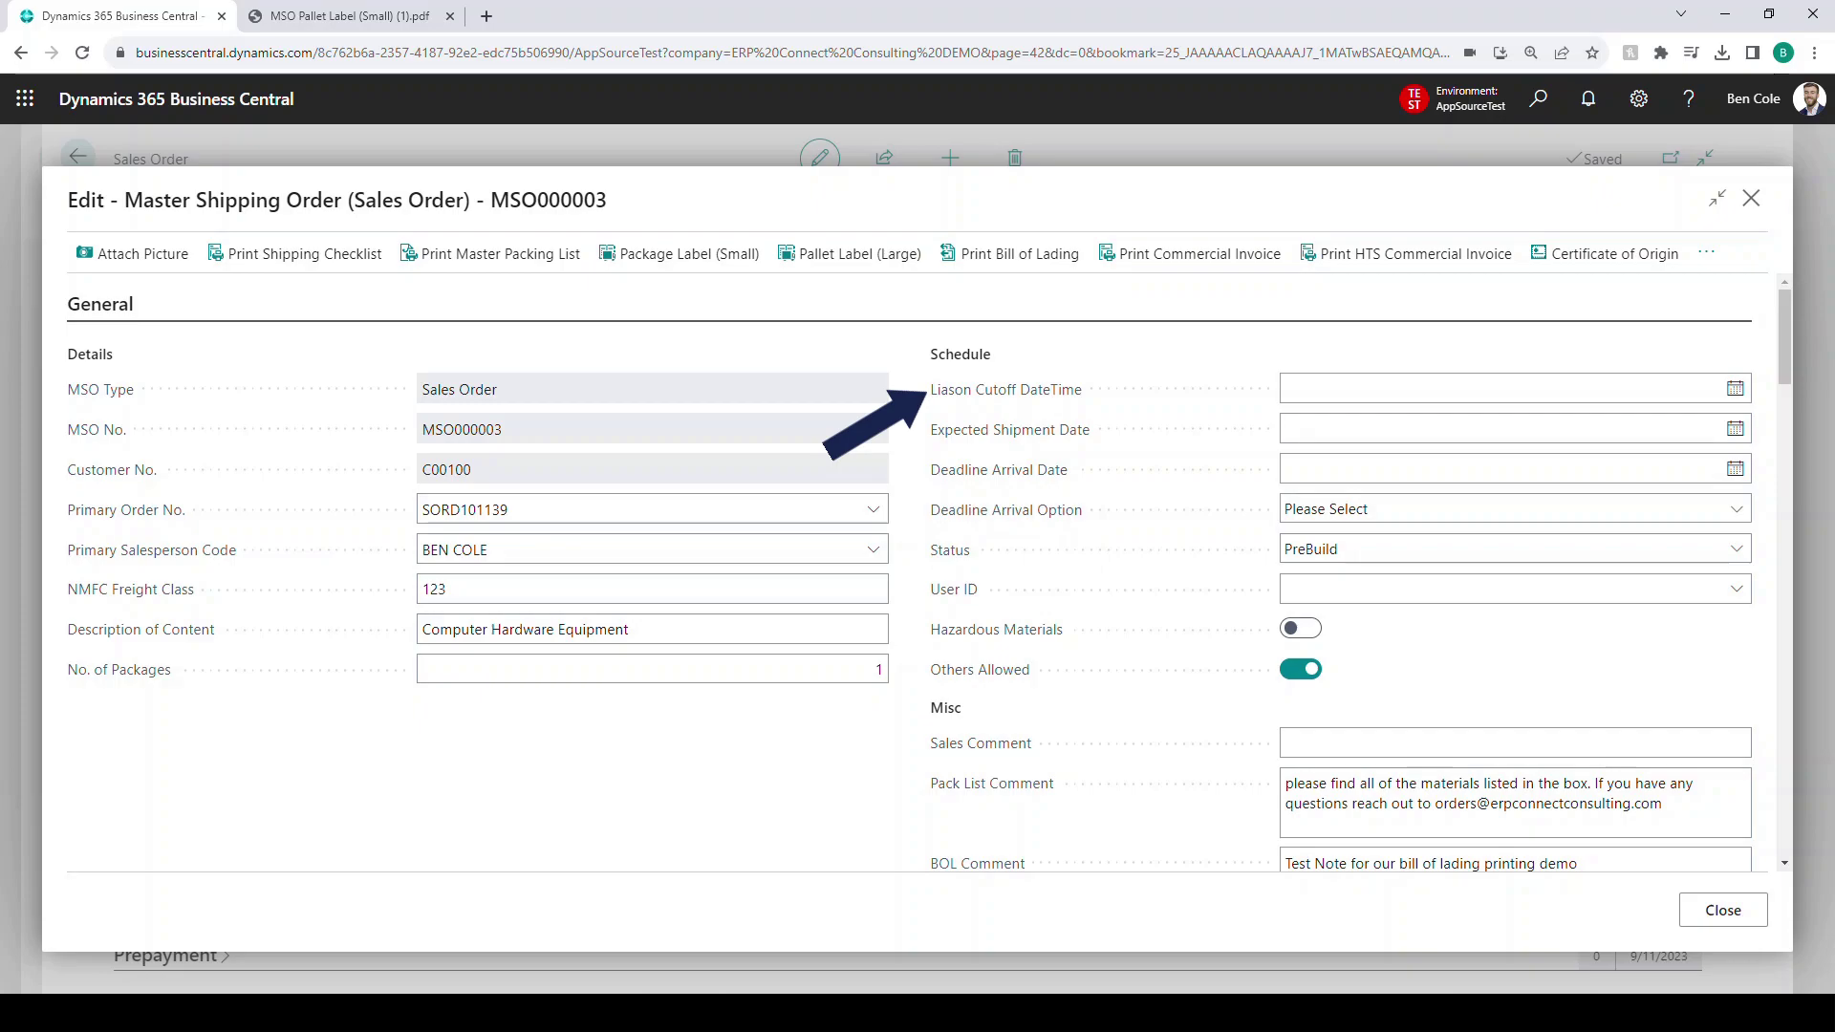
# - Set the Liason Cutoff DateTime to 9/7/2023 4:00 PM
pyautogui.click(1735, 389)
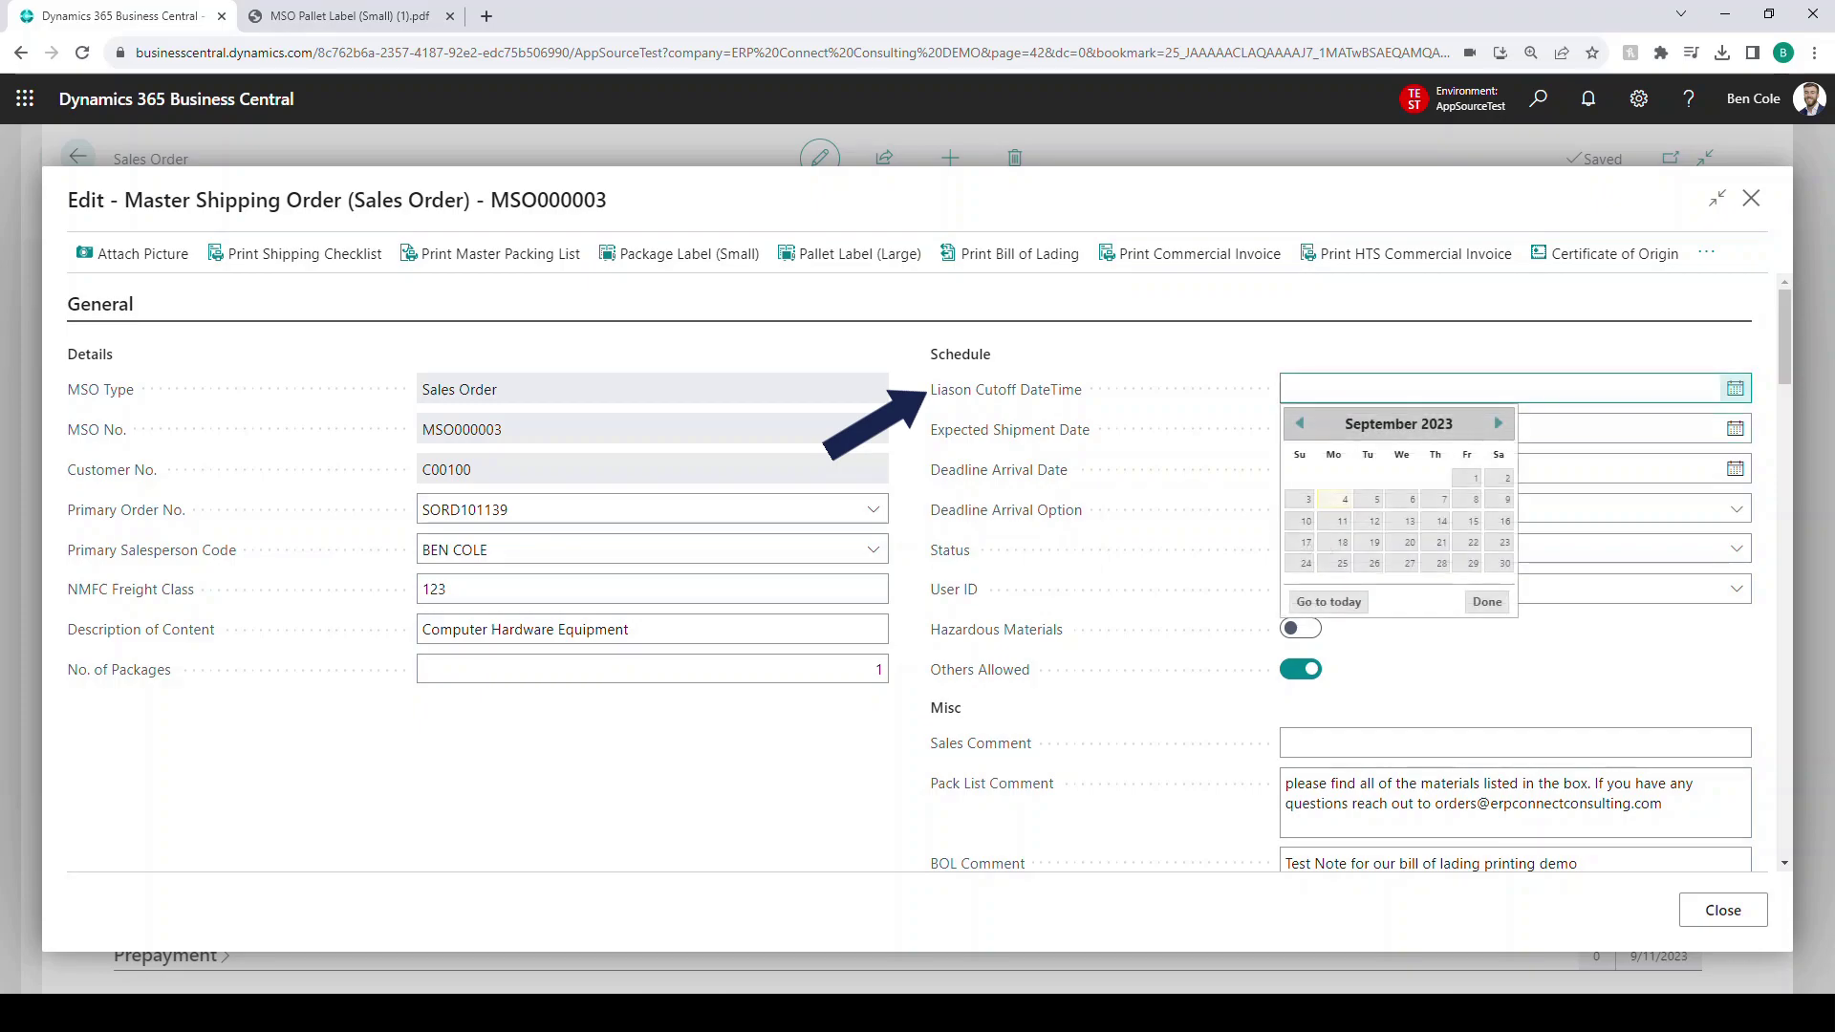
pyautogui.click(1436, 499)
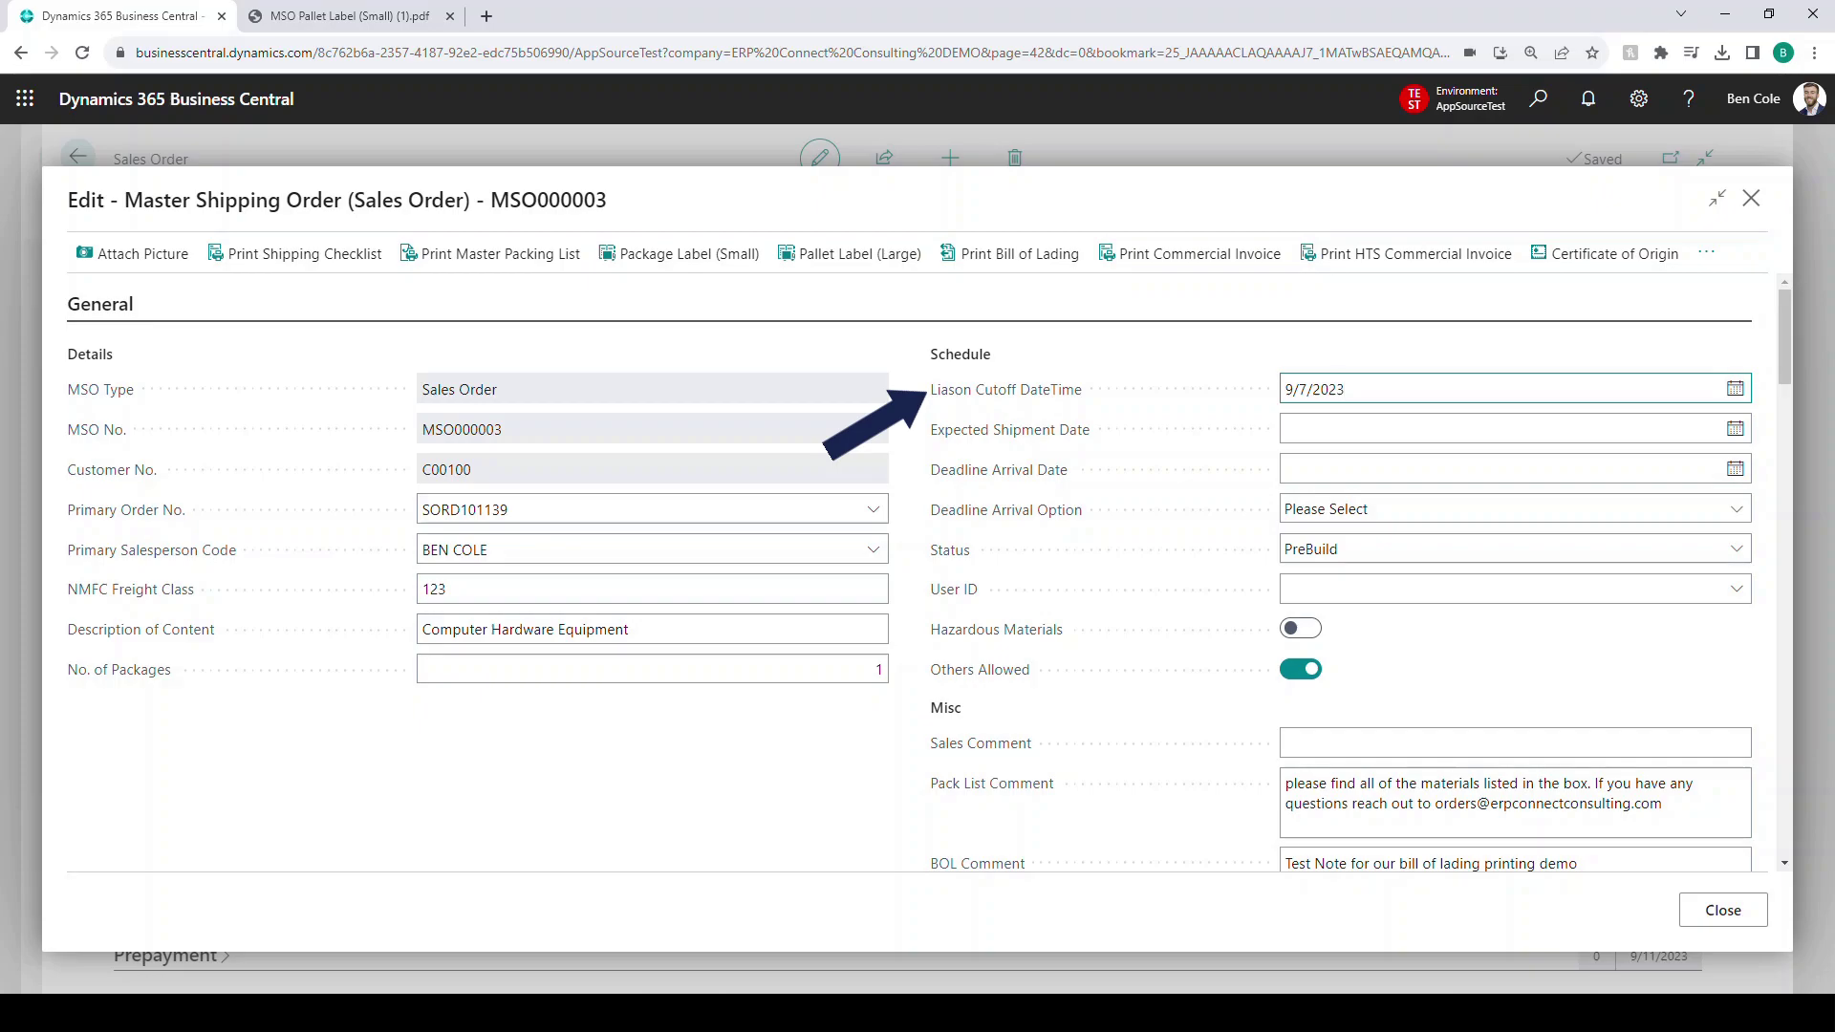
pyautogui.write('4:00pm')
pyautogui.press('Tab')
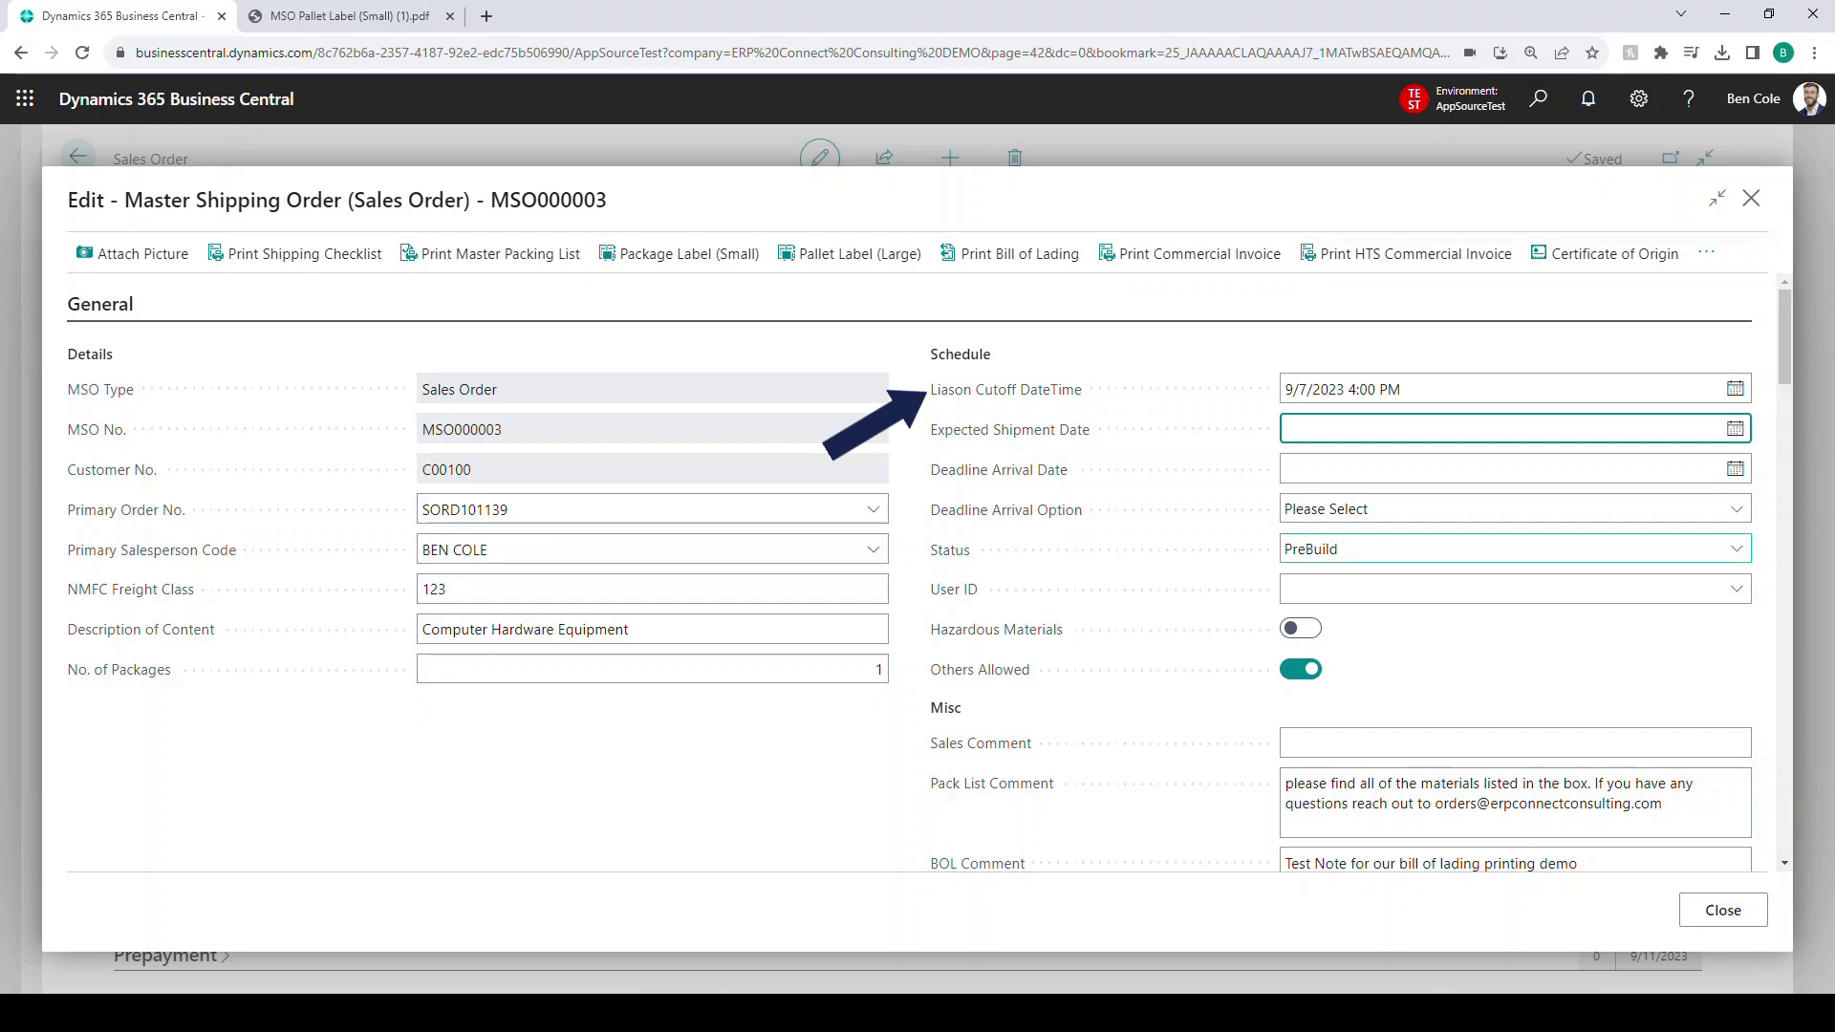
pyautogui.click(1514, 548)
pyautogui.click(1514, 548)
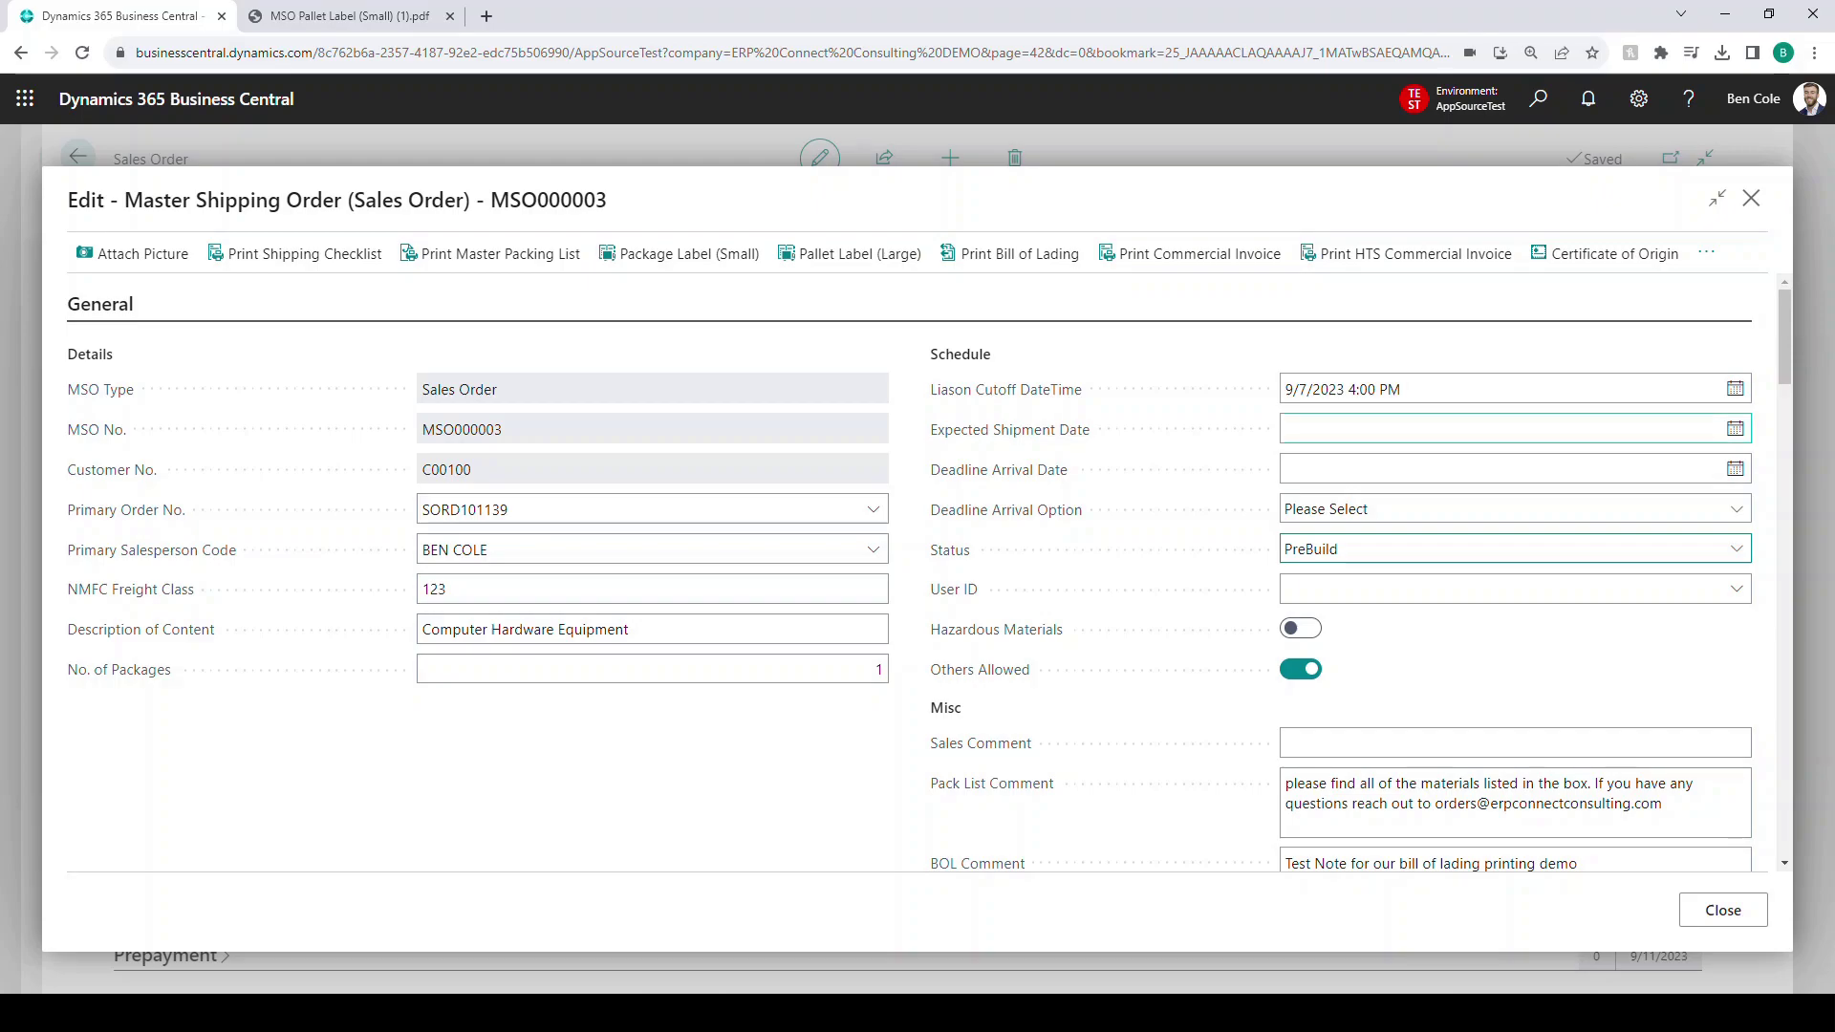
# - Set the Expected Shipment Date to 9/8/2023 and the Deadline Arrival Date to 9/29/2023
pyautogui.click(1736, 429)
pyautogui.click(1474, 539)
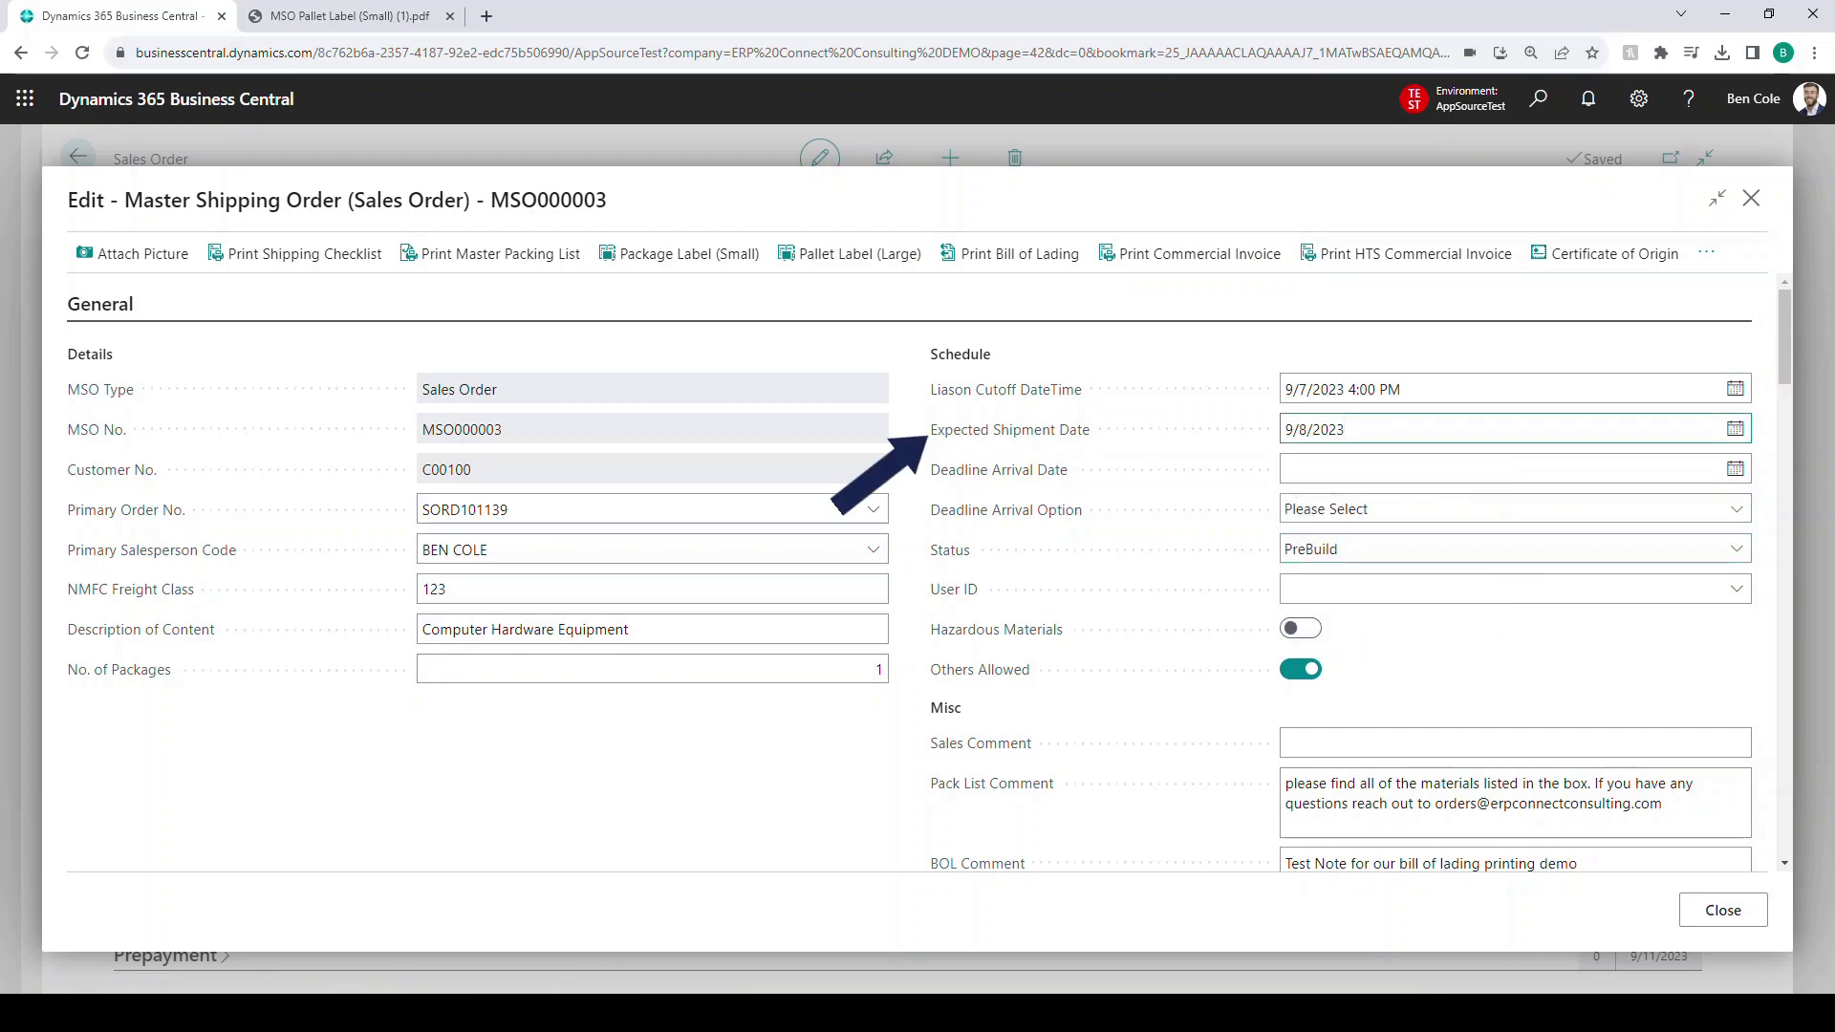
pyautogui.click(1500, 469)
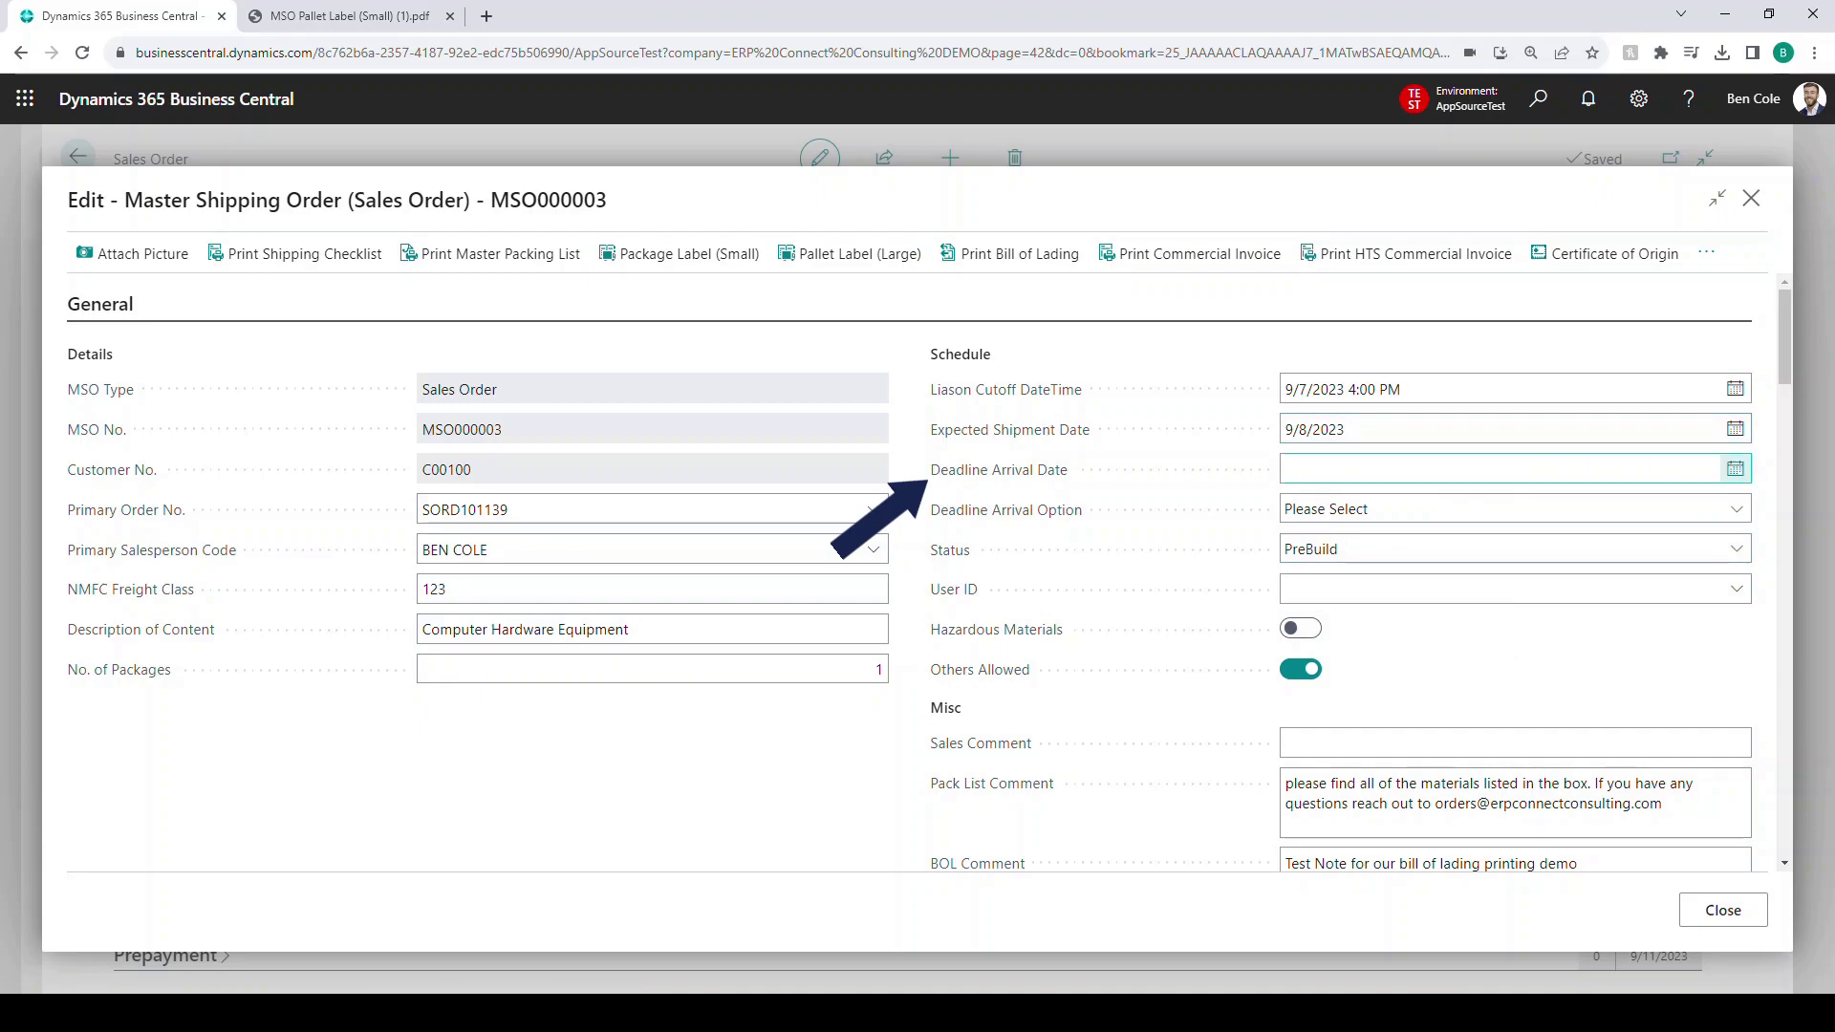
pyautogui.click(1735, 469)
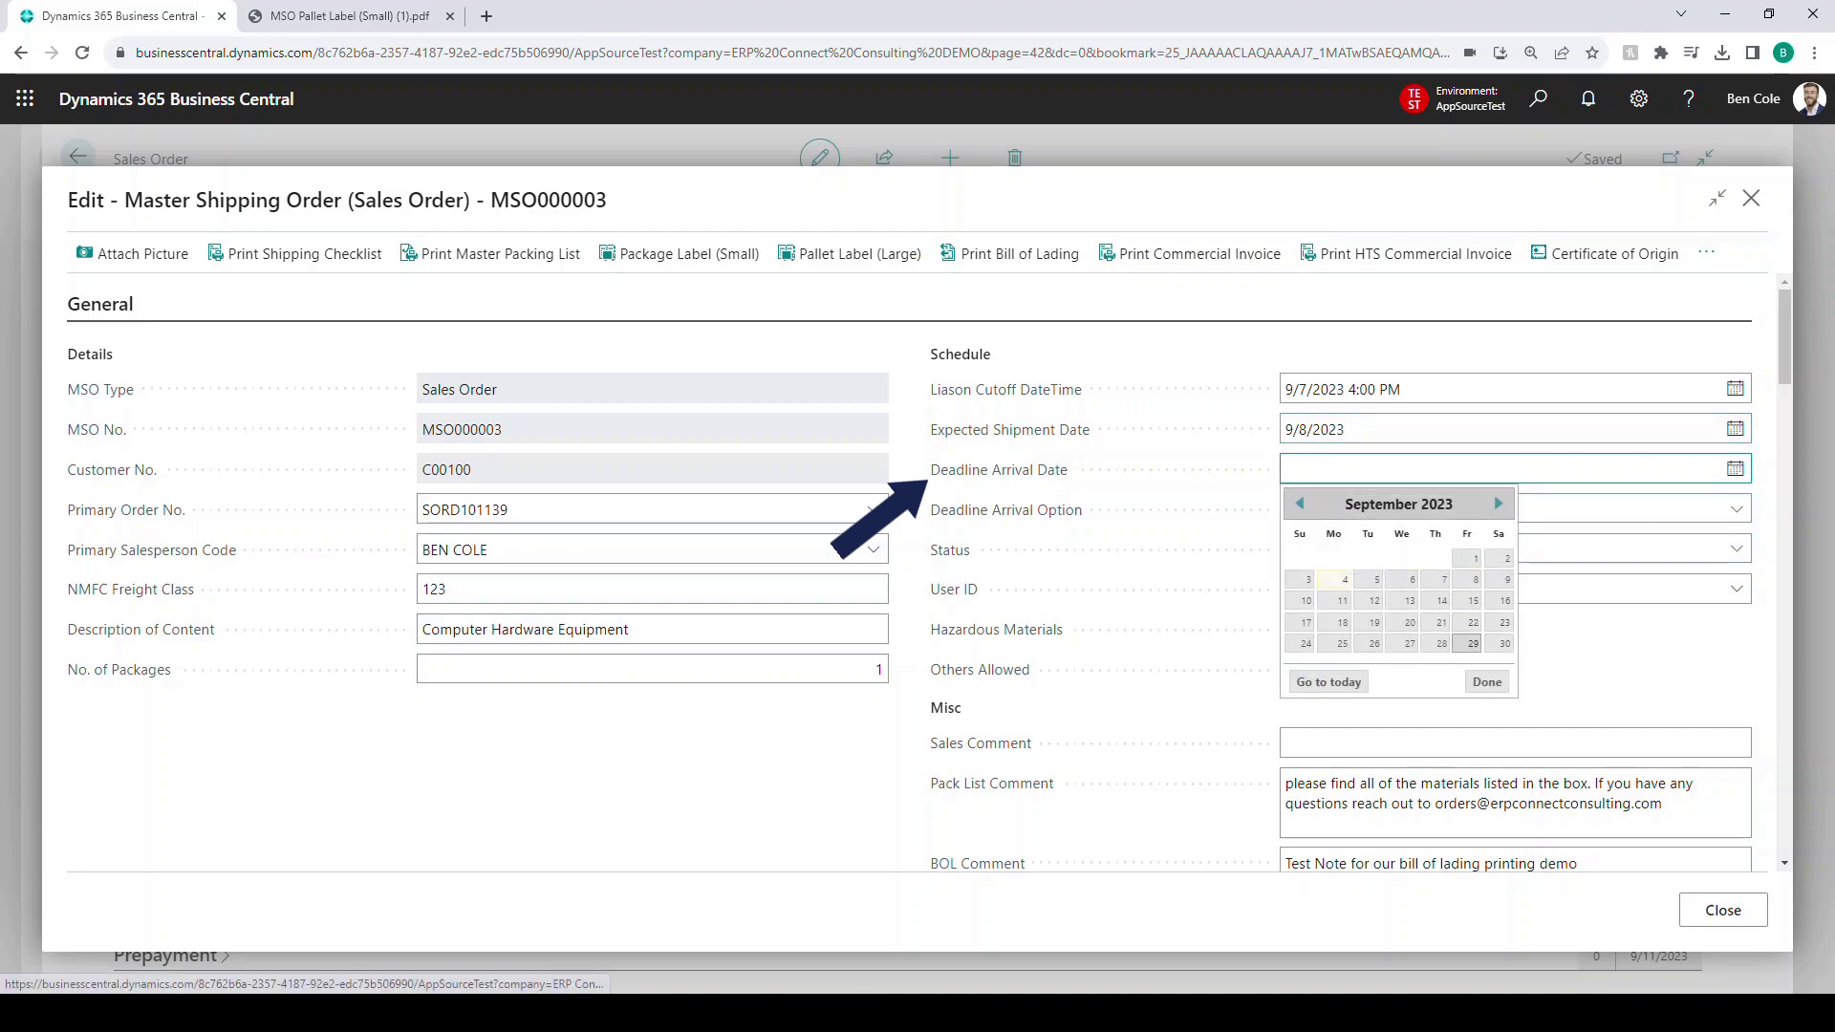
pyautogui.click(1467, 643)
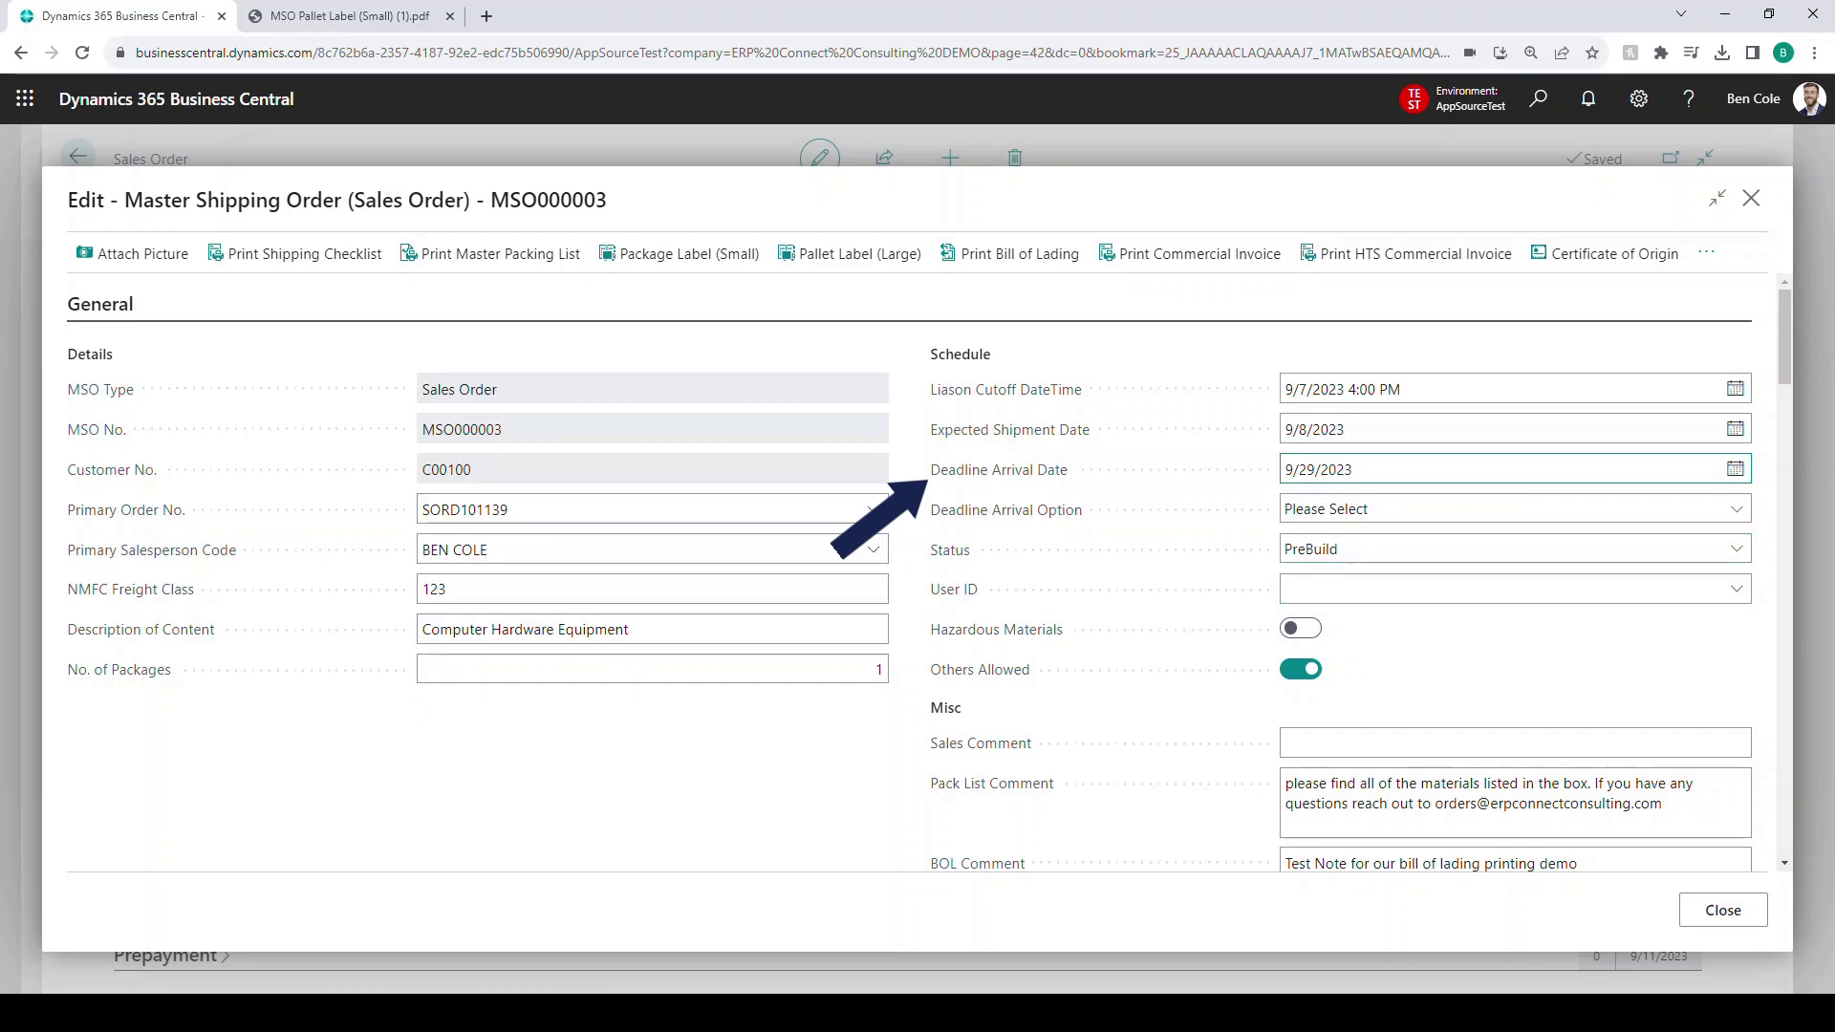
# - Choose Flexible as the Deadline Arrival Option
pyautogui.click(1516, 509)
pyautogui.press('Down')
pyautogui.press('Up')
pyautogui.press('Return')
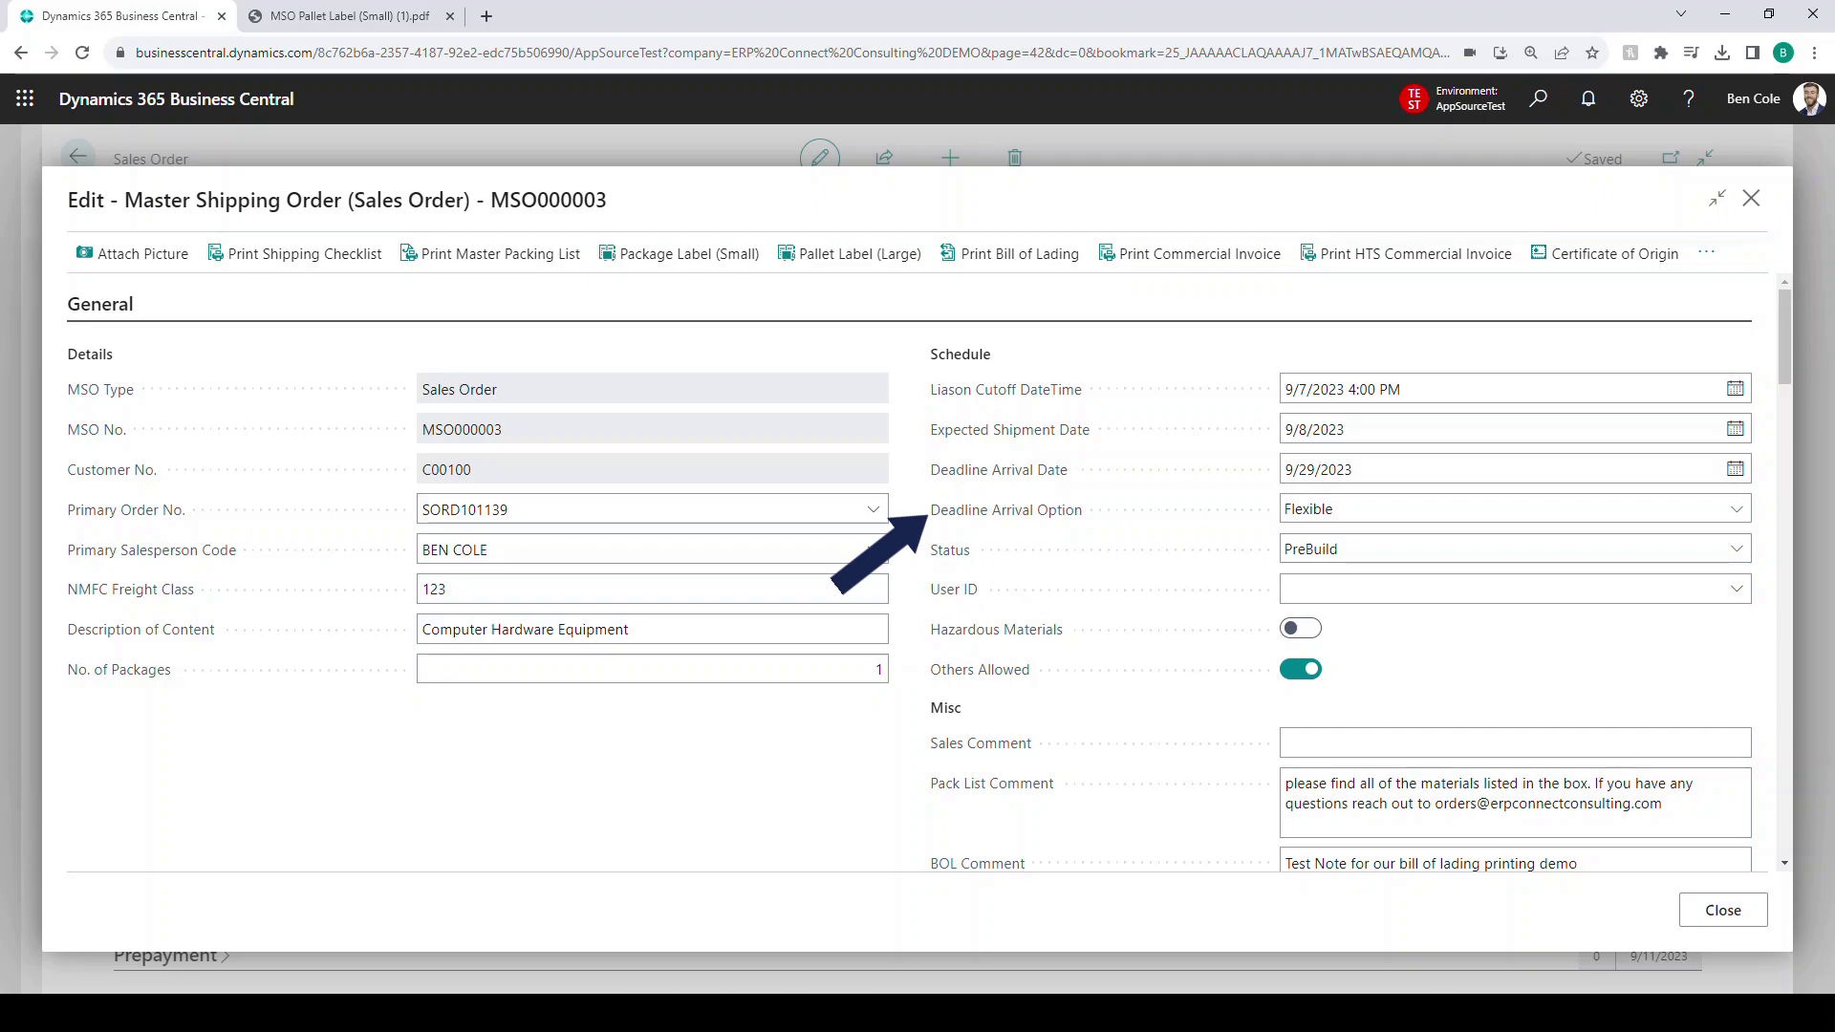
# - Review the status options such as Locked and Posting, keep PreBuild, and pick a user for User ID
pyautogui.click(1514, 549)
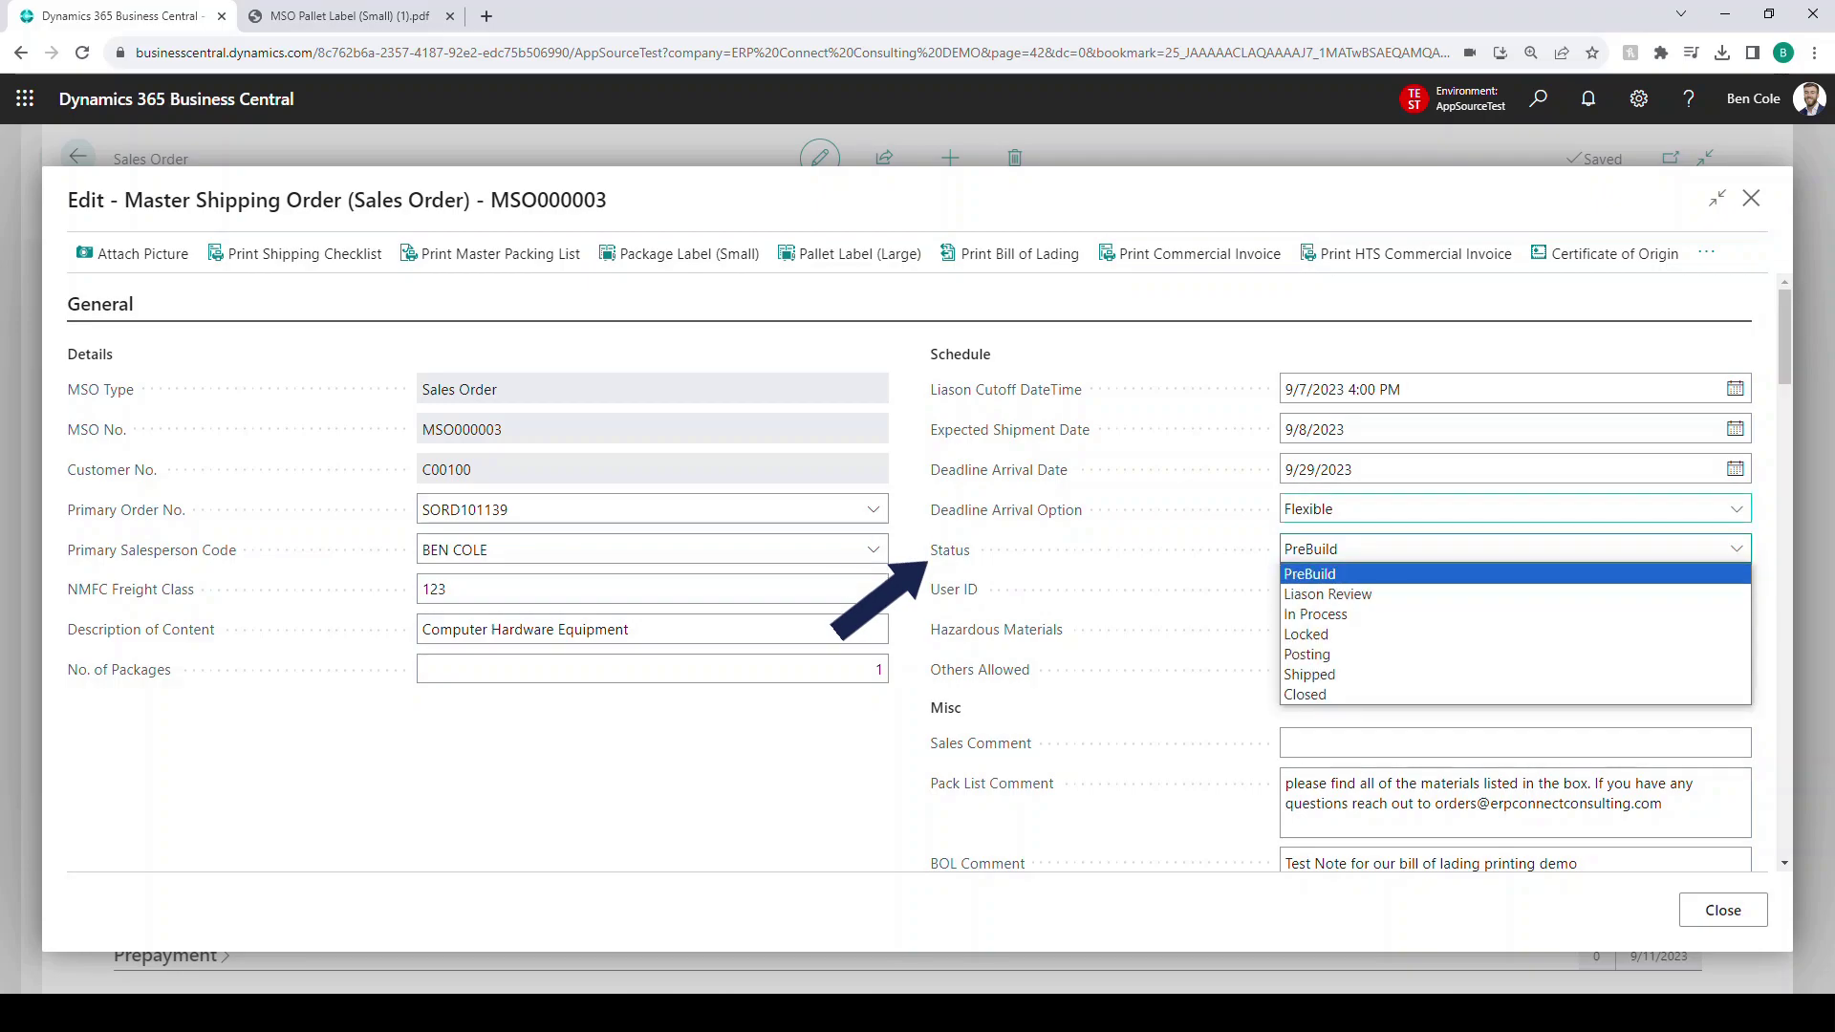
pyautogui.press('Down')
pyautogui.press('Down')
pyautogui.press('Down')
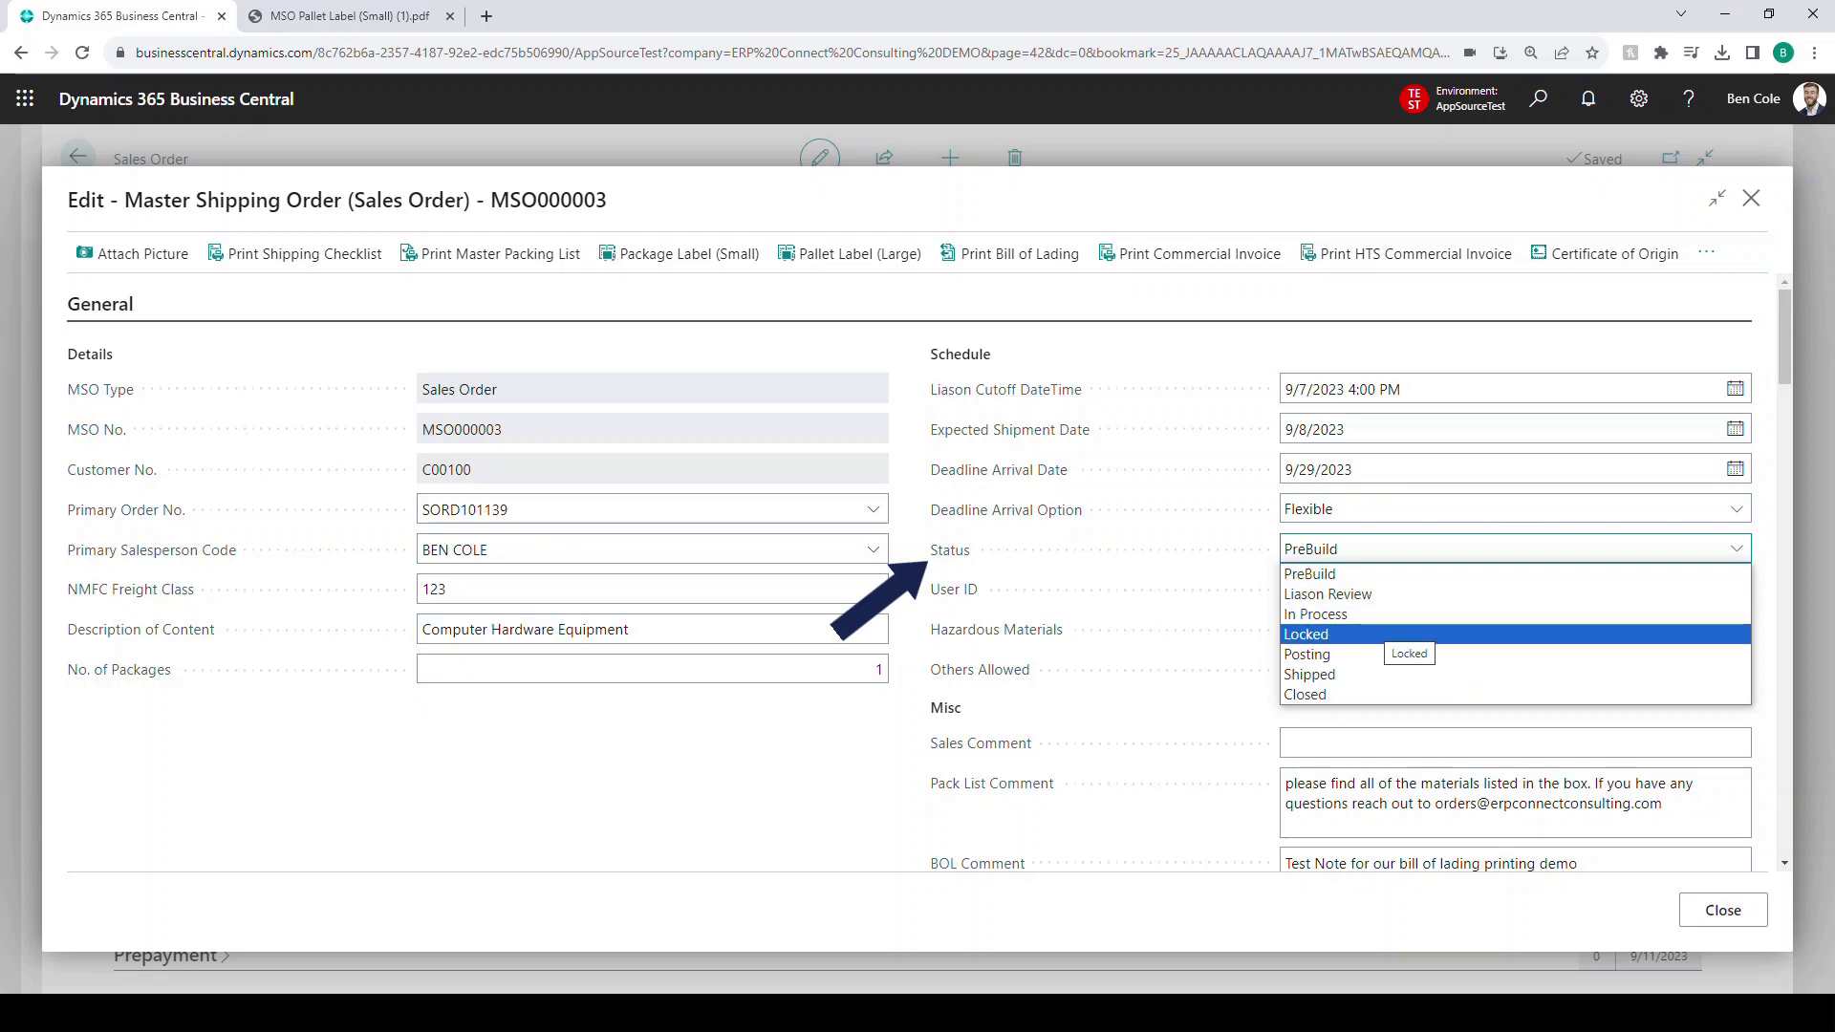
pyautogui.press('Up')
pyautogui.press('Down')
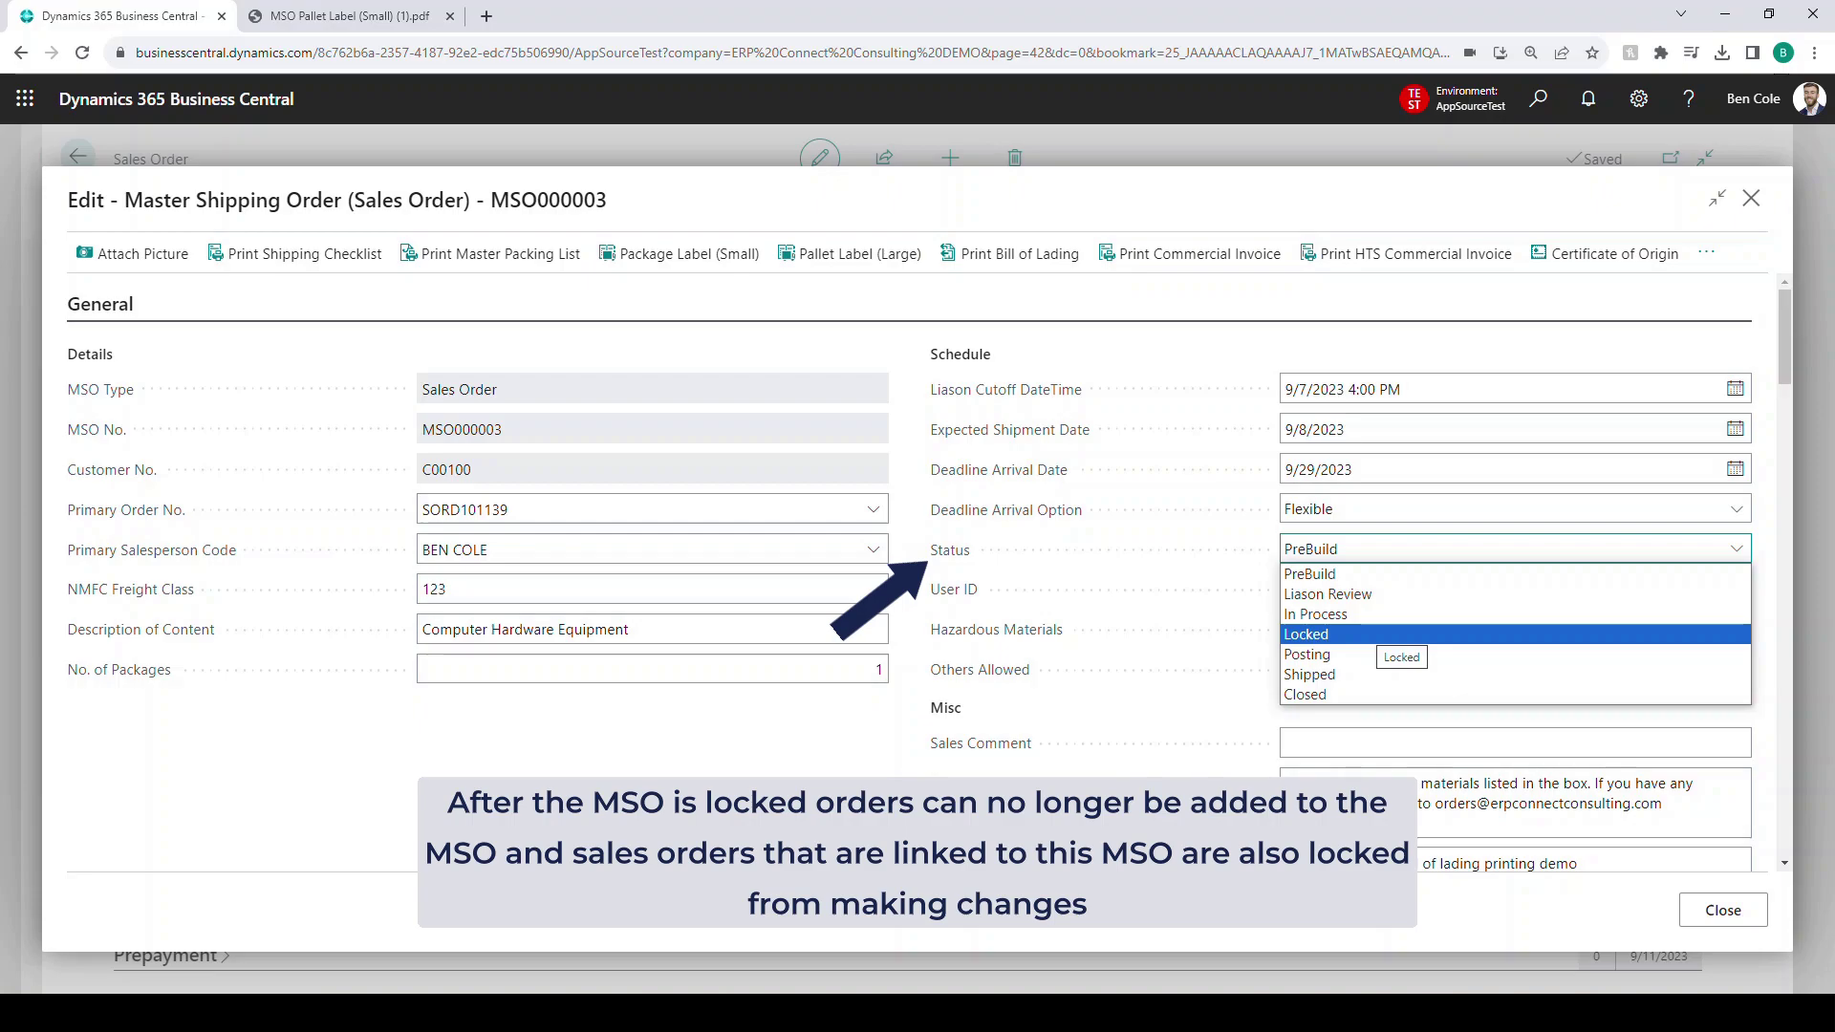
pyautogui.press('Down')
pyautogui.press('Up')
pyautogui.press('Escape')
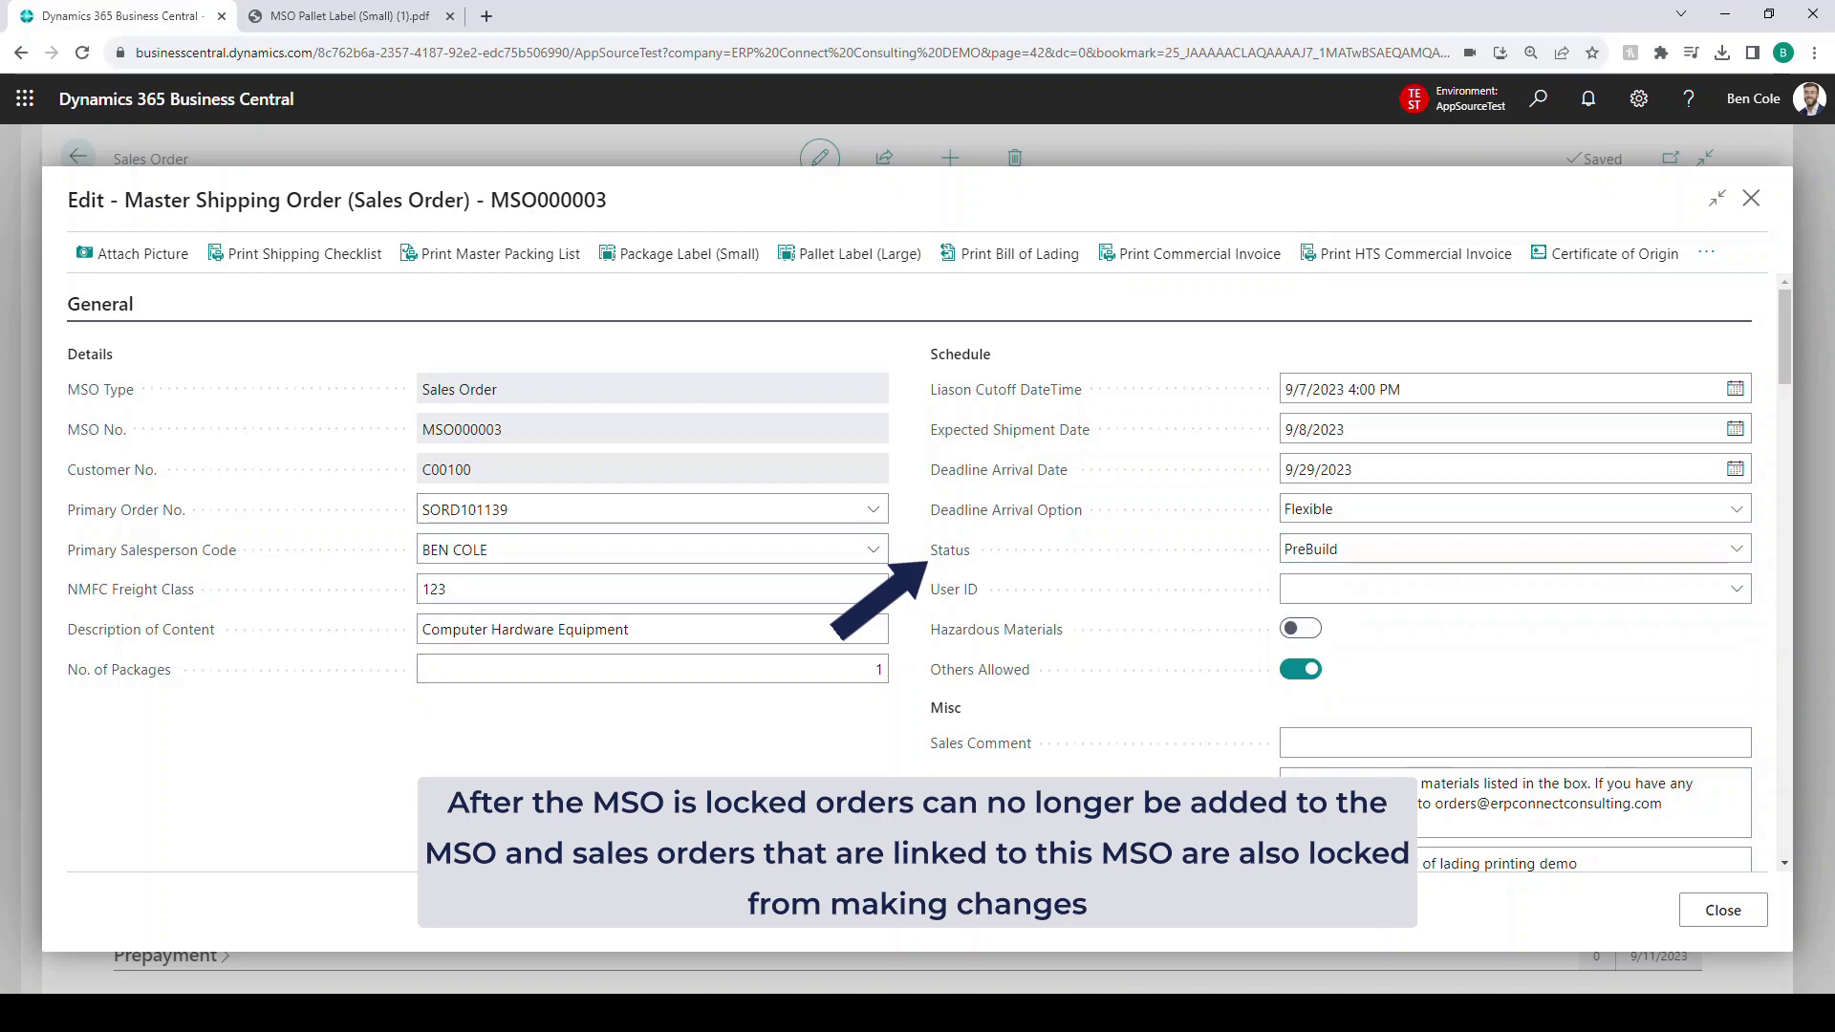
pyautogui.click(1736, 589)
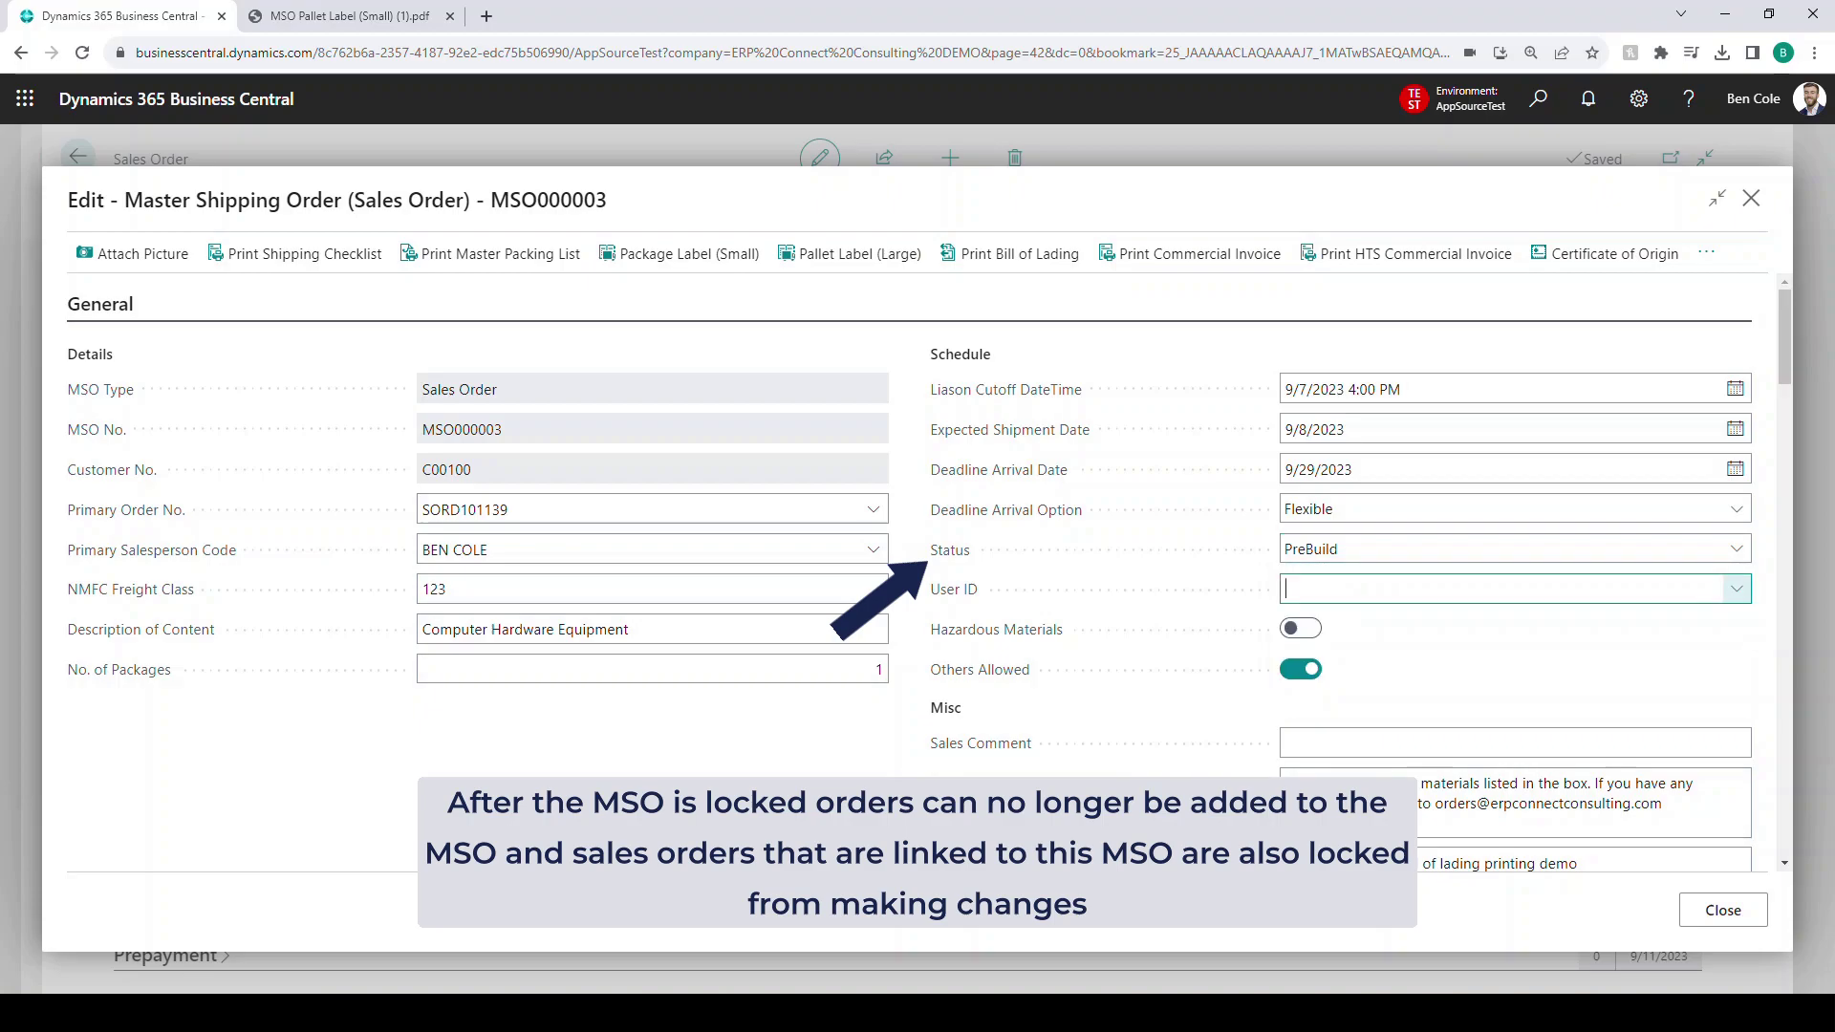
pyautogui.click(1329, 680)
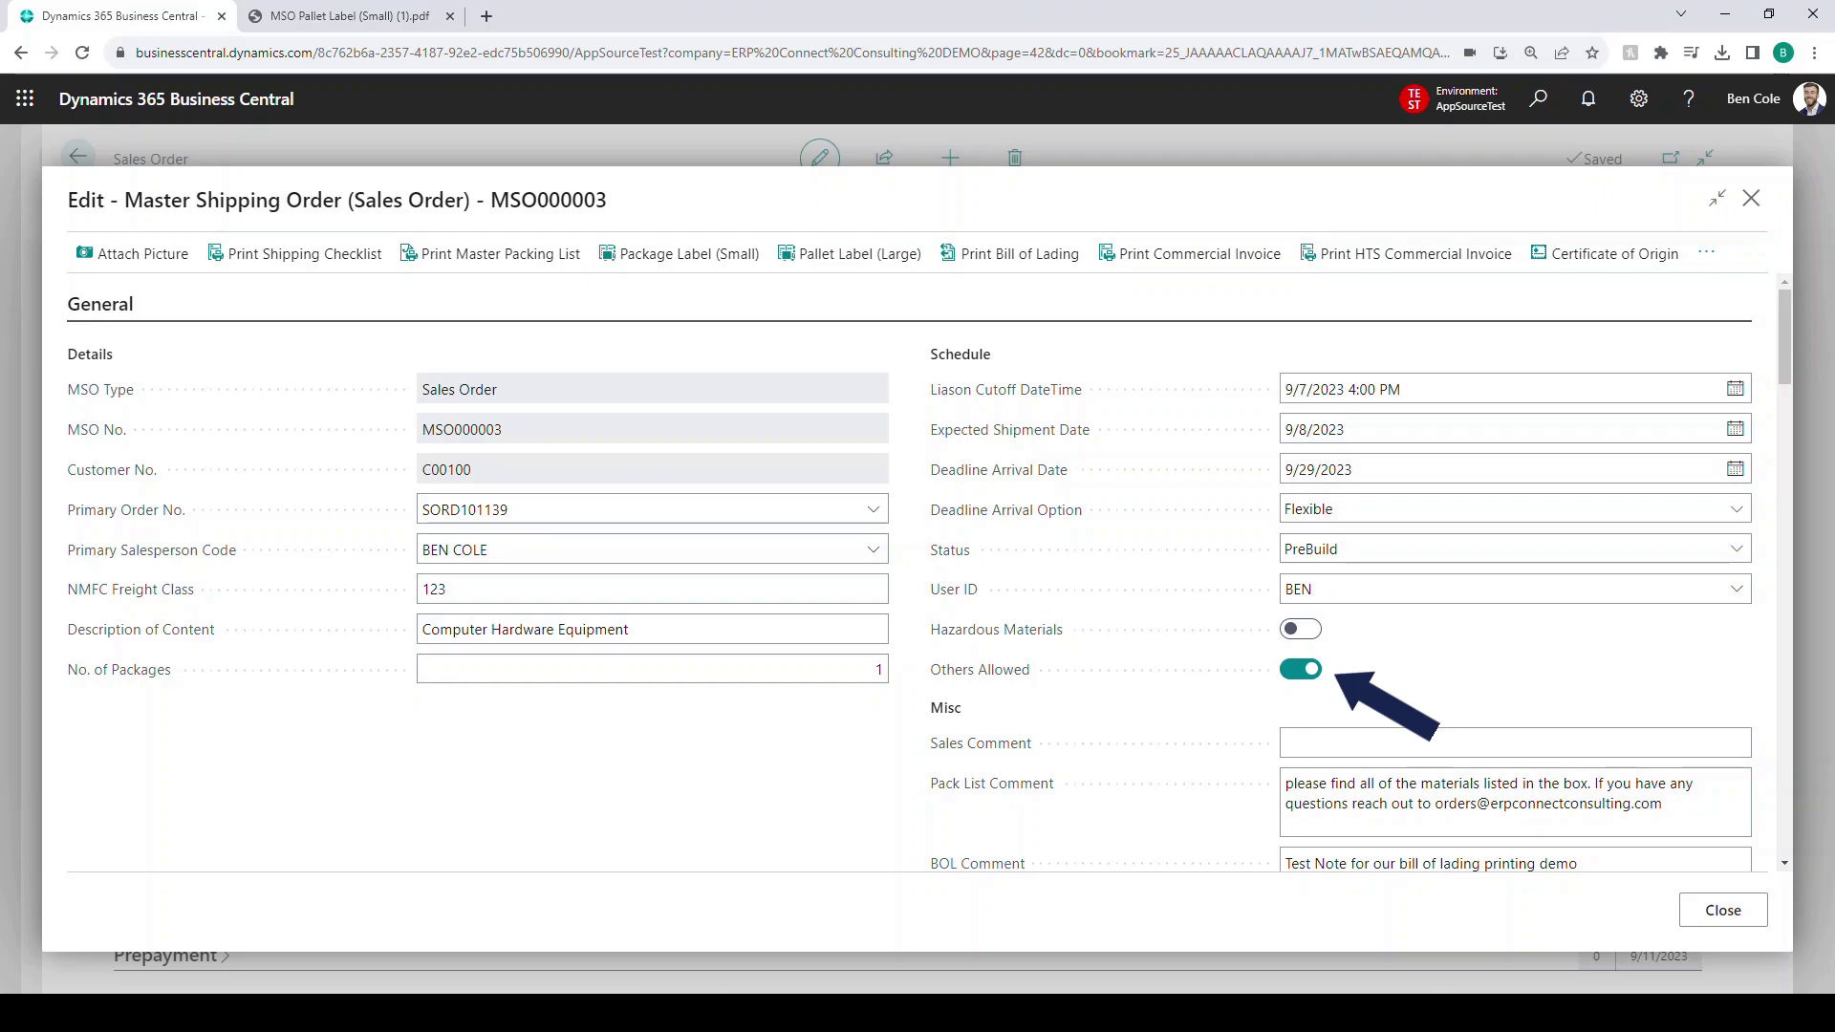
pyautogui.scroll(-2, 908, 573)
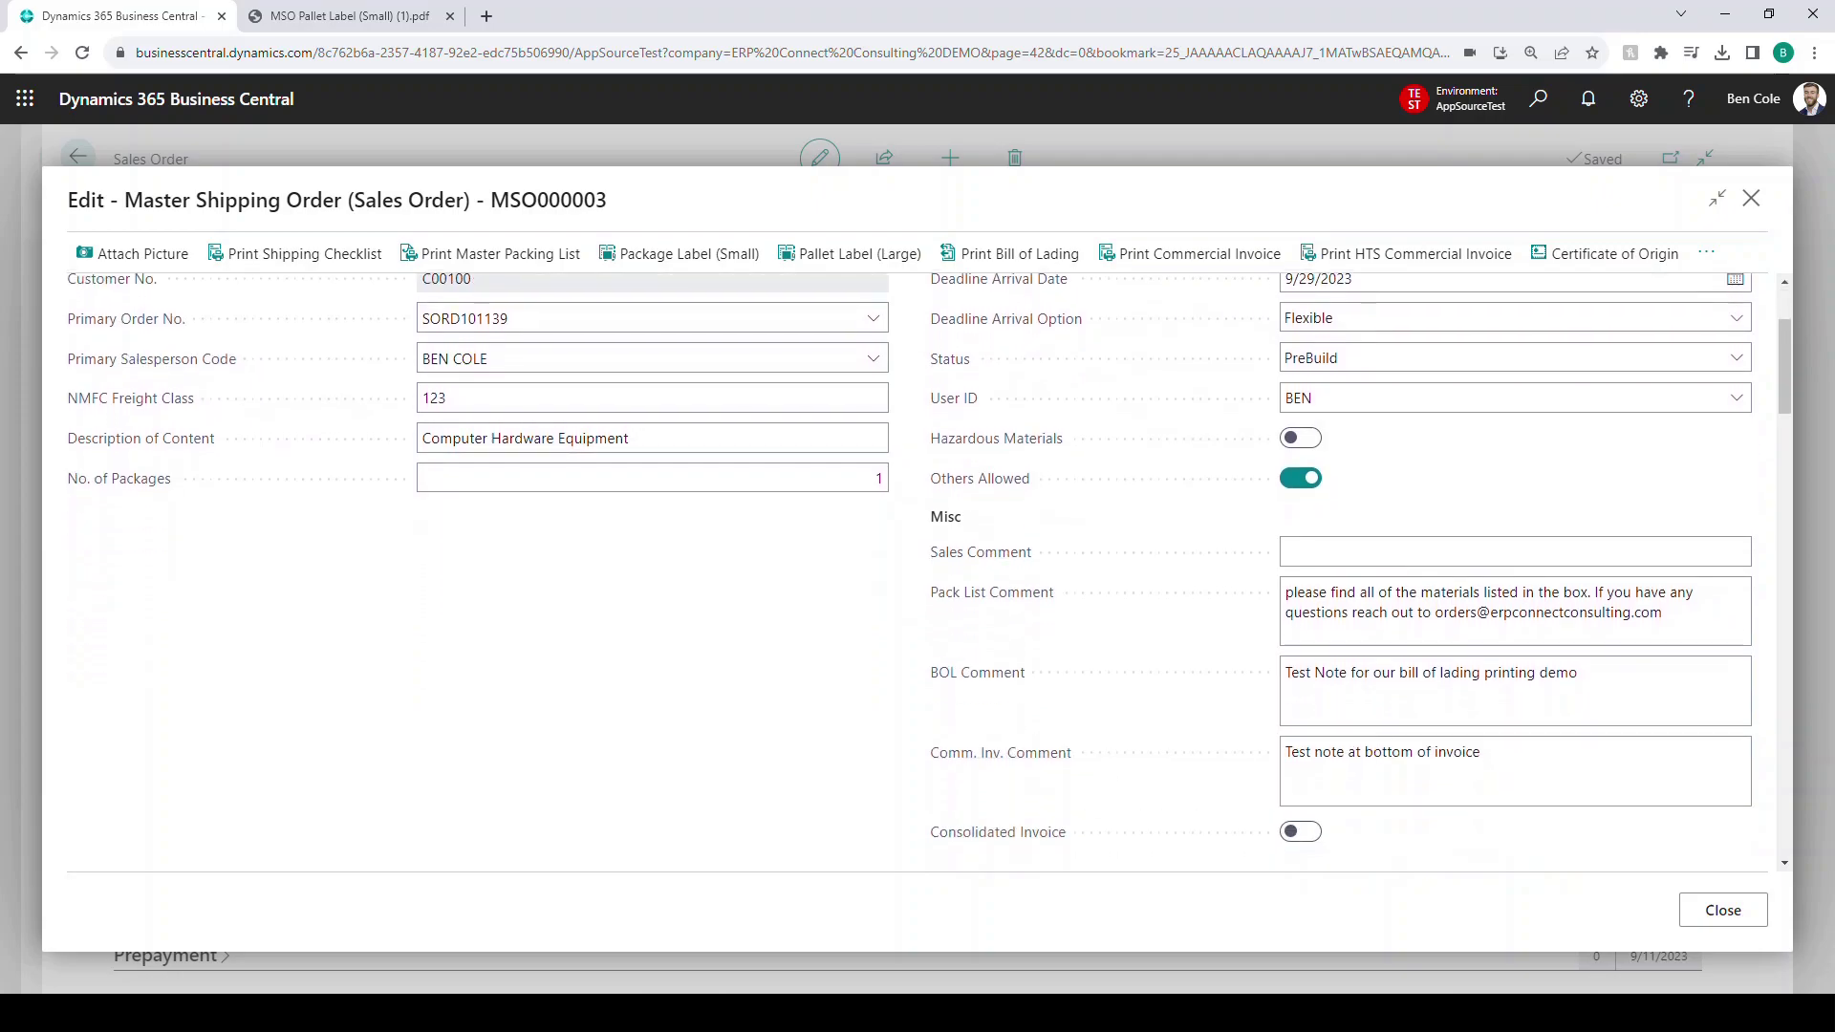
pyautogui.scroll(-1, 1433, 535)
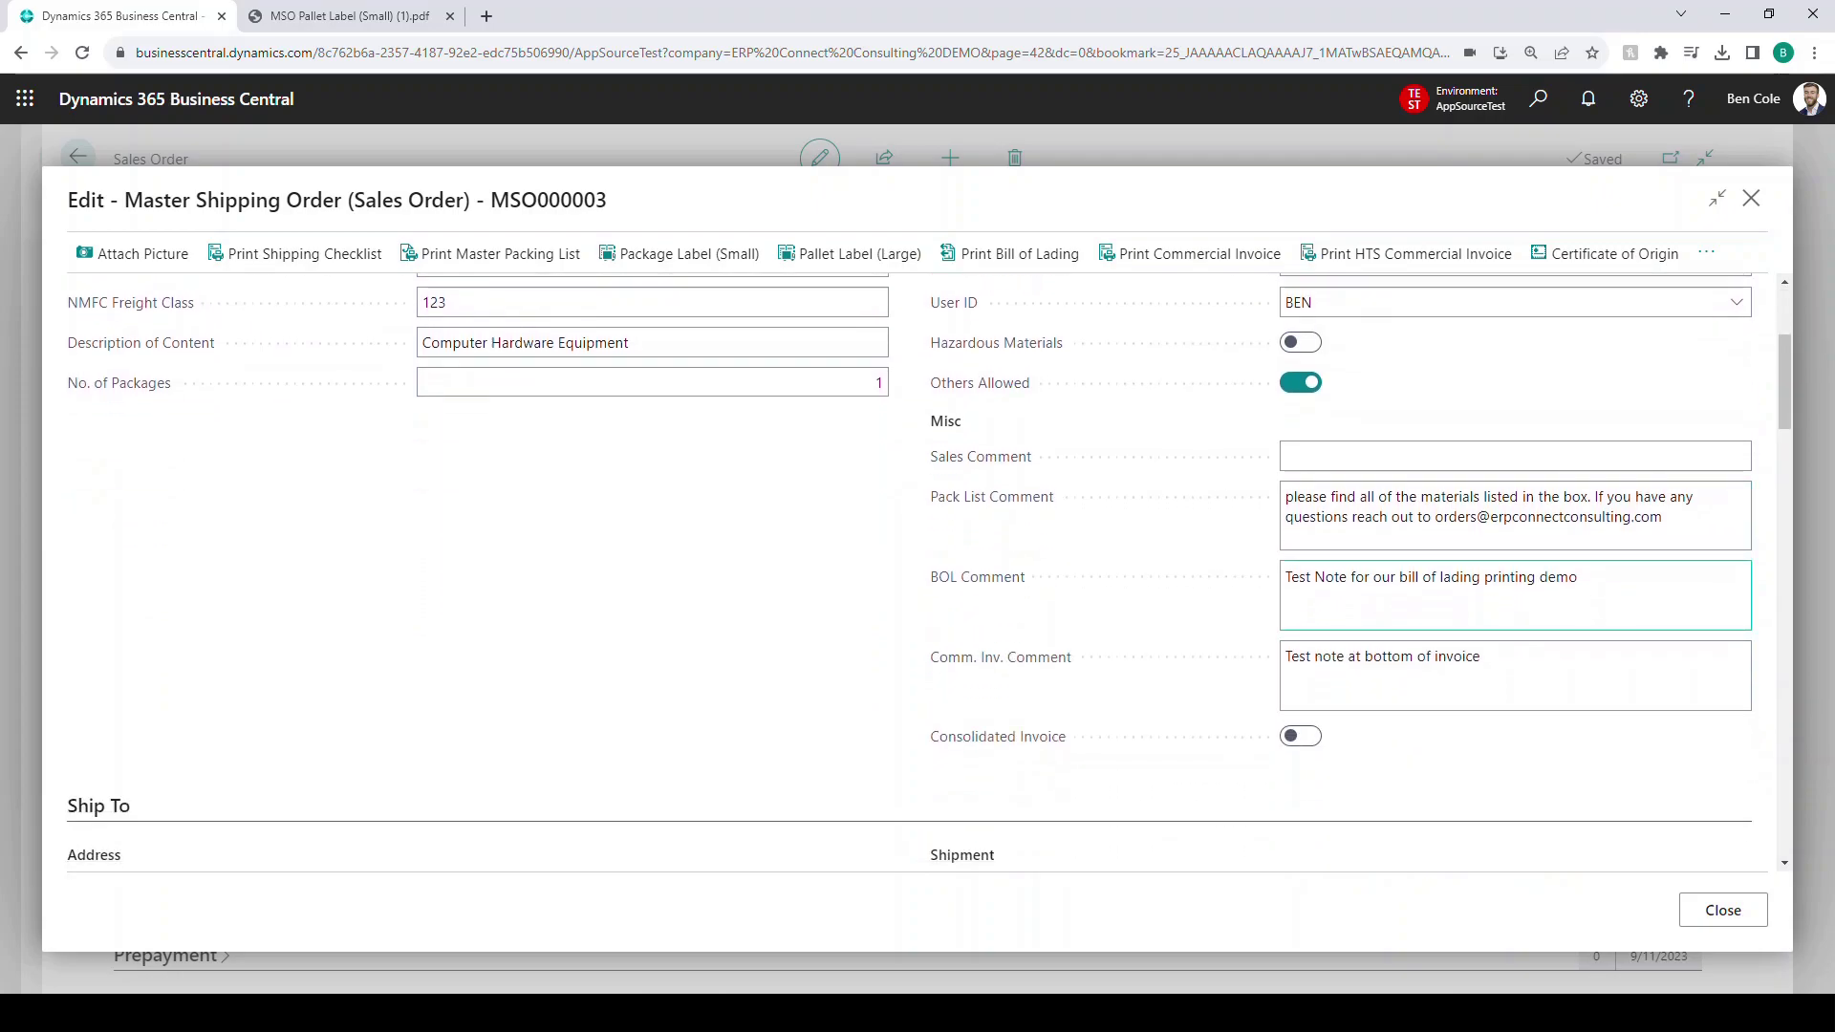
pyautogui.moveTo(1664, 518); pyautogui.dragTo(1285, 497)
pyautogui.click(1325, 517)
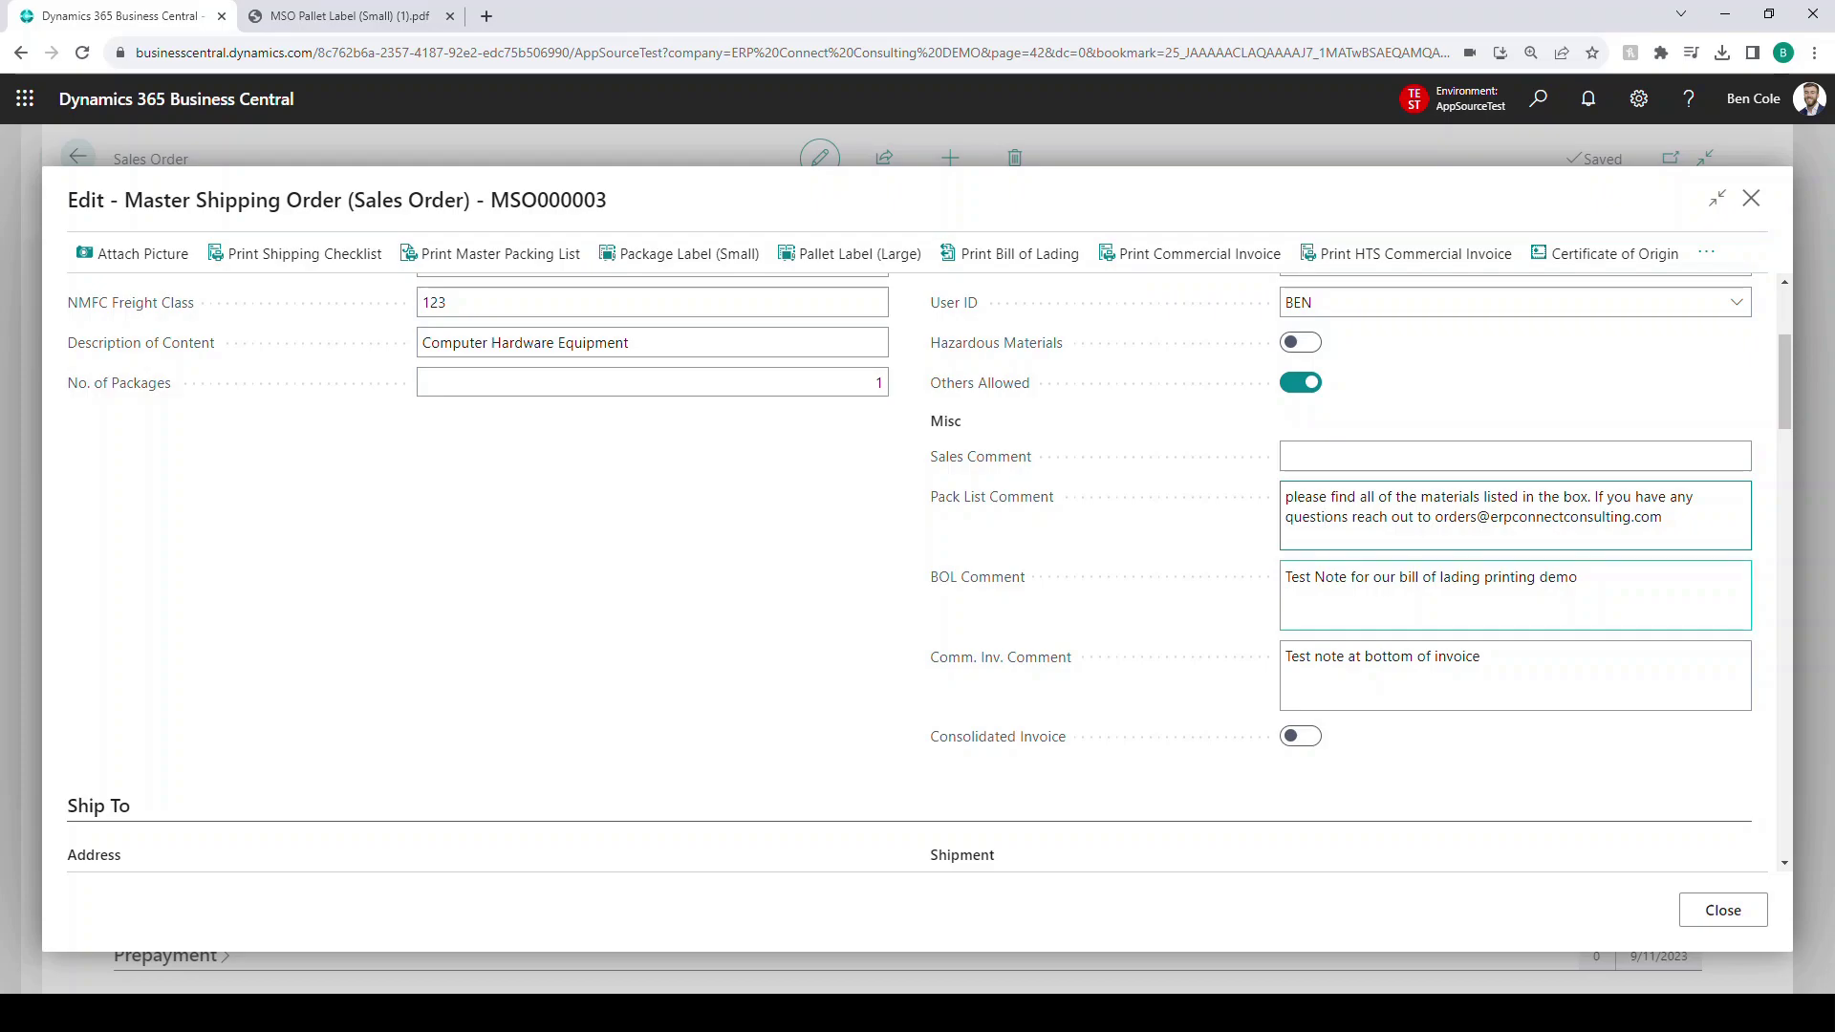
pyautogui.scroll(3, 908, 574)
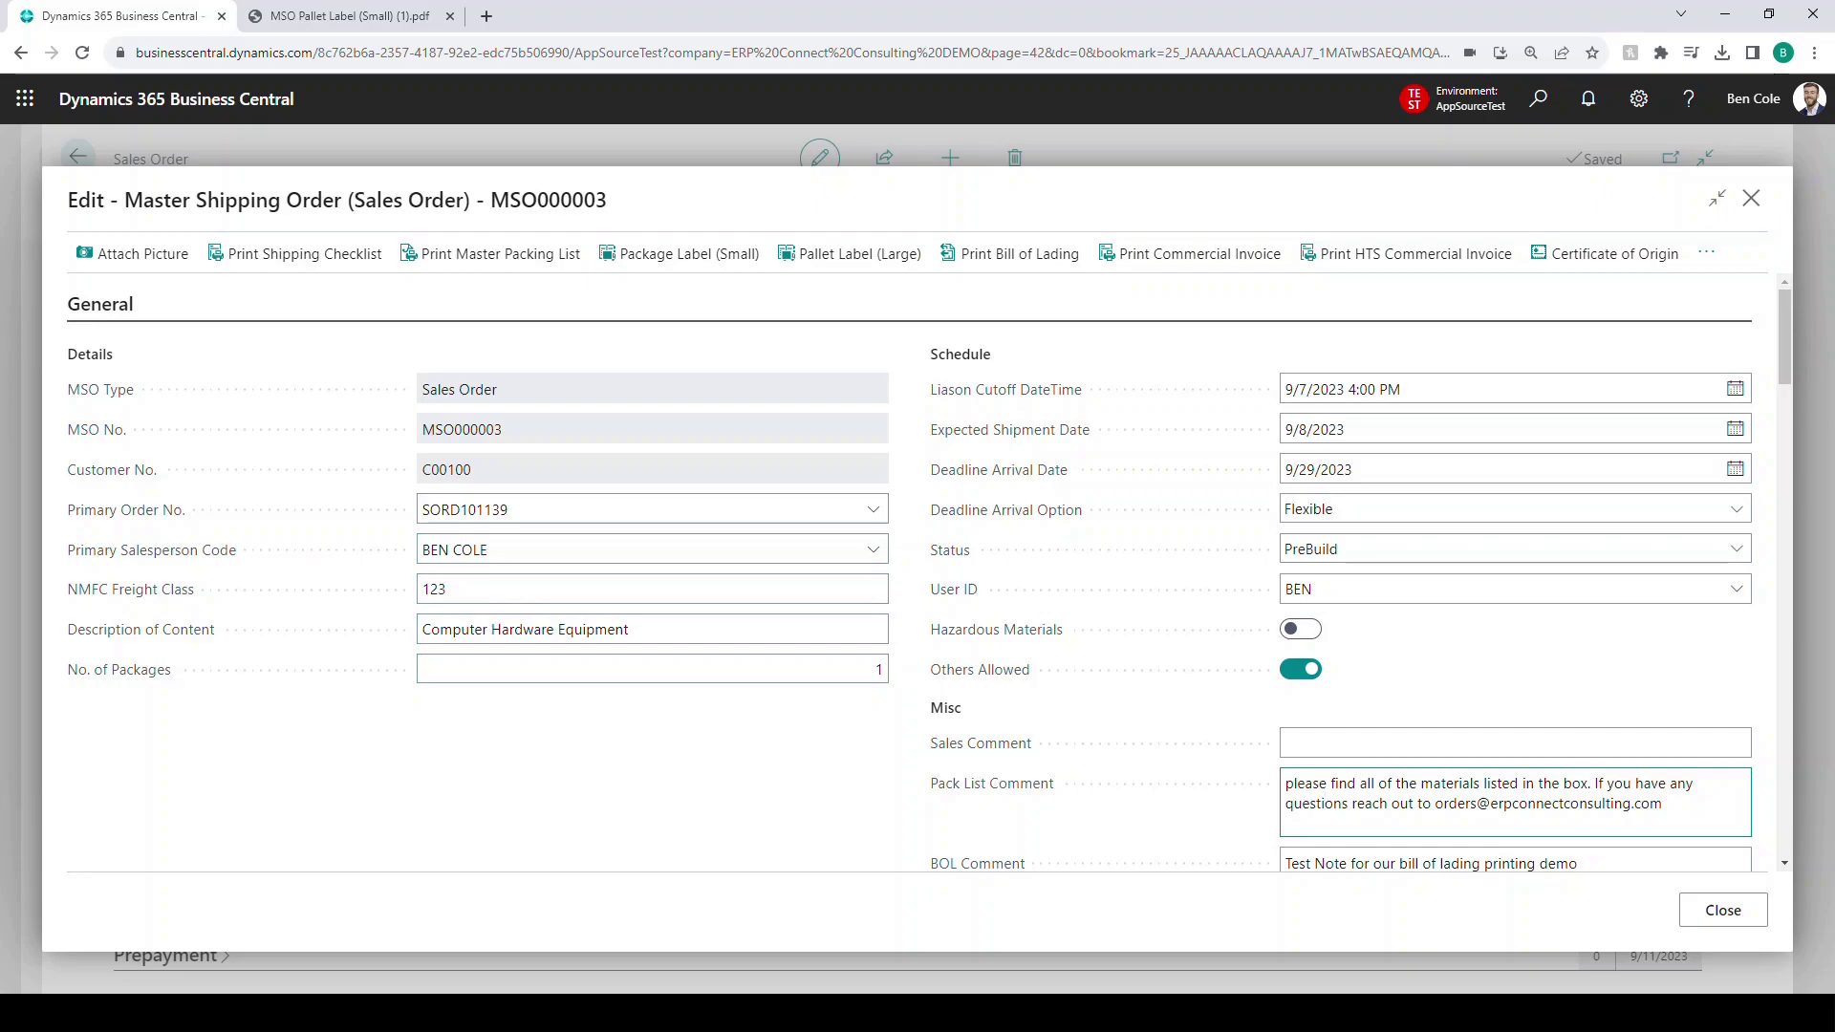
pyautogui.scroll(-6, 908, 573)
pyautogui.scroll(-1, 907, 573)
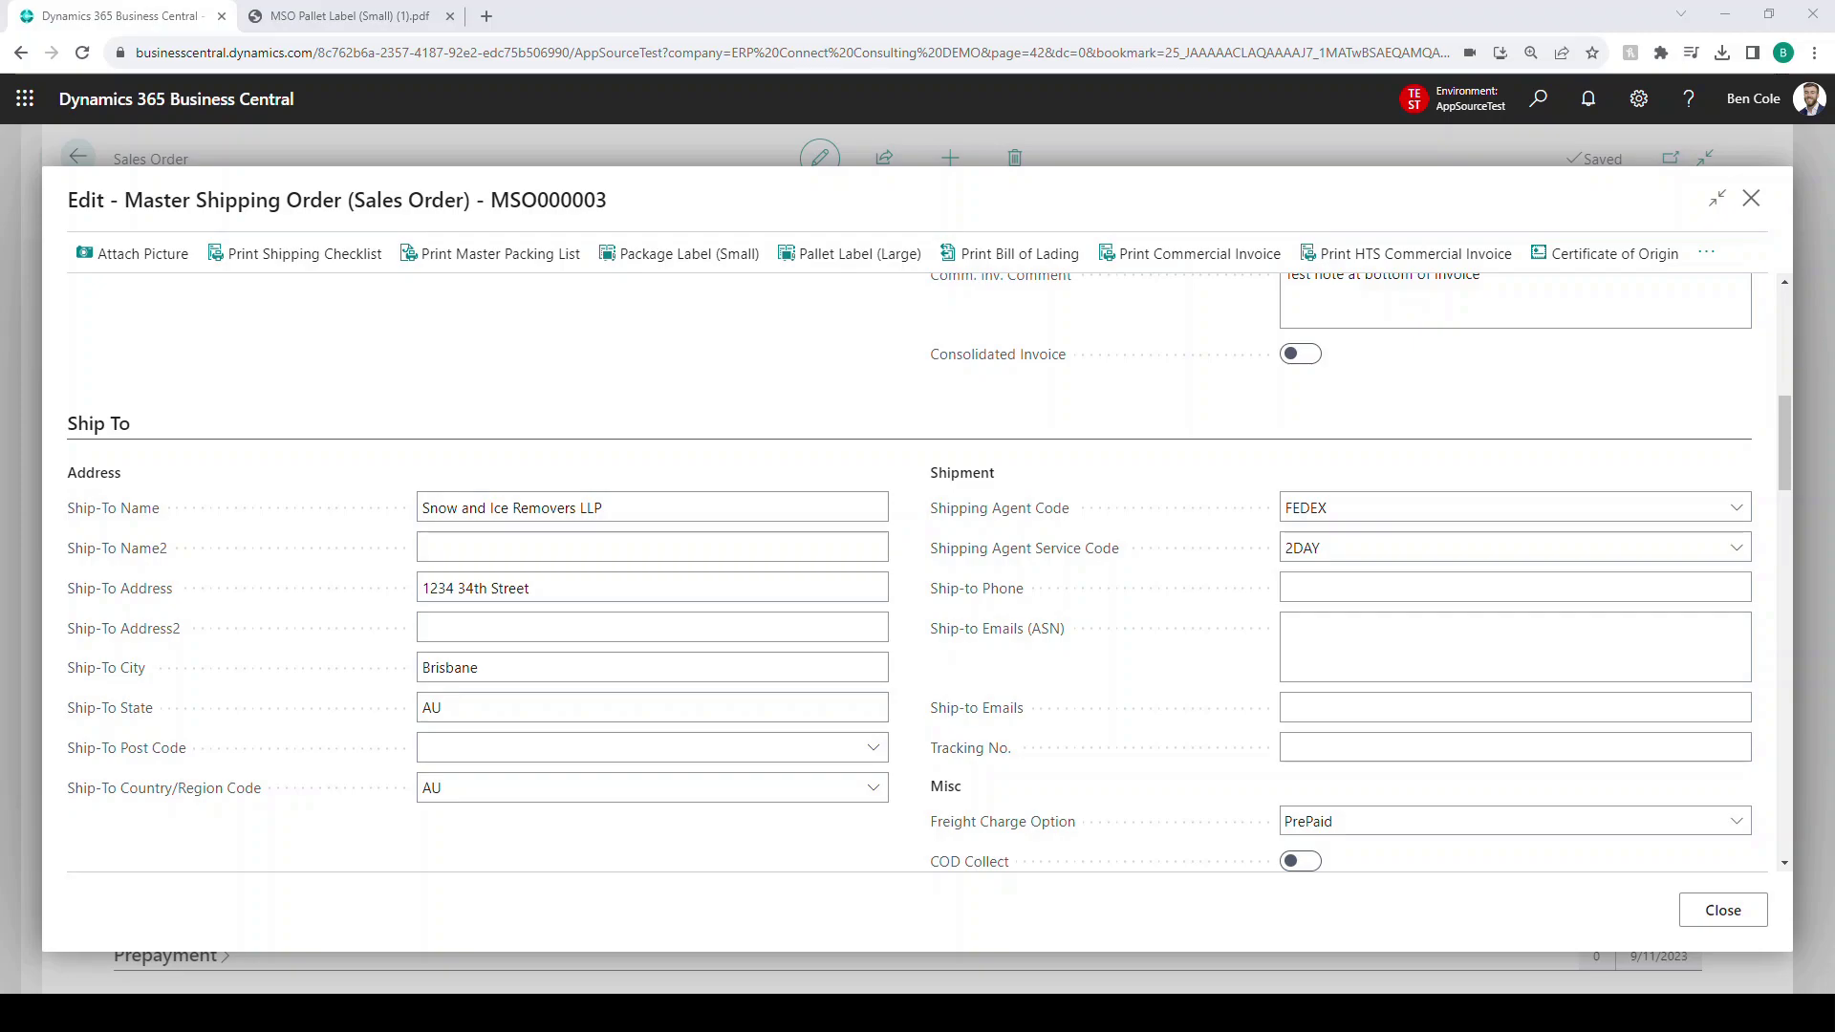
pyautogui.scroll(-2, 909, 572)
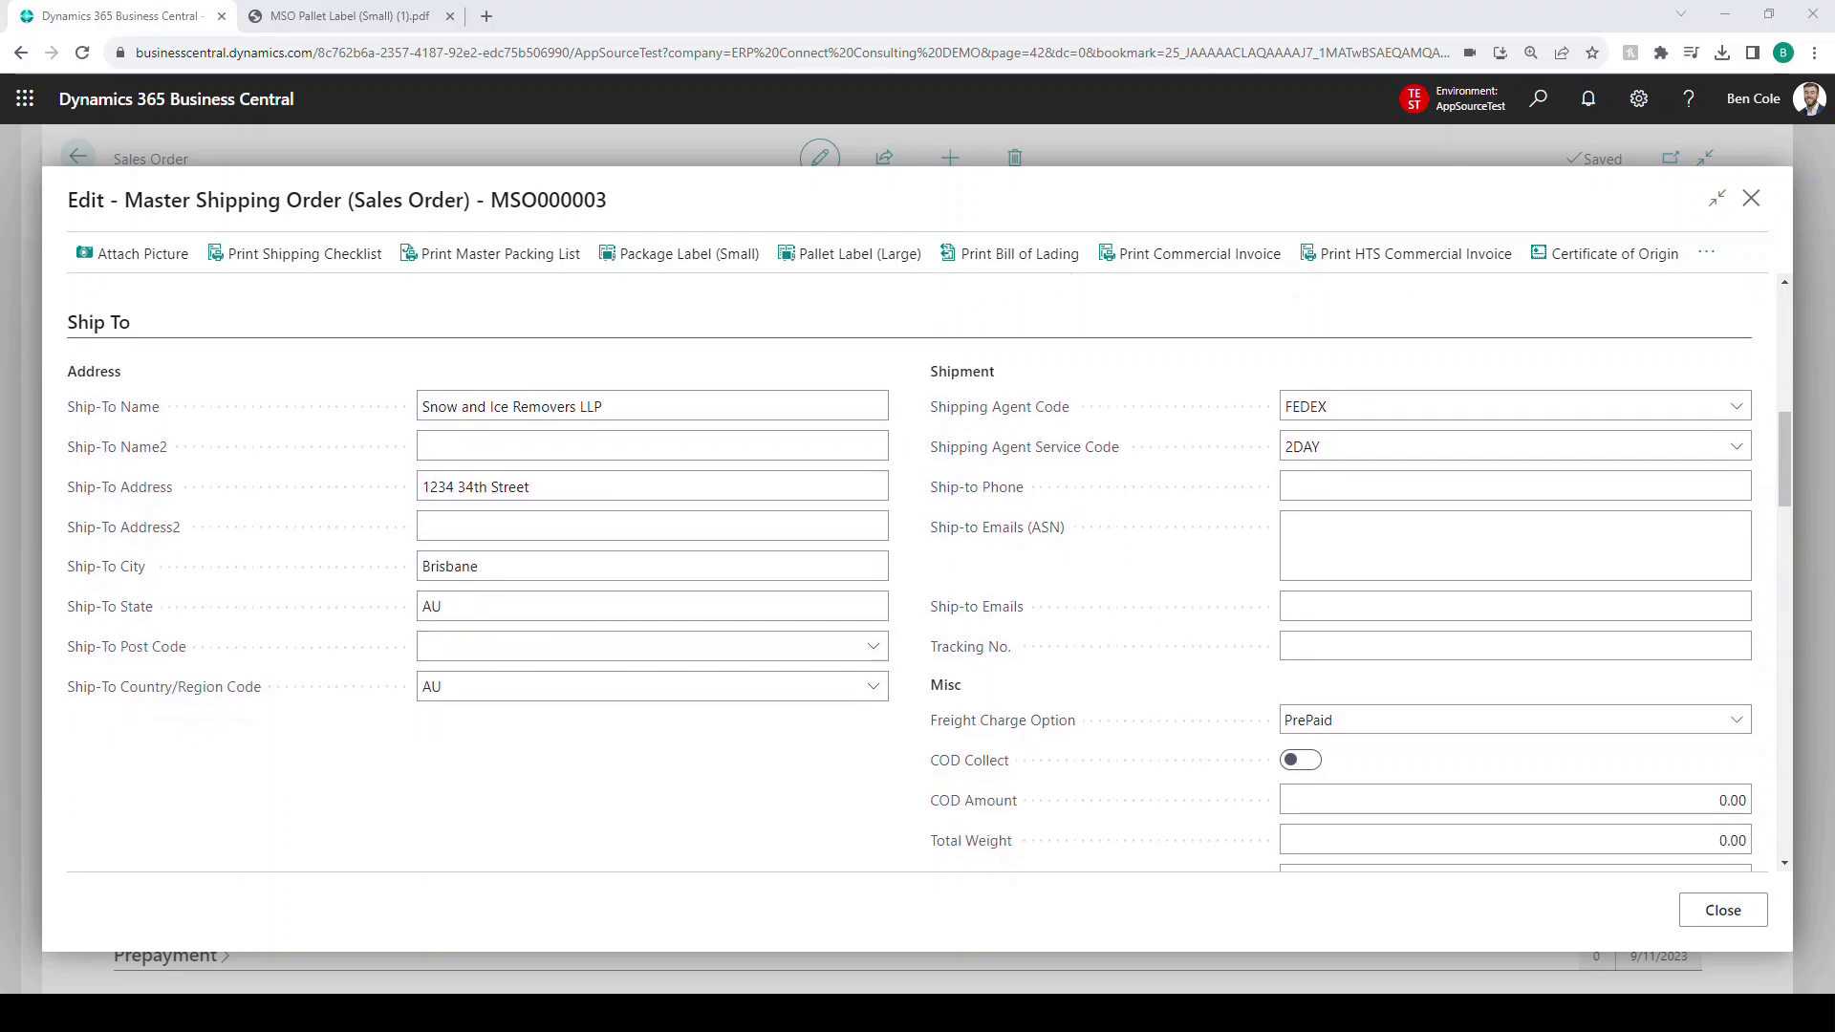
pyautogui.scroll(-1, 908, 571)
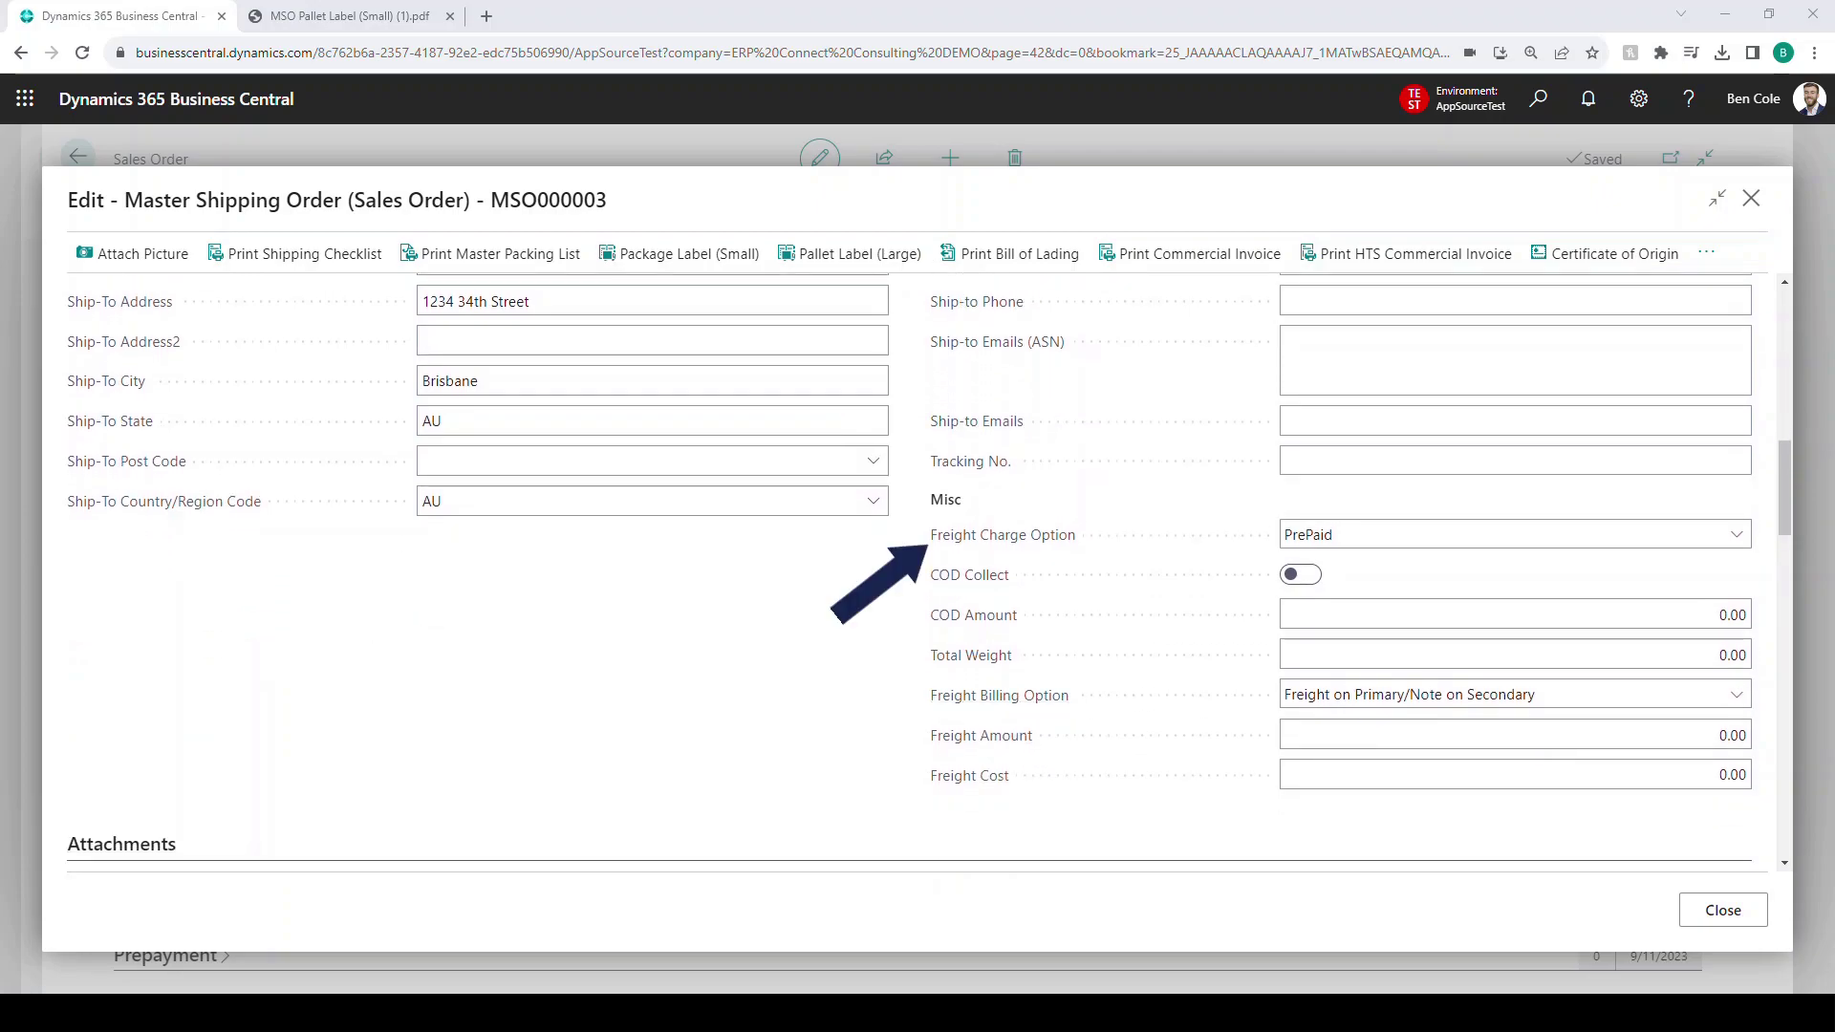
pyautogui.click(1515, 534)
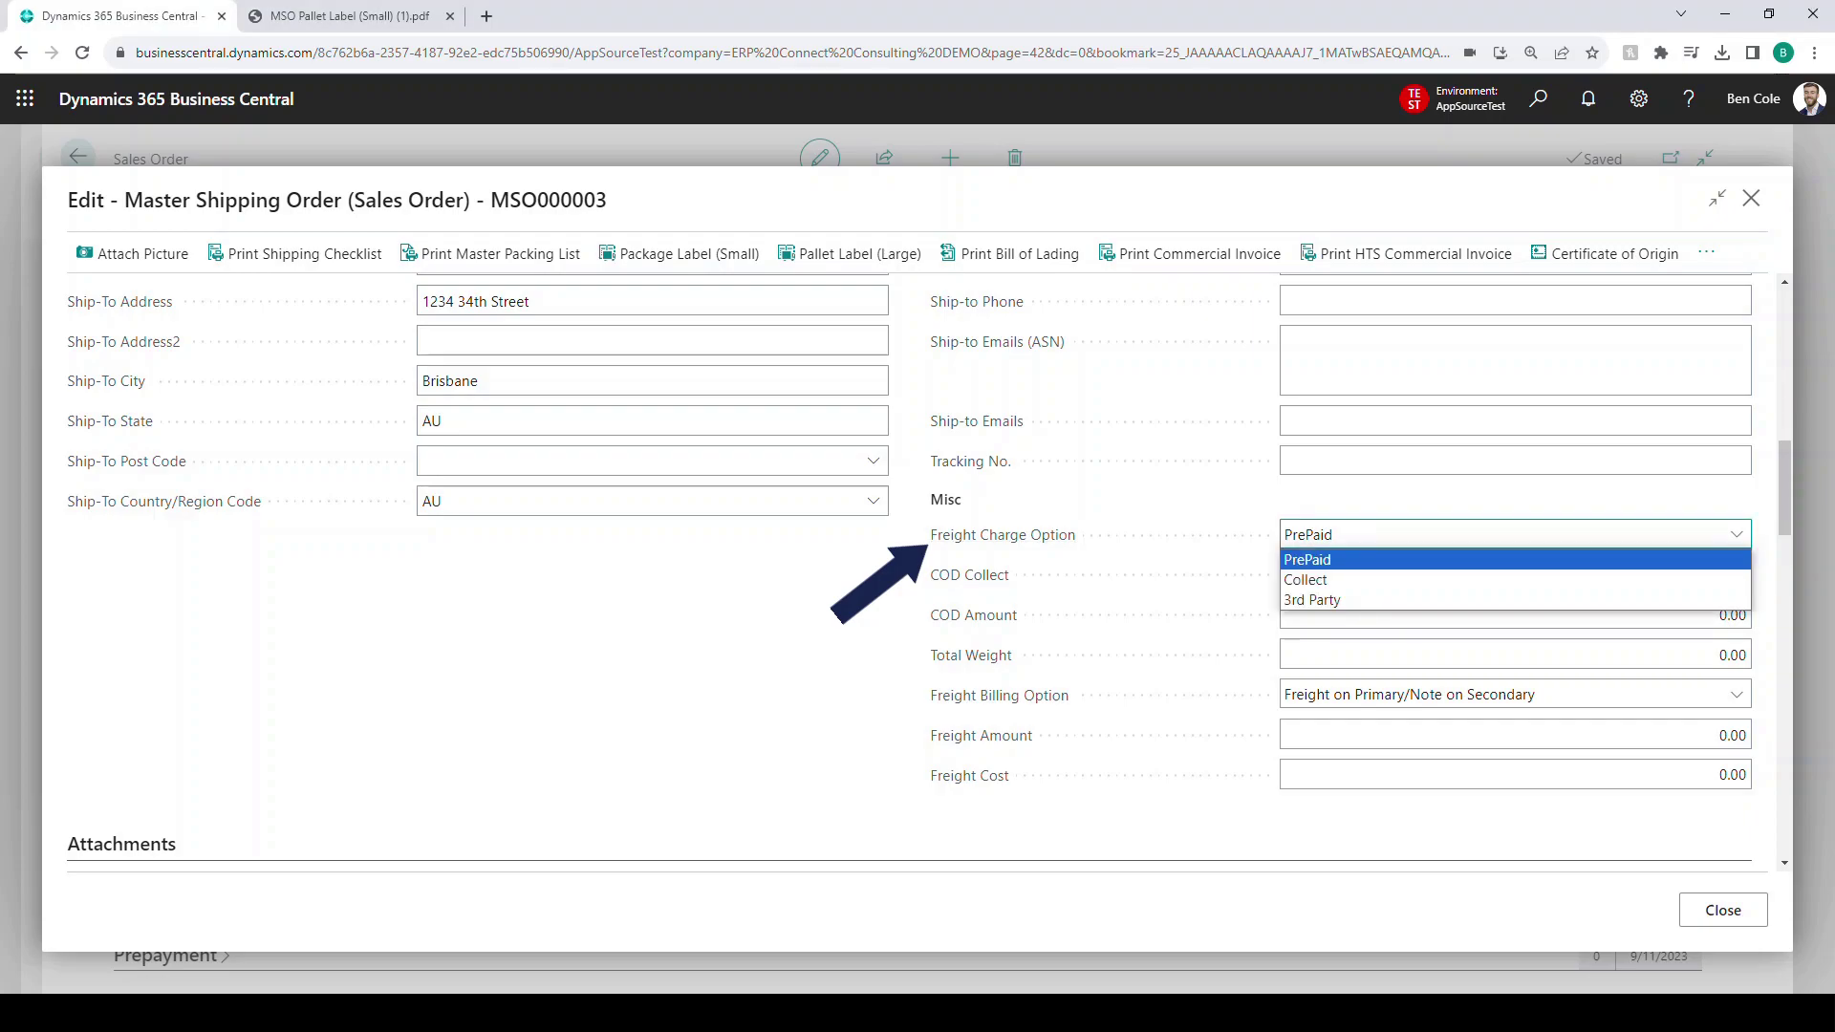
pyautogui.press('Escape')
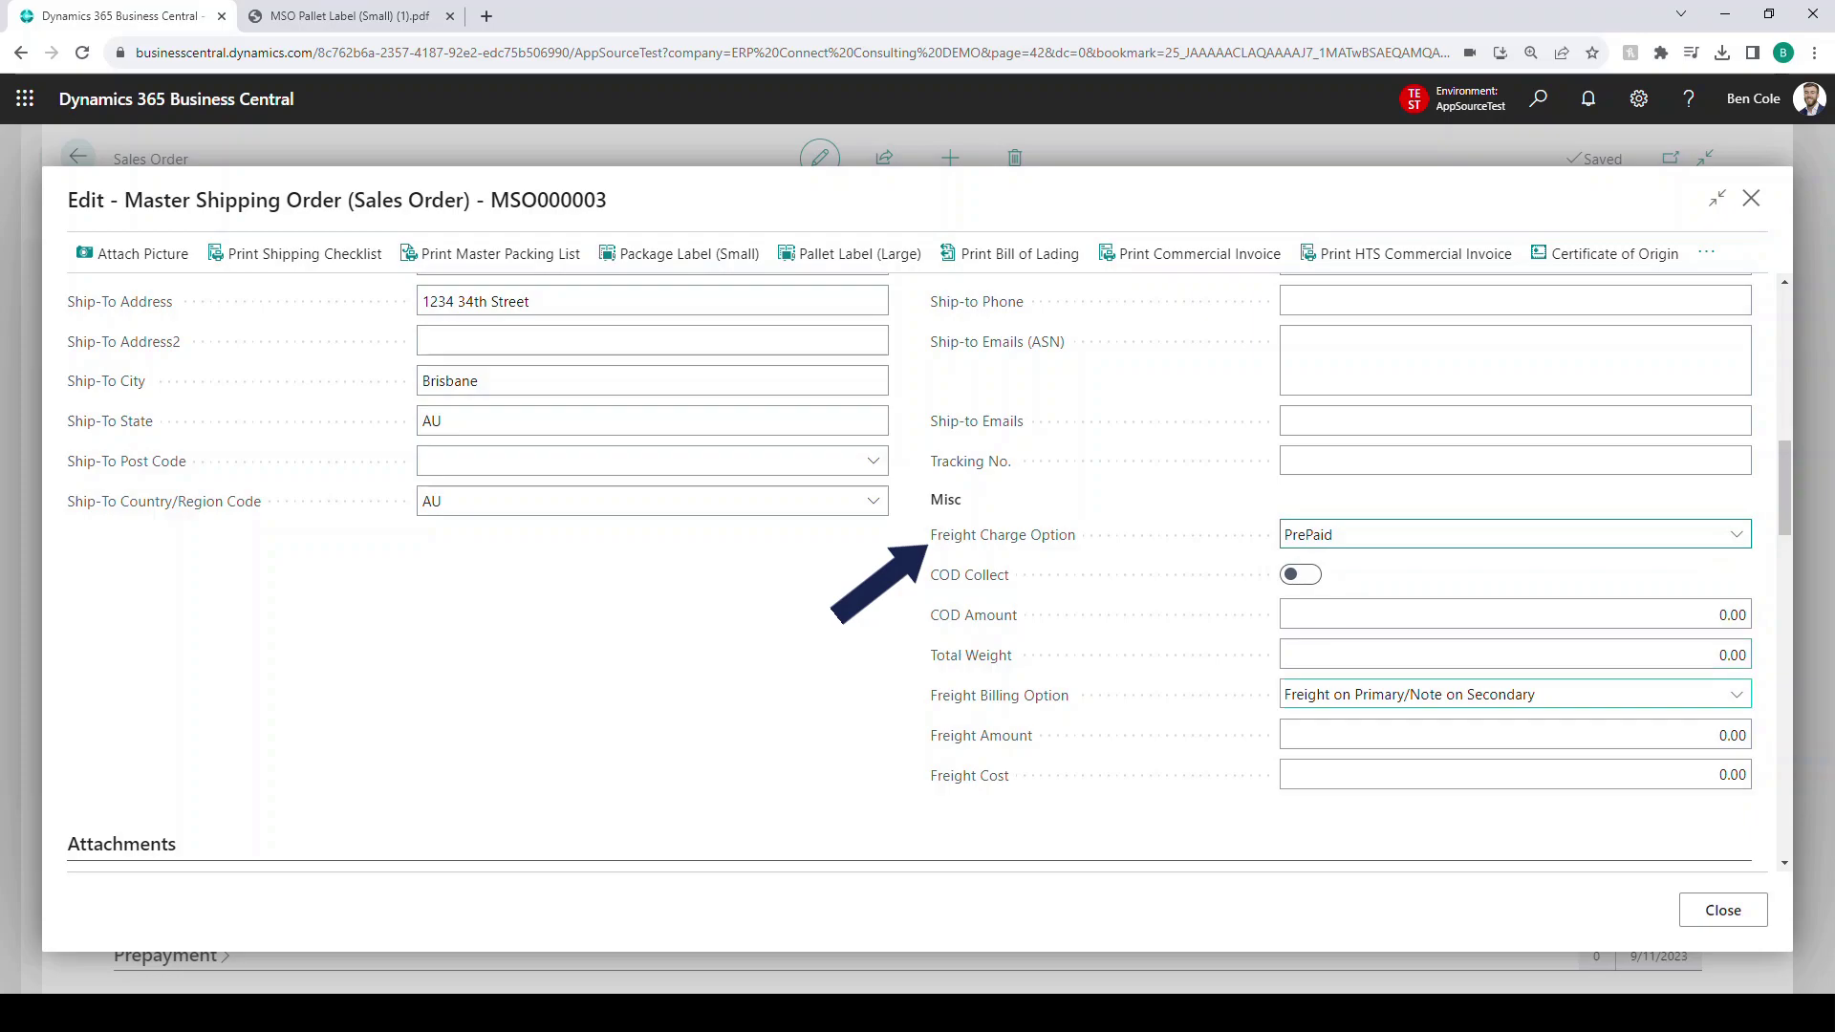
pyautogui.click(1516, 695)
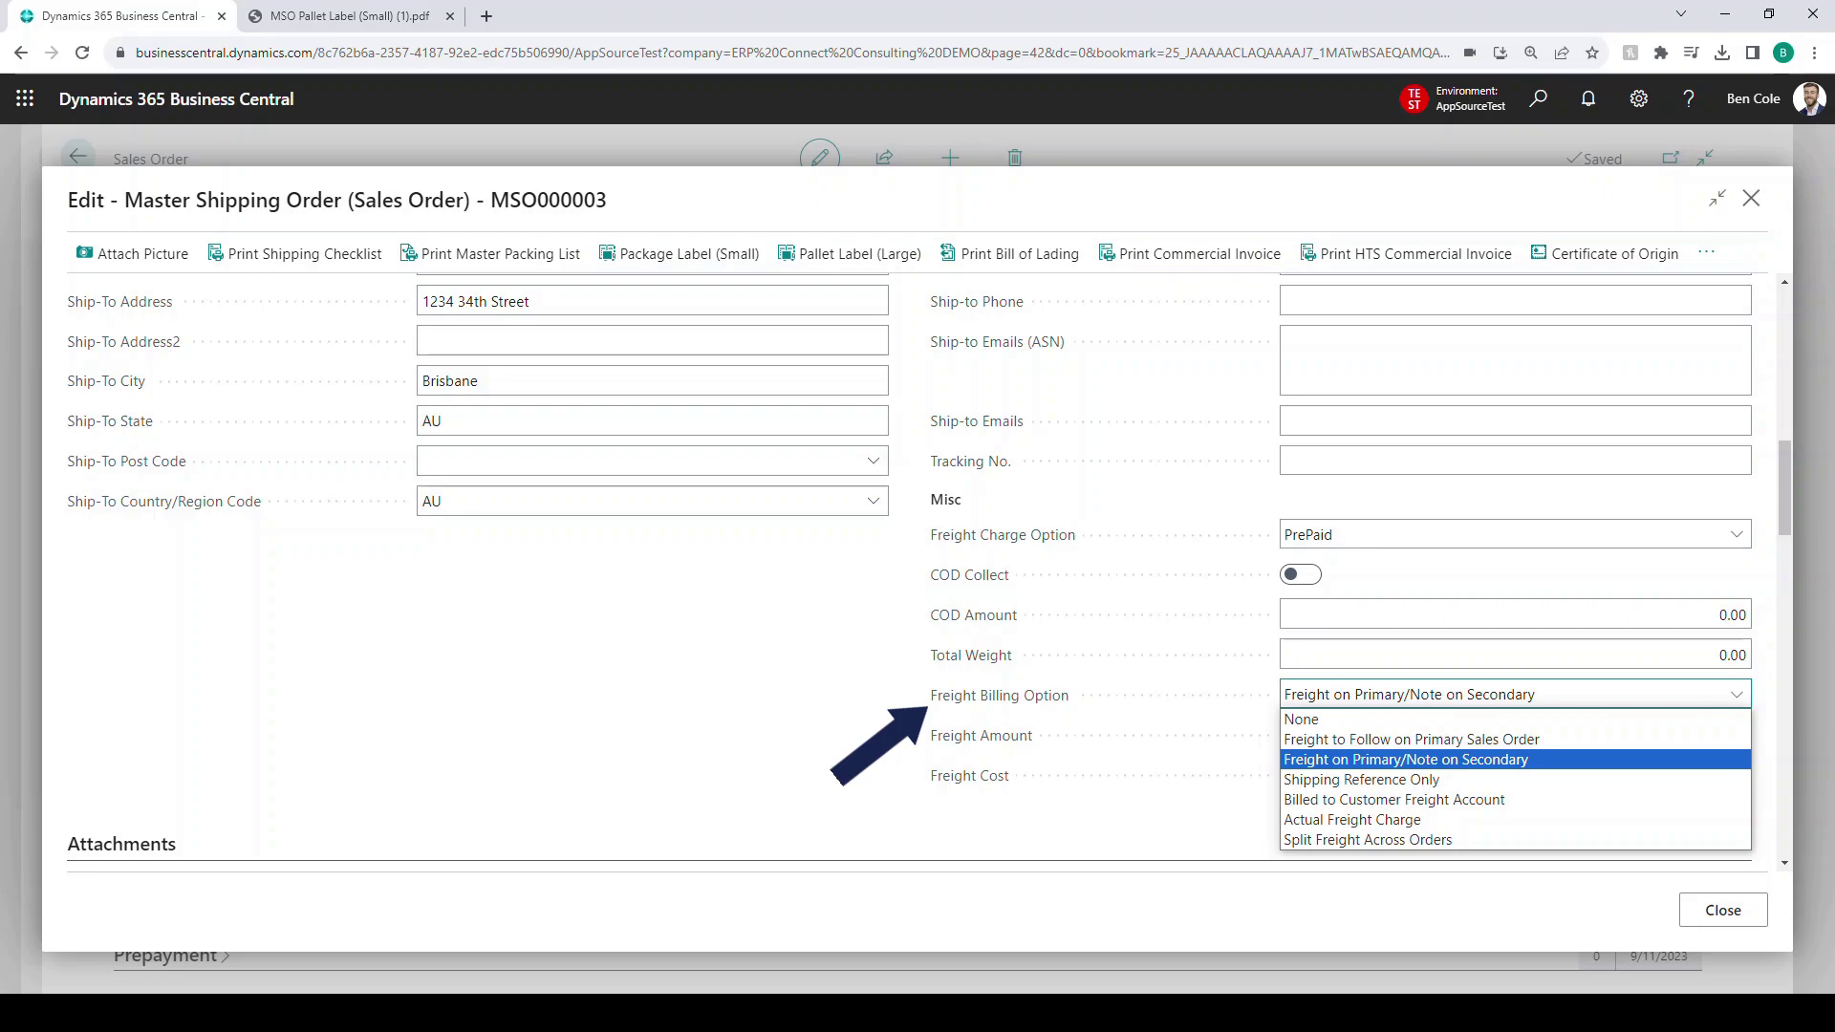
pyautogui.press('Escape')
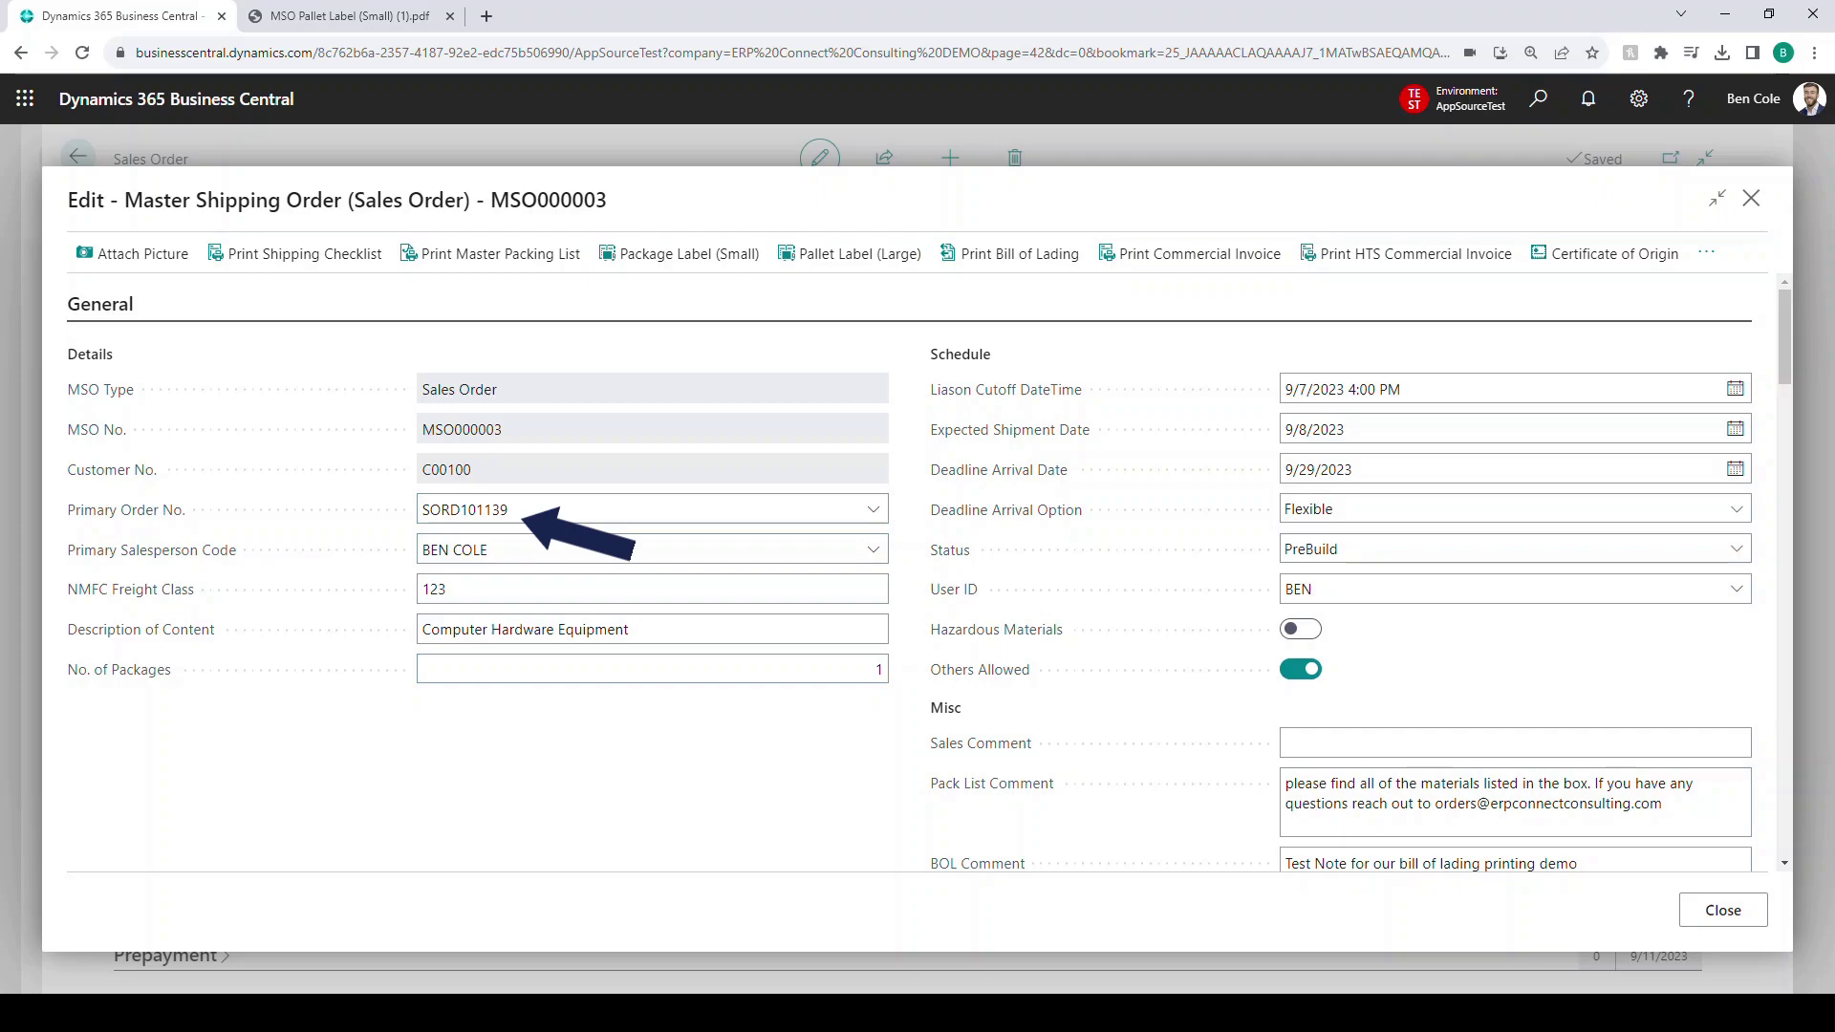
pyautogui.scroll(-9, 929, 571)
pyautogui.scroll(-1, 929, 572)
pyautogui.click(1516, 695)
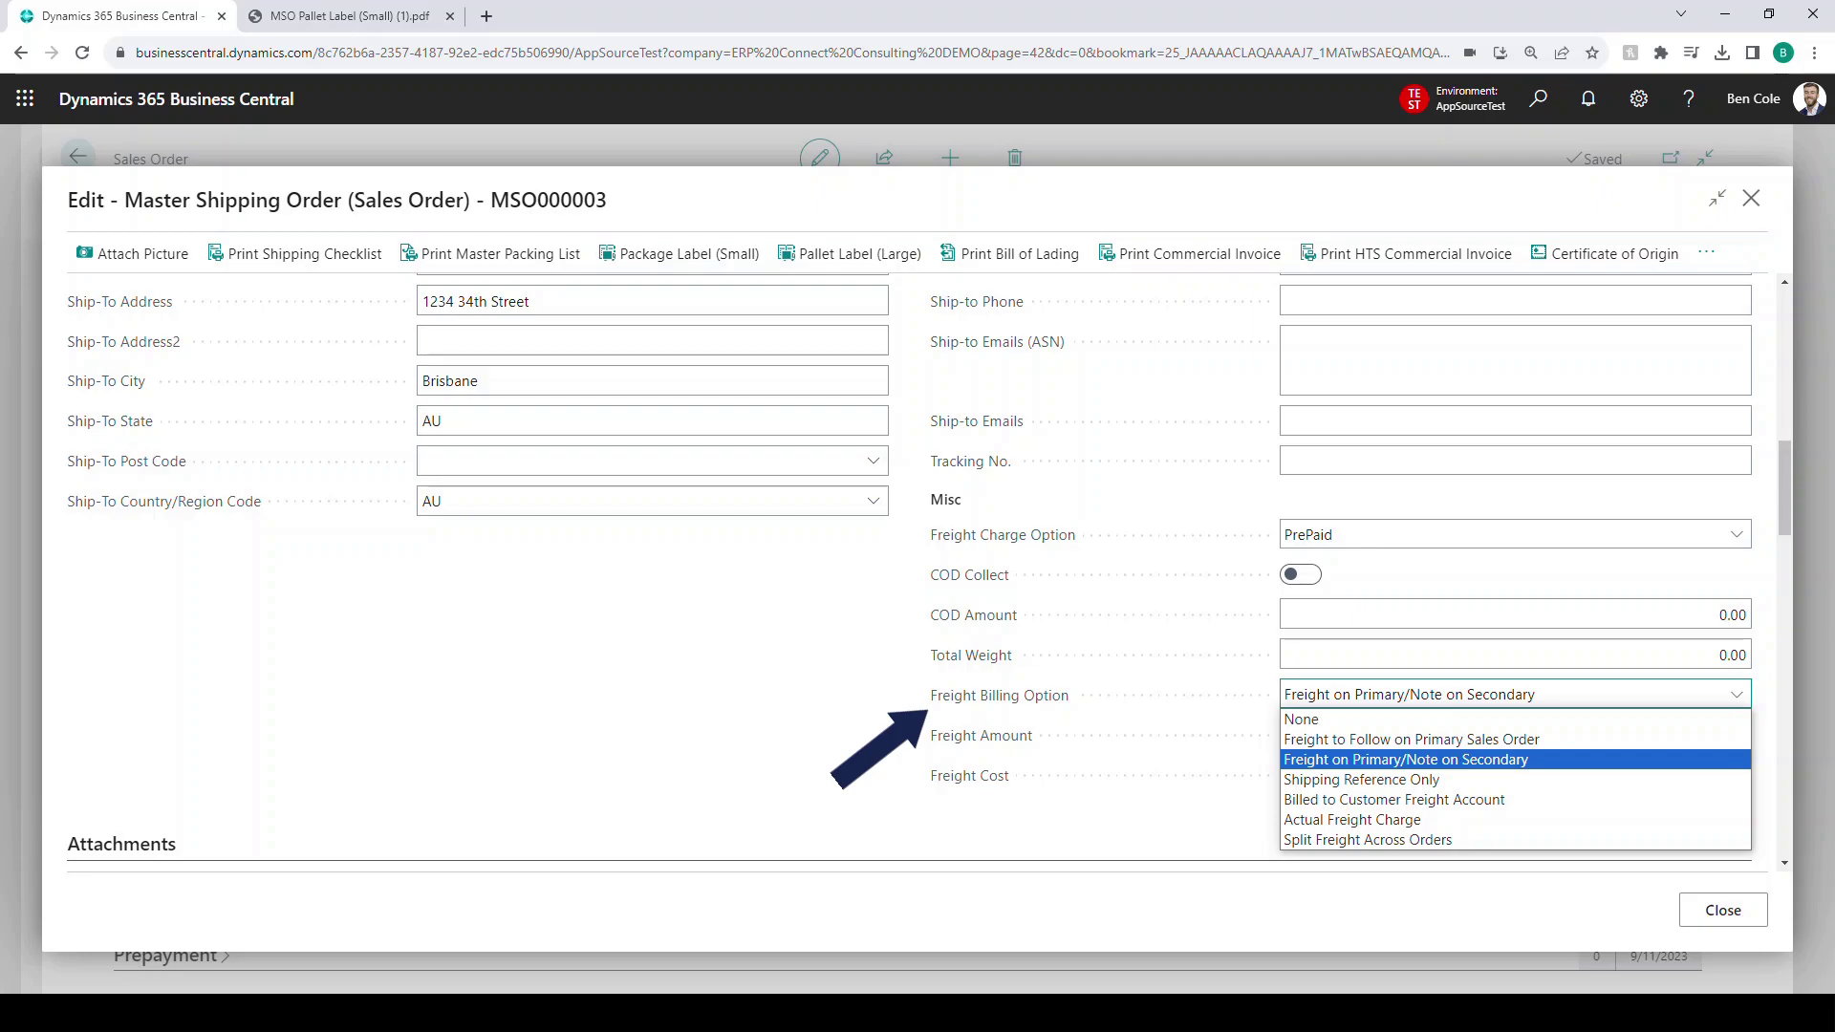
pyautogui.scroll(2, 917, 573)
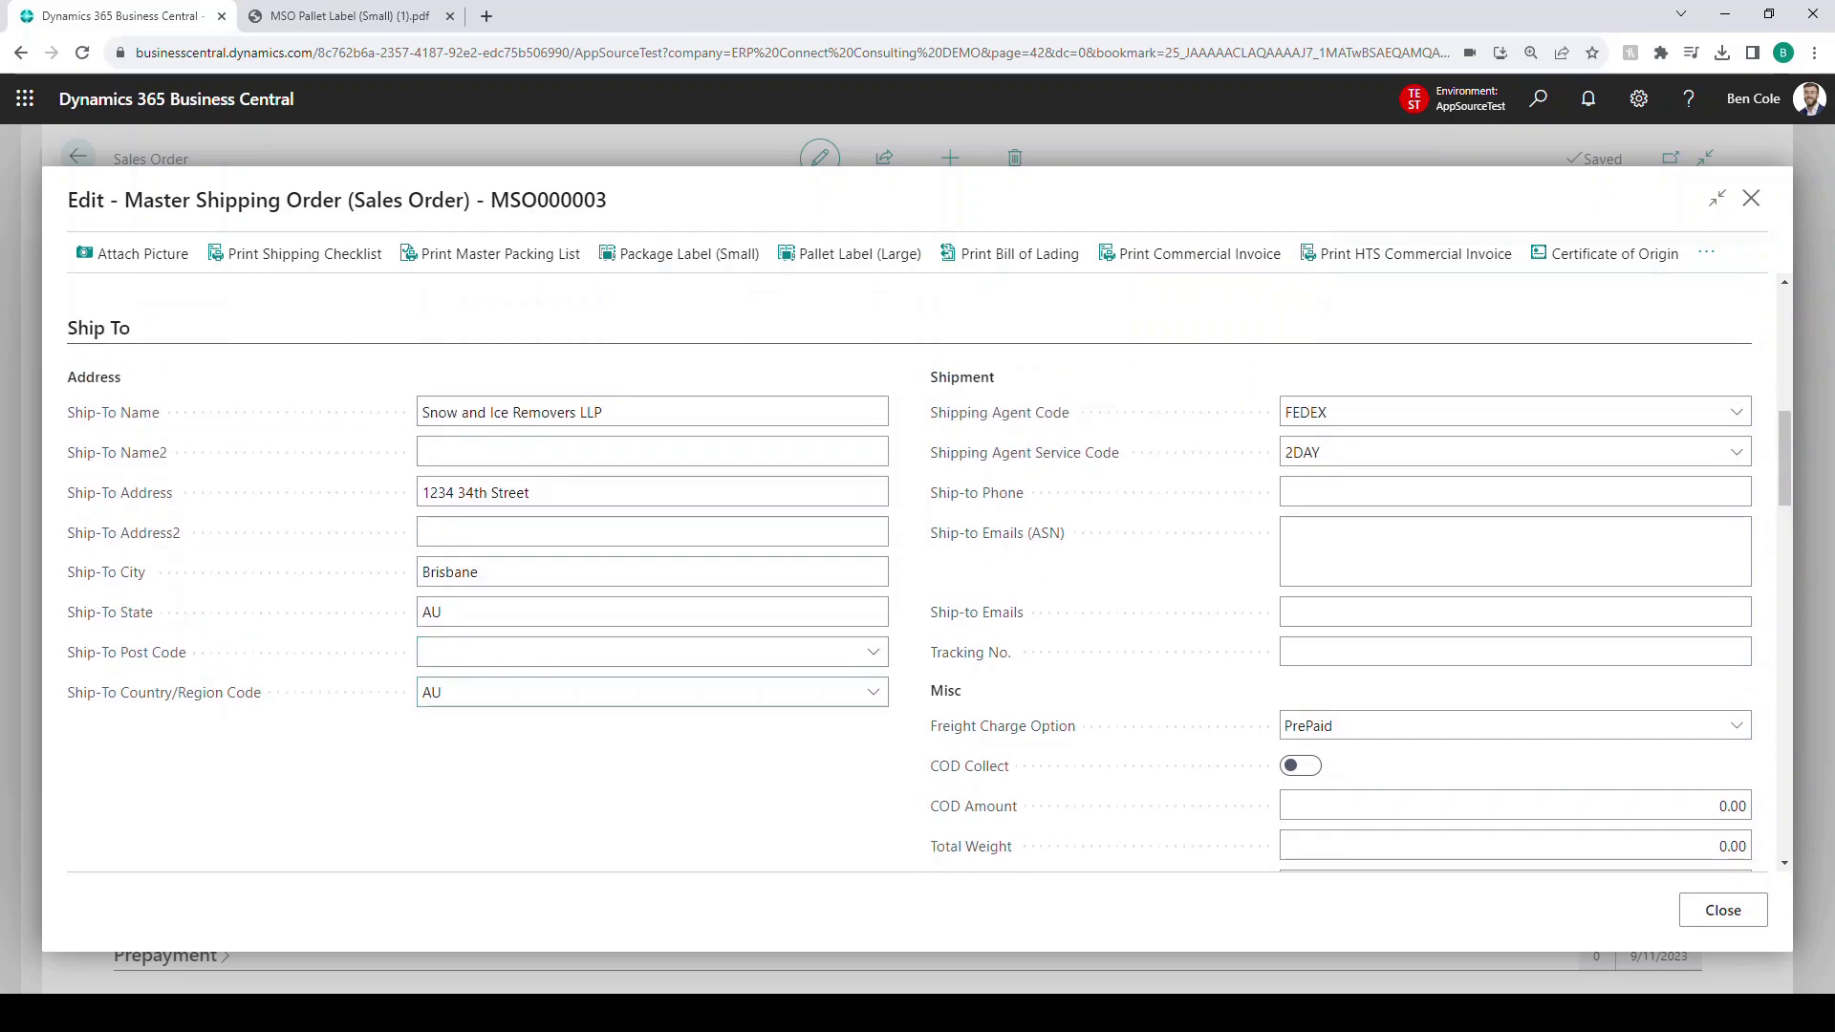
pyautogui.scroll(-7, 917, 574)
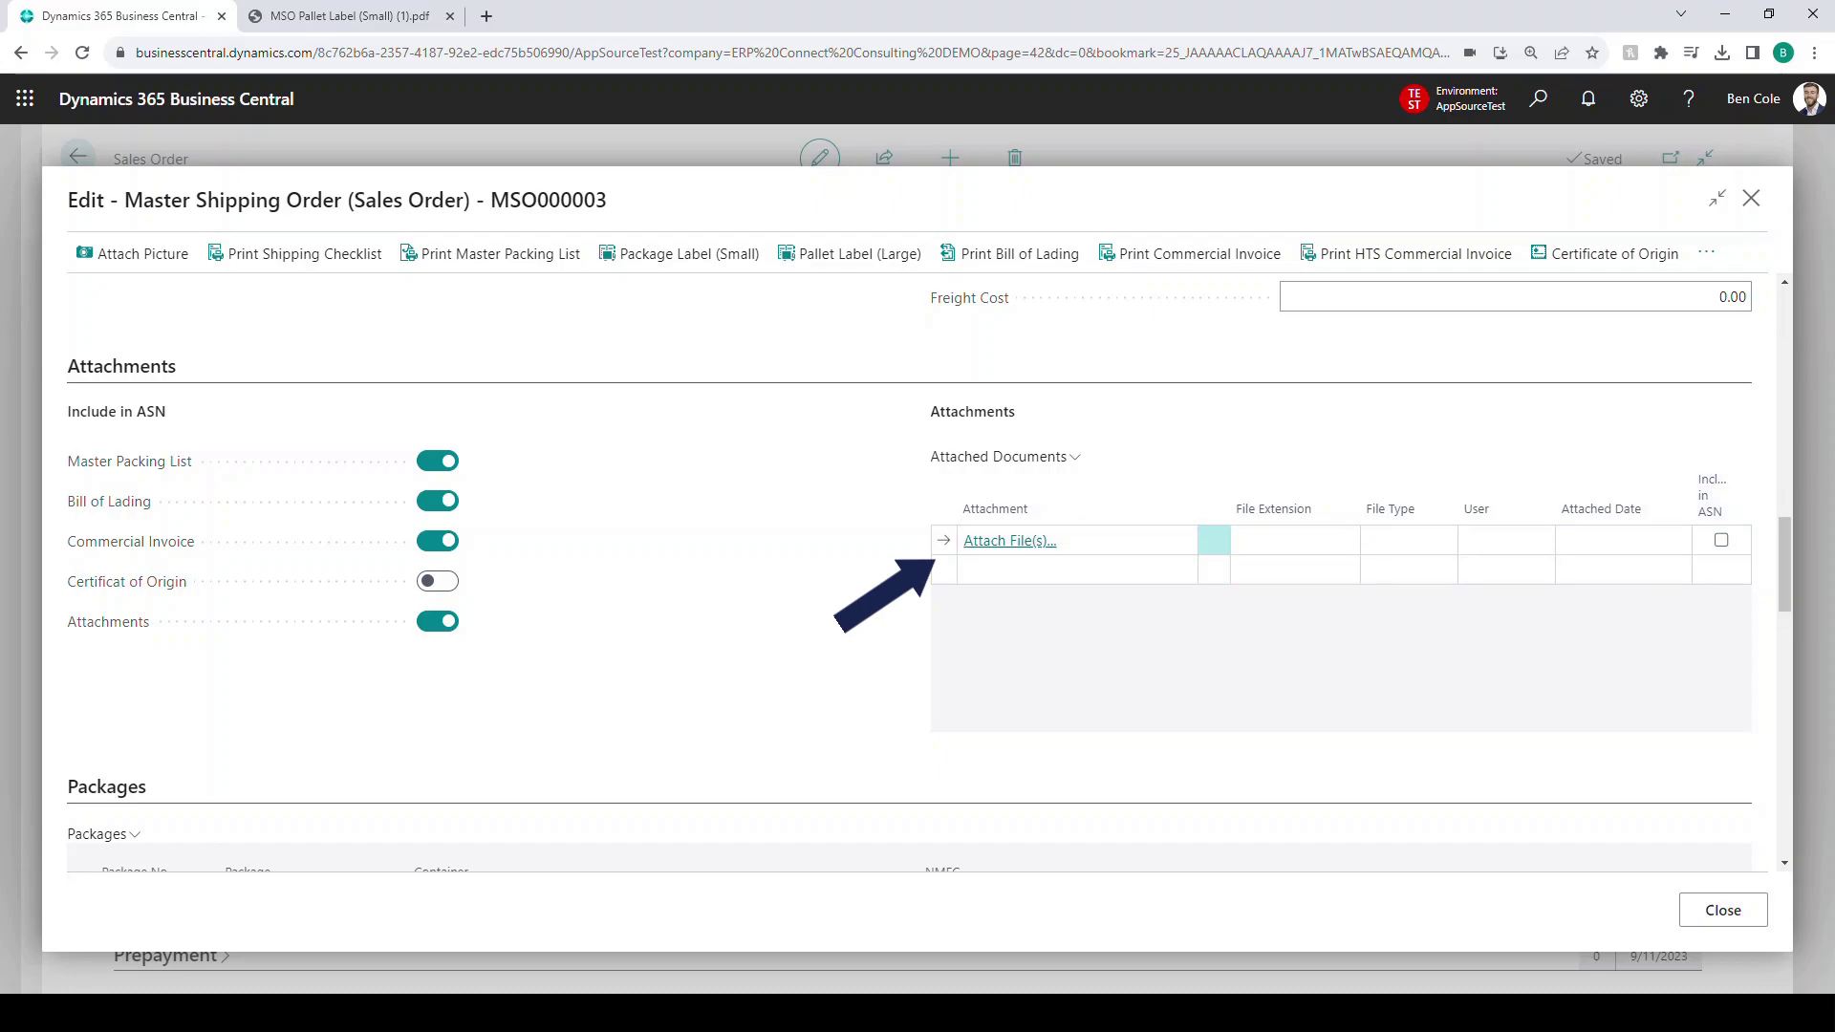
# - Take and upload a camera photo to MSO000003, then switch on Certificate of Origin under Include in ASN
pyautogui.click(133, 253)
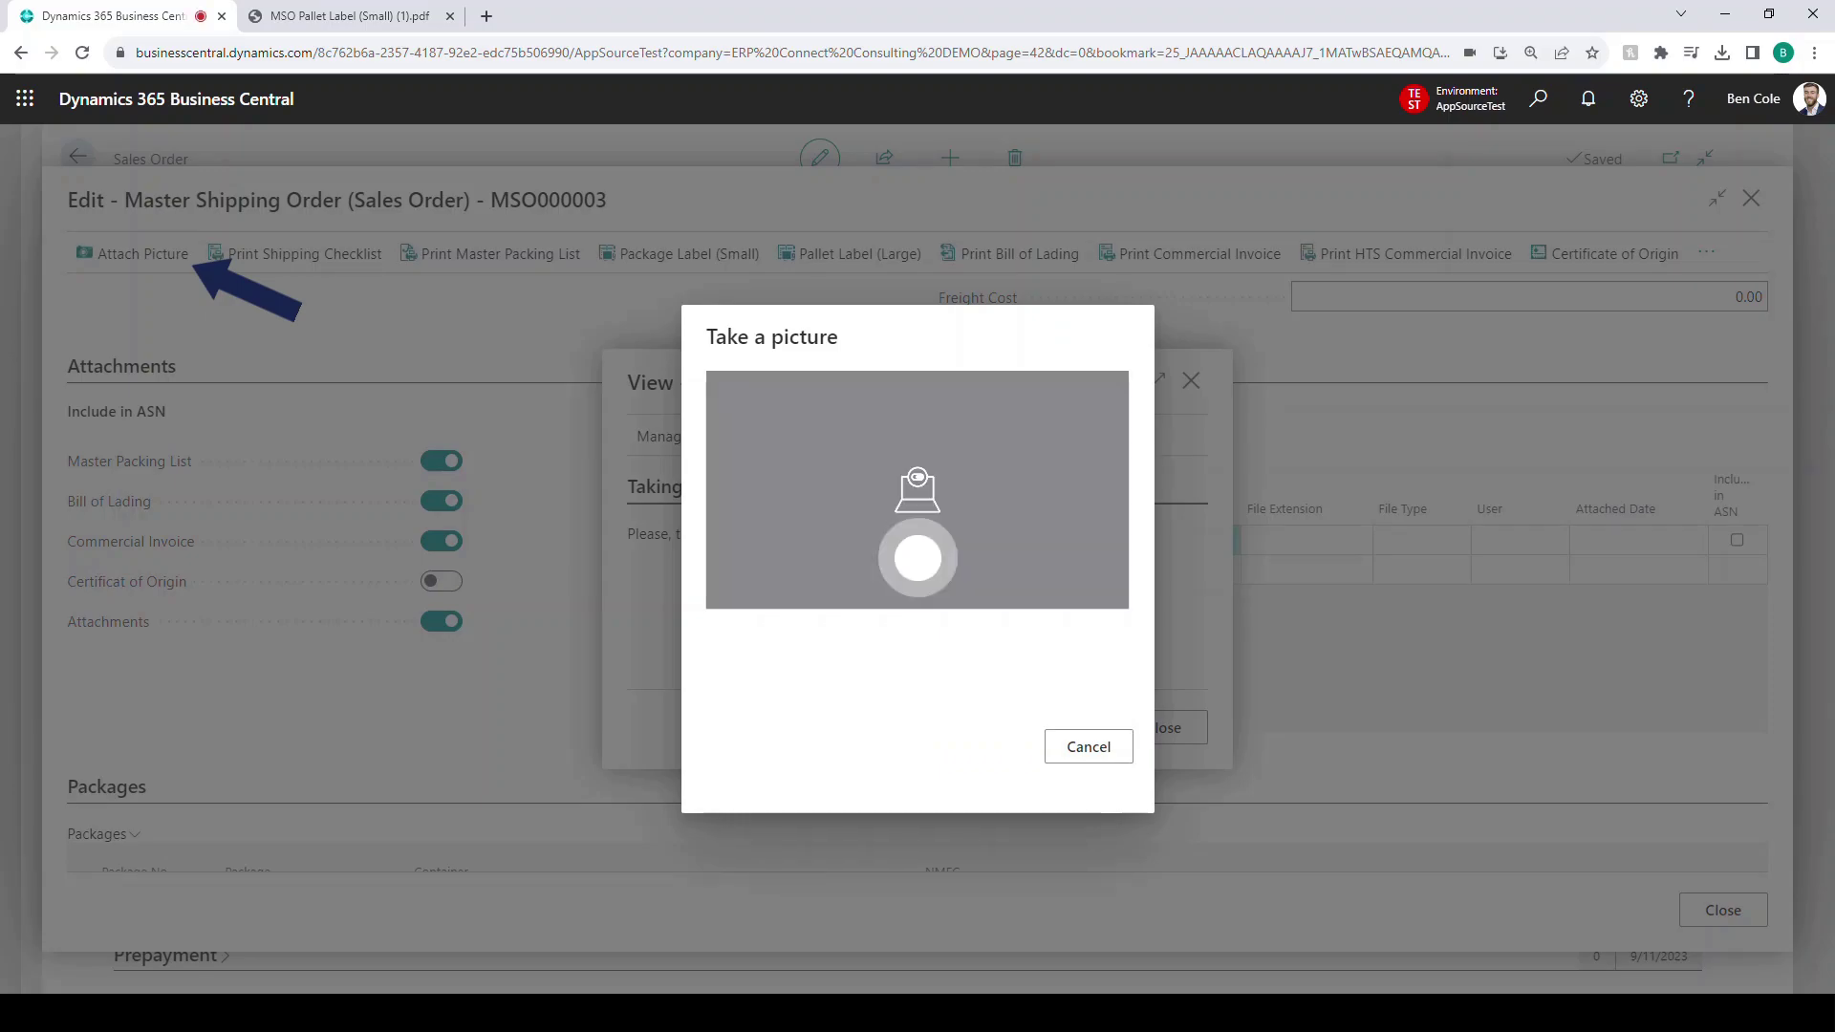
pyautogui.click(917, 558)
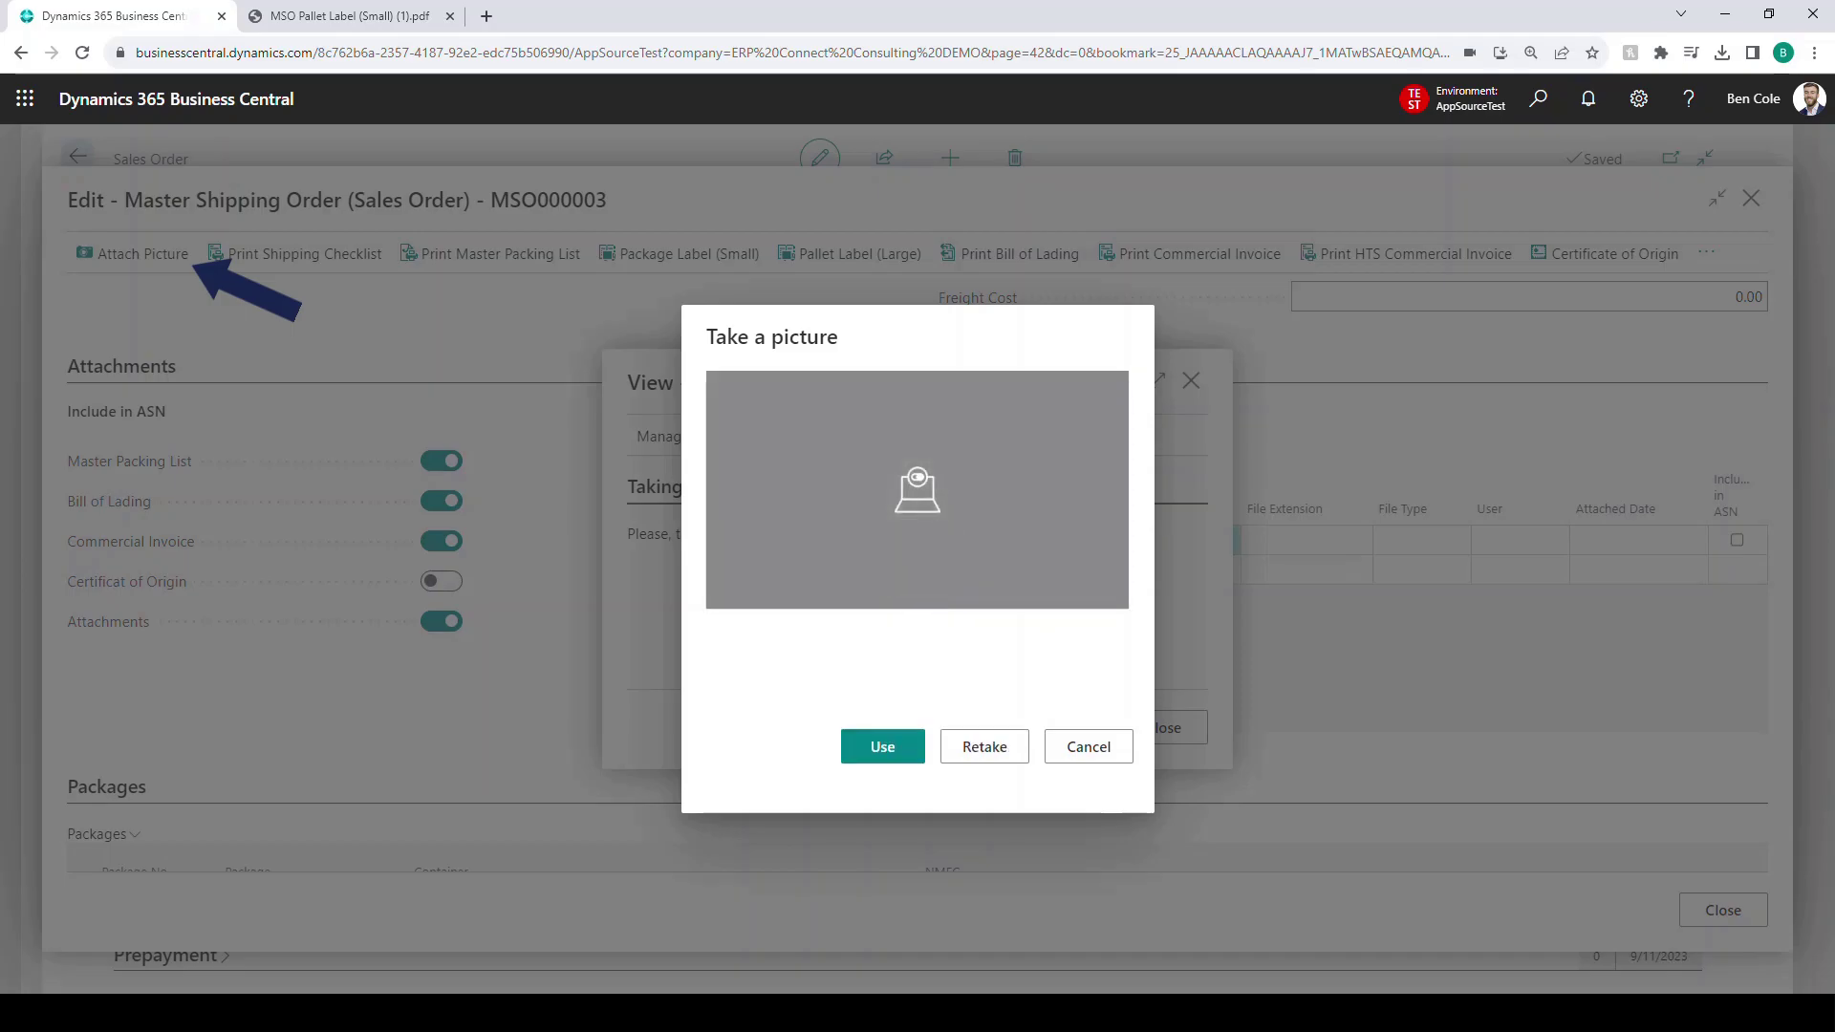
pyautogui.click(882, 746)
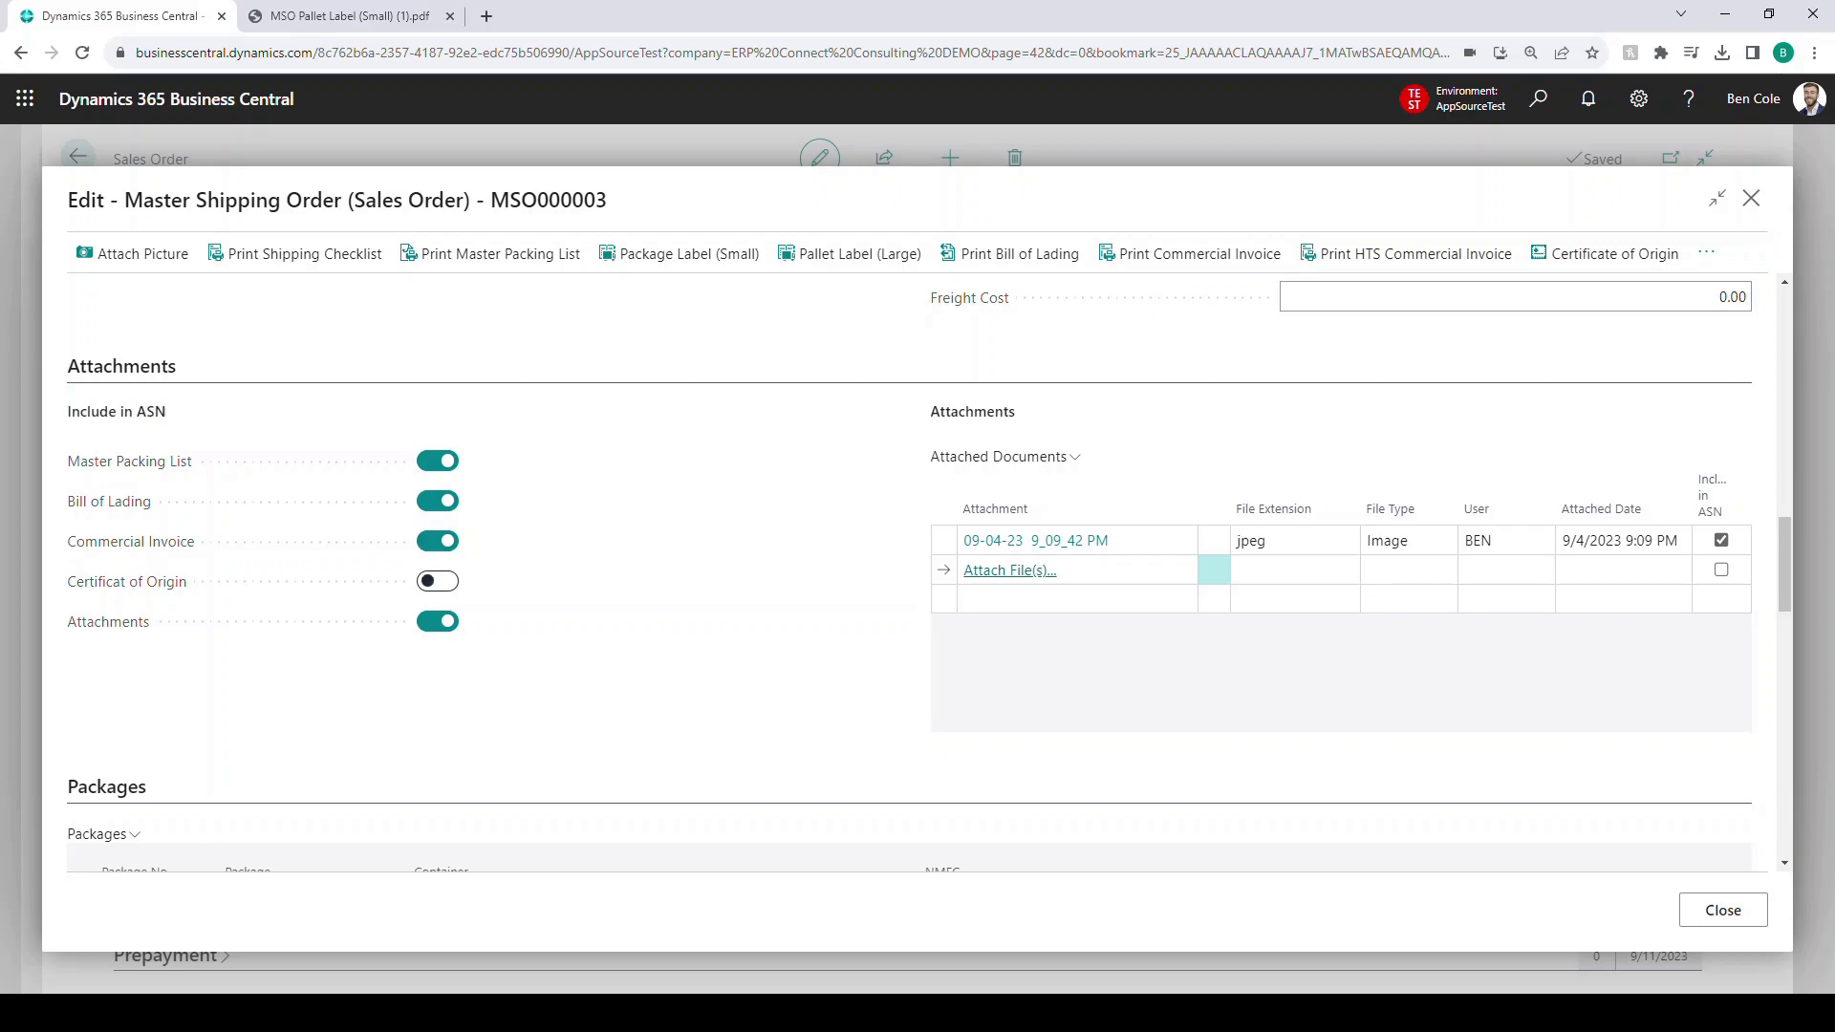
pyautogui.click(437, 581)
pyautogui.scroll(-4, 908, 573)
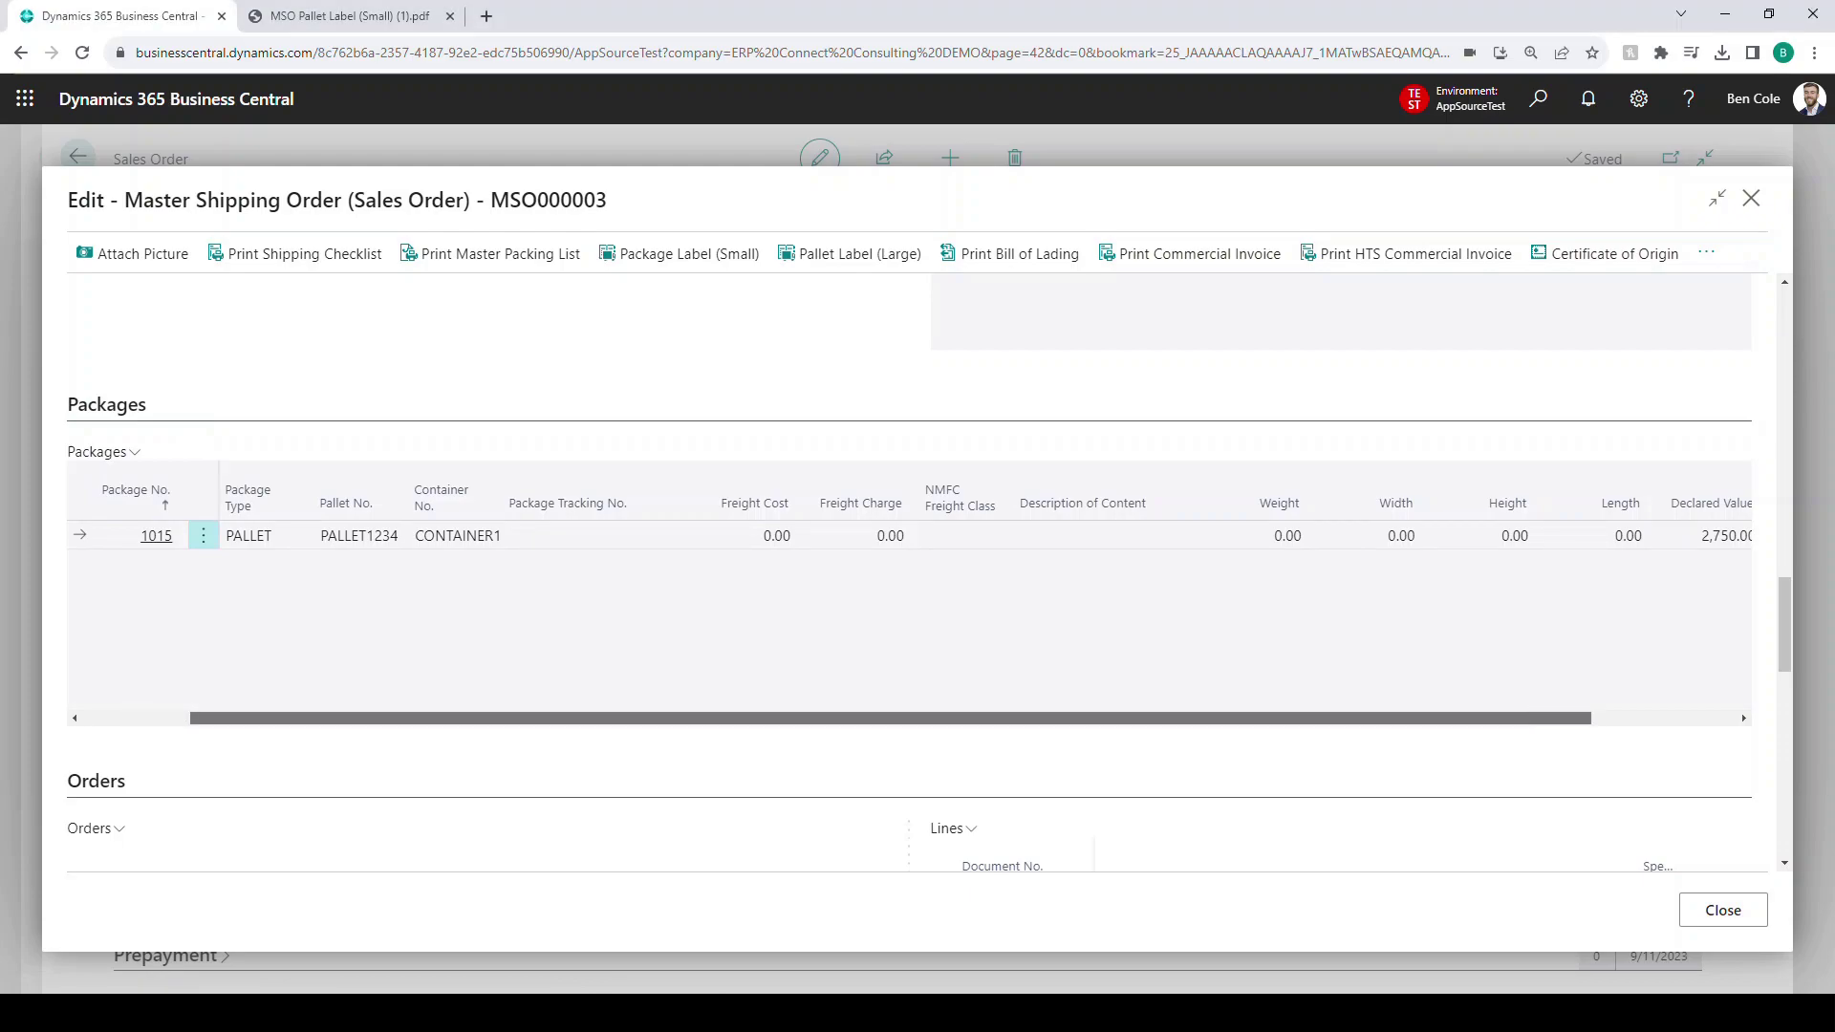
pyautogui.hscroll(5, 908, 592)
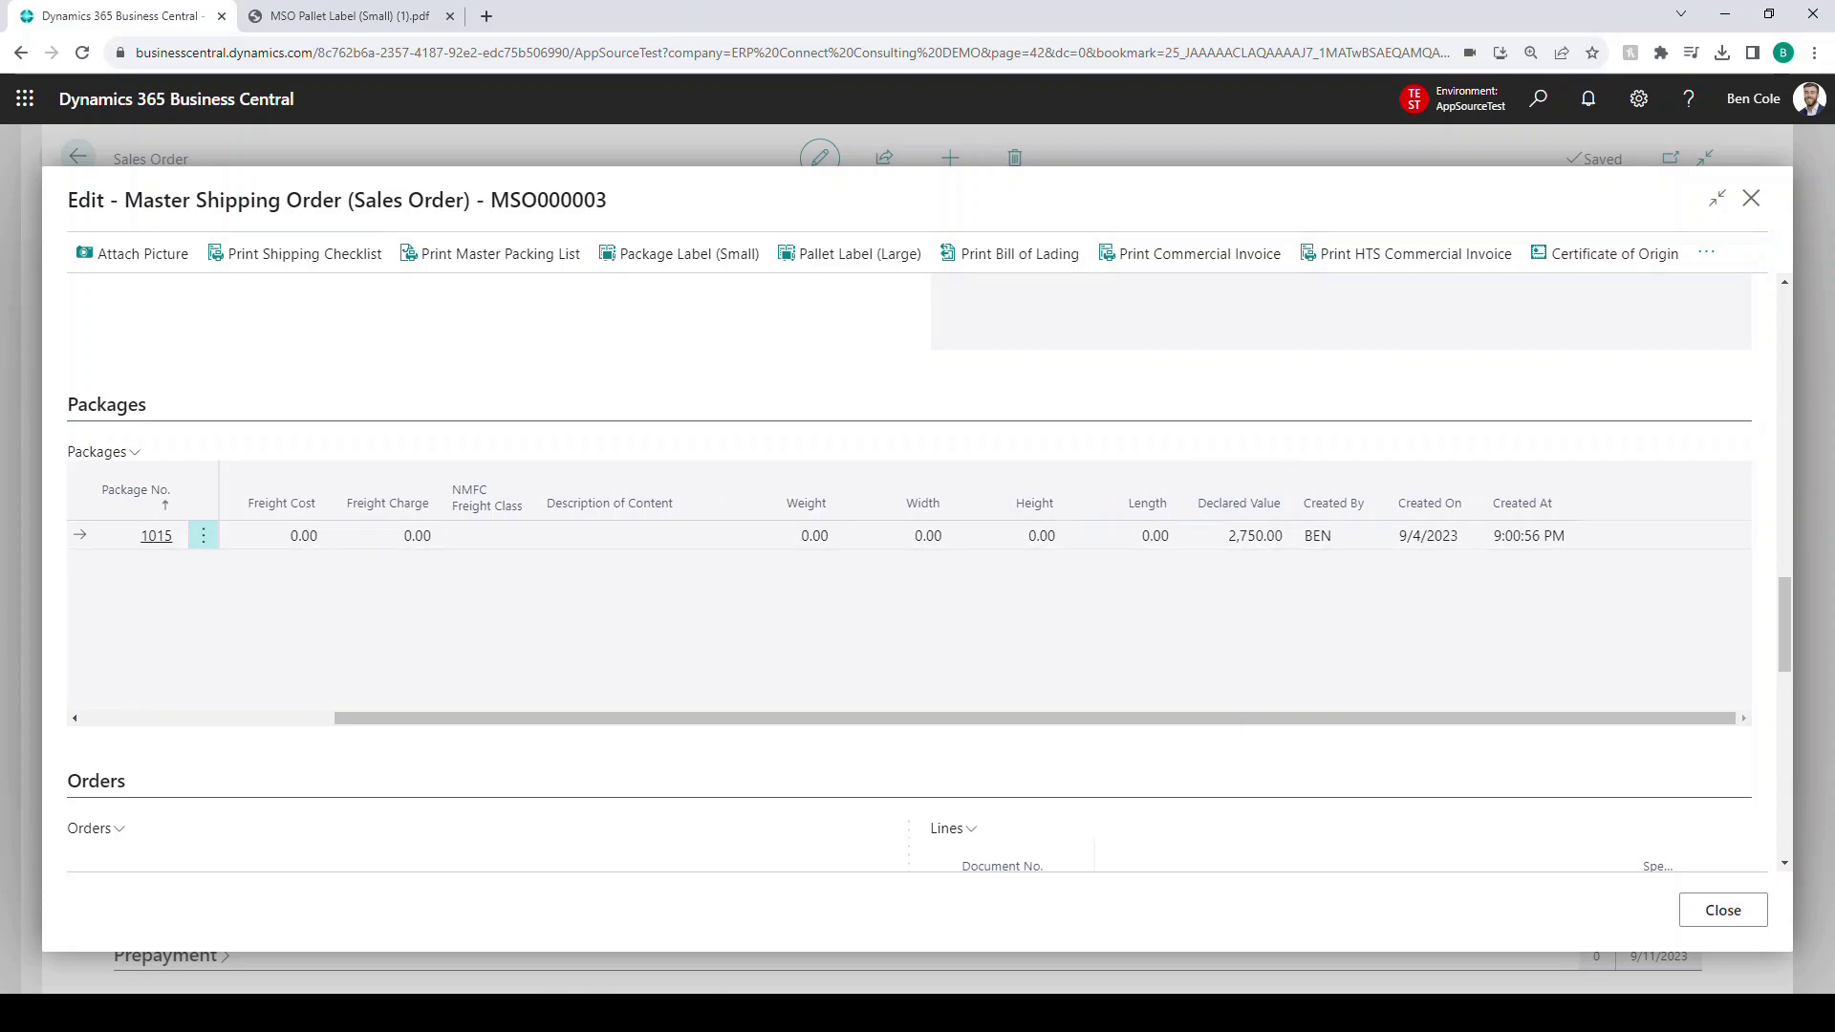
pyautogui.moveTo(1035, 718); pyautogui.dragTo(783, 717)
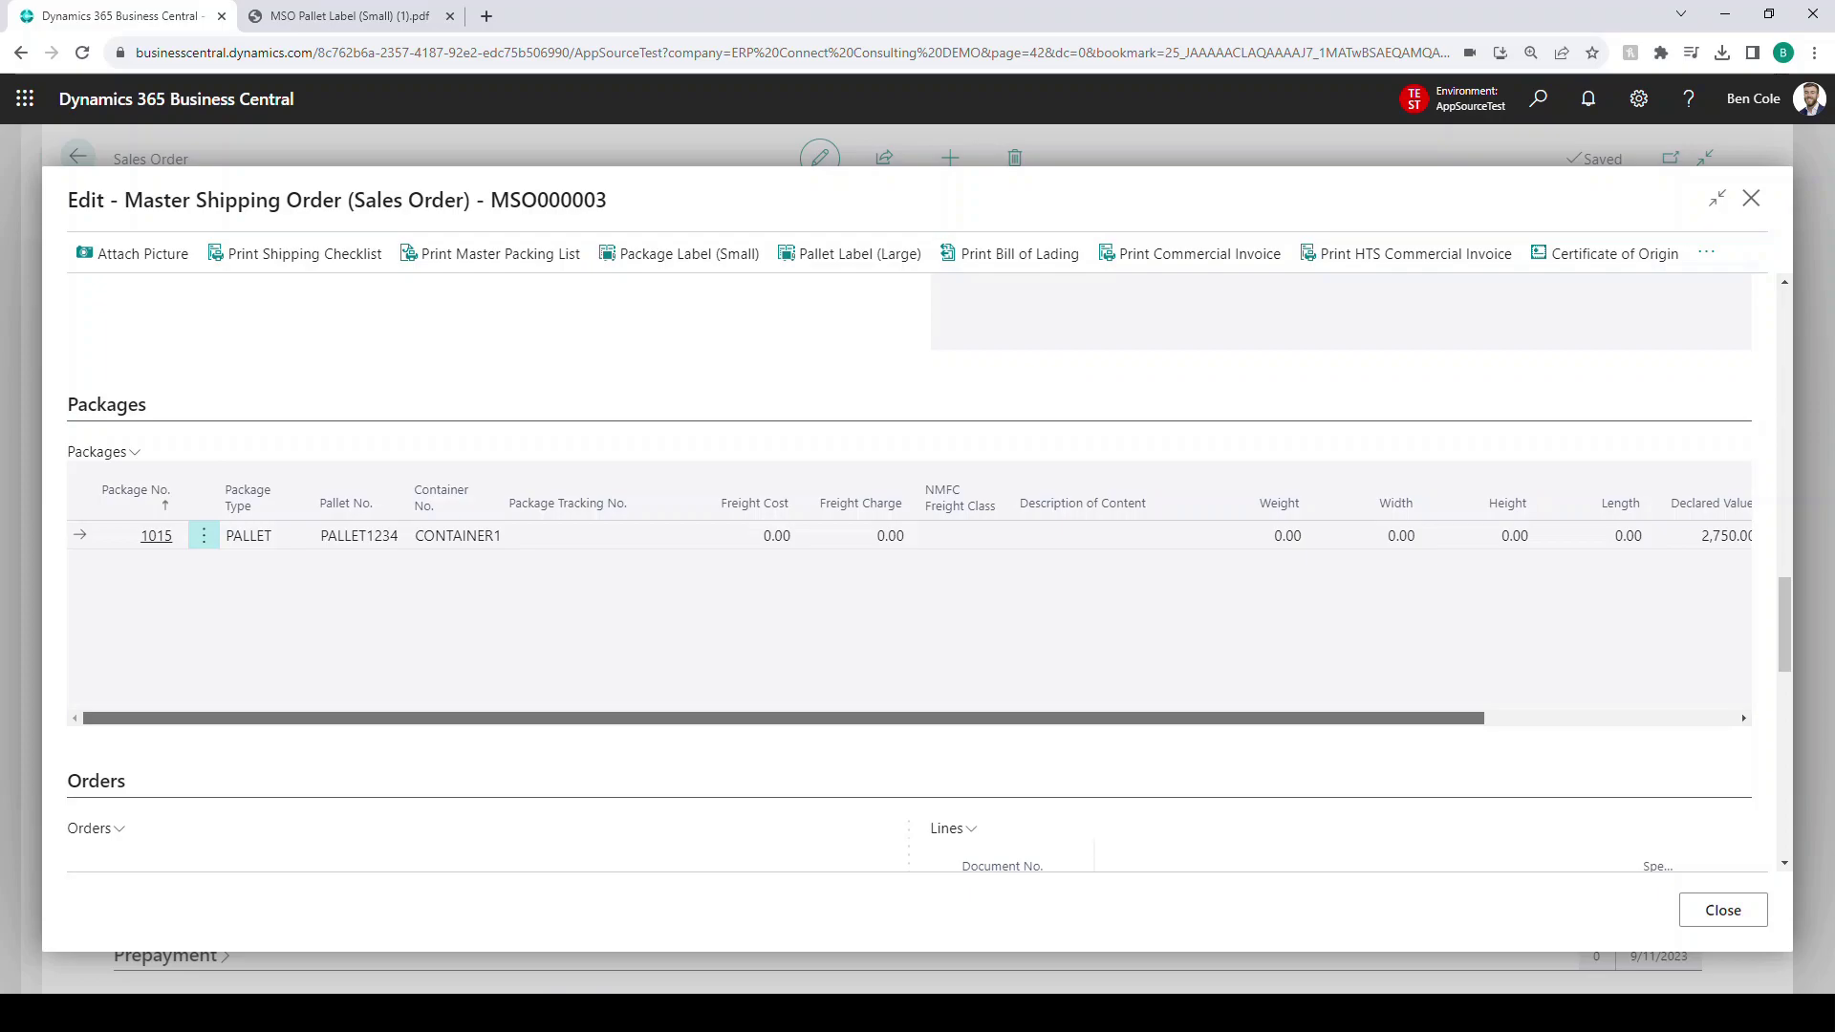
# - Search 'sales order' with Alt+Q to open the Sales Orders list and start a new order
pyautogui.scroll(-4, 907, 573)
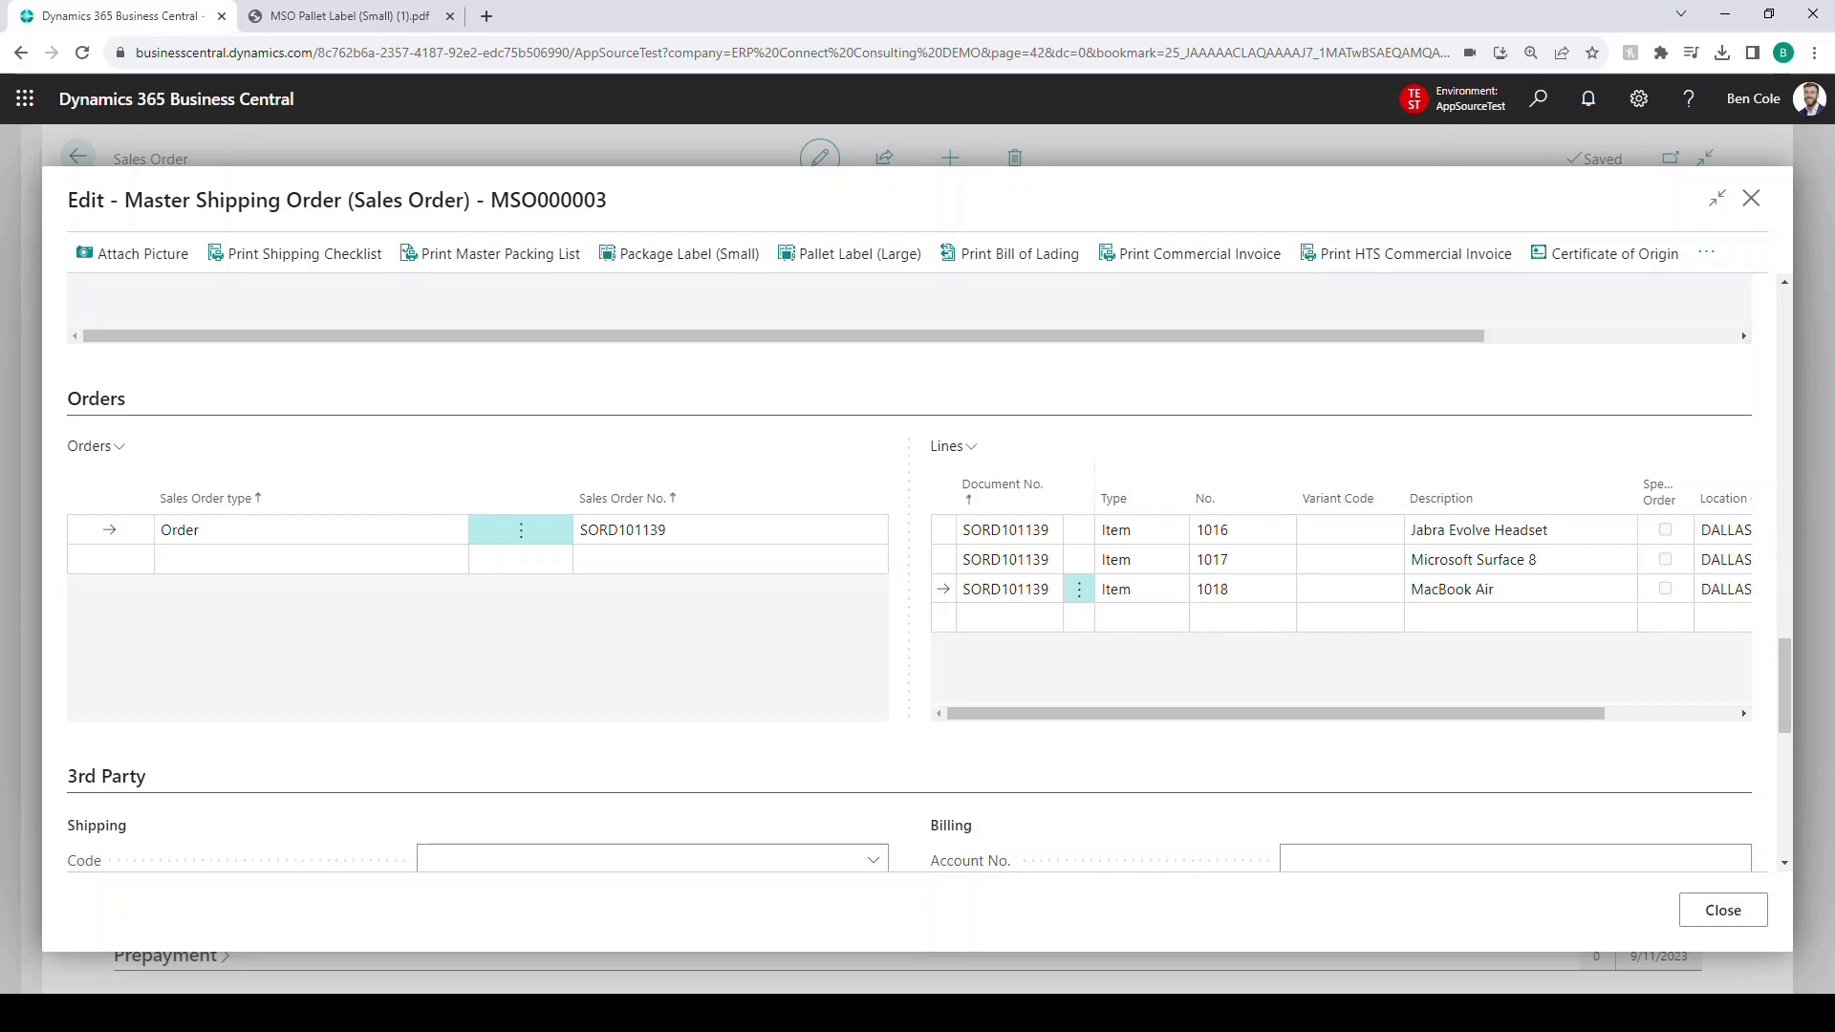
pyautogui.hotkey('alt', 'q')
pyautogui.write('sales order')
pyautogui.press('Up')
pyautogui.press('Up')
pyautogui.press('Return')
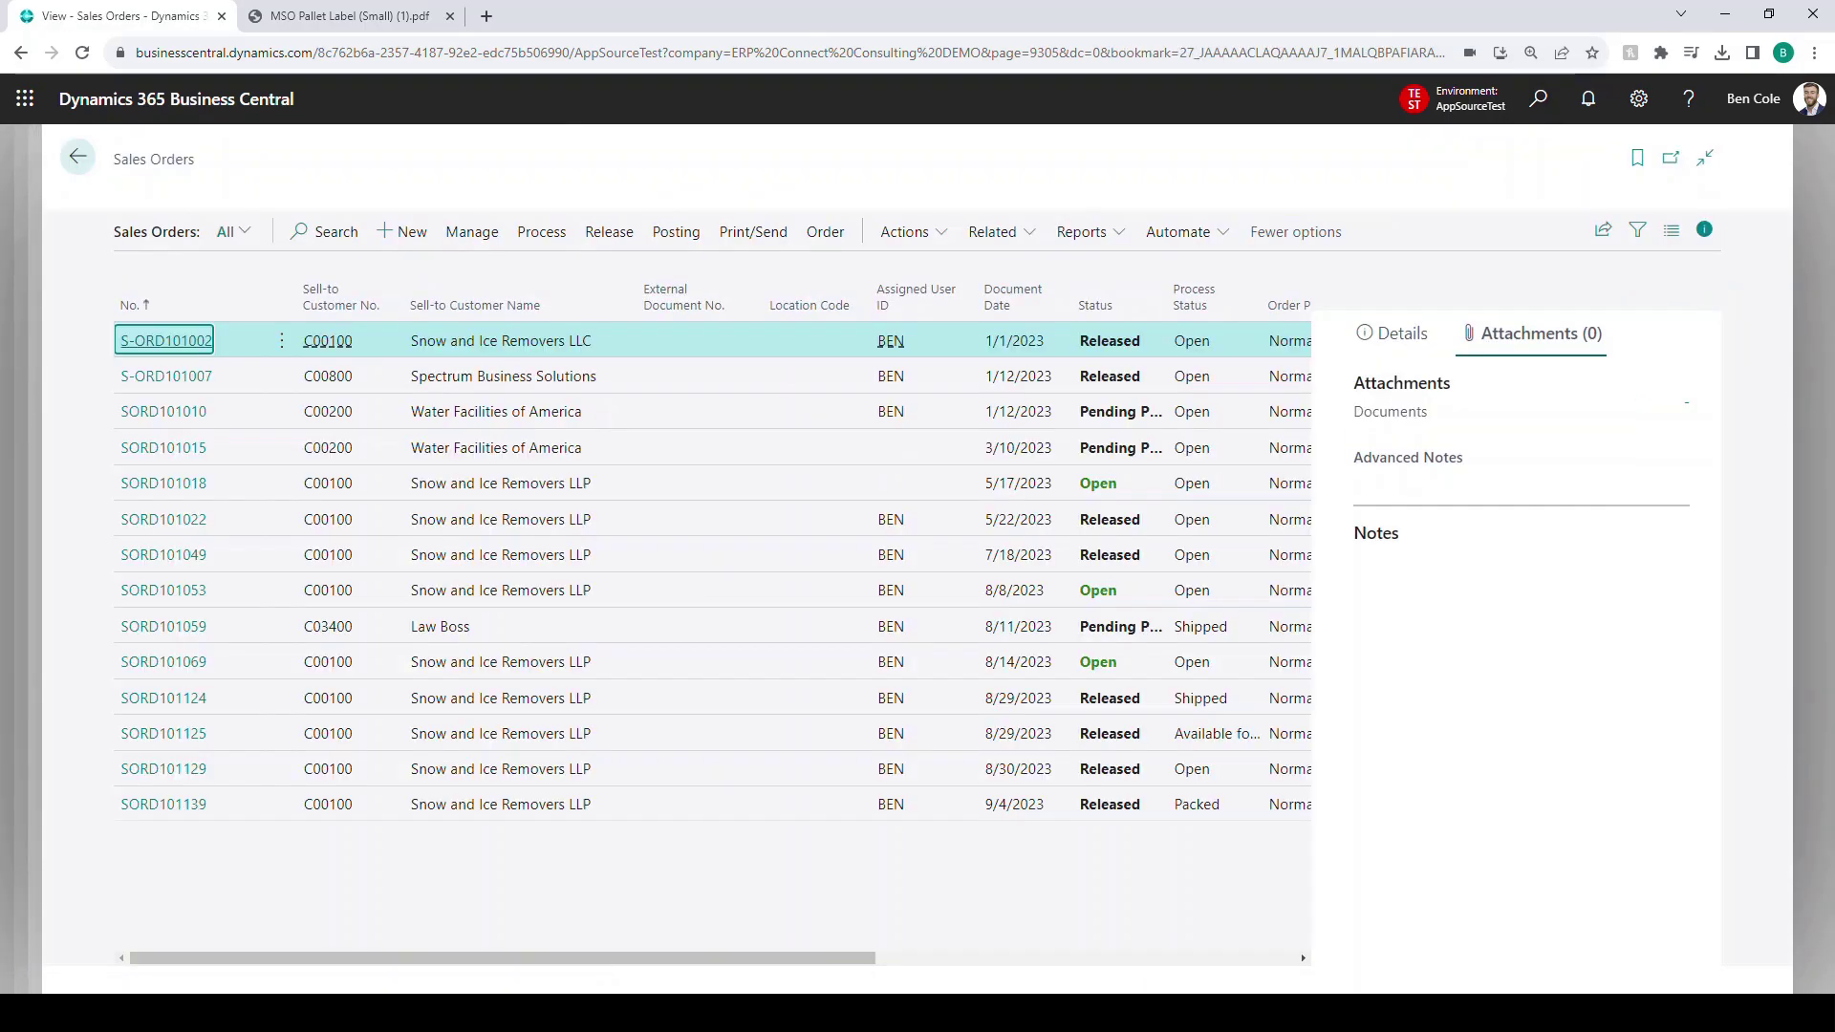
pyautogui.hotkey('alt', 'n')
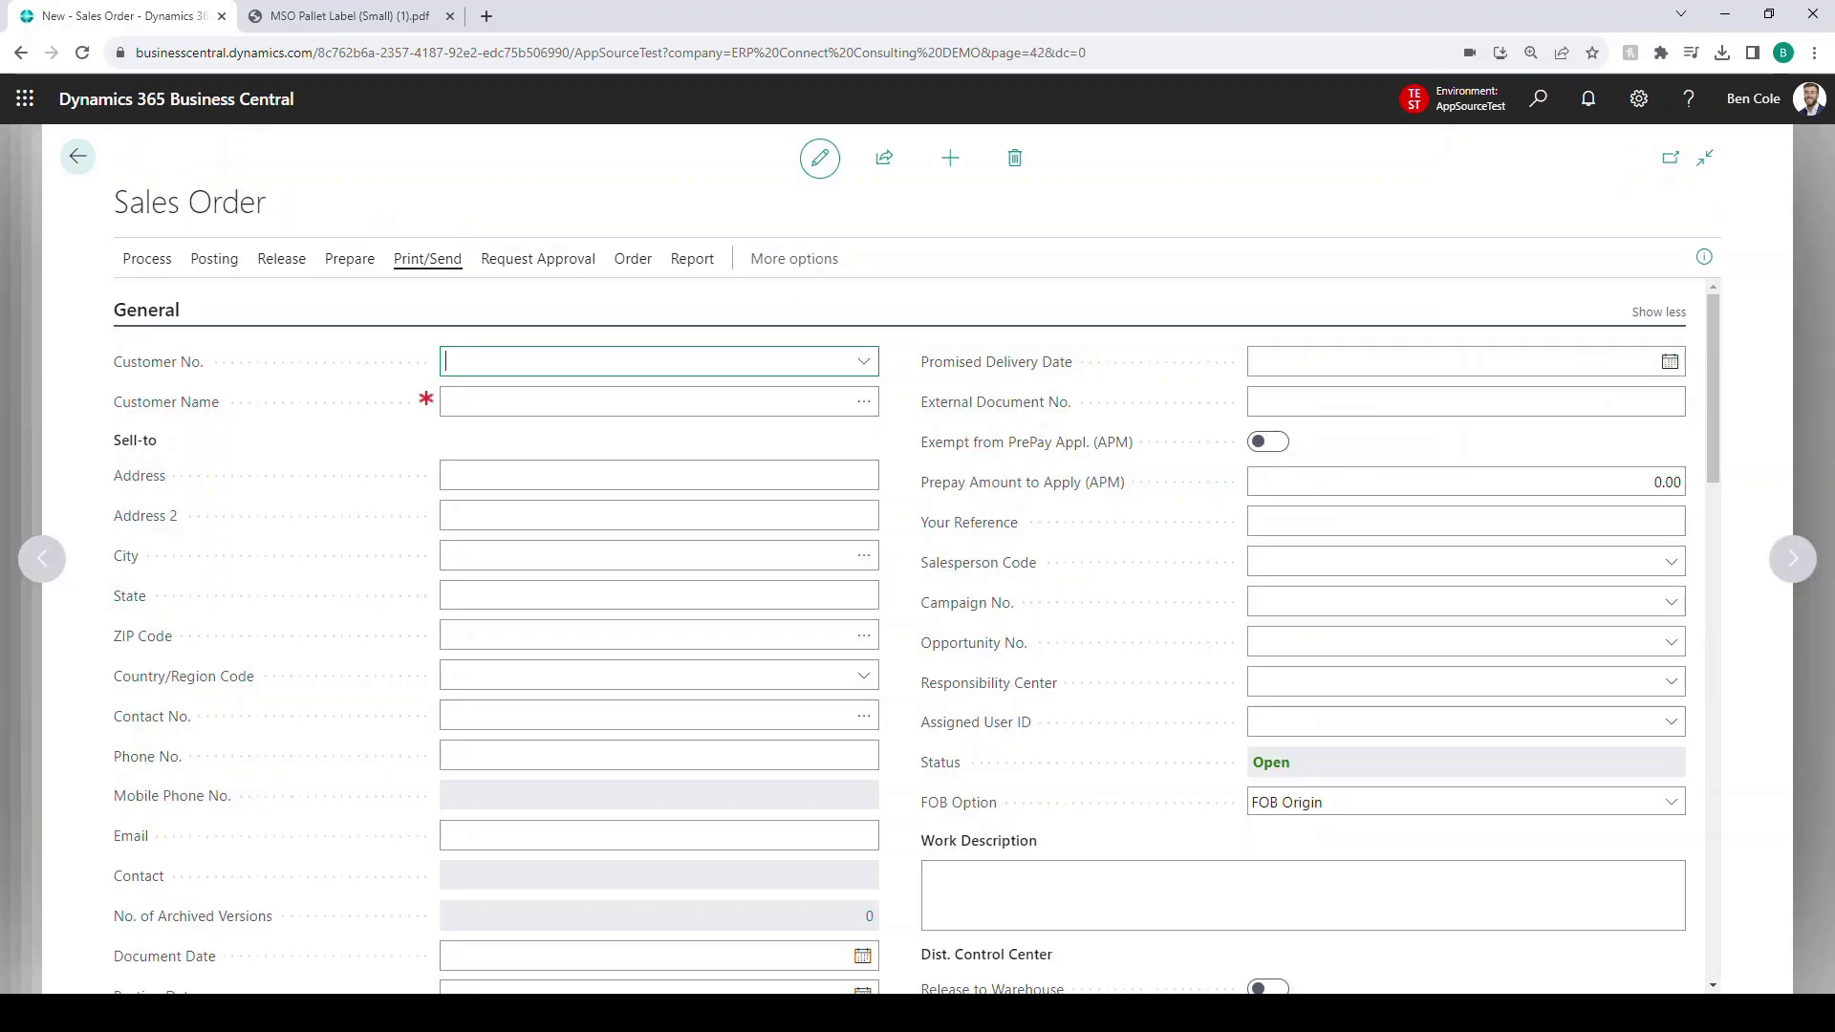
# - Set the order's customer to Snow and Ice Removers LLP and dismiss its pop-up note
pyautogui.write('snow')
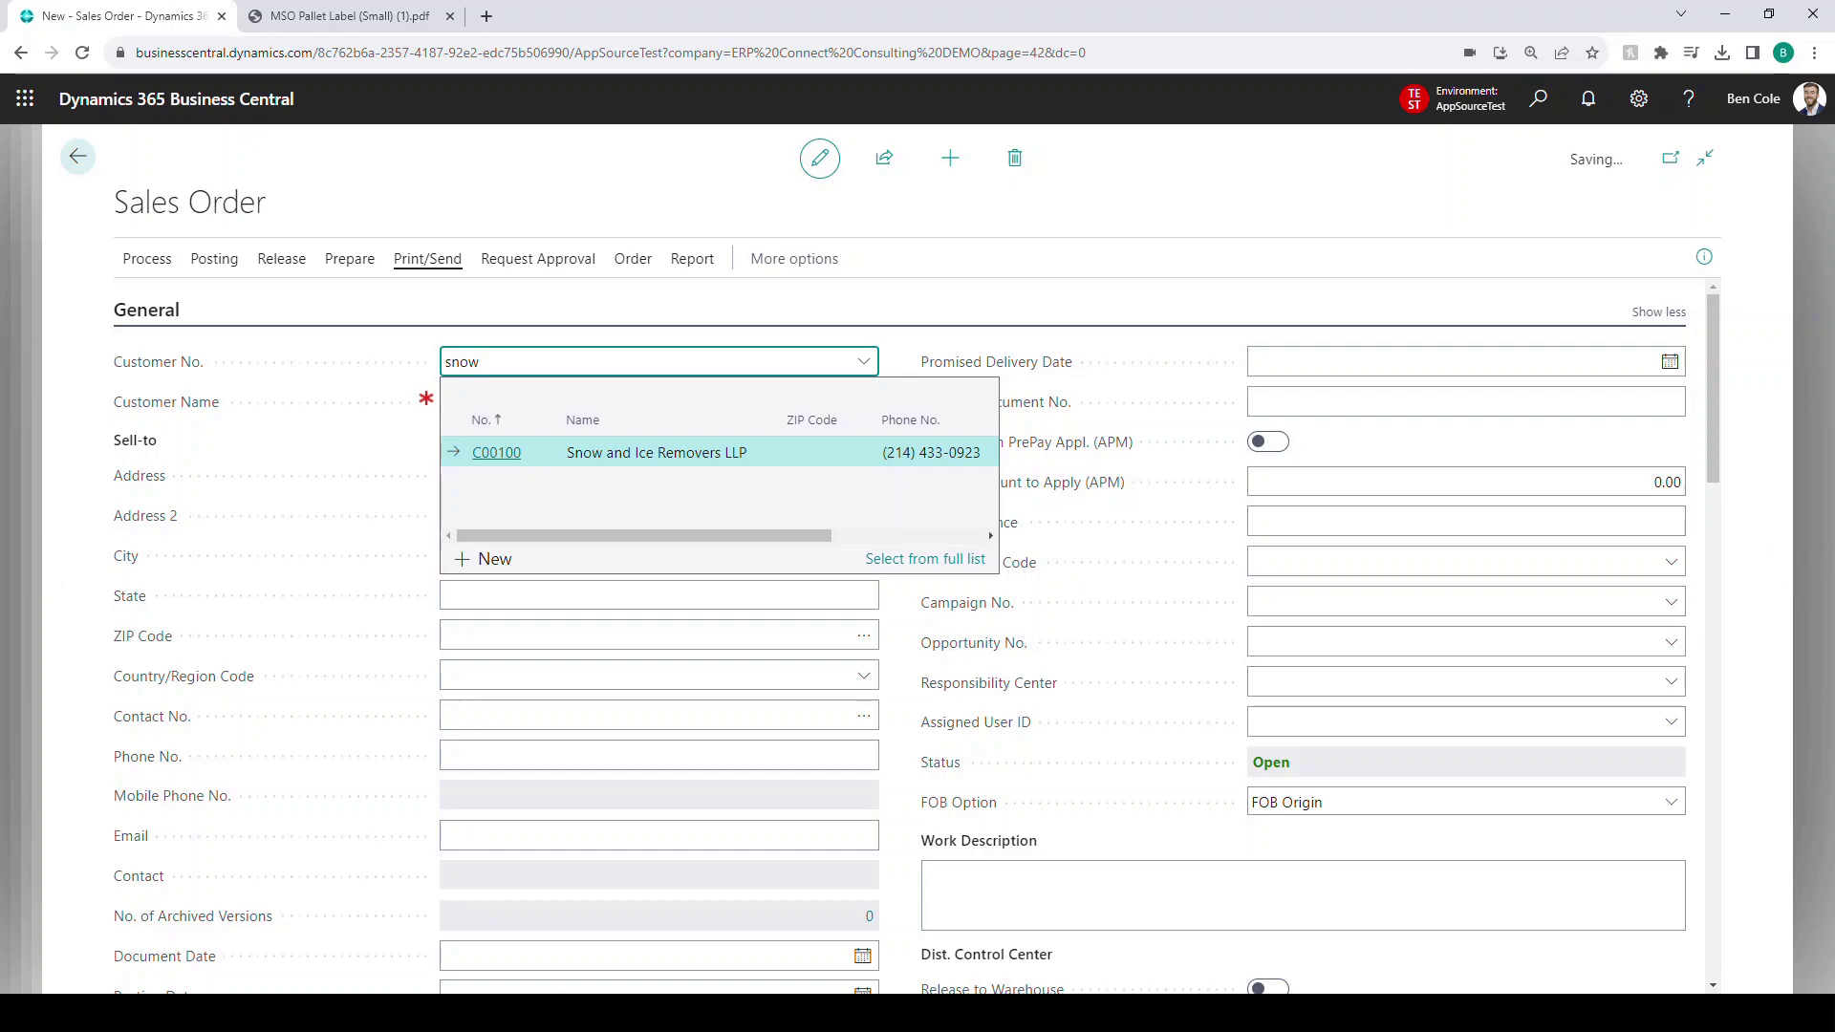
pyautogui.press('Return')
pyautogui.click(1331, 910)
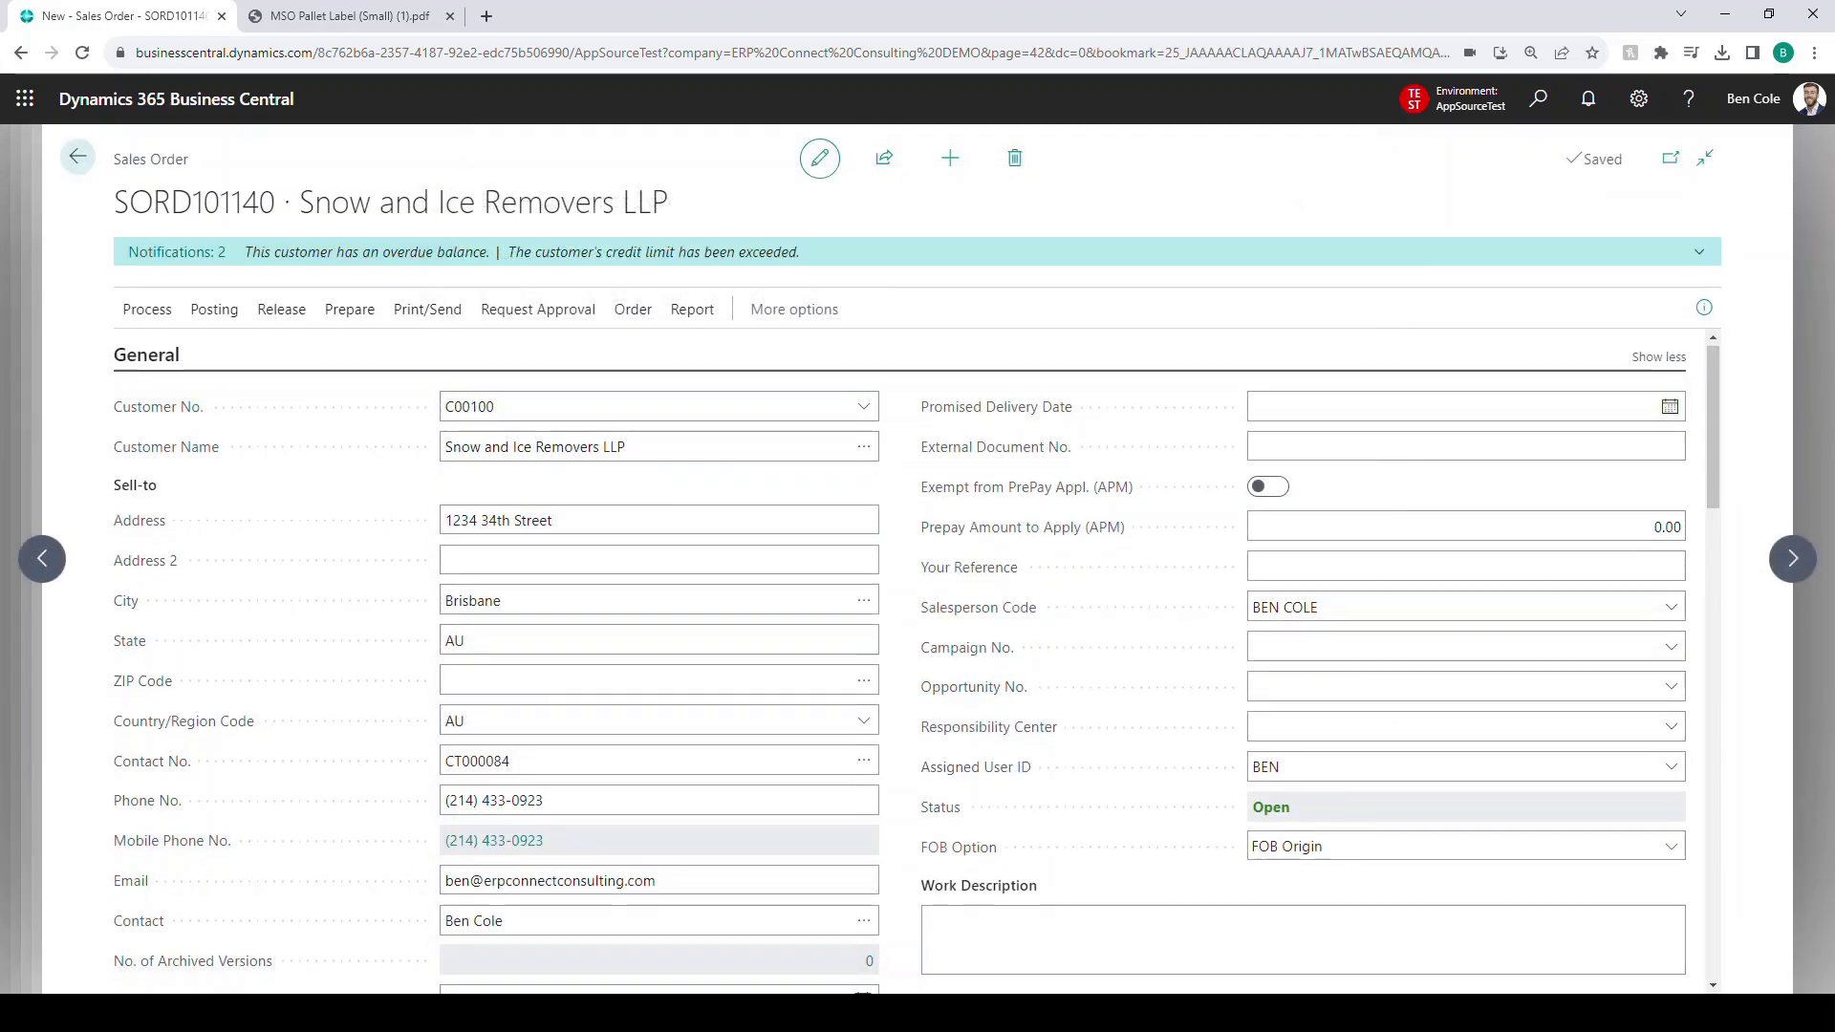
pyautogui.scroll(-7, 918, 659)
# - Add an order line for item 1017 from location DALLAS with quantity 5
pyautogui.click(375, 707)
pyautogui.click(401, 706)
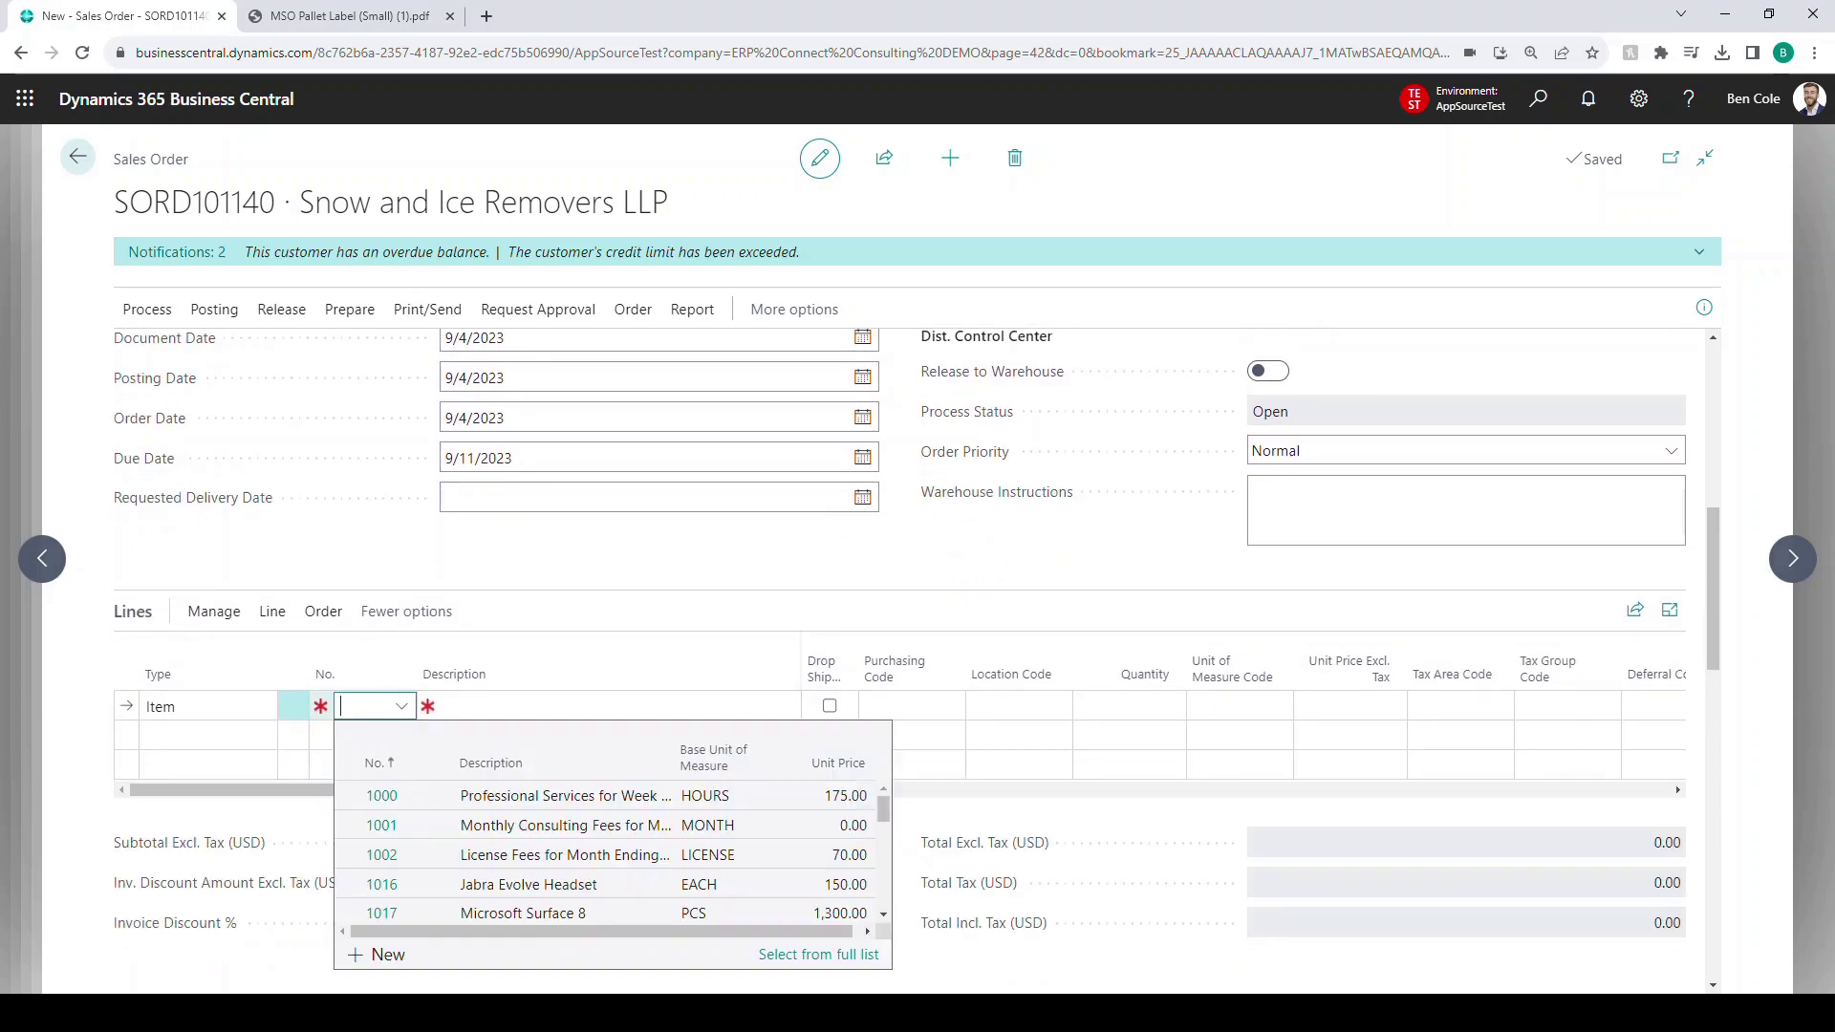
pyautogui.write('1017')
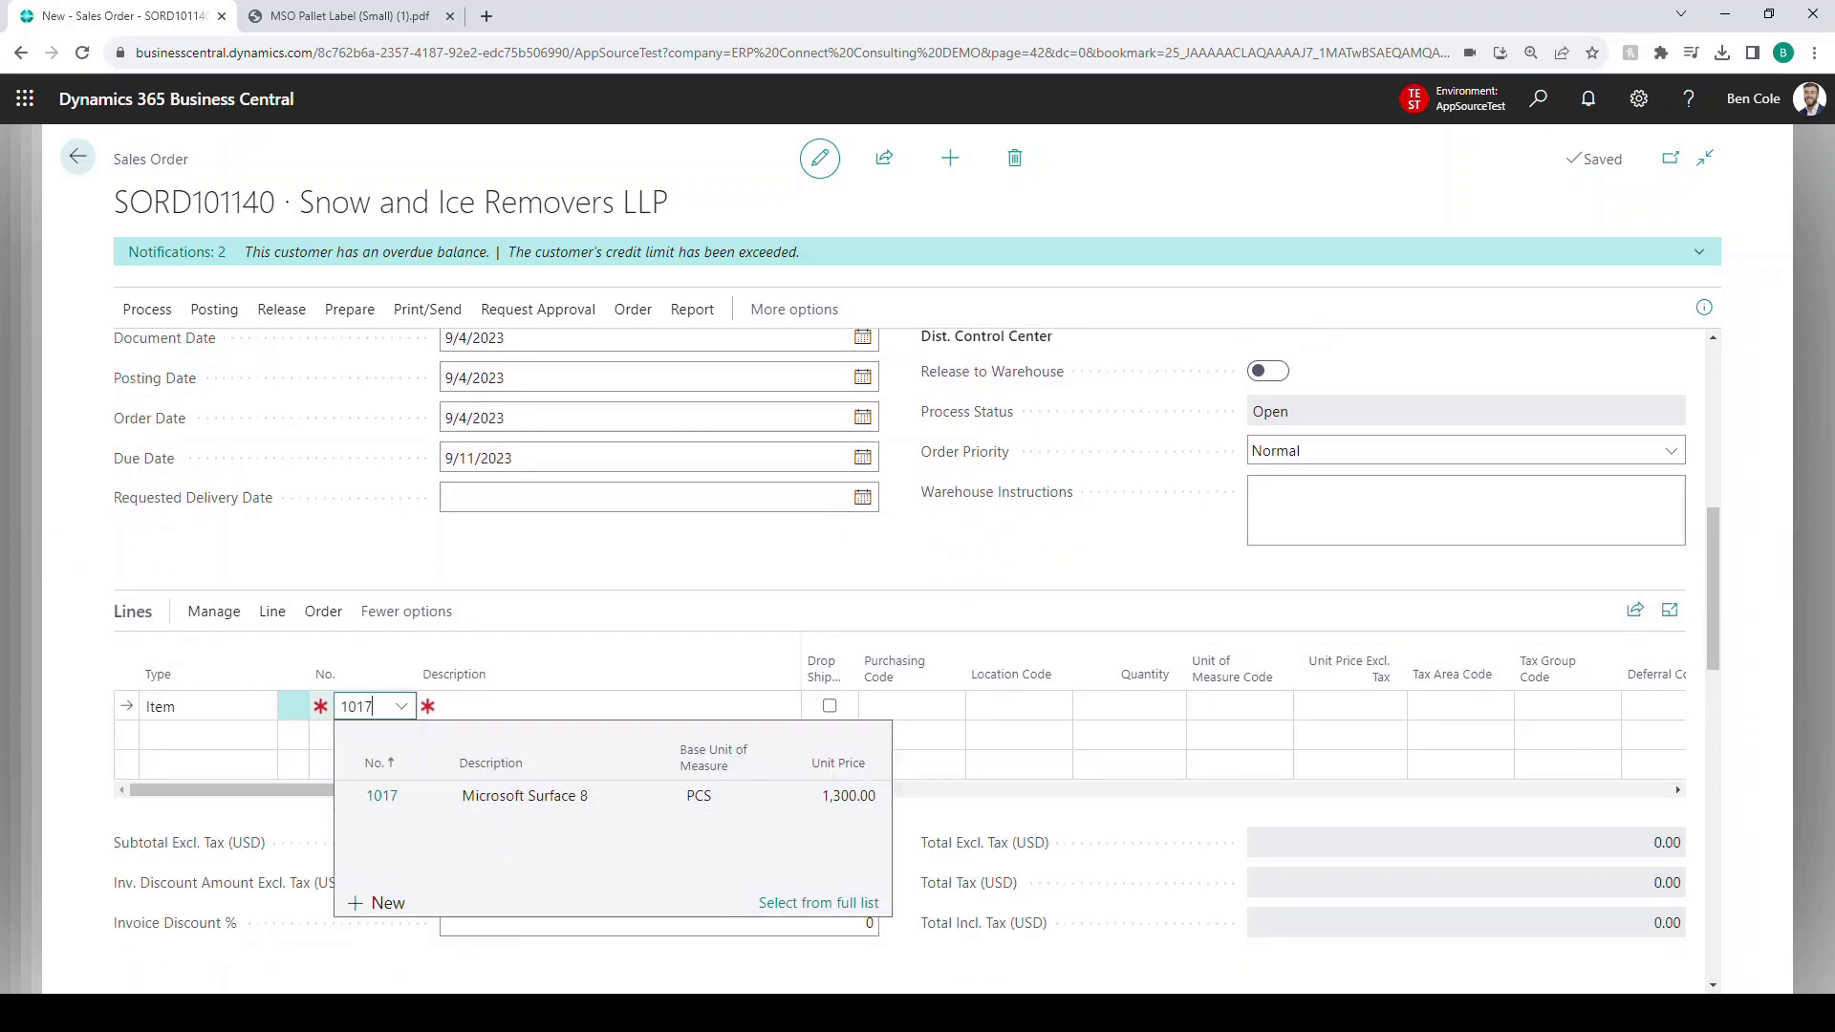
pyautogui.press('Tab')
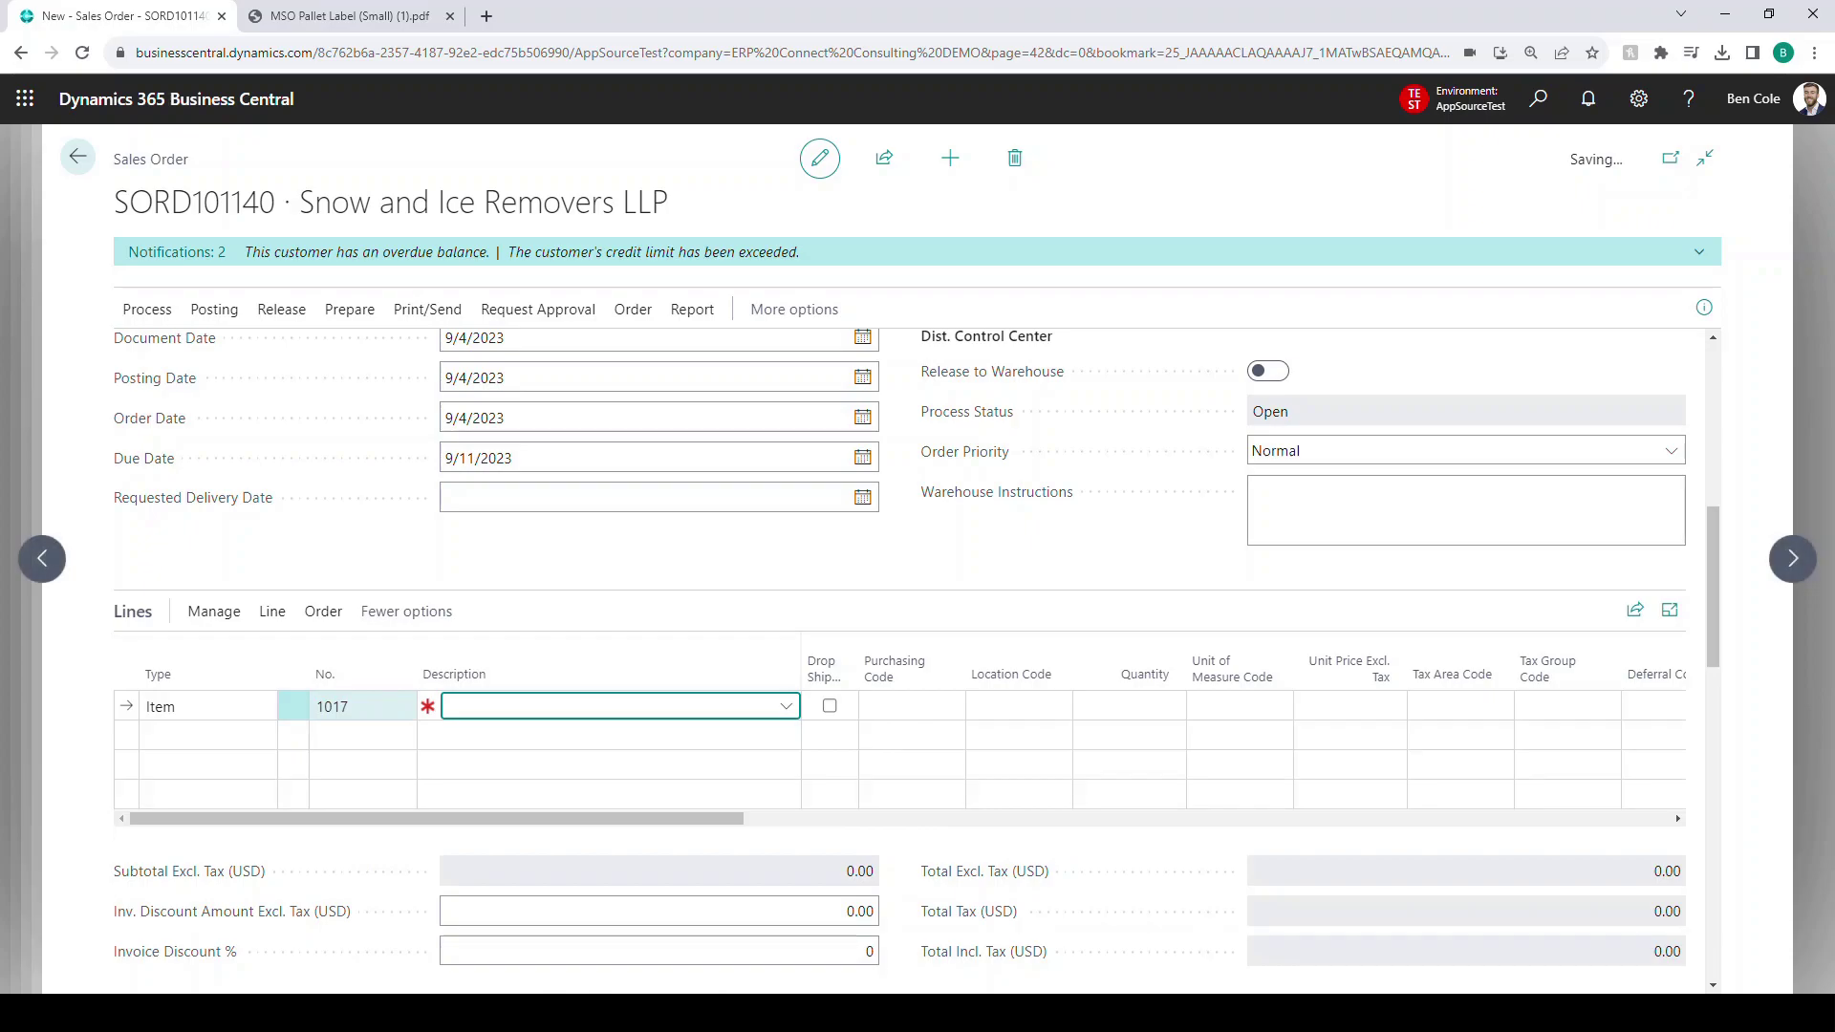
pyautogui.press('Escape')
pyautogui.press('Tab')
pyautogui.press('Tab')
pyautogui.write('DALLAS')
pyautogui.press('Tab')
pyautogui.write('5')
pyautogui.press('Tab')
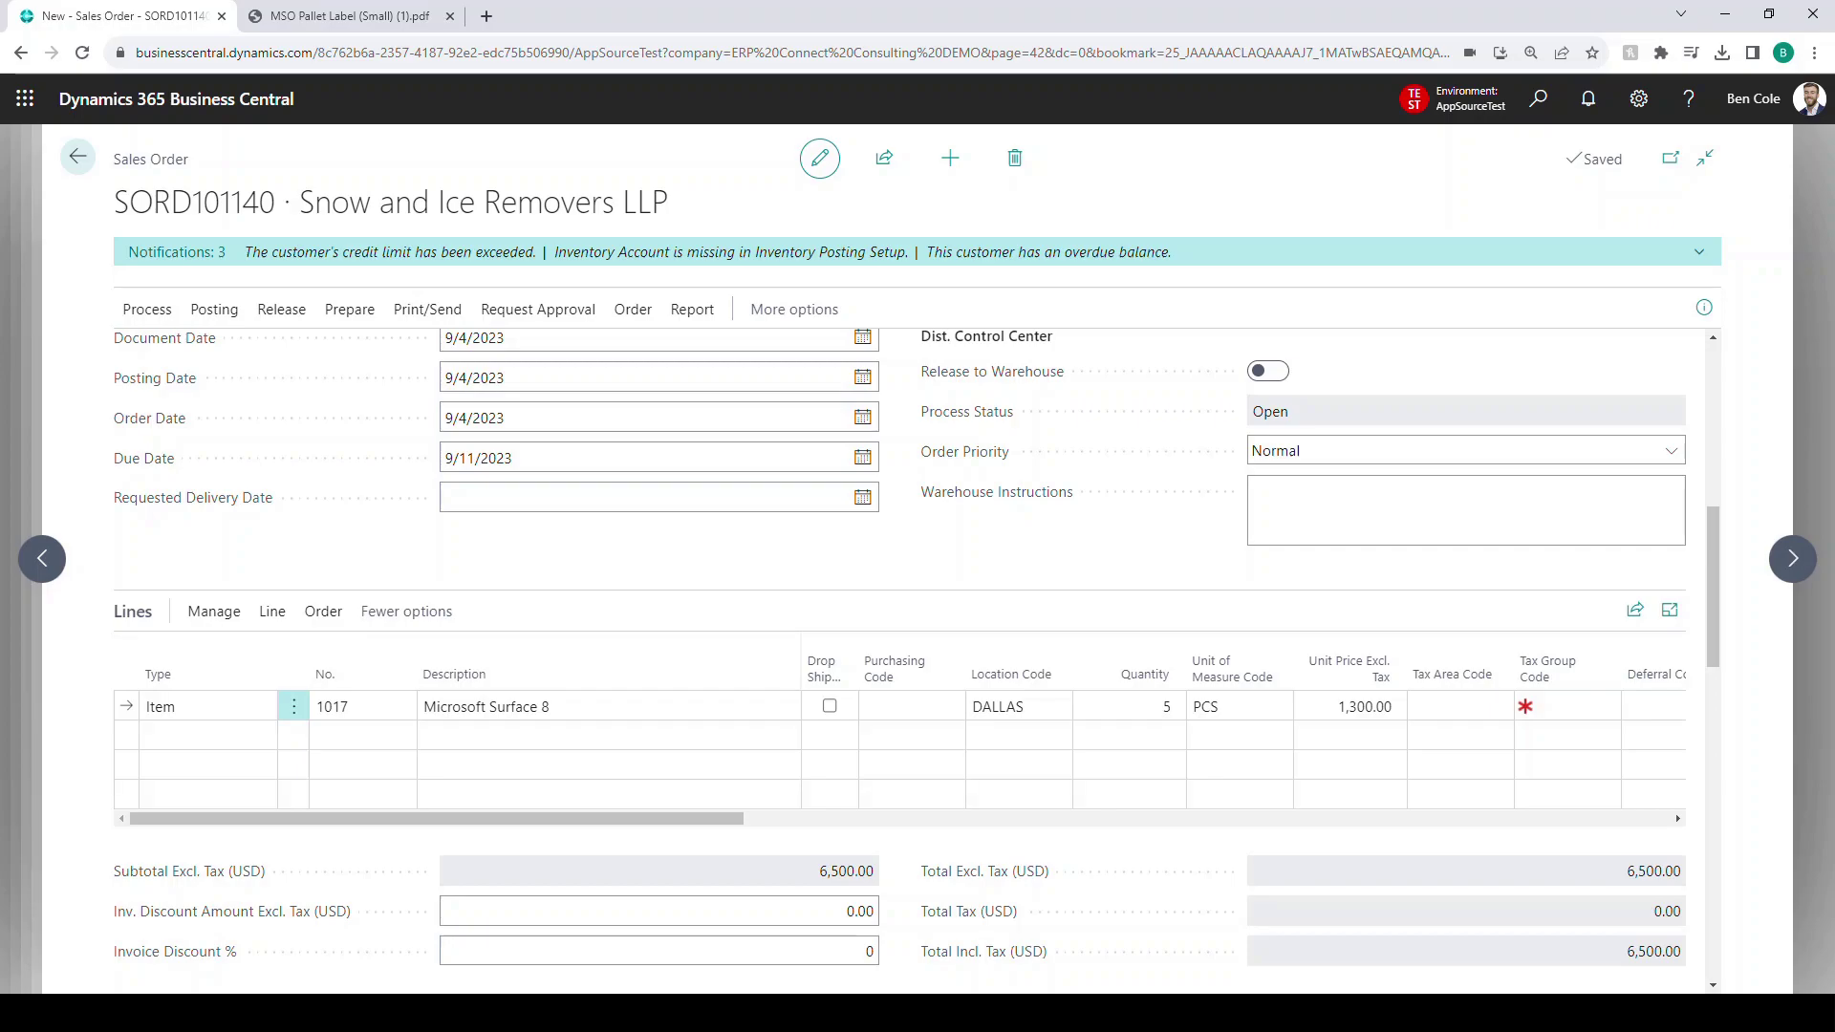
pyautogui.click(281, 309)
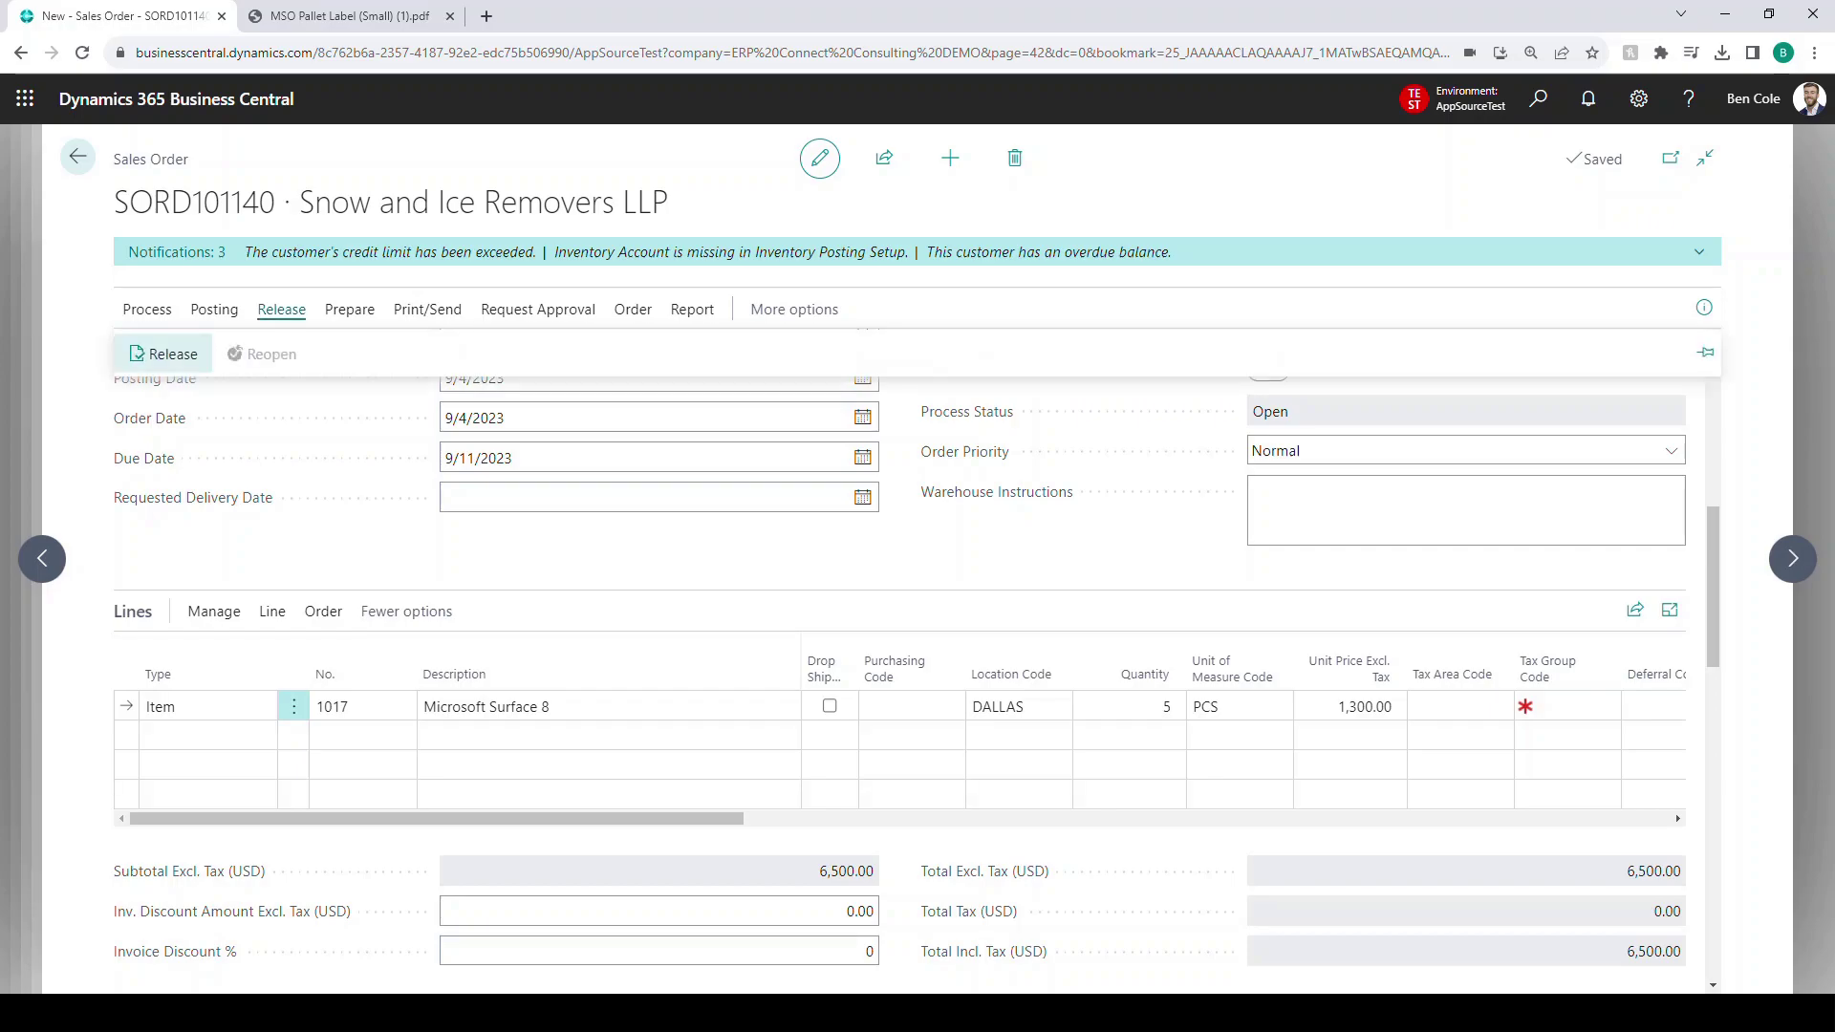
# - Release SORD101140 and create a pick batch for it in the Distribution Control Center
pyautogui.click(164, 352)
pyautogui.hotkey('alt', 'q')
pyautogui.write('dcc')
pyautogui.click(720, 389)
pyautogui.moveTo(602, 750); pyautogui.dragTo(983, 750)
pyautogui.click(458, 354)
pyautogui.click(272, 211)
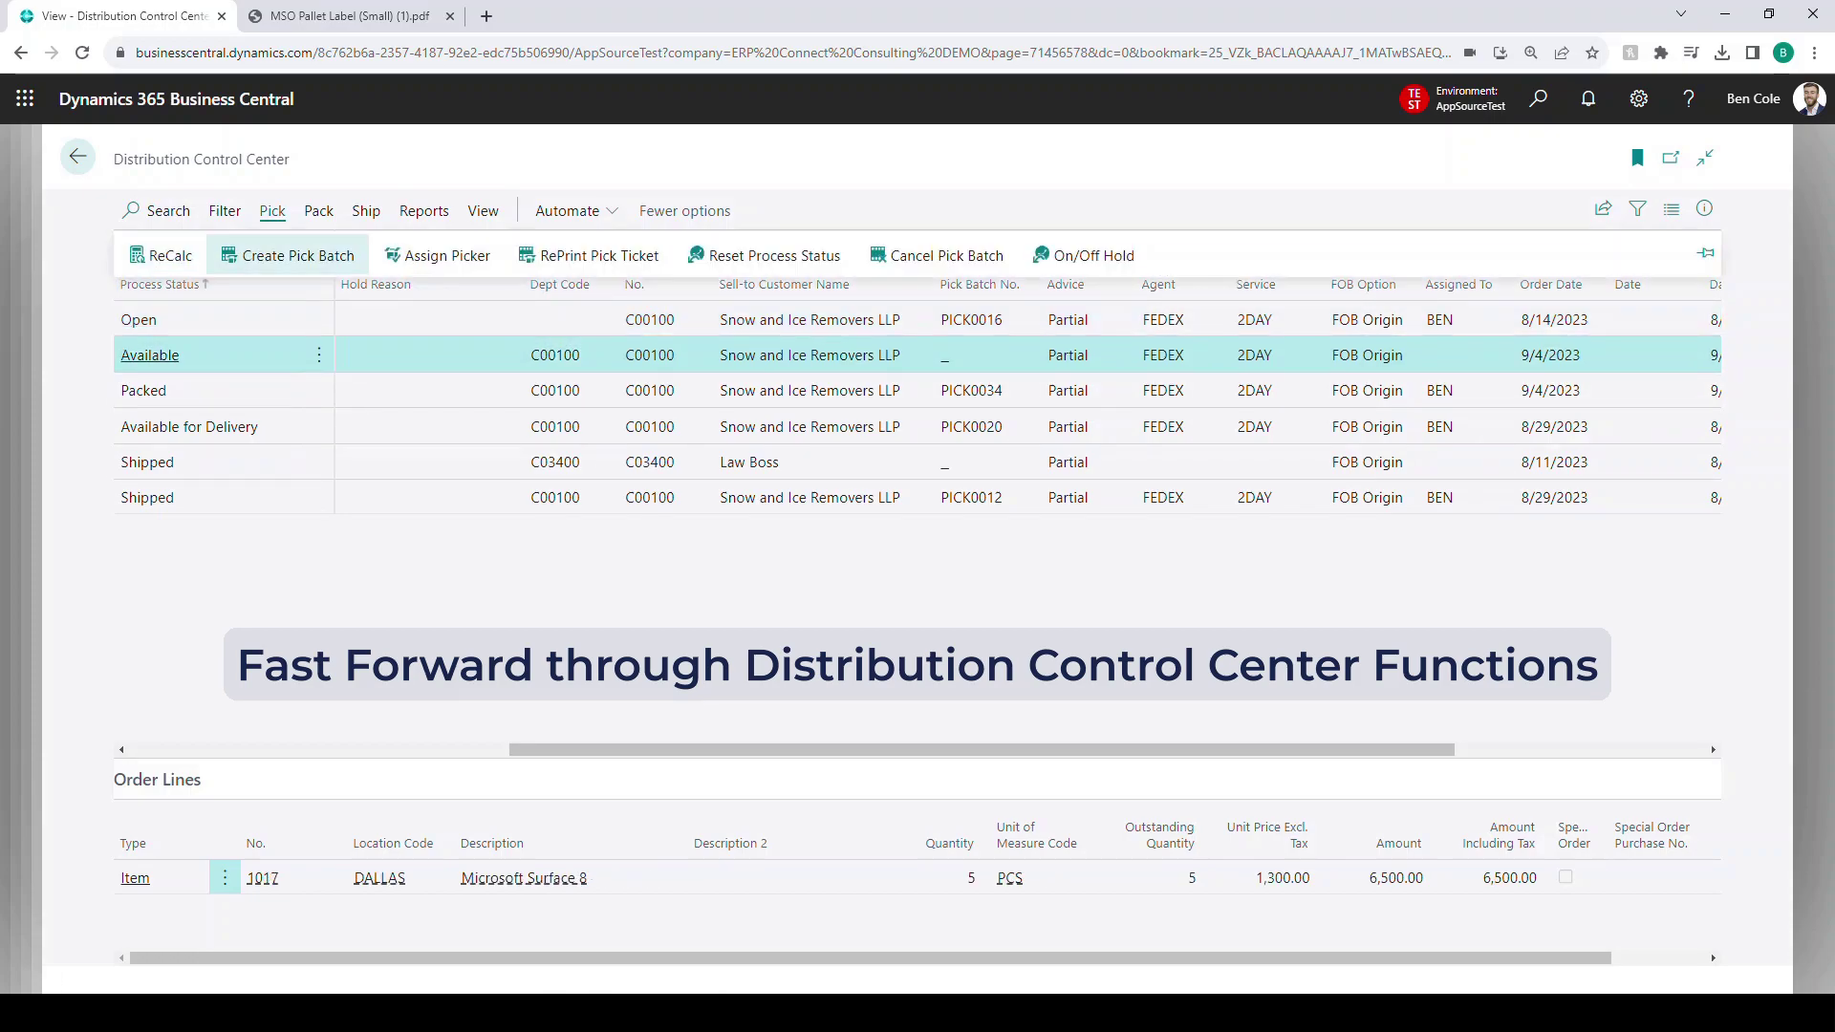
pyautogui.click(290, 253)
pyautogui.click(1214, 821)
pyautogui.click(1553, 107)
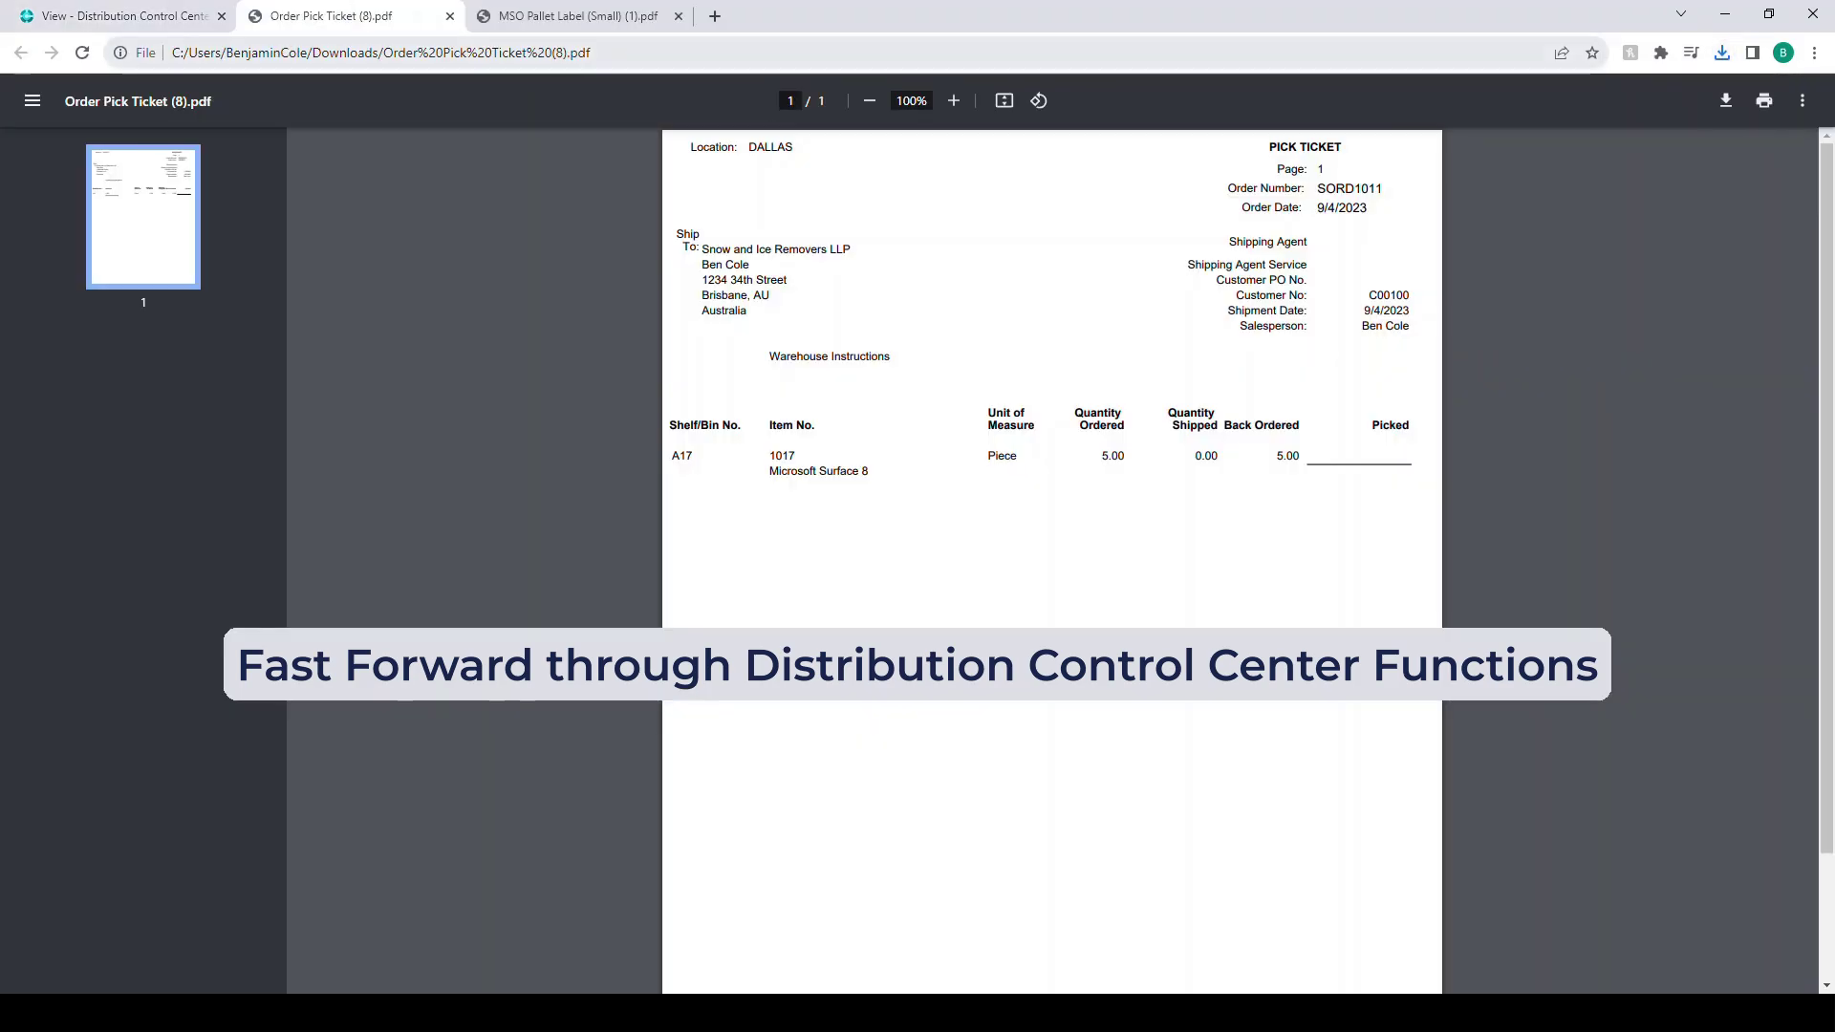
pyautogui.click(450, 16)
# - Auto-pack the order as a PALLET on PALLET5678 in CONTAINER5678 and complete packing
pyautogui.click(318, 211)
pyautogui.click(178, 253)
pyautogui.click(121, 253)
pyautogui.click(1016, 608)
pyautogui.write('PALLET')
pyautogui.press('Tab')
pyautogui.write('PALLET5678')
pyautogui.press('Tab')
pyautogui.write('CONTAINER5678')
pyautogui.press('Tab')
pyautogui.click(838, 253)
pyautogui.click(1016, 608)
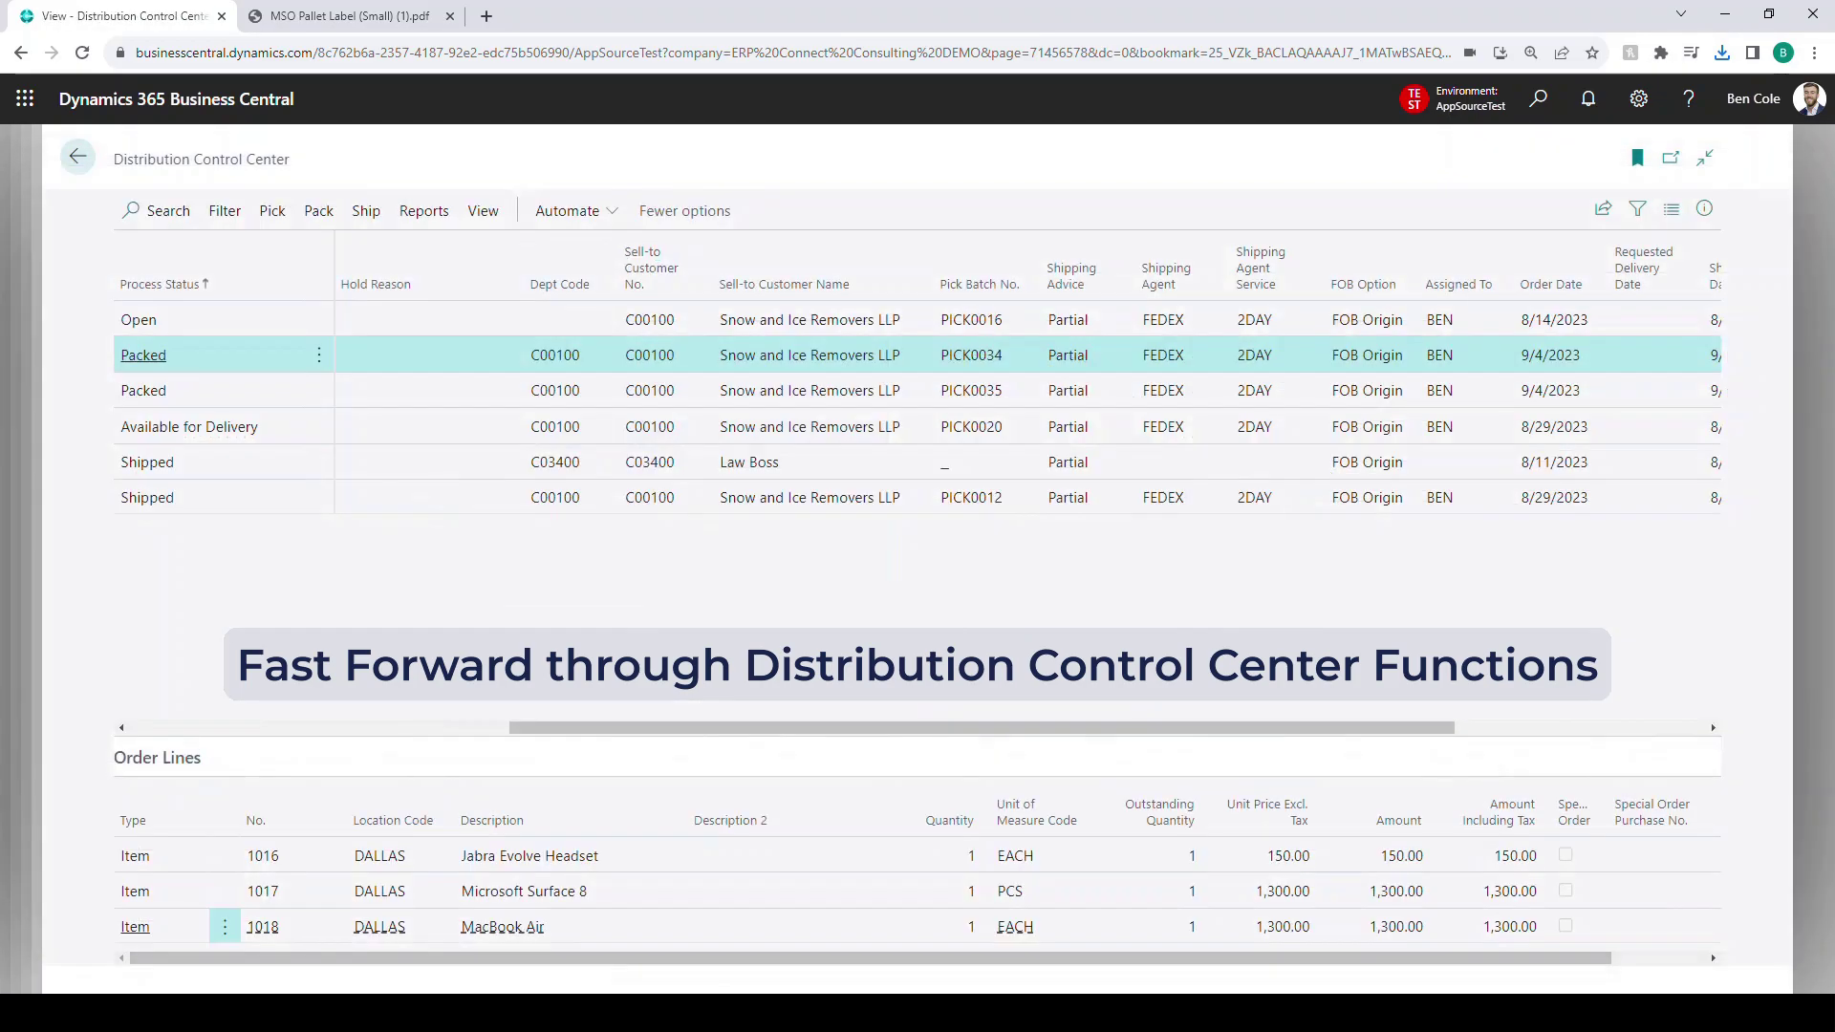
pyautogui.click(77, 156)
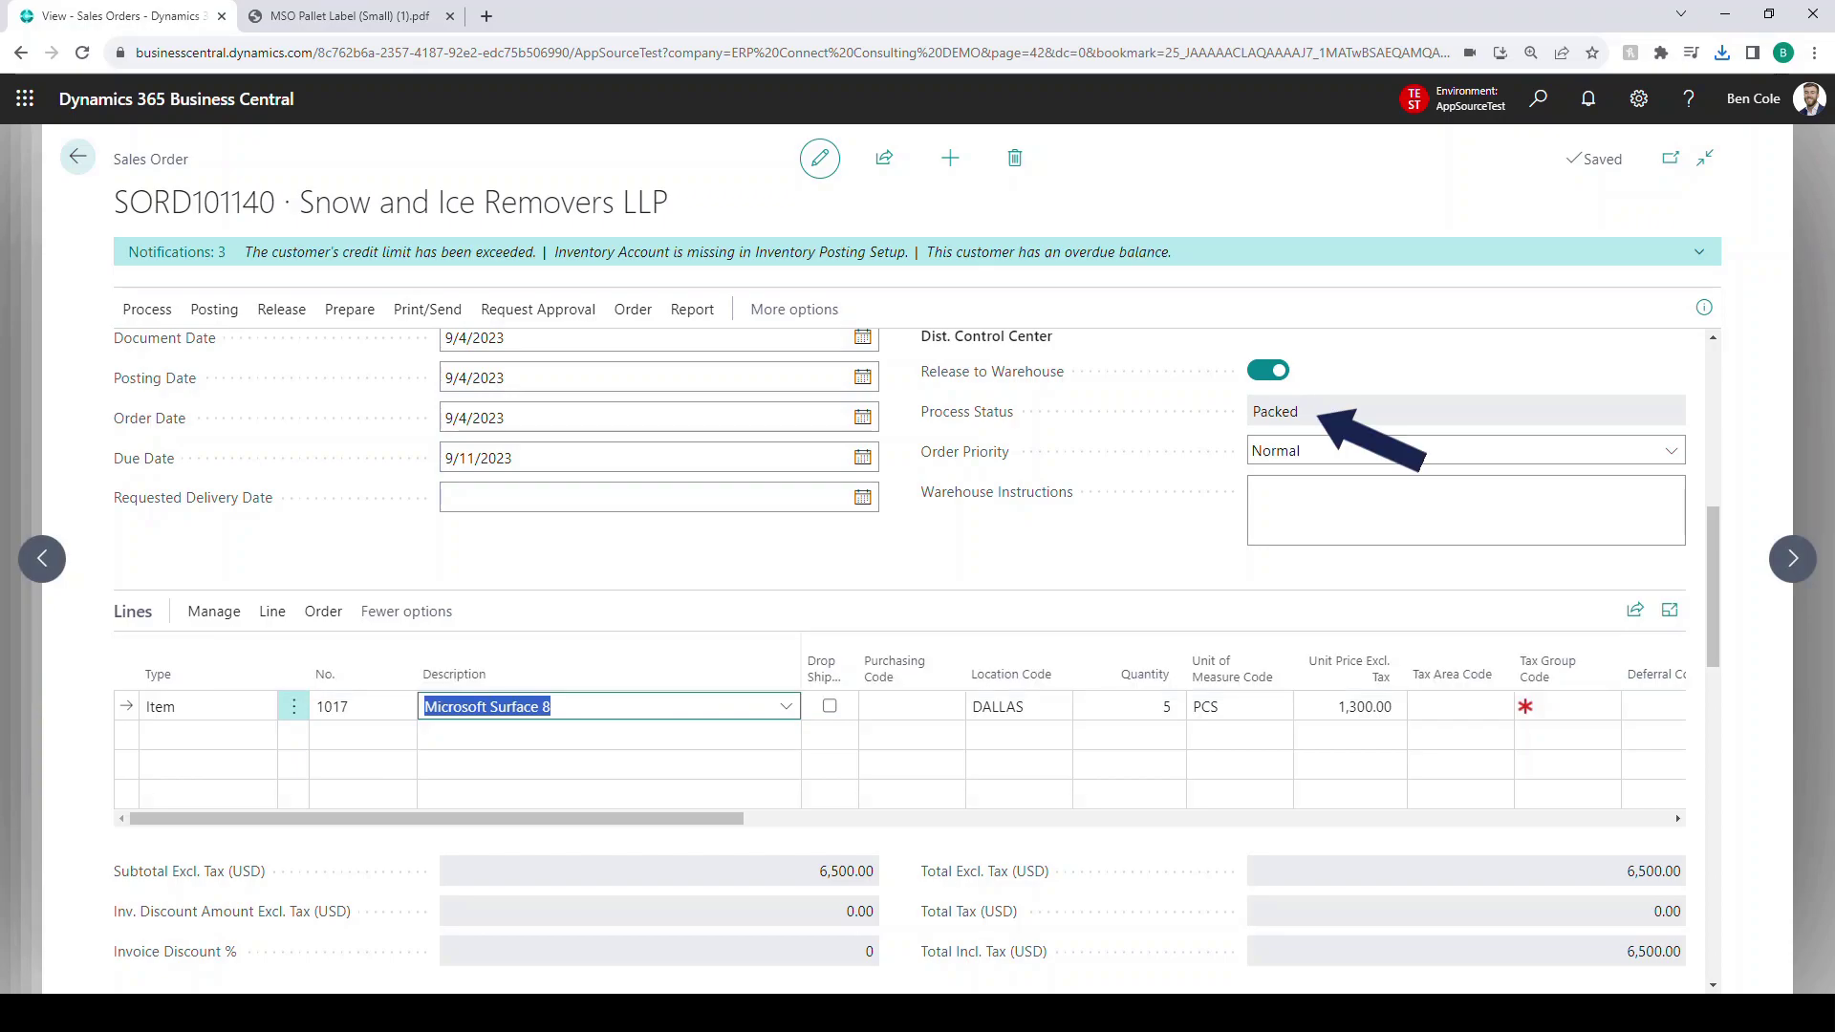
# - Turn on Ready to Ship for SORD101140 and link it to the existing MSO000003
pyautogui.scroll(-8, 660, 642)
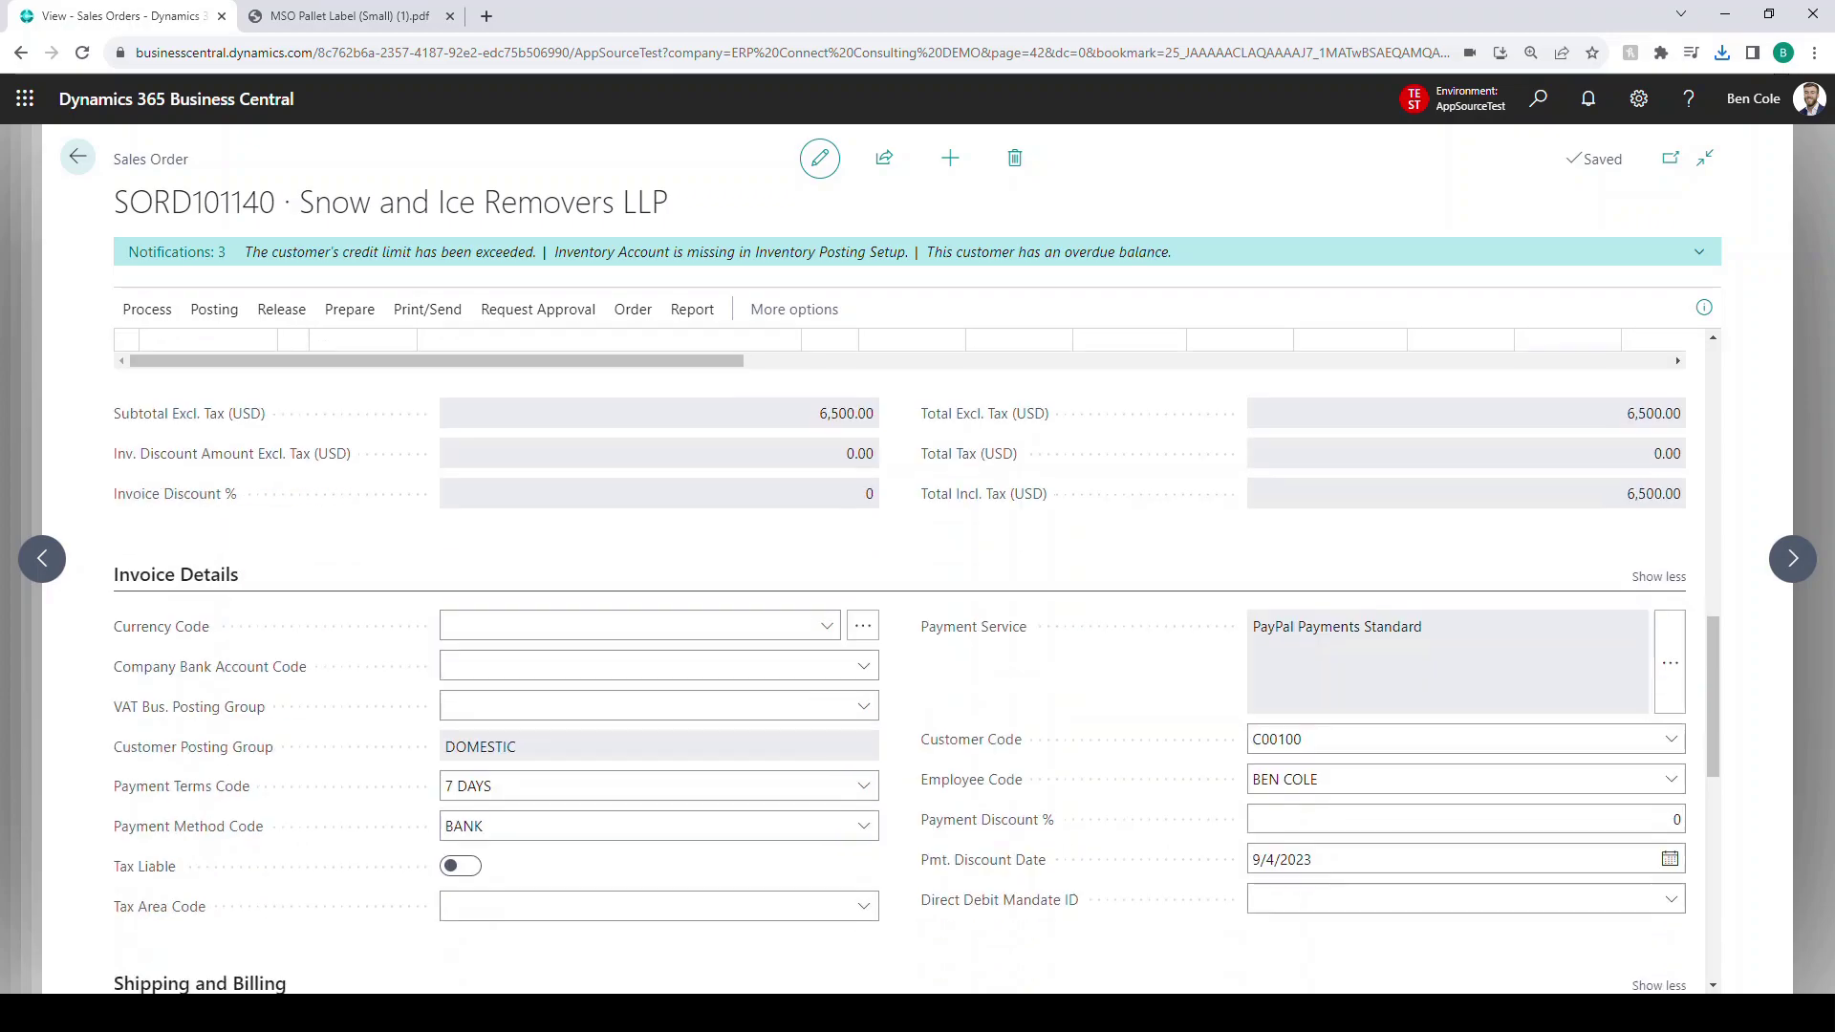
pyautogui.scroll(-5, 915, 659)
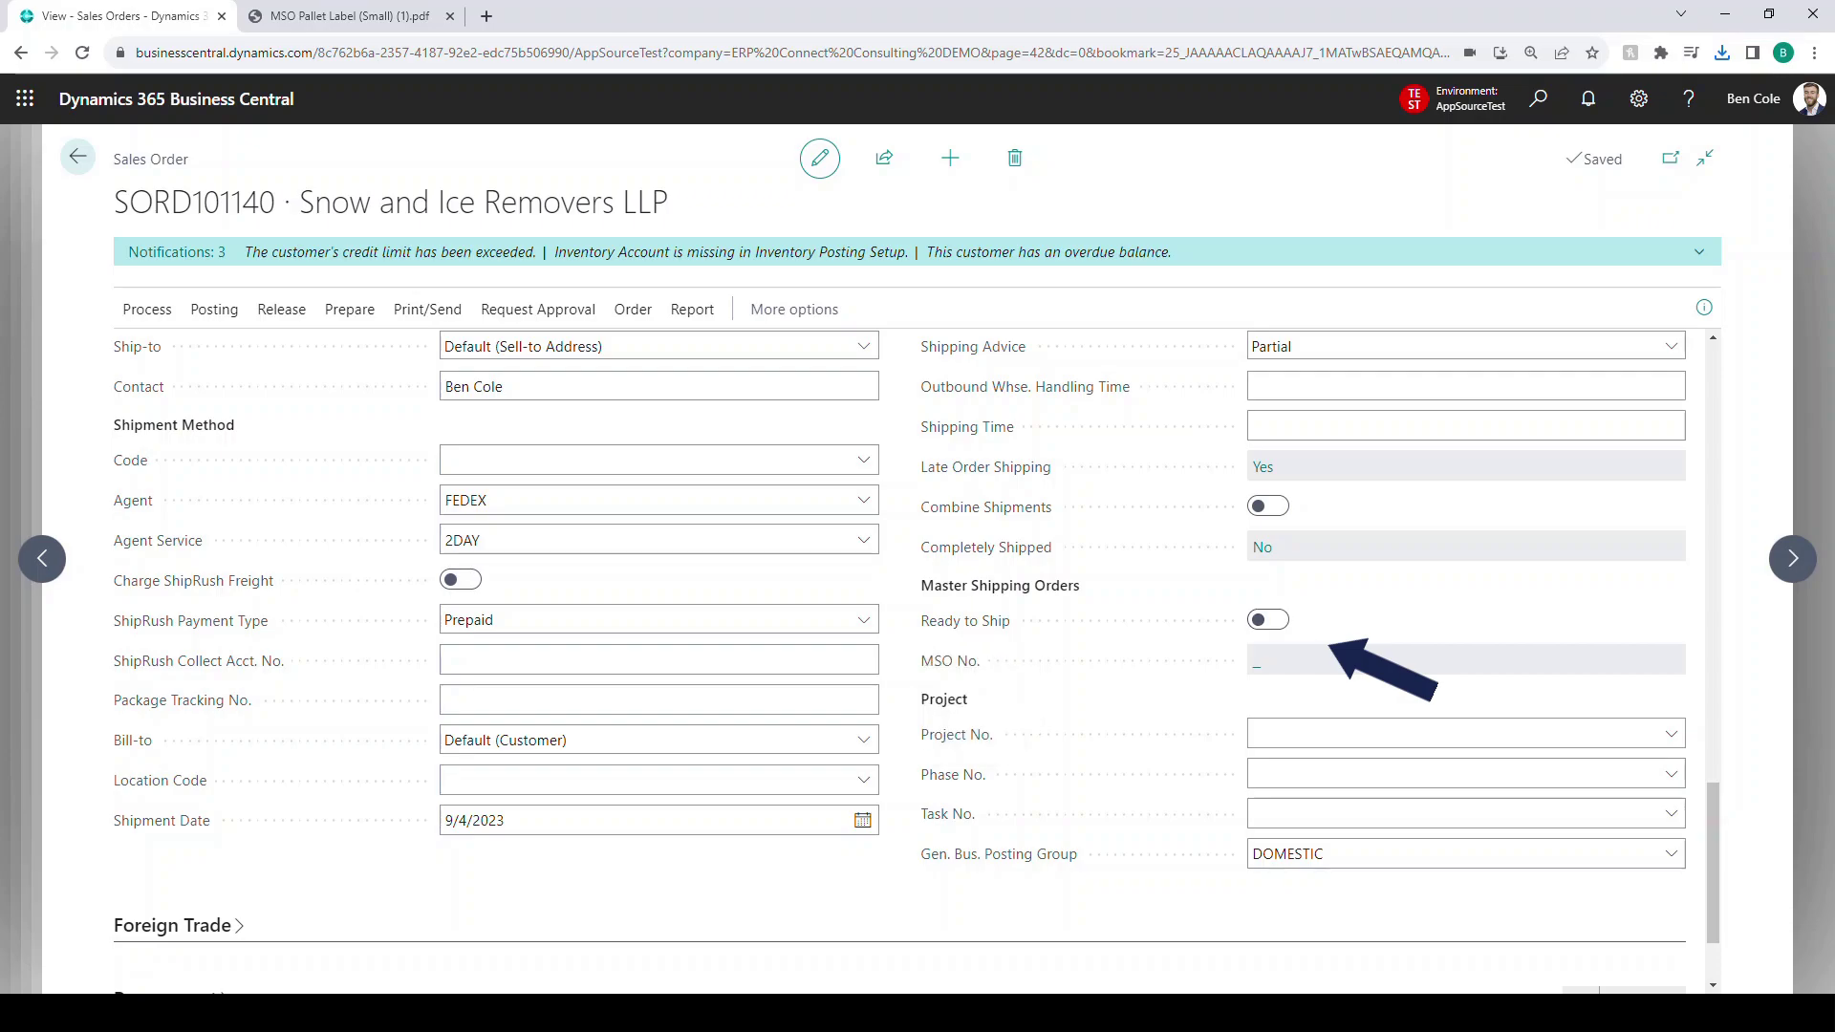
pyautogui.click(1268, 620)
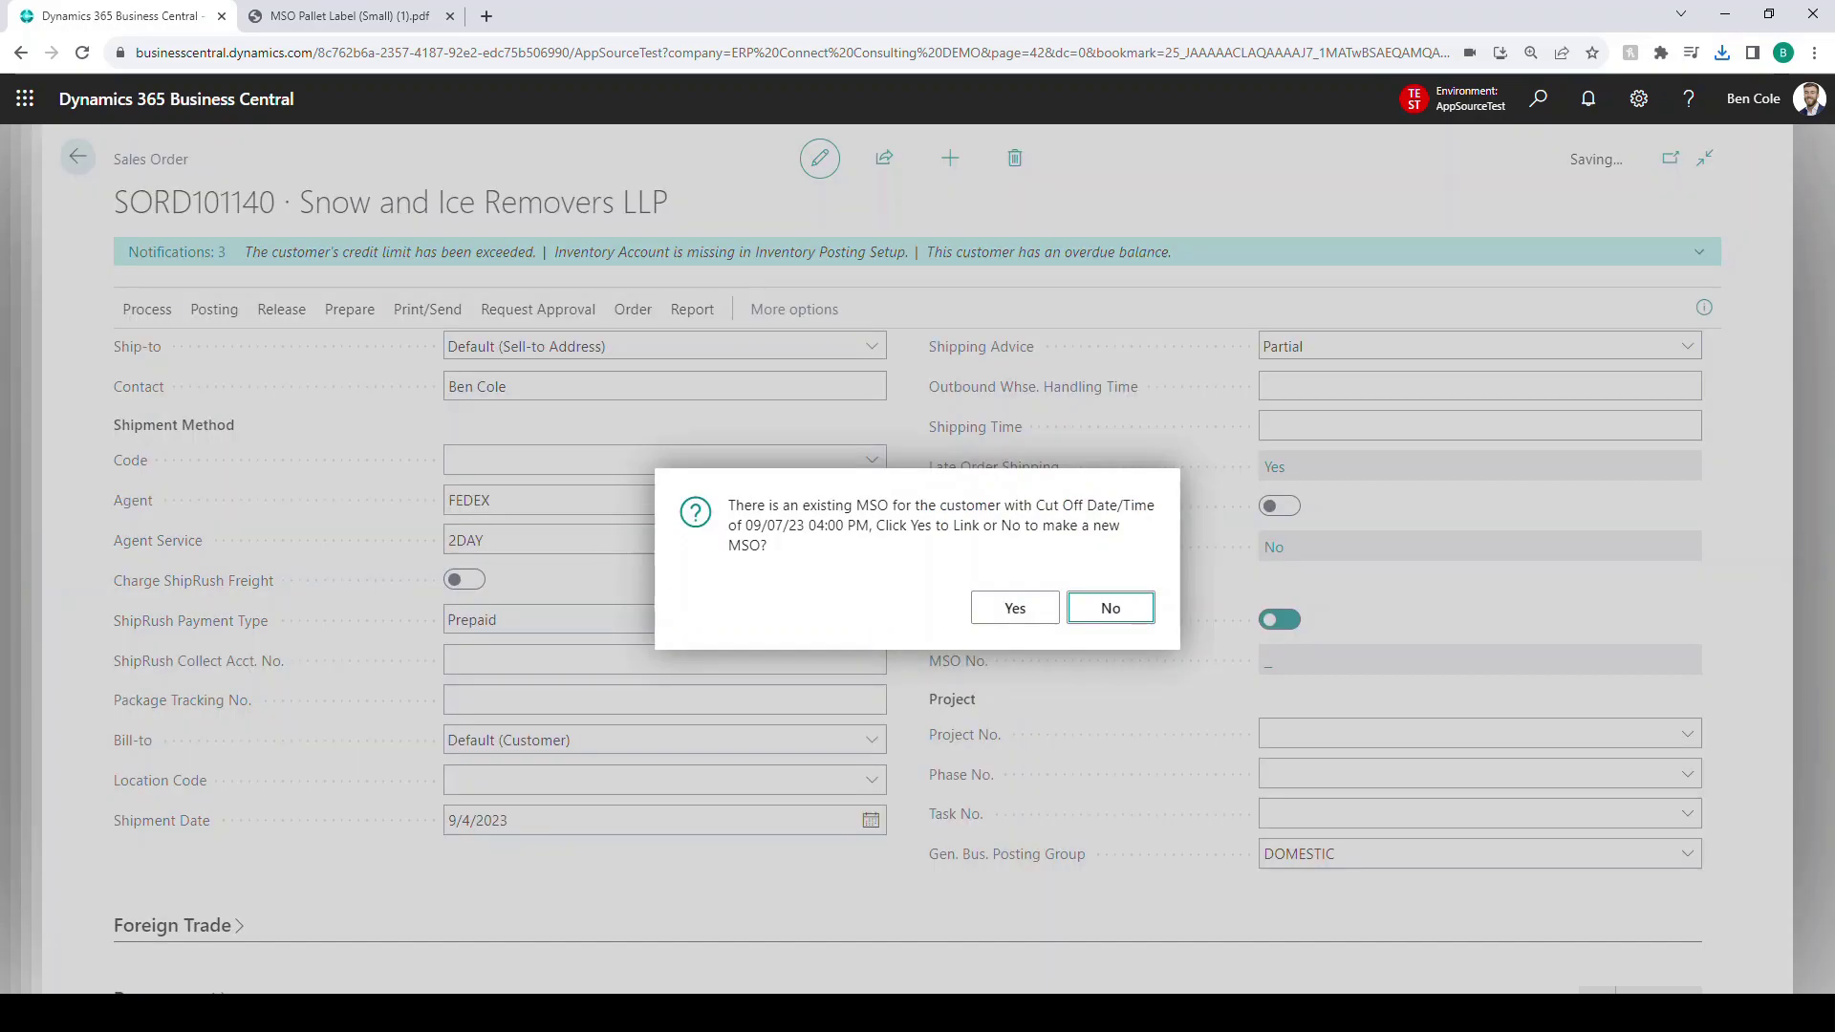
pyautogui.moveTo(729, 505); pyautogui.dragTo(855, 526)
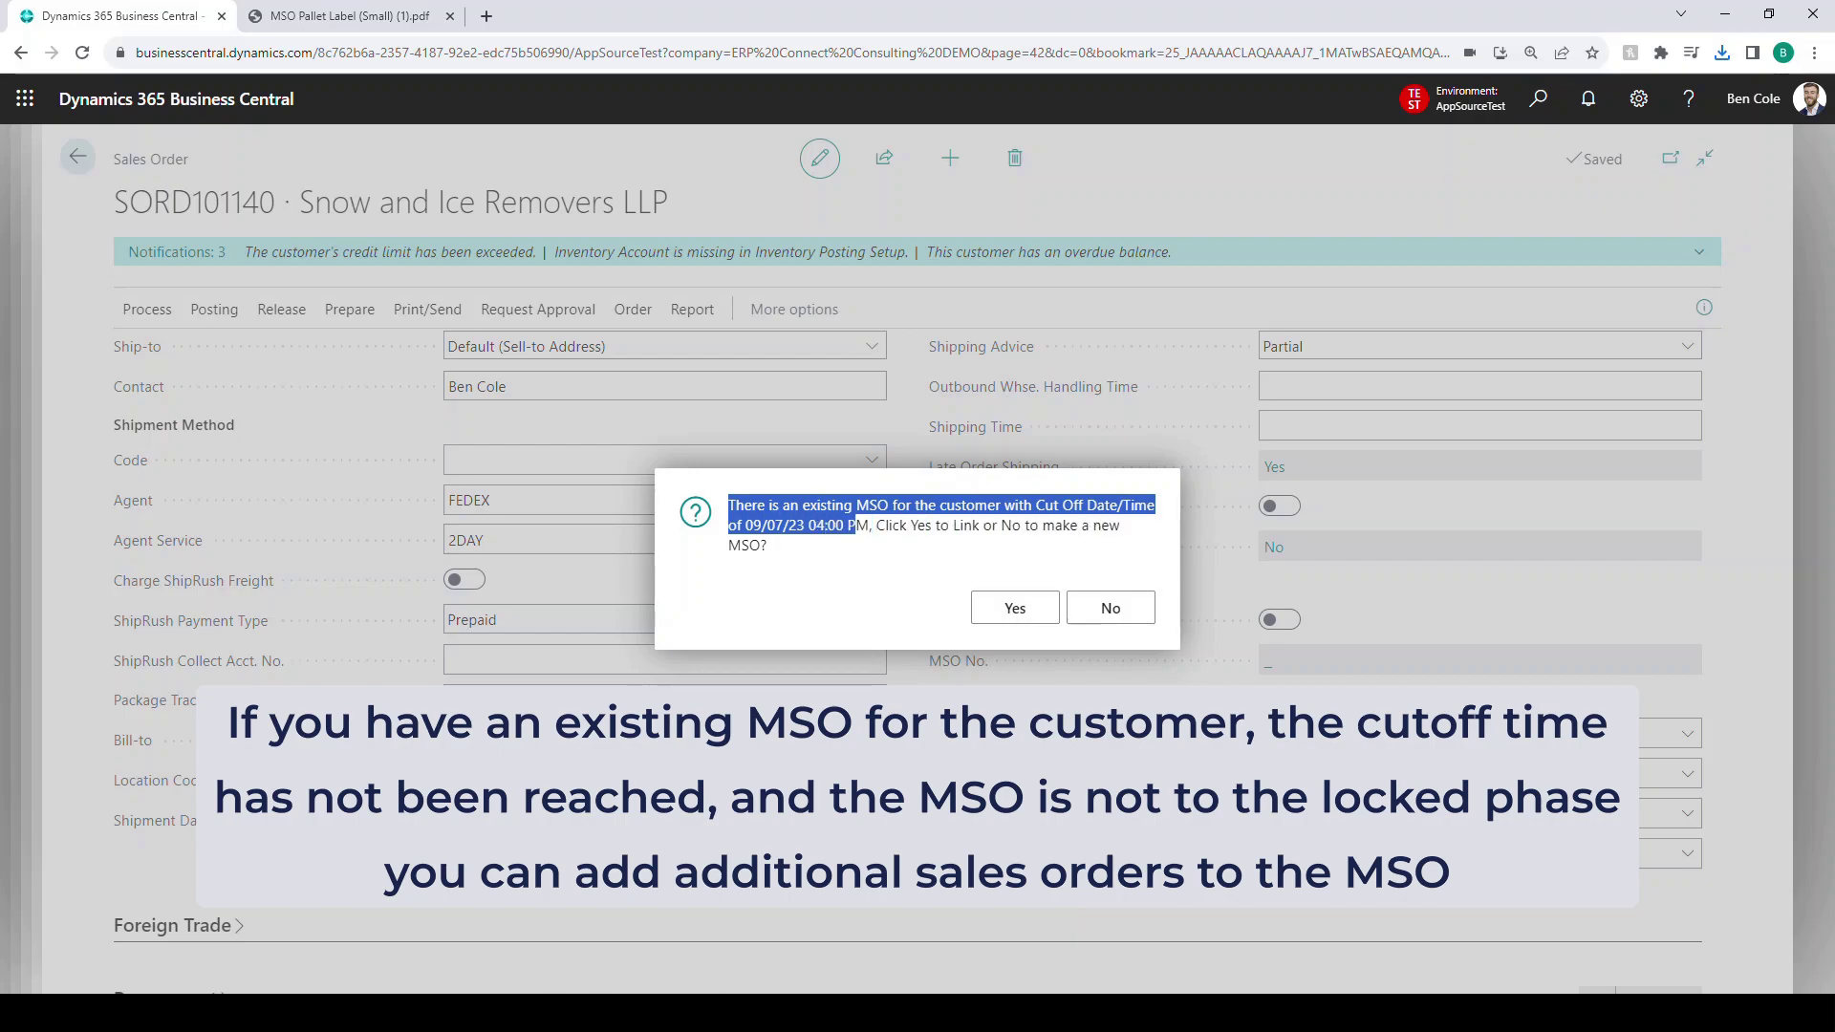
pyautogui.click(888, 544)
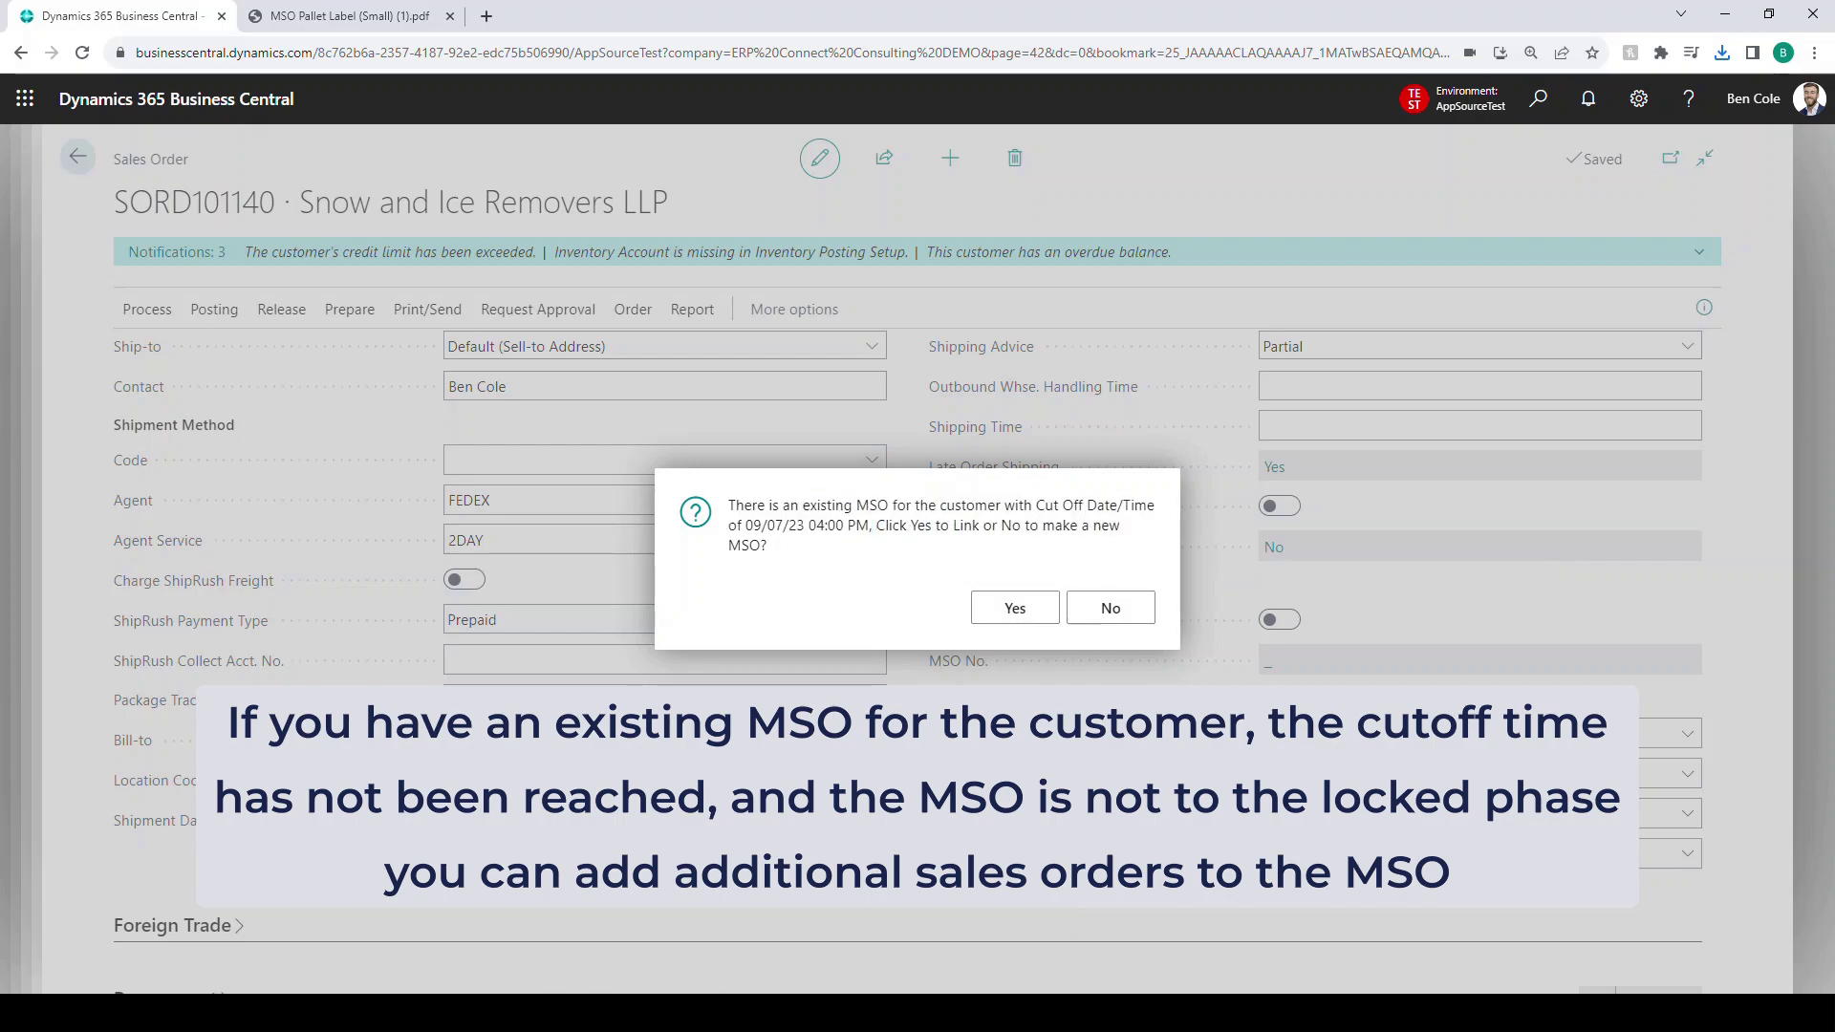
pyautogui.moveTo(875, 526); pyautogui.dragTo(1109, 527)
pyautogui.click(1099, 545)
pyautogui.click(1015, 608)
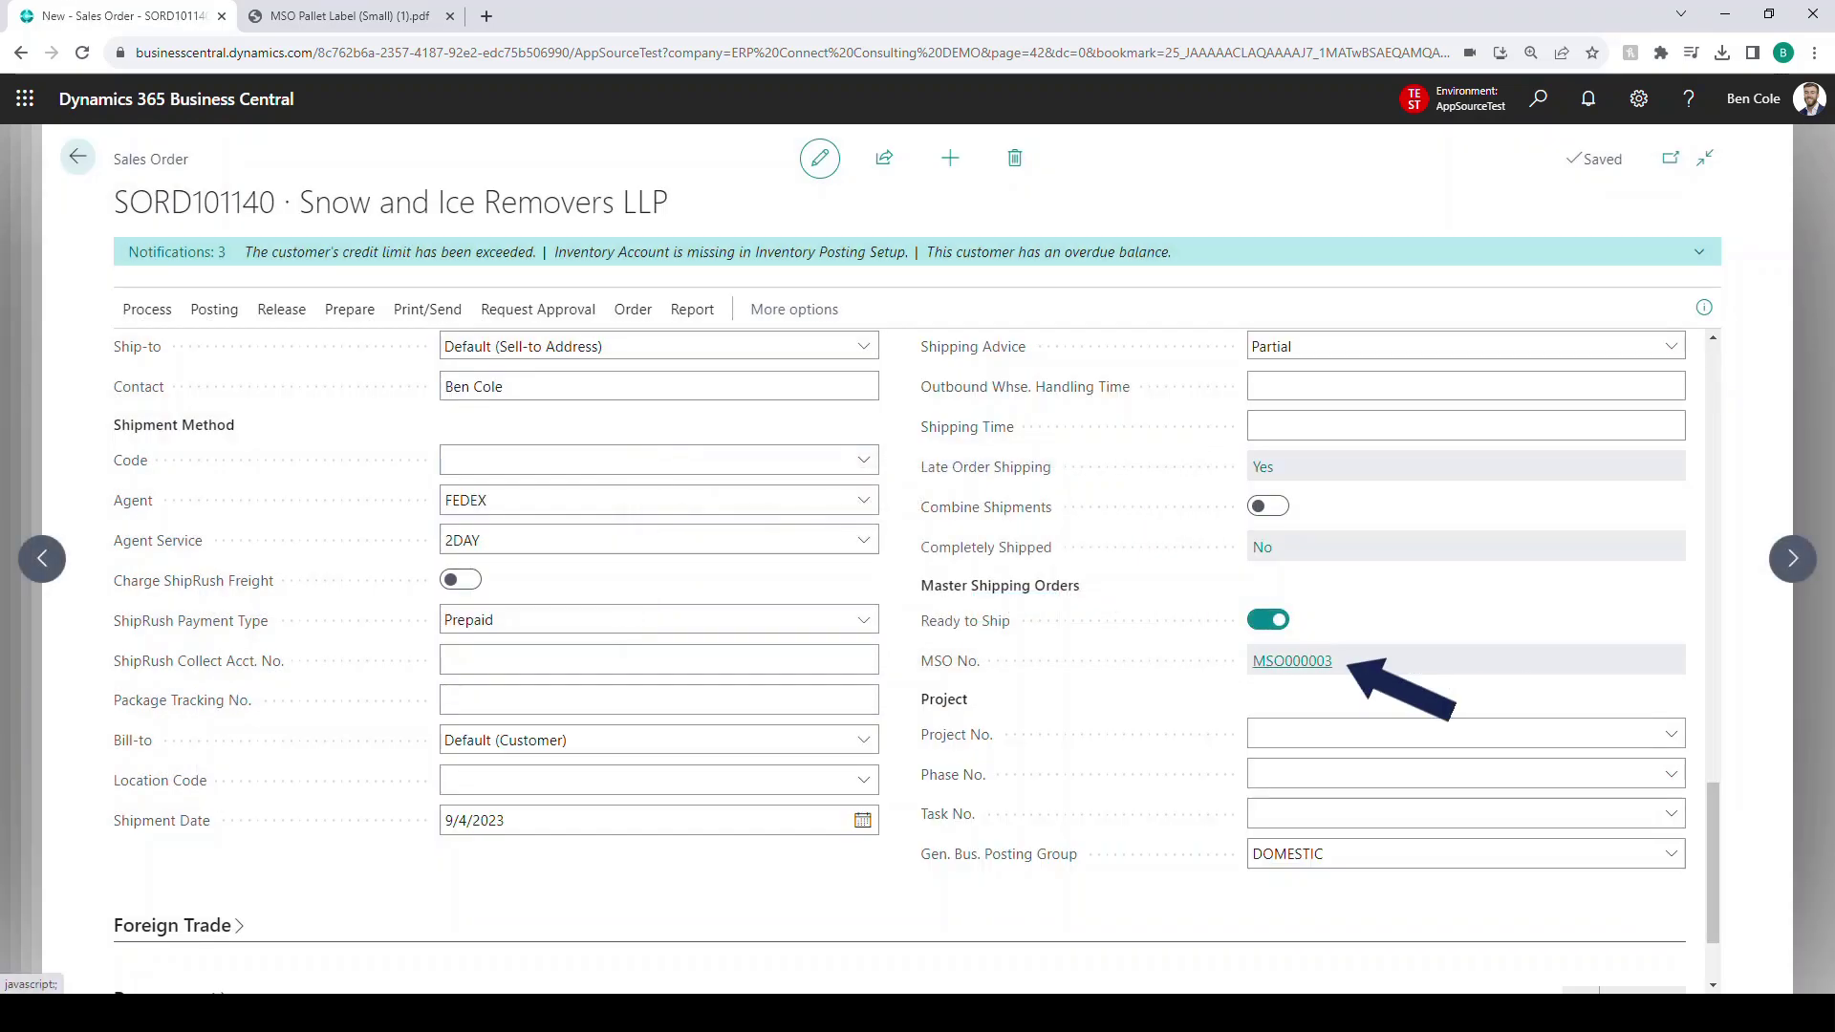
# - Open MSO000003 from the MSO No. link and review its General, Ship To and Attachments sections
pyautogui.click(1292, 660)
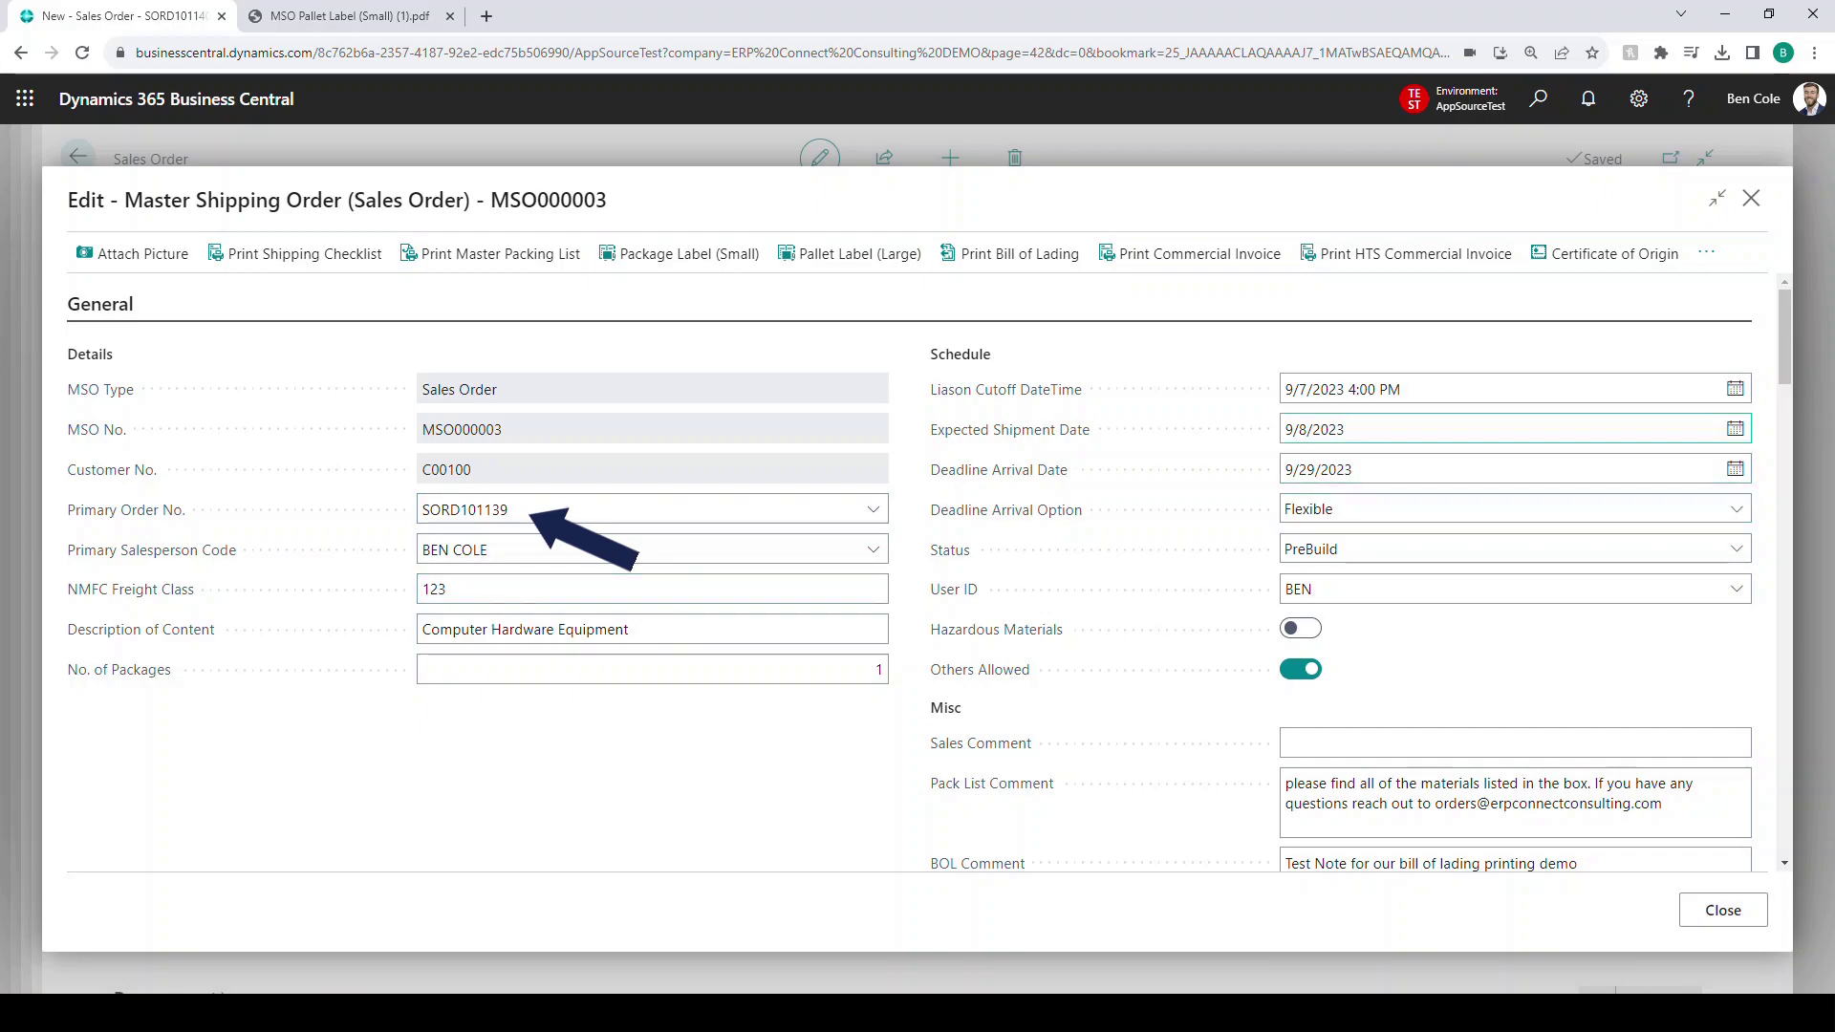
pyautogui.scroll(-10, 909, 571)
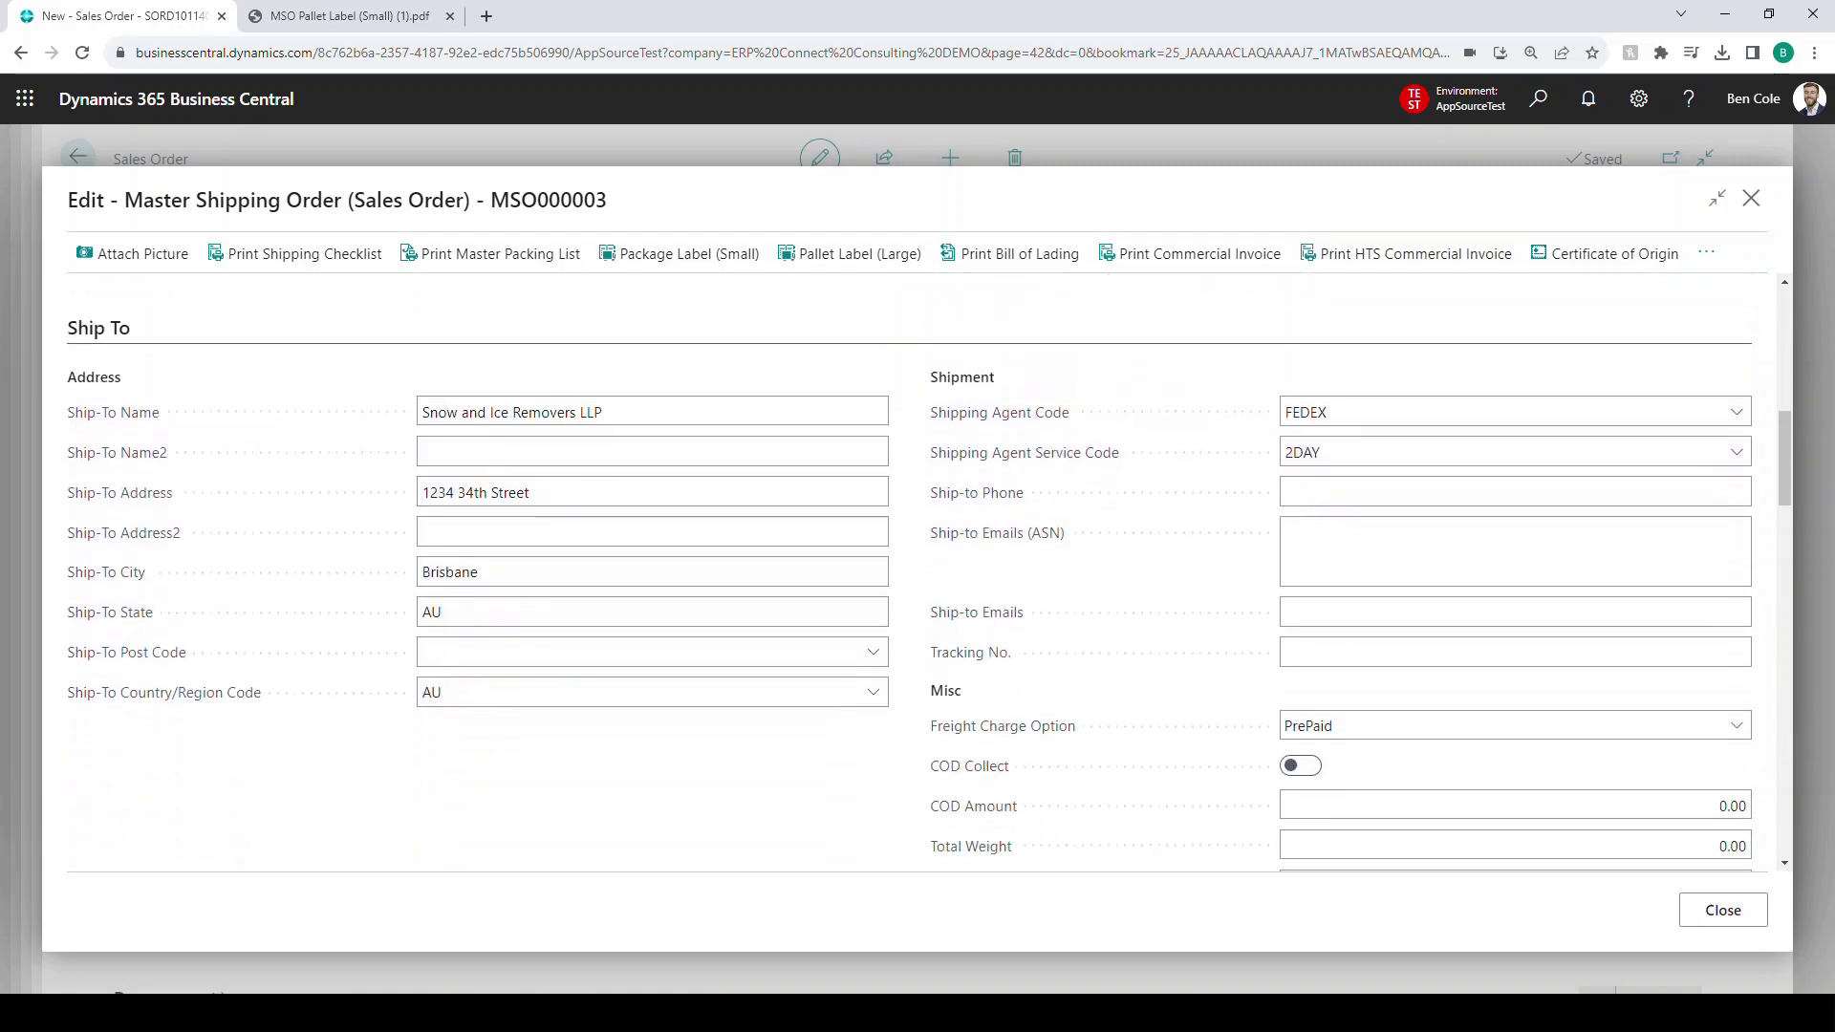
pyautogui.scroll(2, 909, 571)
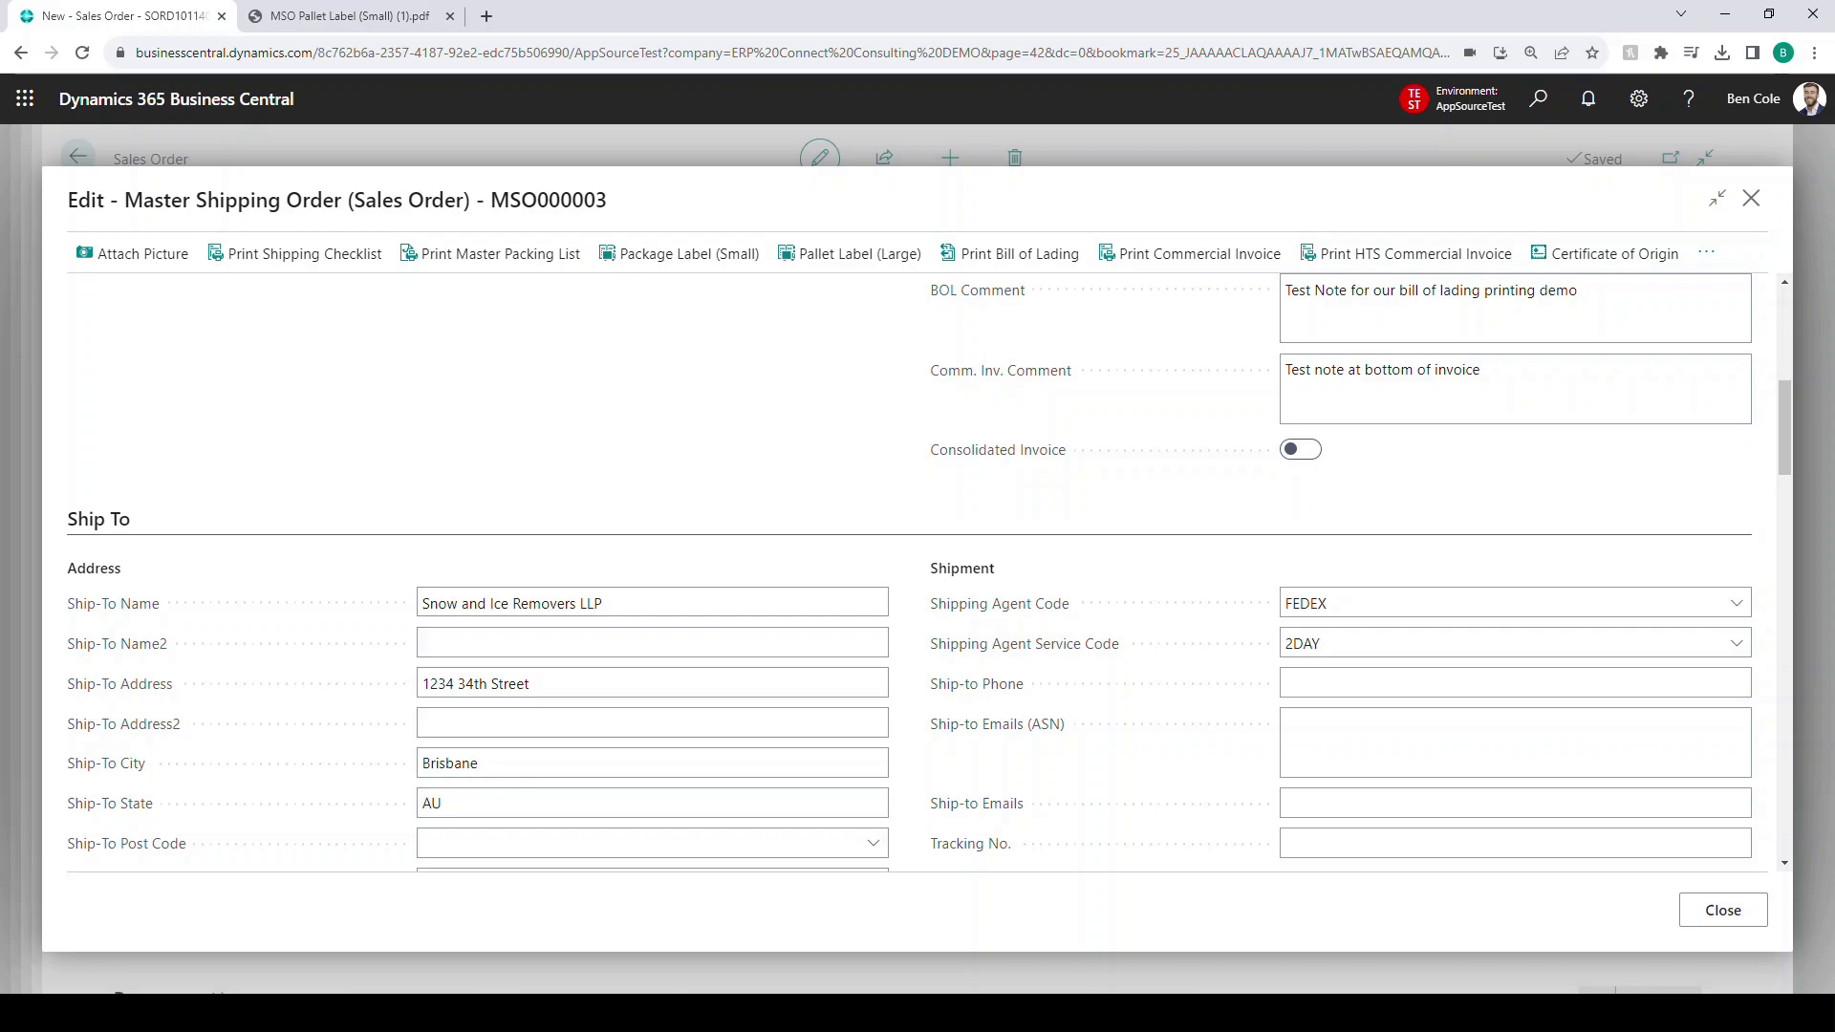
pyautogui.scroll(-2, 653, 468)
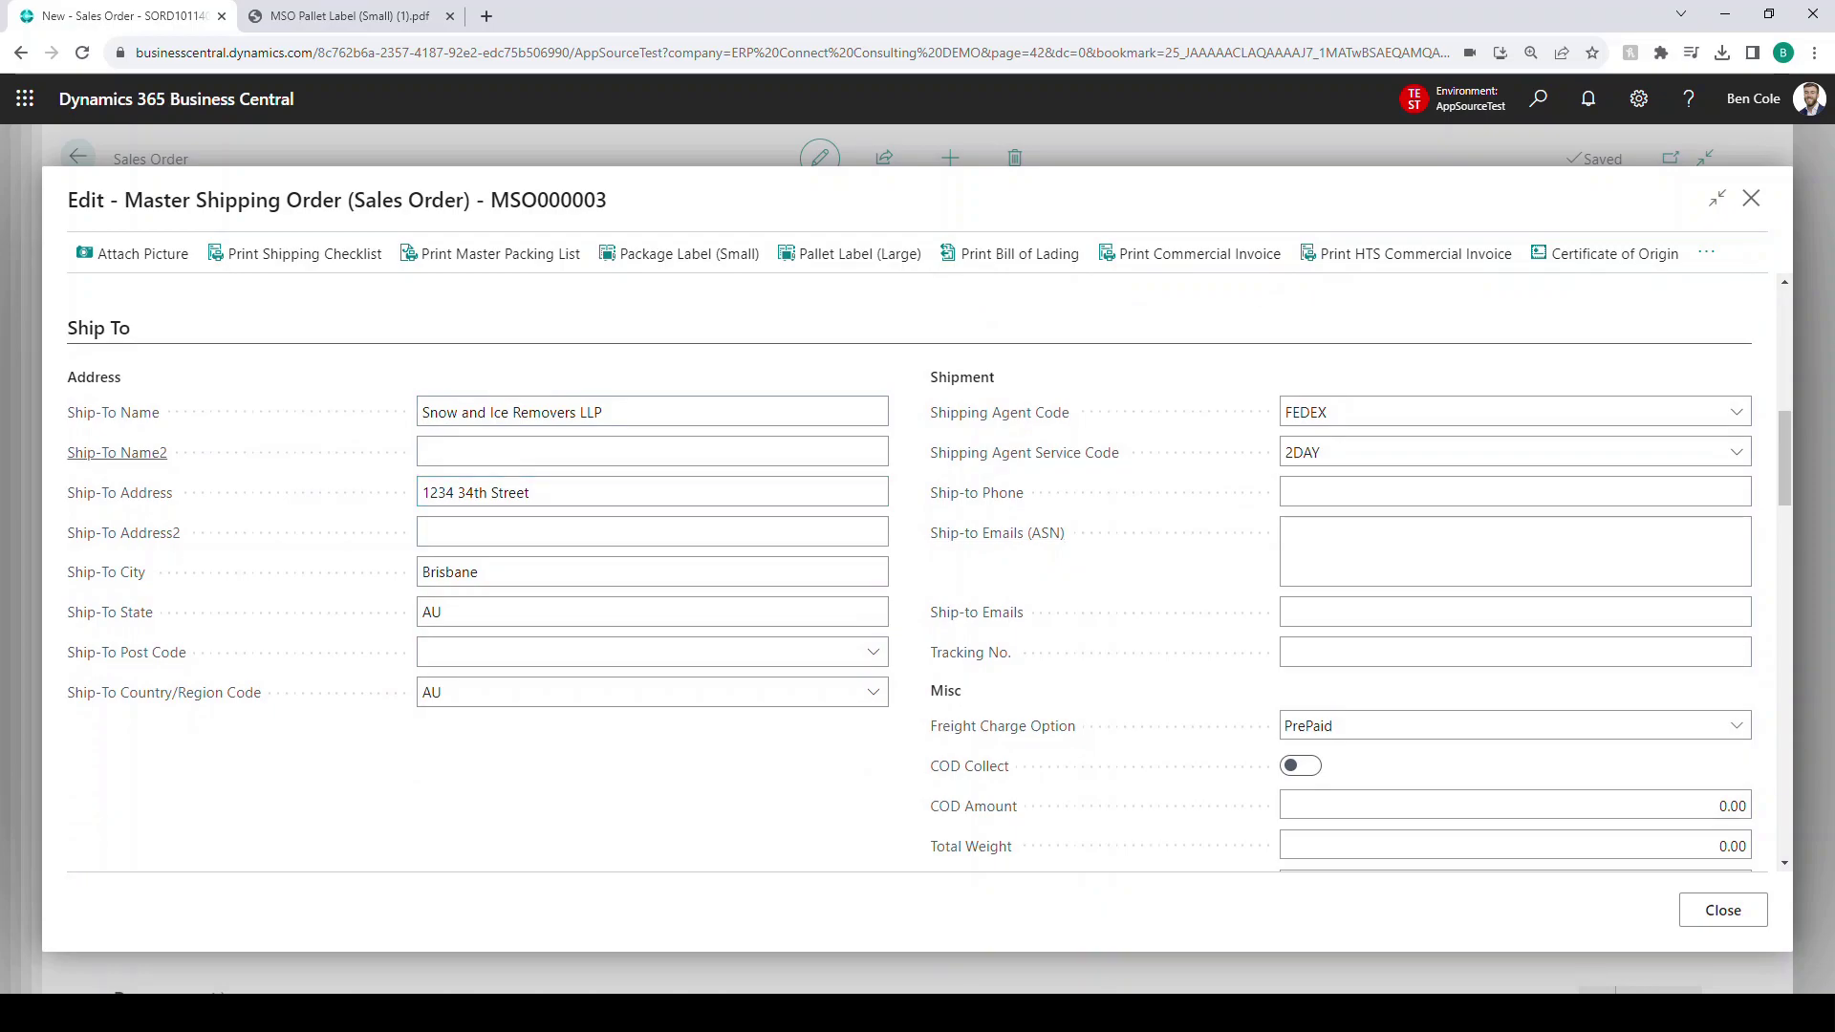
pyautogui.scroll(-6, 917, 573)
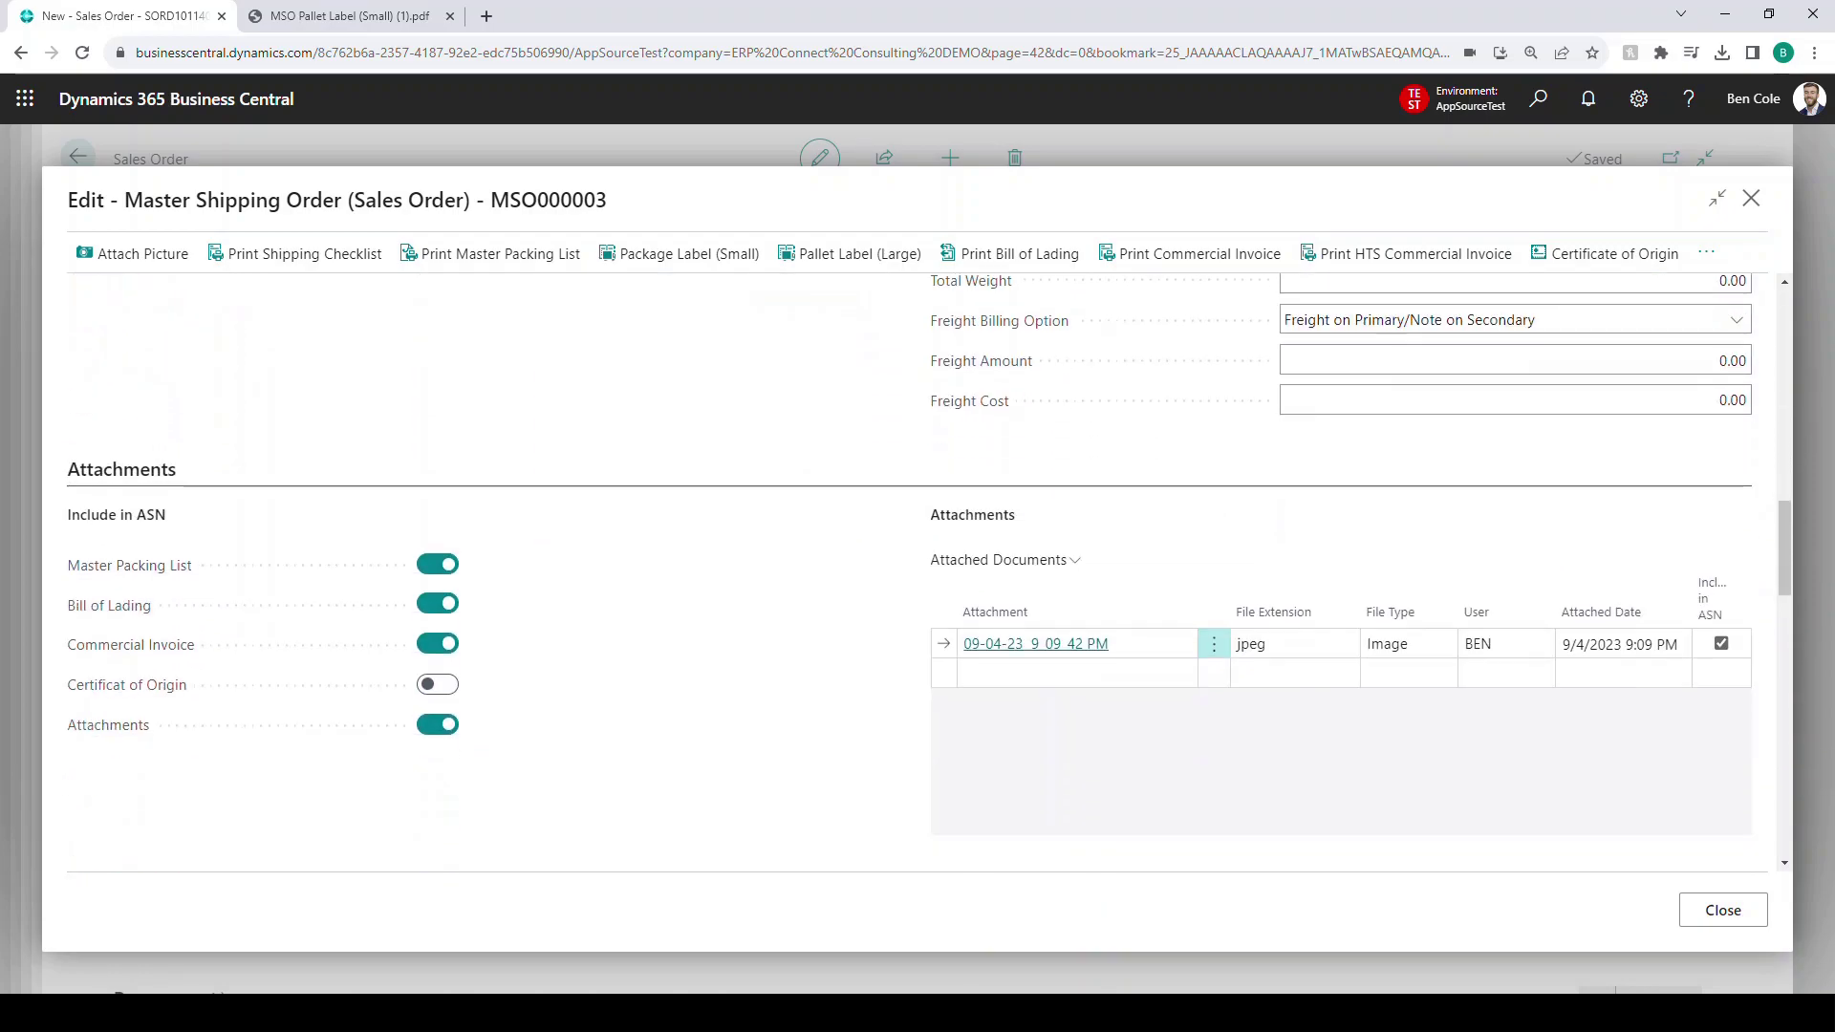
pyautogui.scroll(-5, 908, 554)
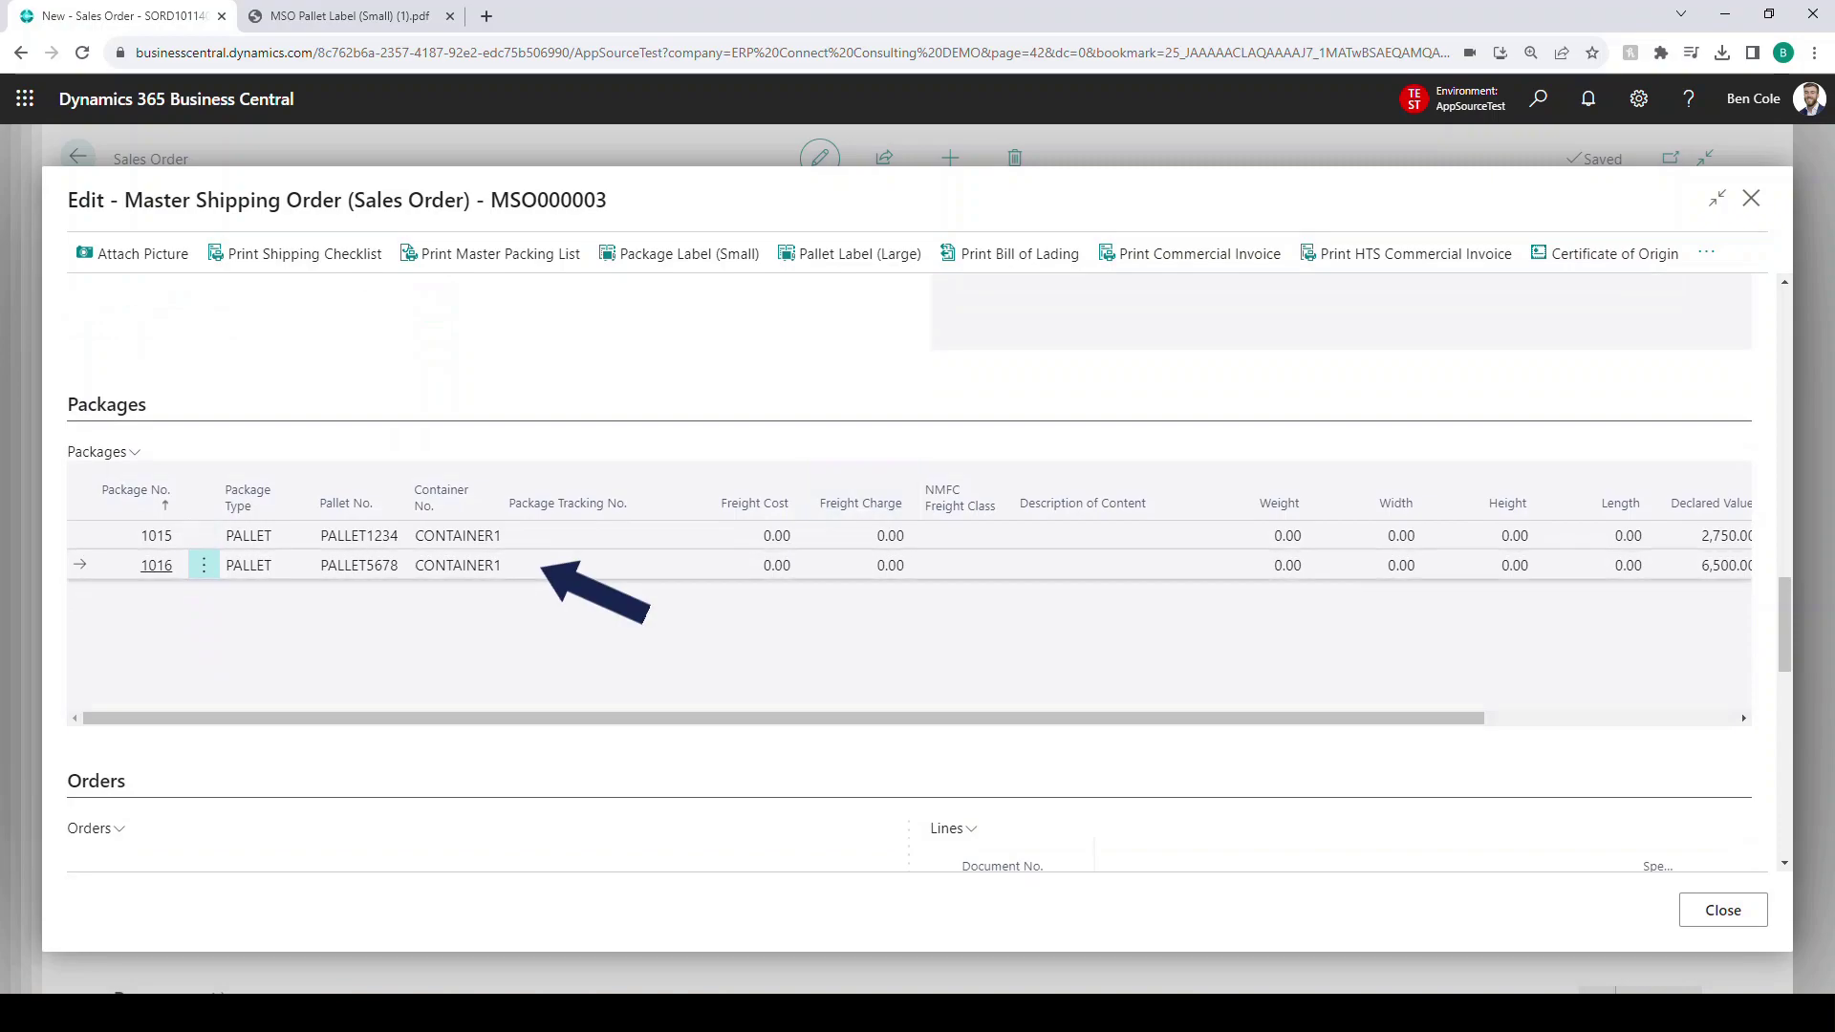
pyautogui.doubleClick(359, 566)
pyautogui.click(359, 640)
pyautogui.moveTo(784, 718); pyautogui.dragTo(1035, 719)
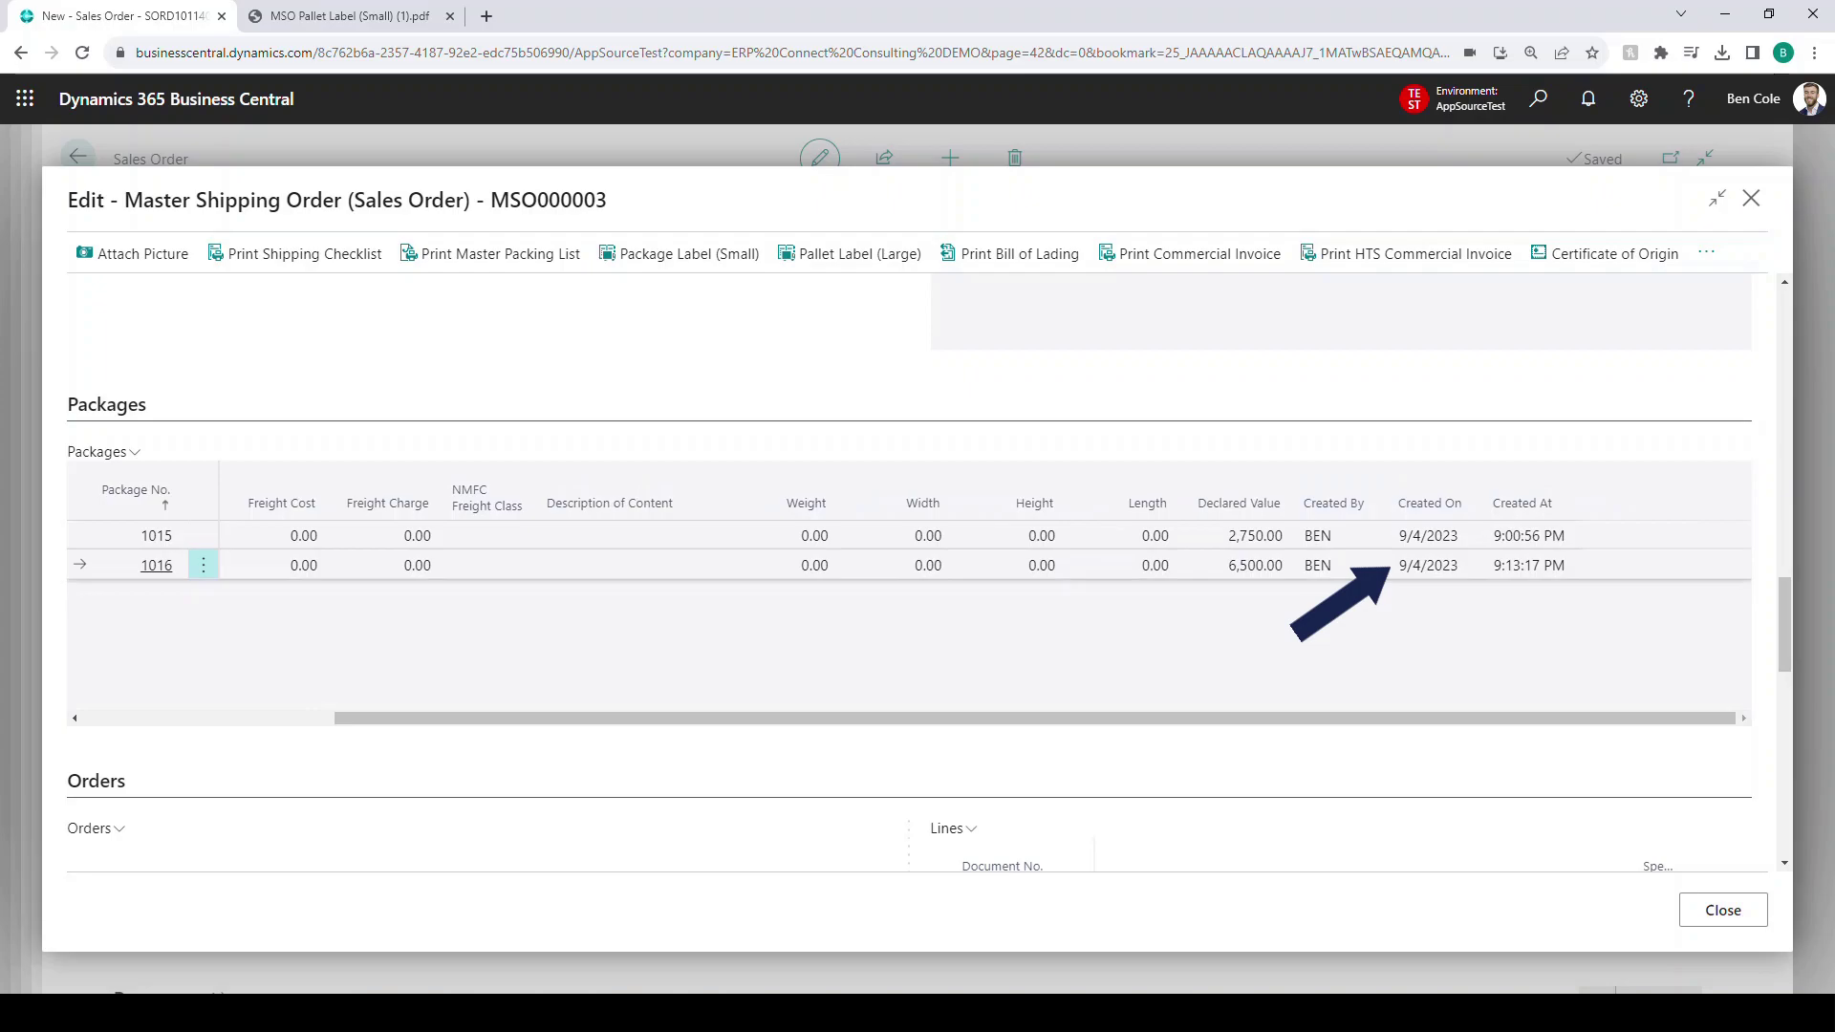
pyautogui.moveTo(1035, 718); pyautogui.dragTo(784, 719)
pyautogui.scroll(-2, 909, 574)
pyautogui.scroll(-2, 909, 573)
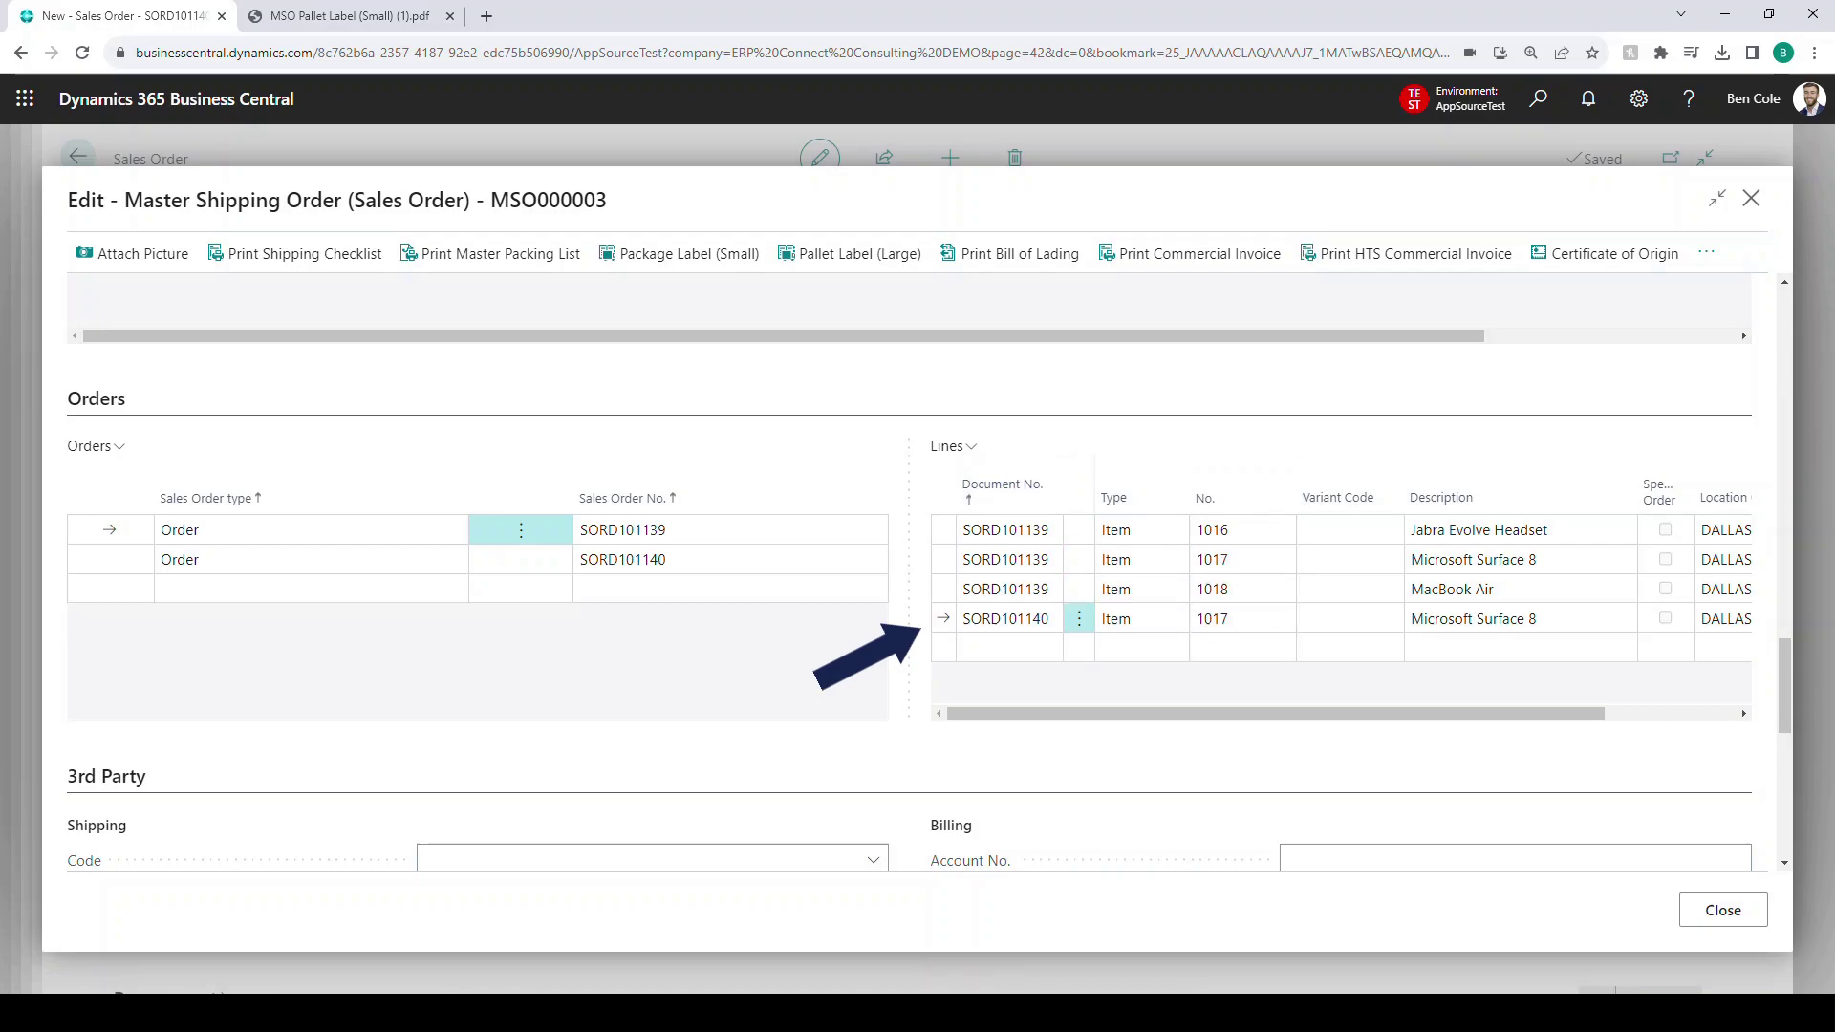
pyautogui.moveTo(1242, 712); pyautogui.dragTo(1372, 713)
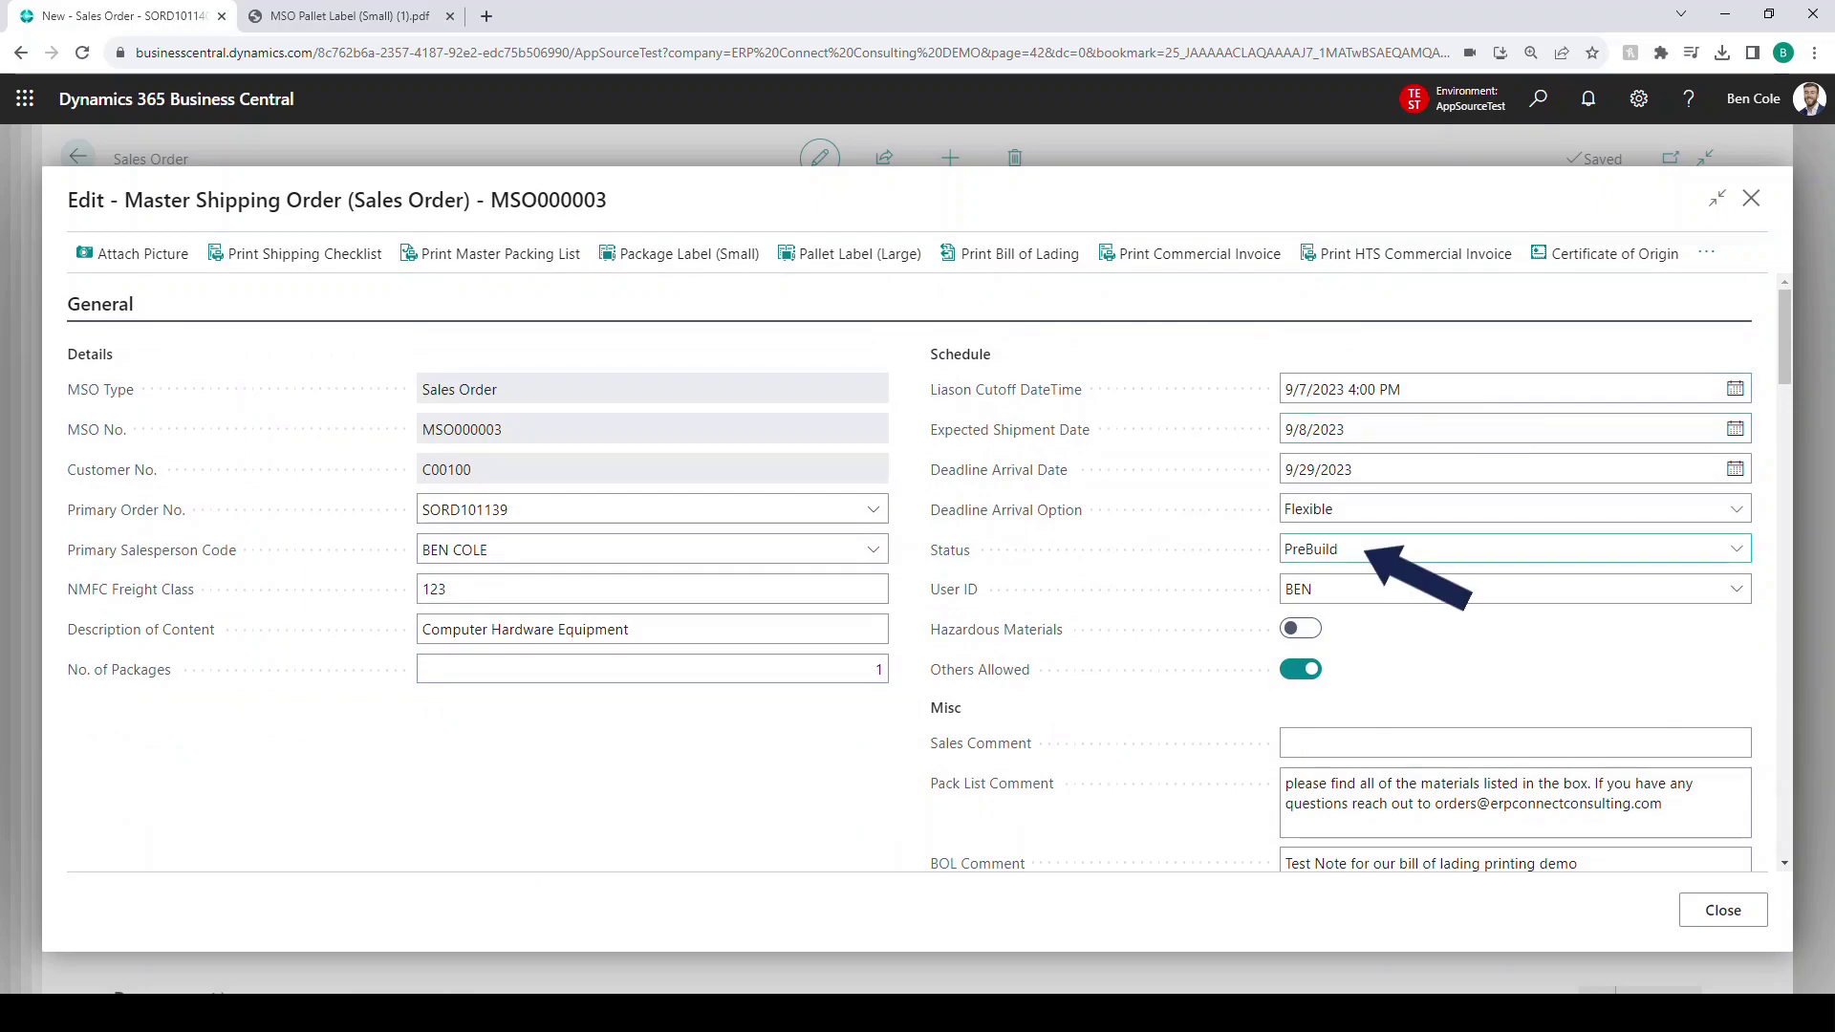
pyautogui.scroll(-10, 1357, 559)
pyautogui.scroll(-10, 929, 568)
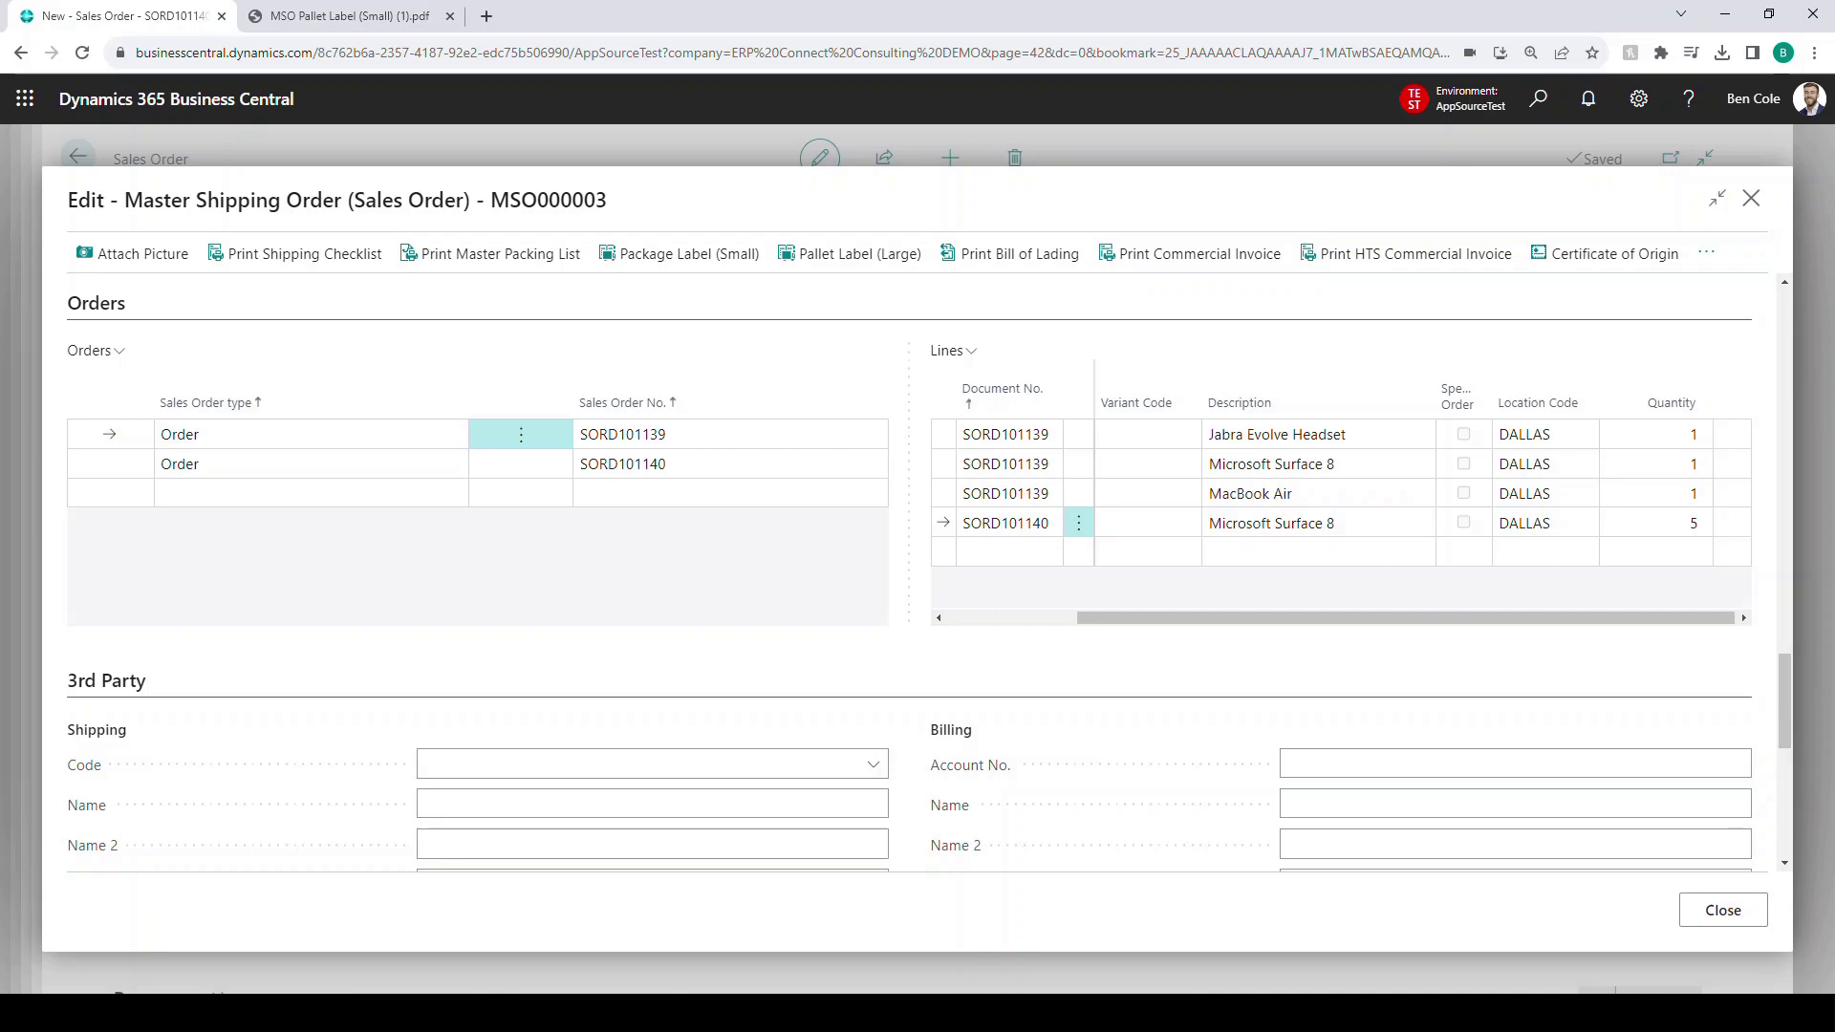
pyautogui.scroll(-4, 908, 574)
pyautogui.scroll(-2, 908, 573)
pyautogui.scroll(3, 909, 574)
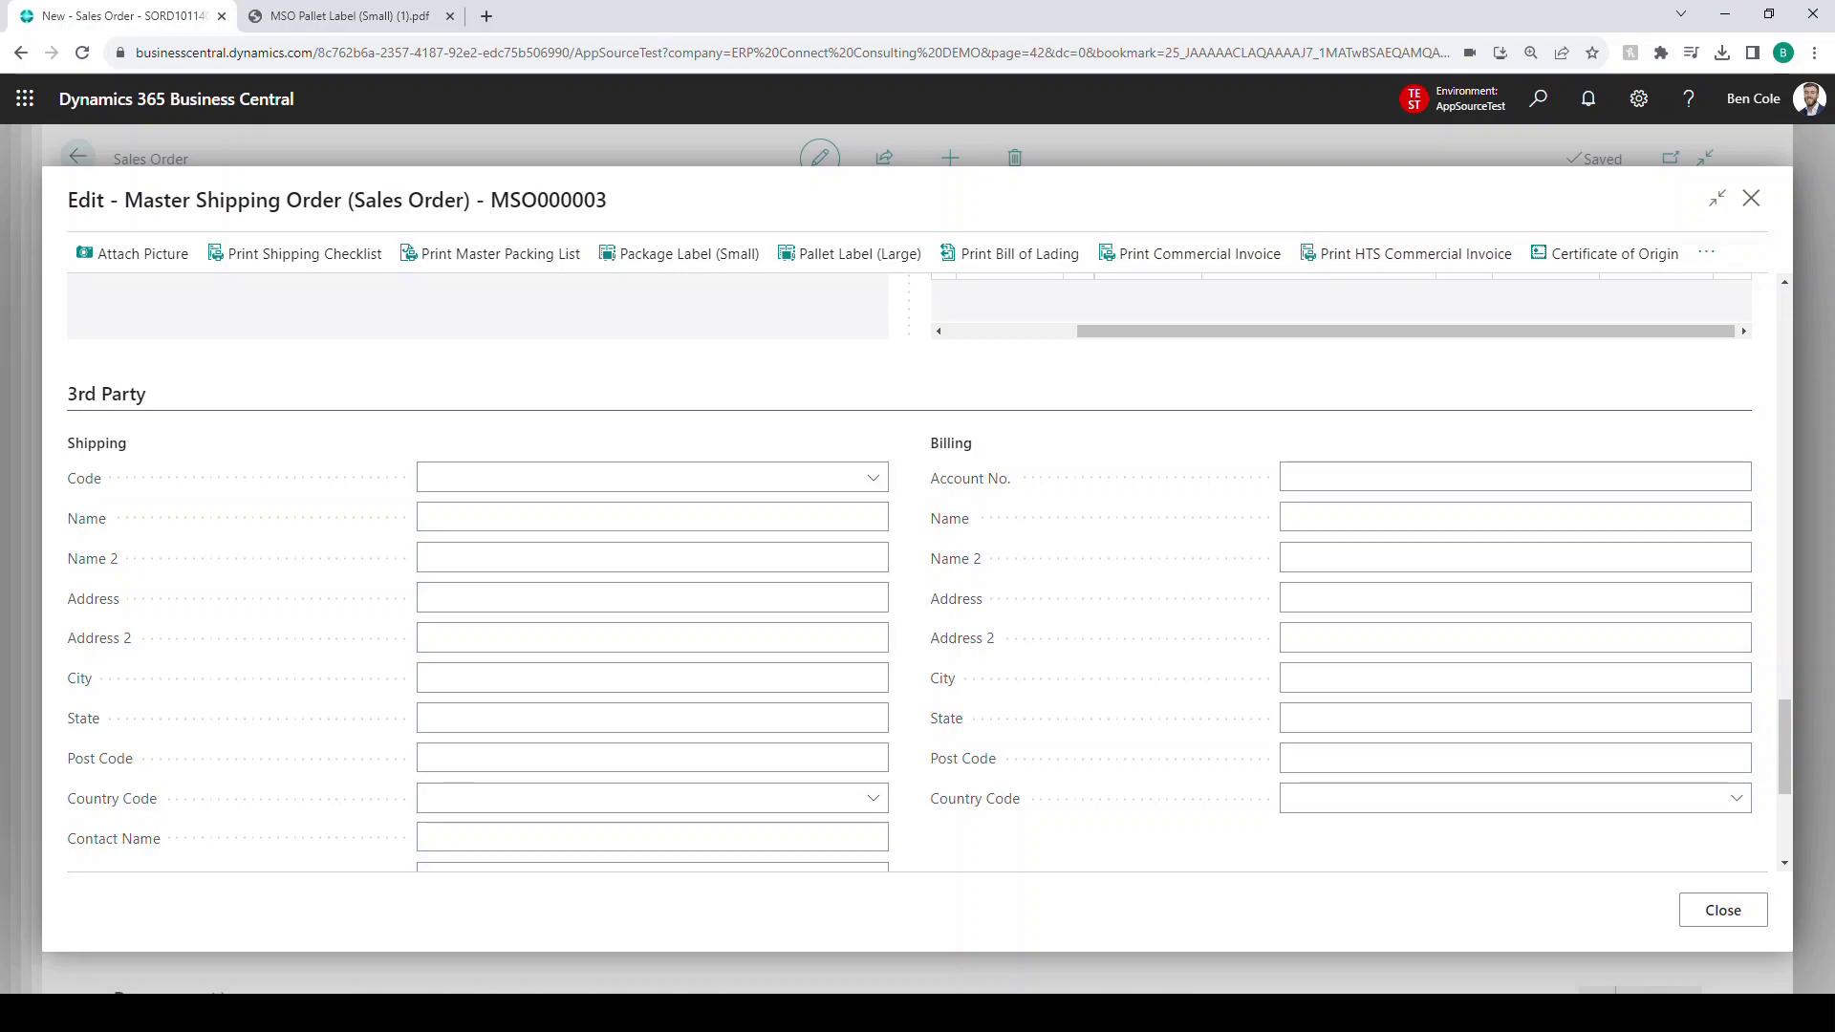
pyautogui.scroll(-1, 917, 573)
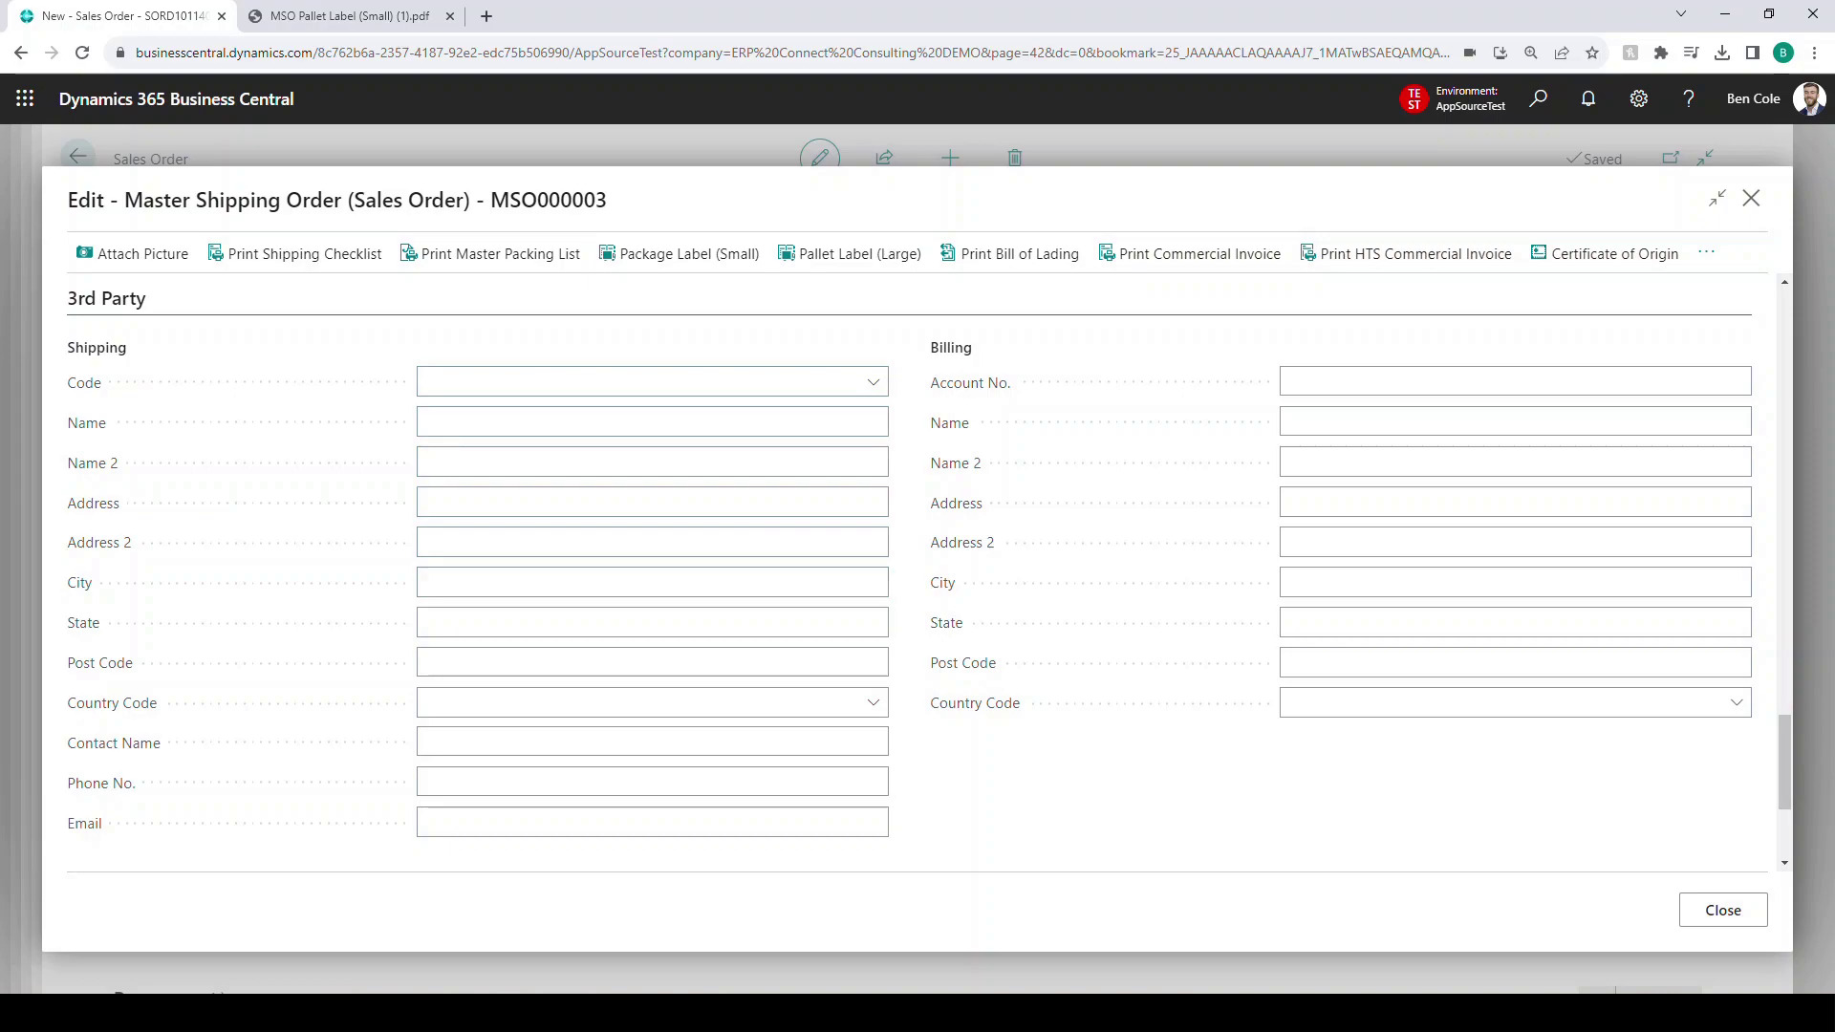
pyautogui.click(873, 382)
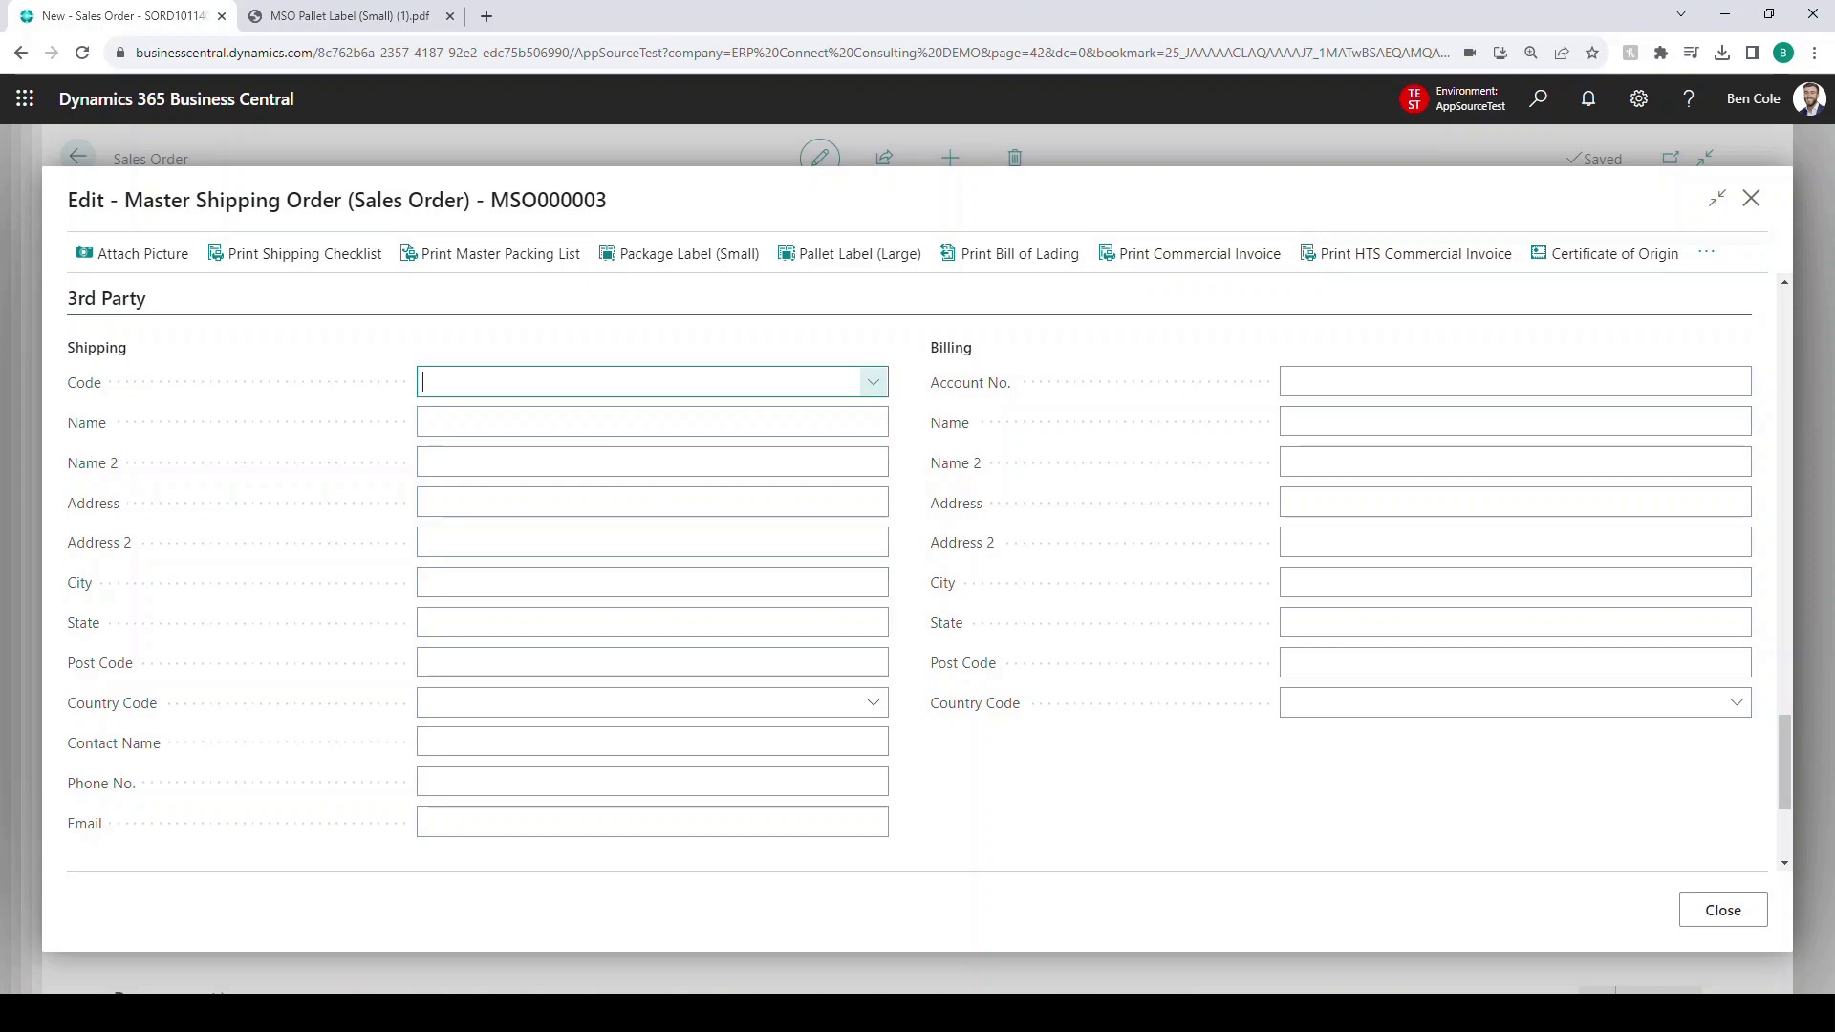
pyautogui.click(873, 383)
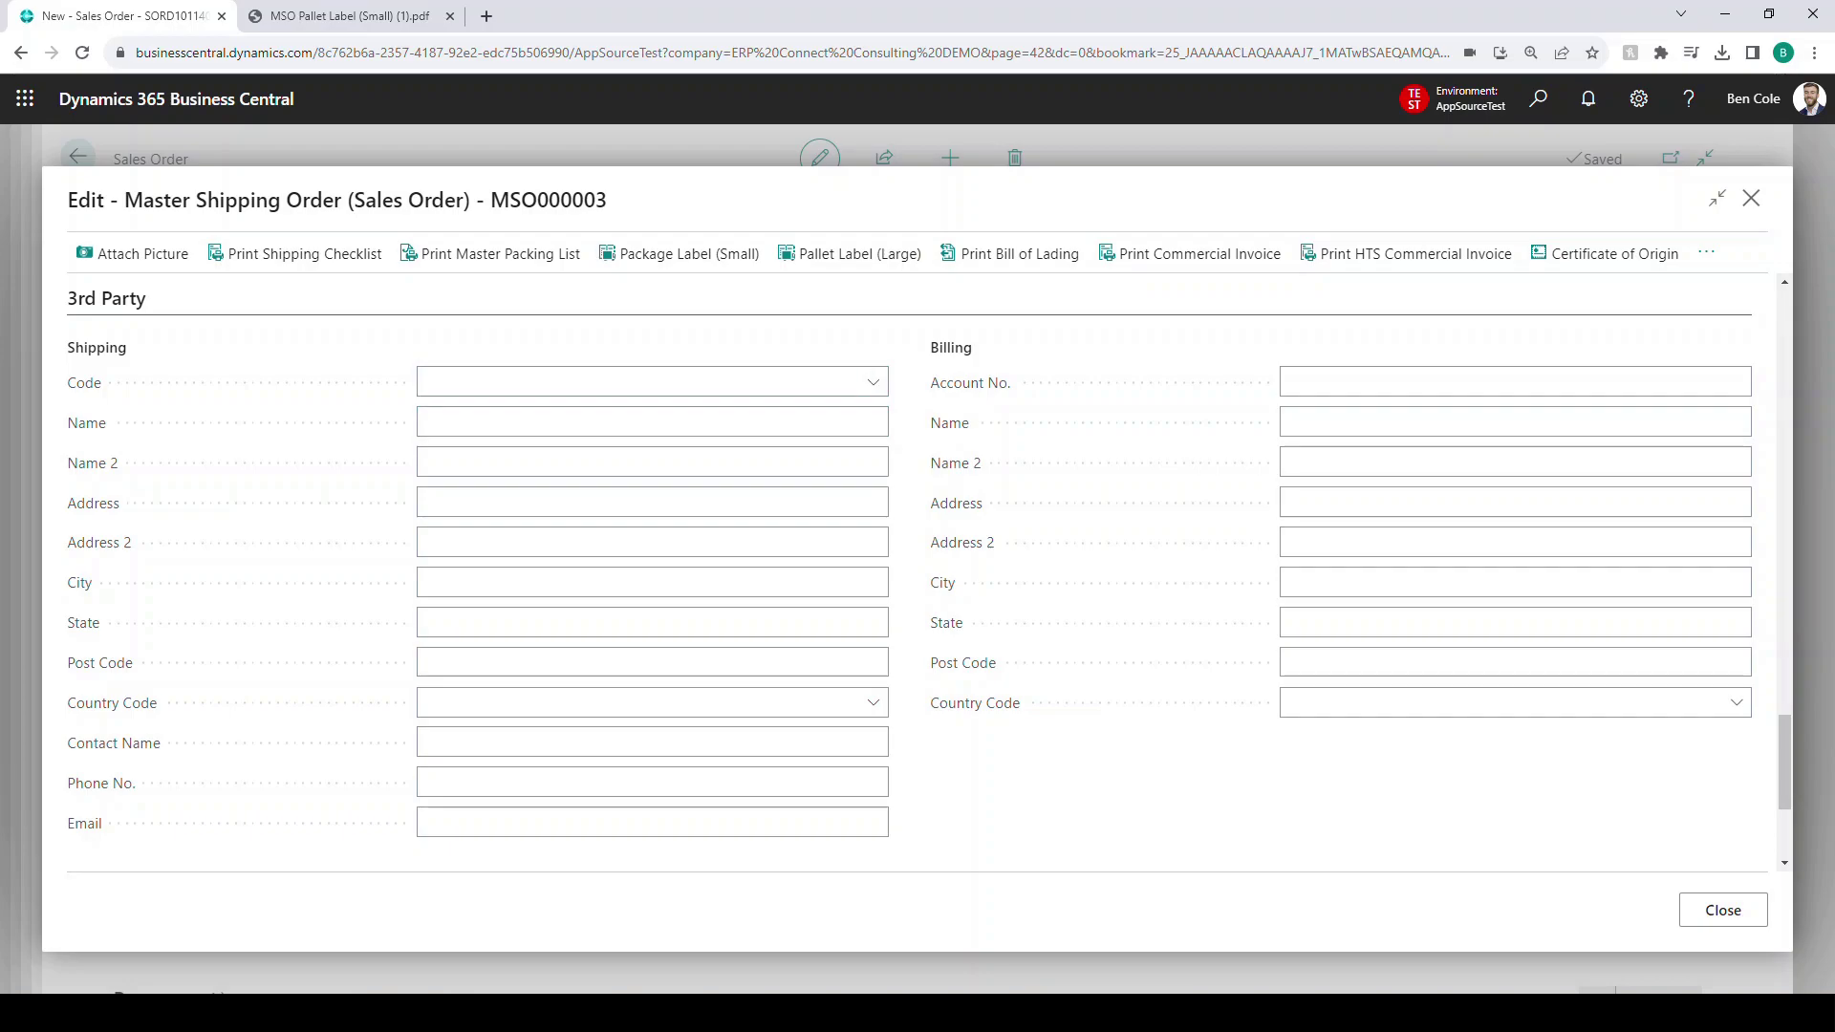
pyautogui.scroll(-3, 650, 535)
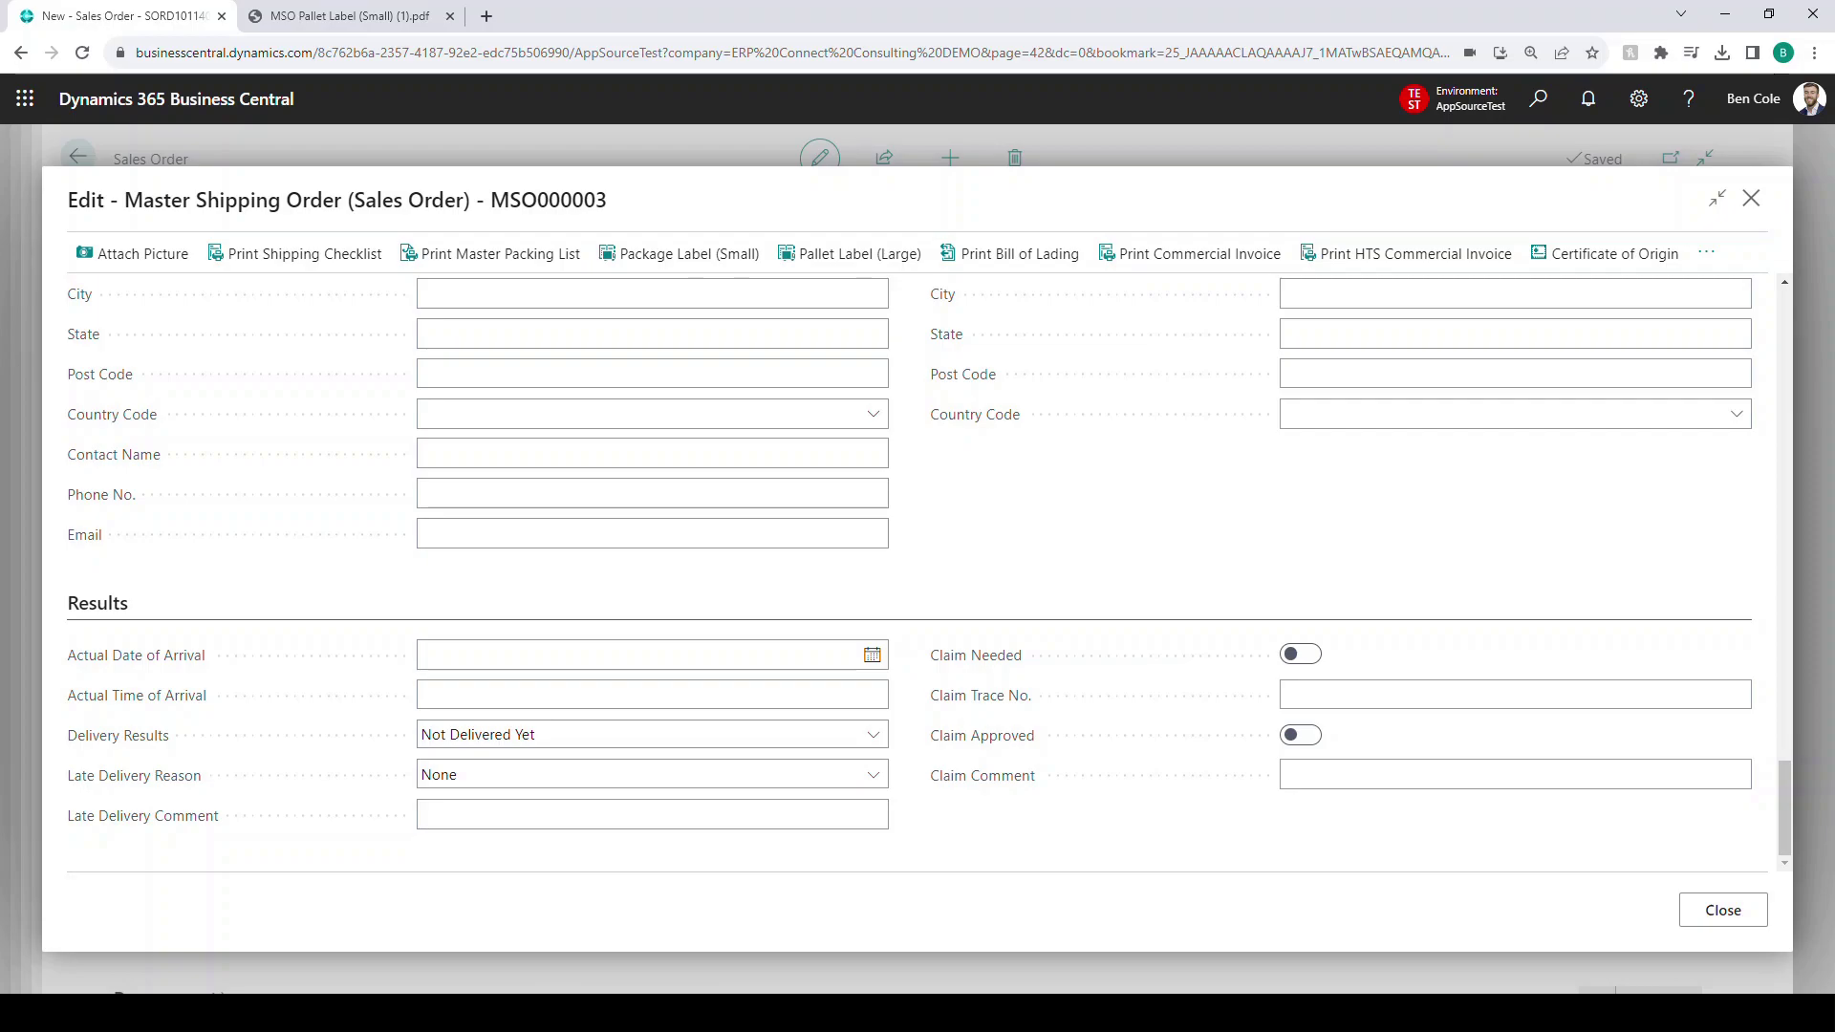
pyautogui.scroll(20, 652, 695)
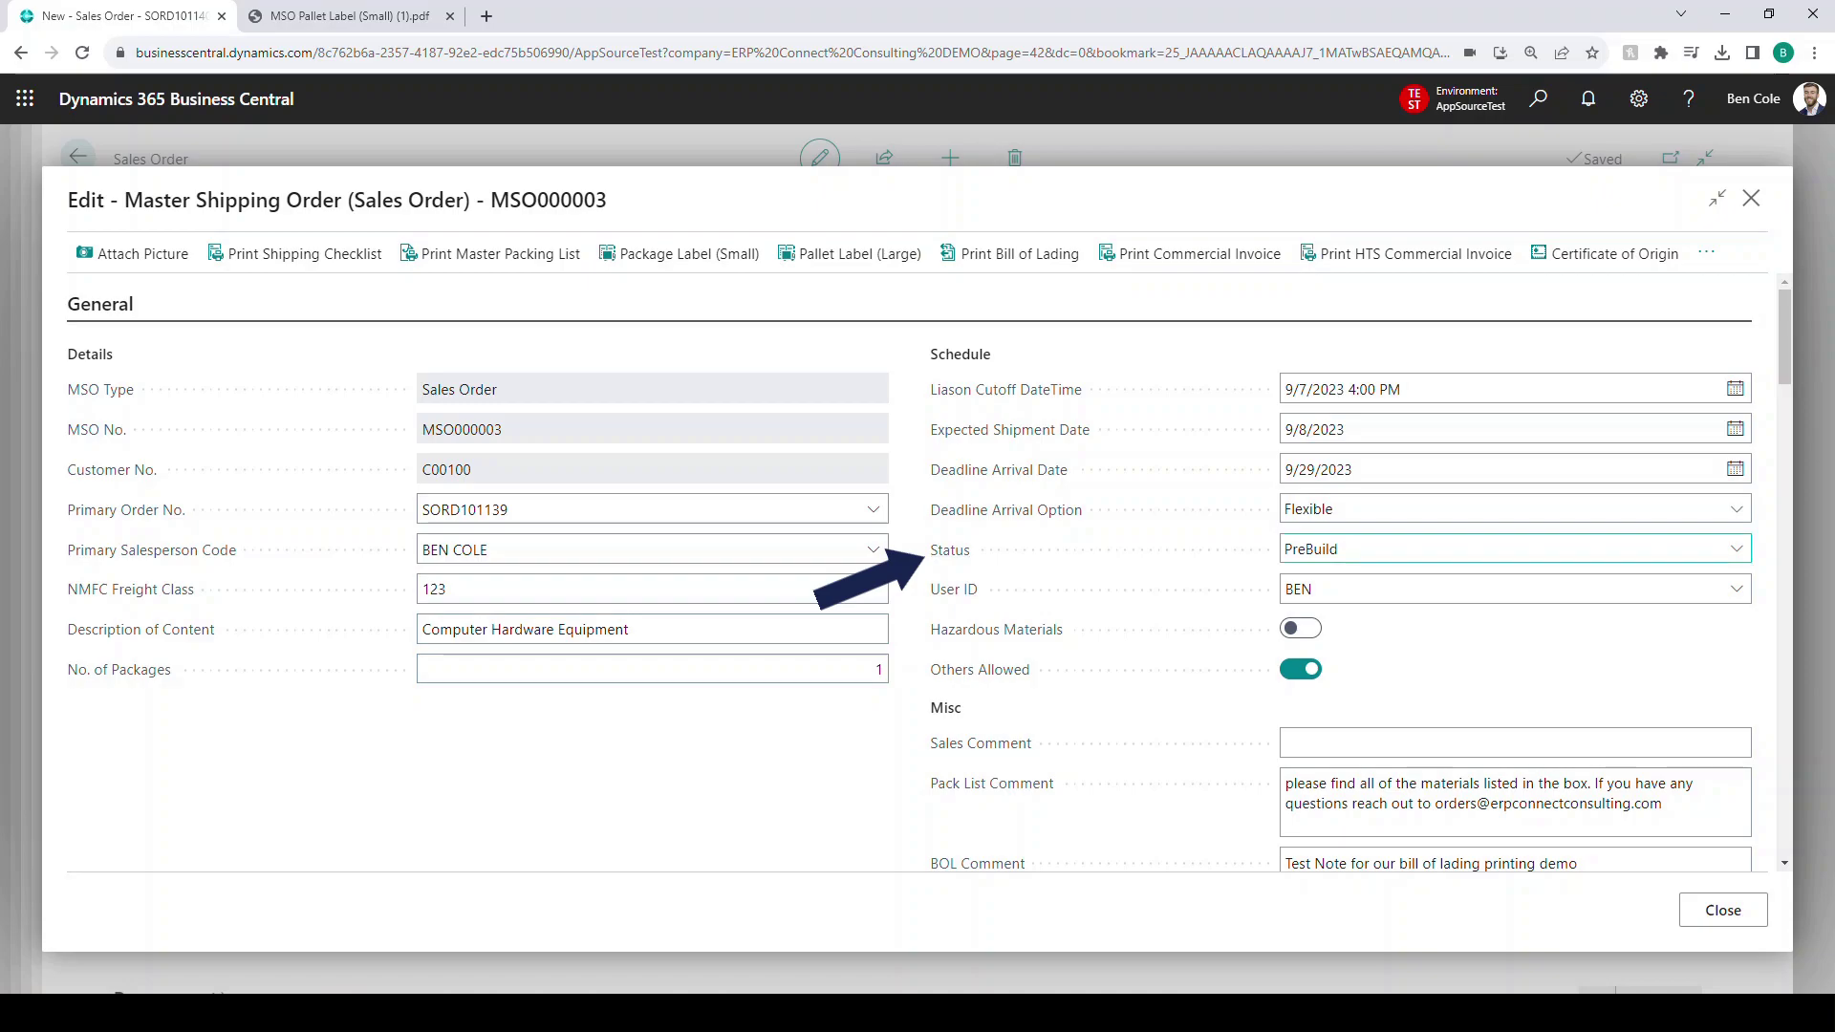
# - Set MSO000003's status to Locked and confirm the change
pyautogui.click(1515, 549)
pyautogui.click(1307, 634)
pyautogui.click(669, 774)
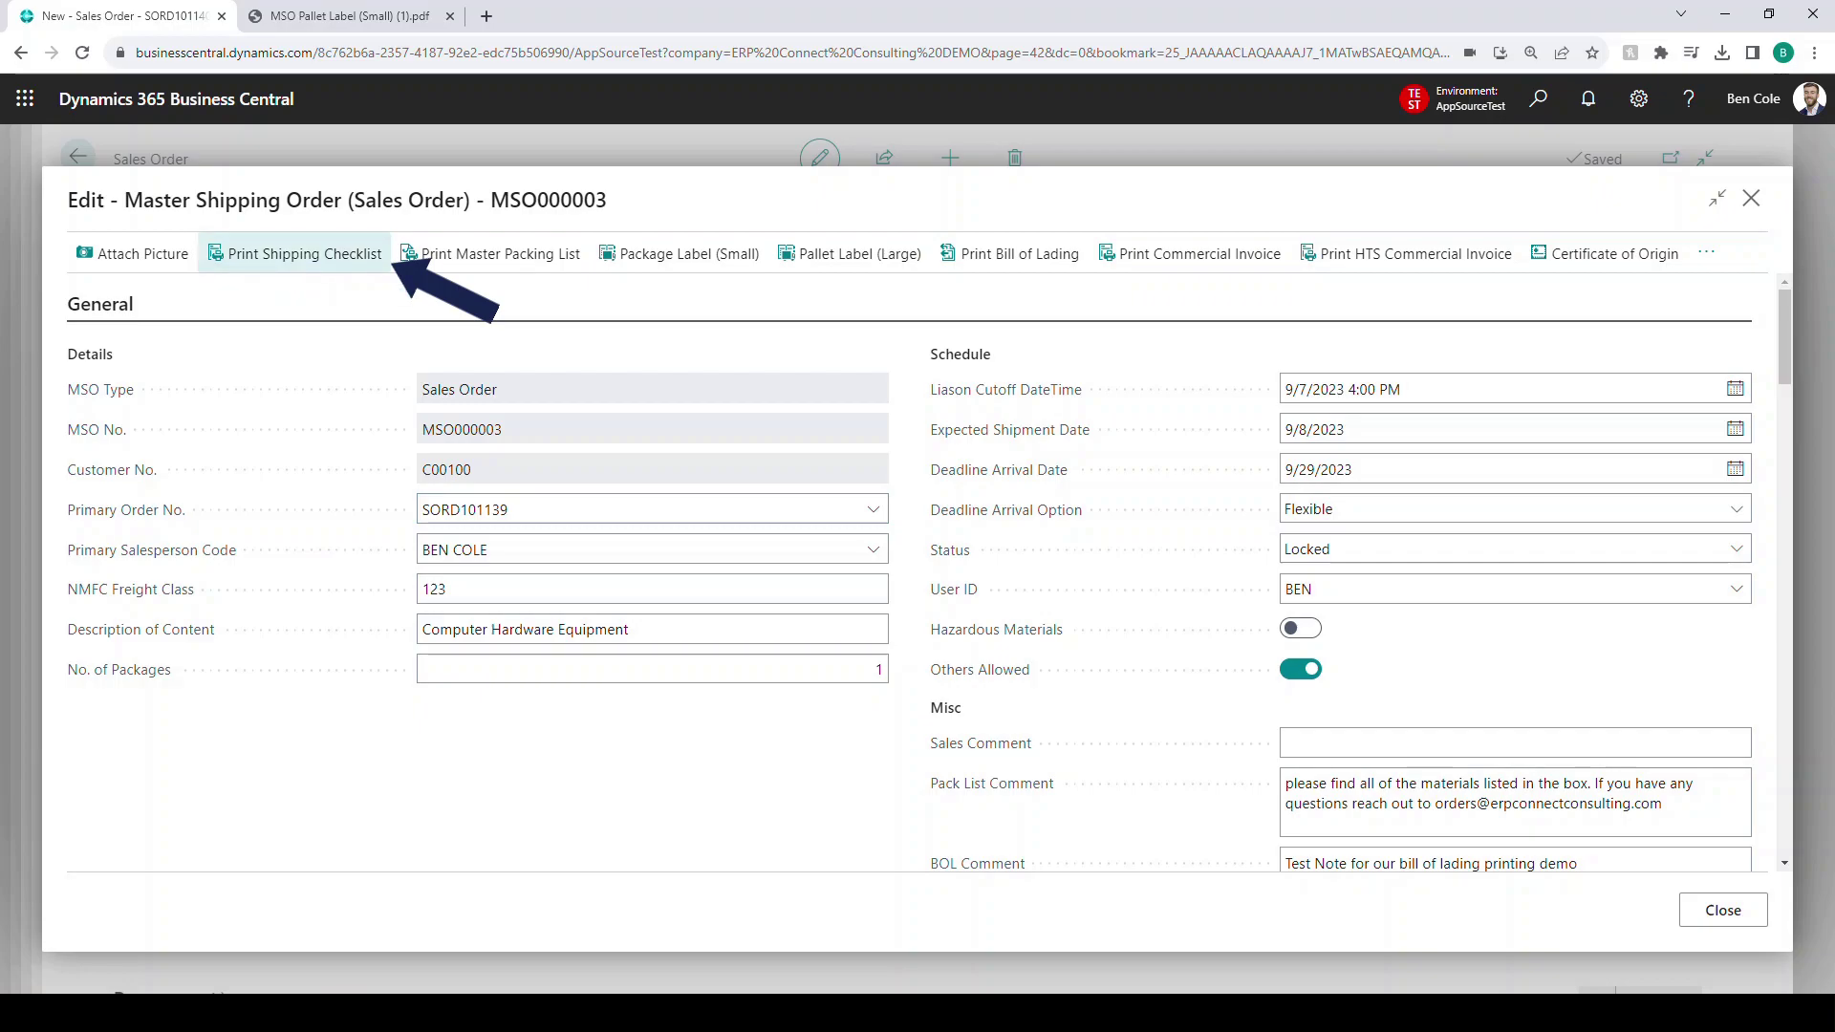
pyautogui.click(304, 253)
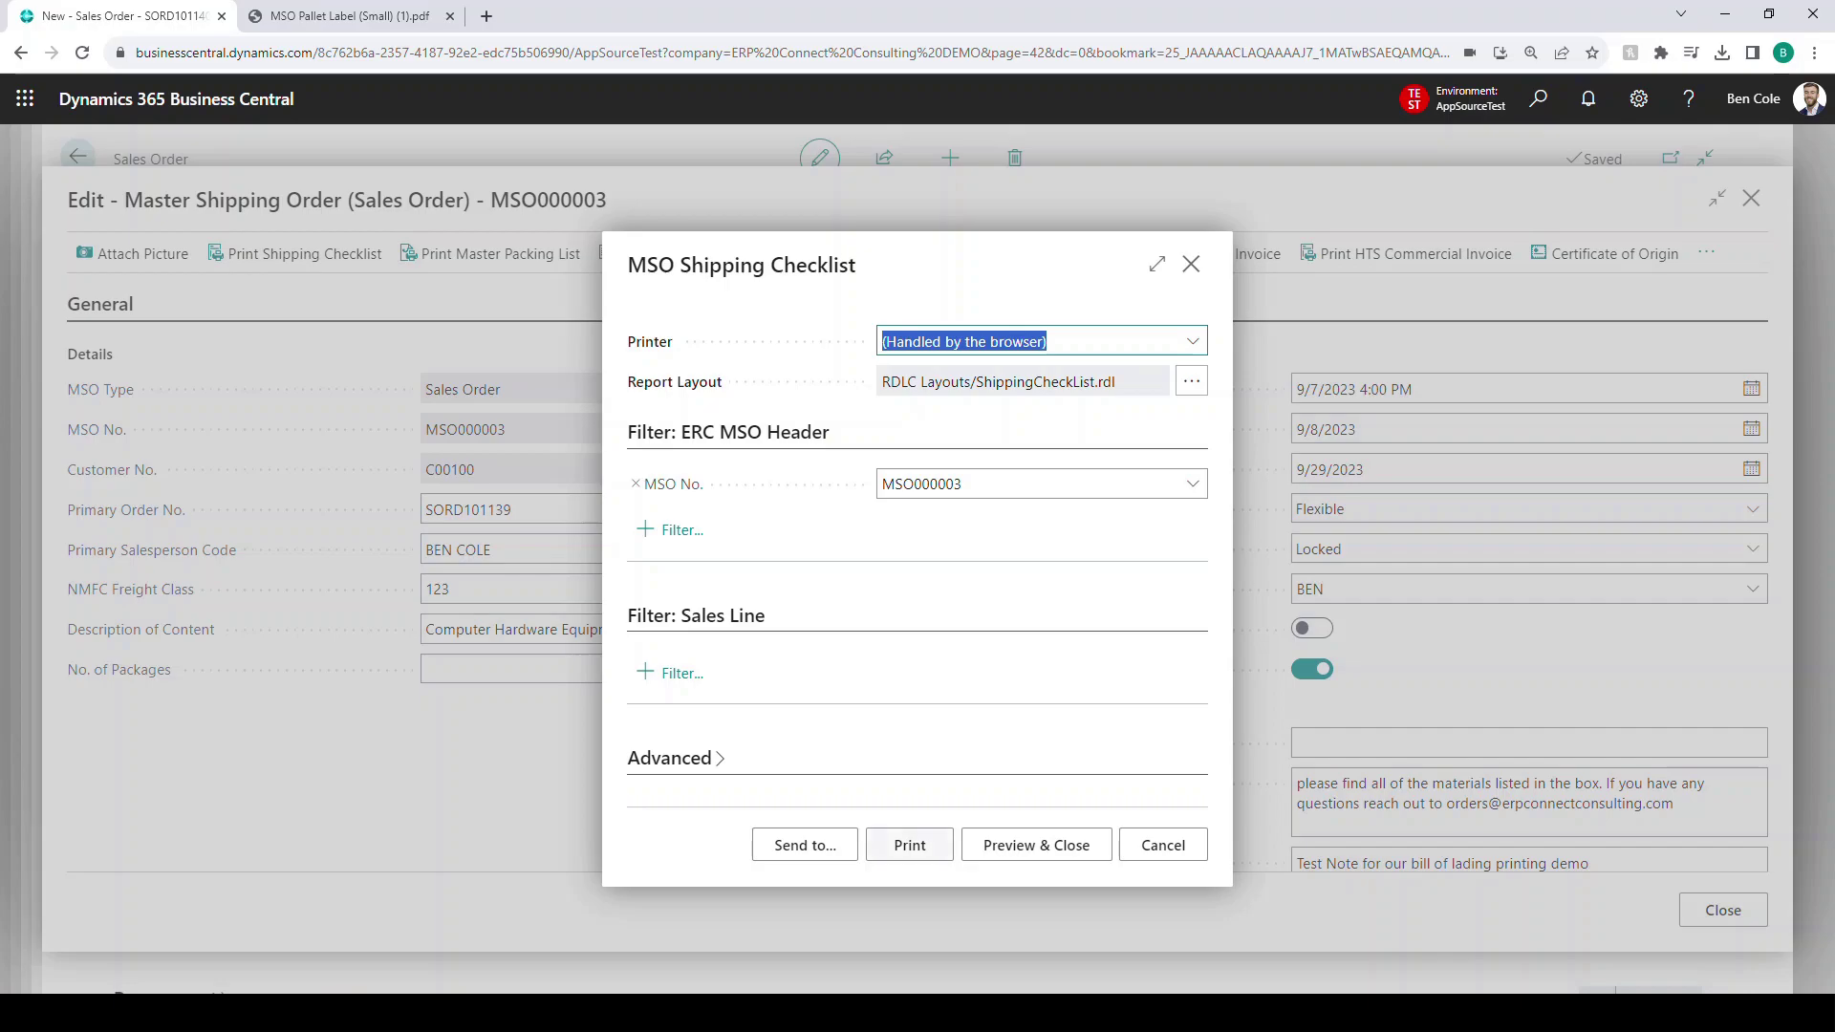
pyautogui.click(910, 844)
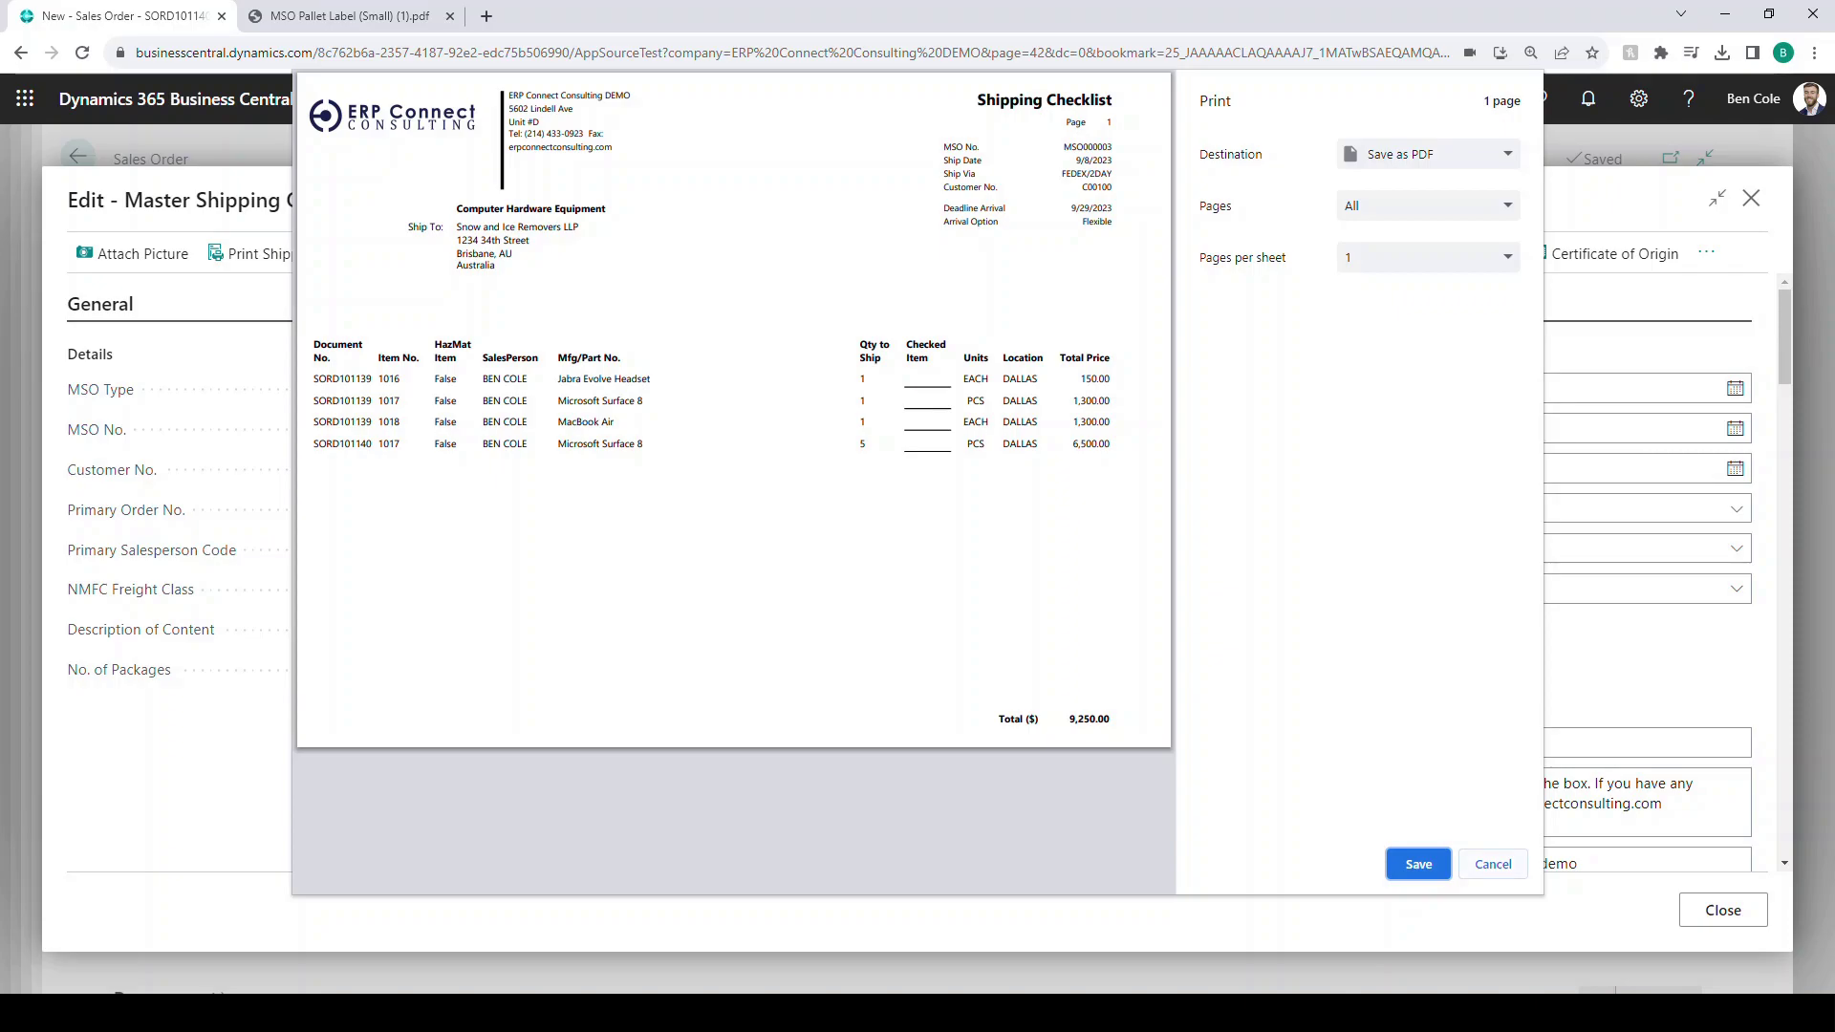
pyautogui.moveTo(1069, 719); pyautogui.dragTo(1109, 720)
pyautogui.click(1089, 719)
pyautogui.click(1492, 864)
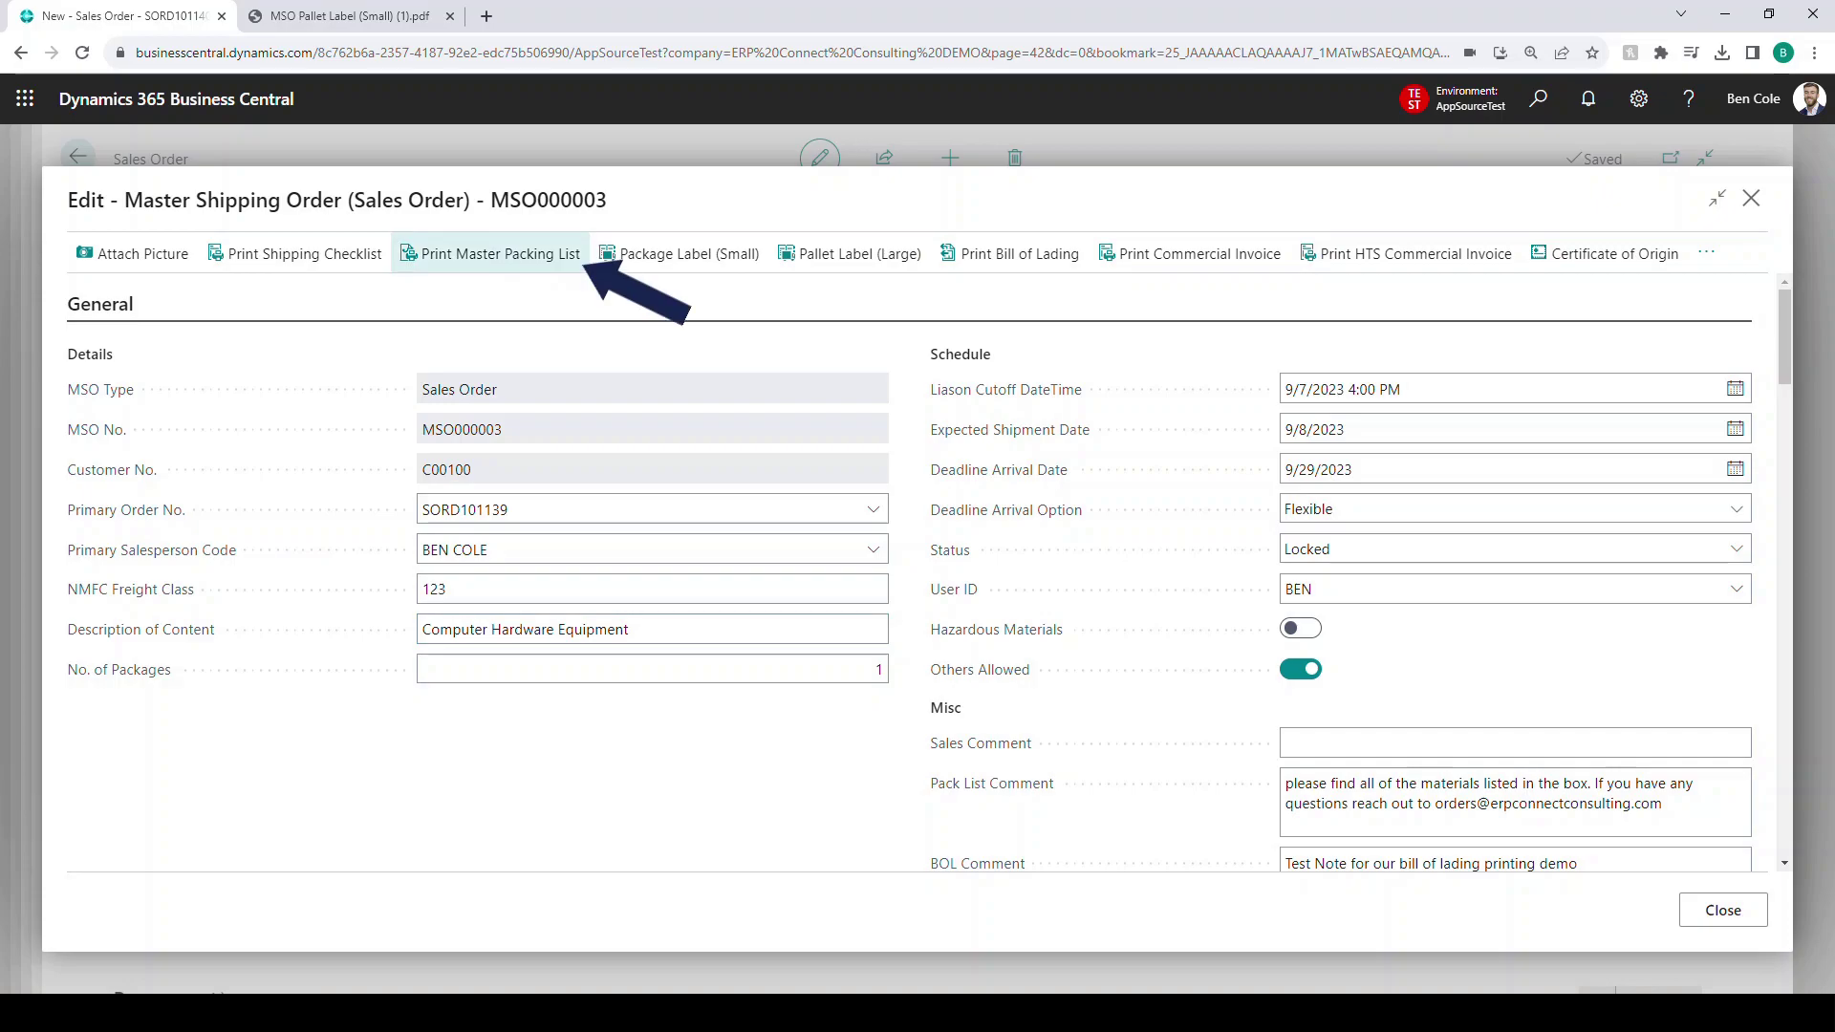
pyautogui.click(573, 256)
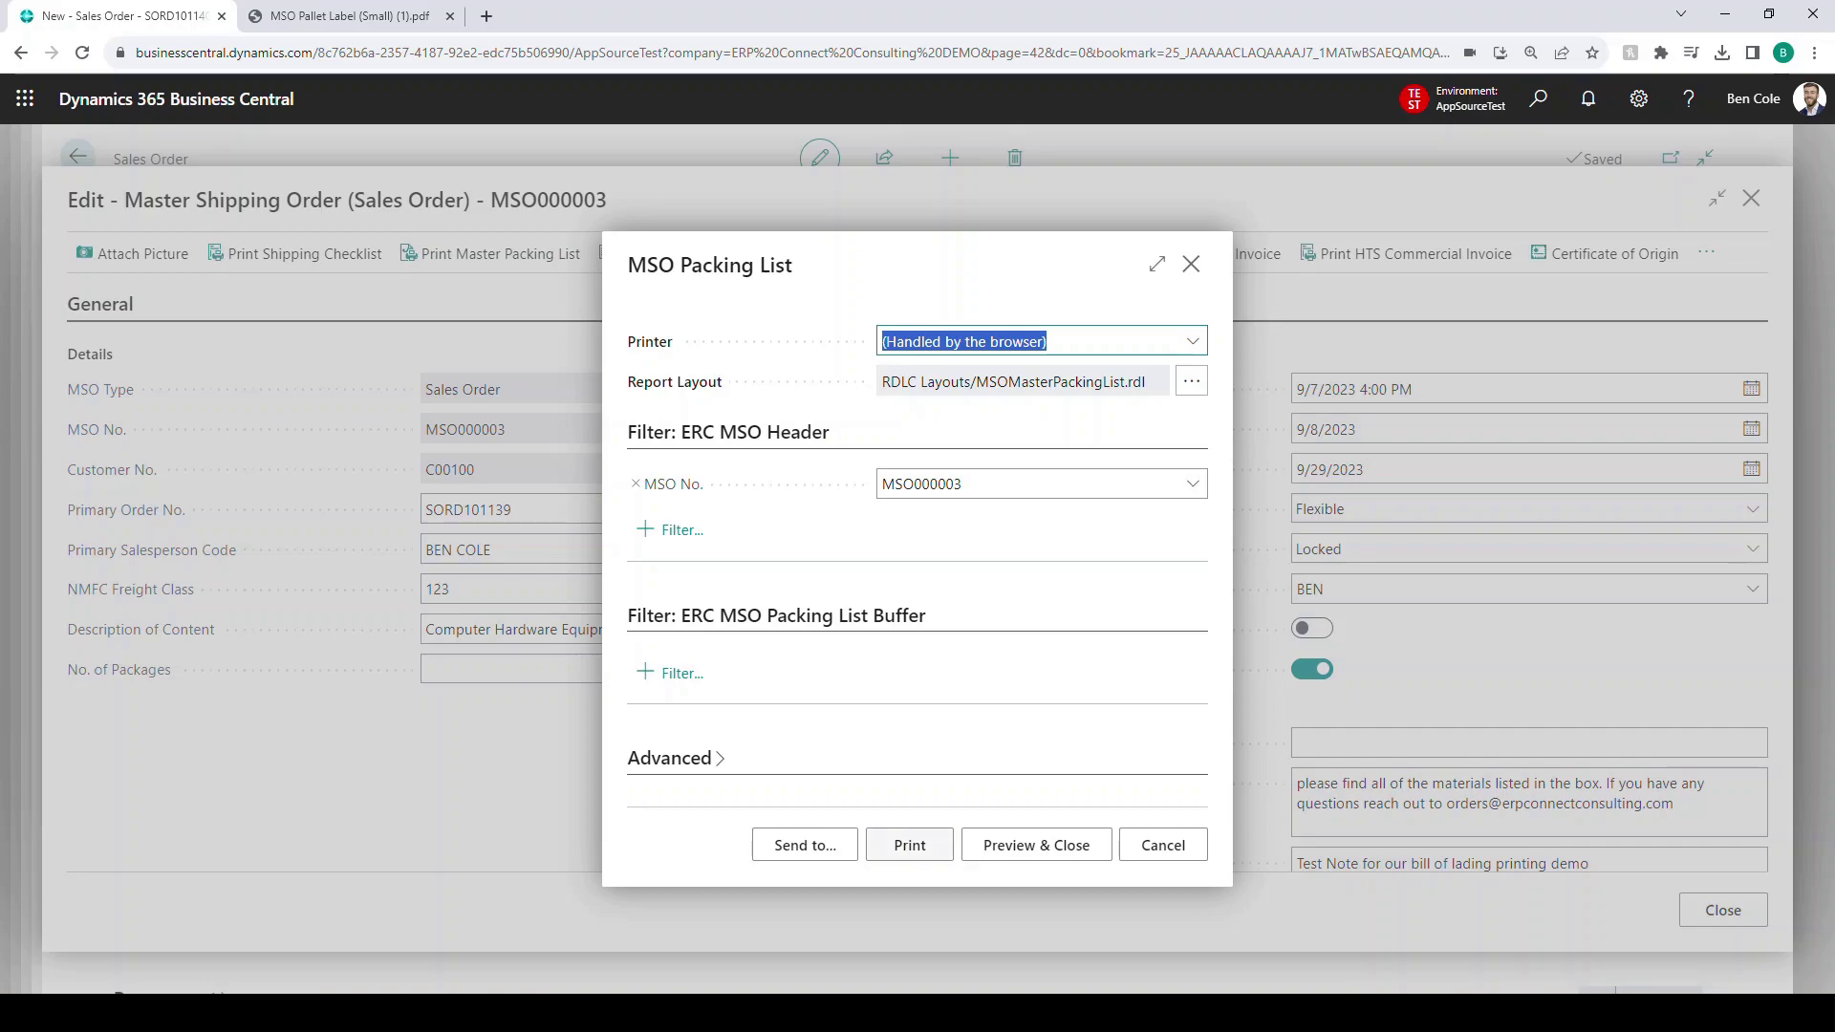
pyautogui.click(909, 845)
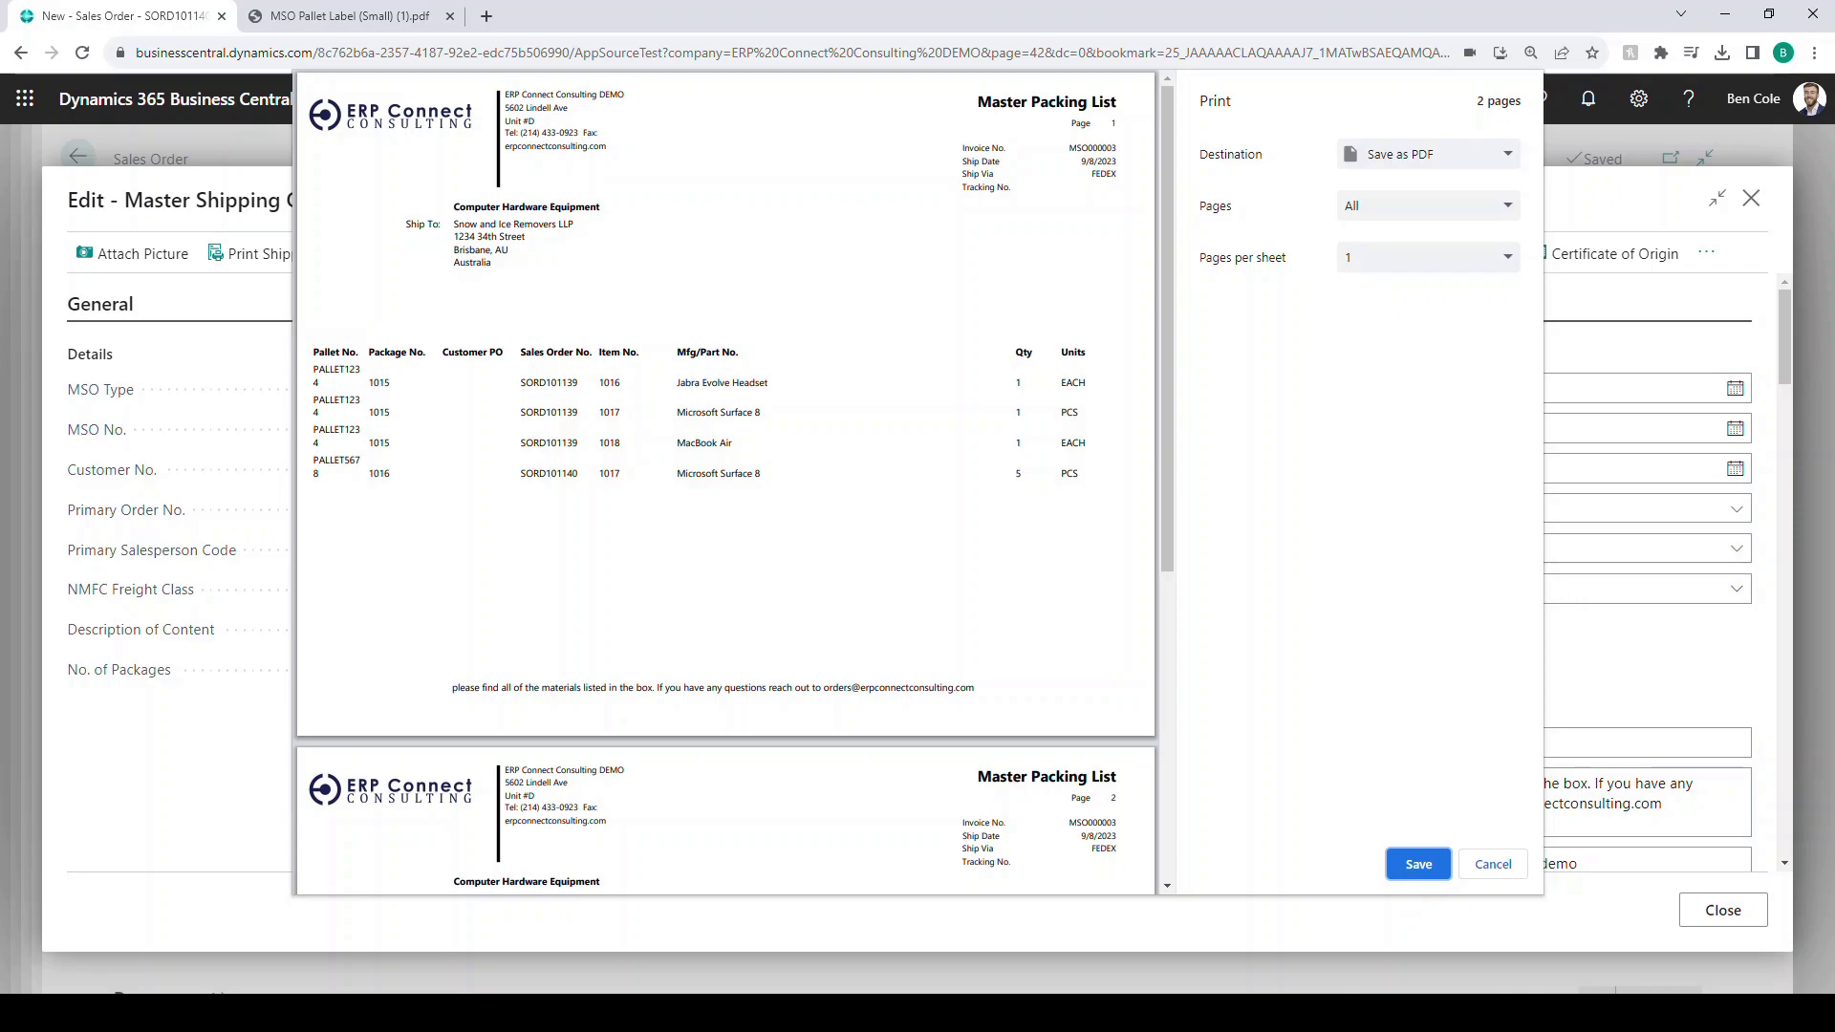
pyautogui.scroll(-5, 727, 478)
pyautogui.scroll(5, 726, 478)
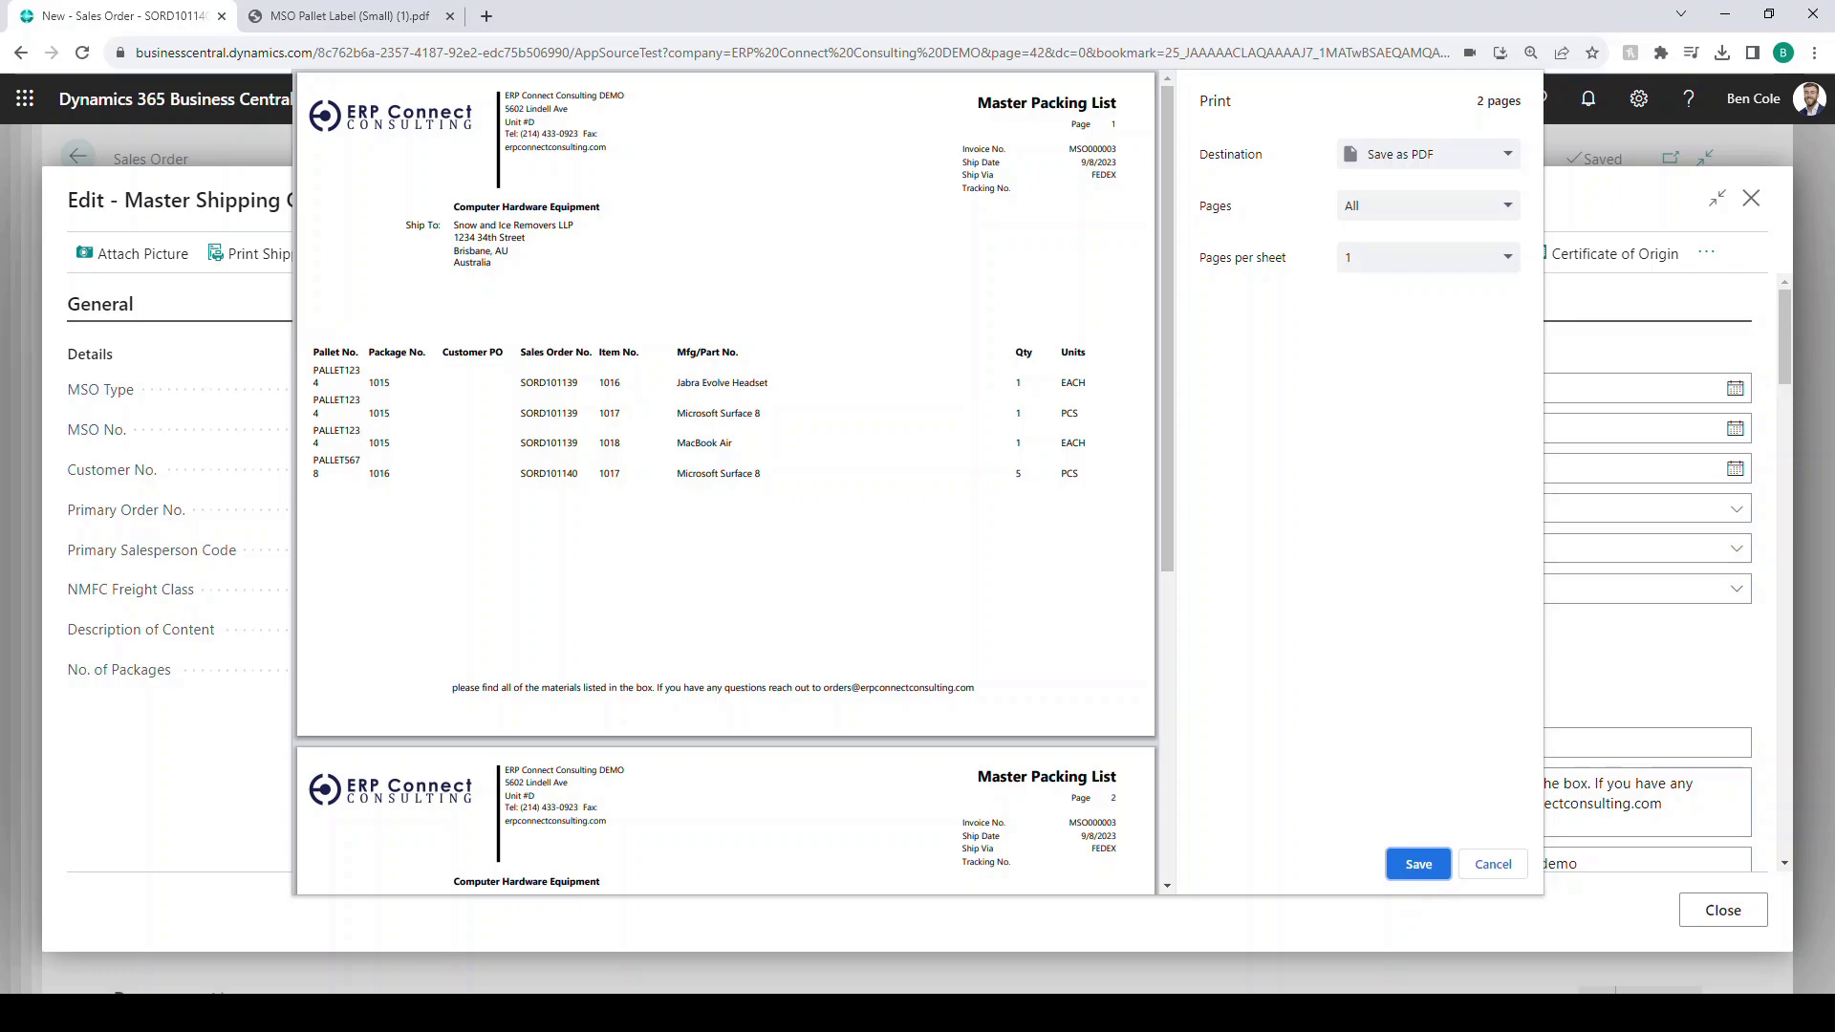
pyautogui.press('Escape')
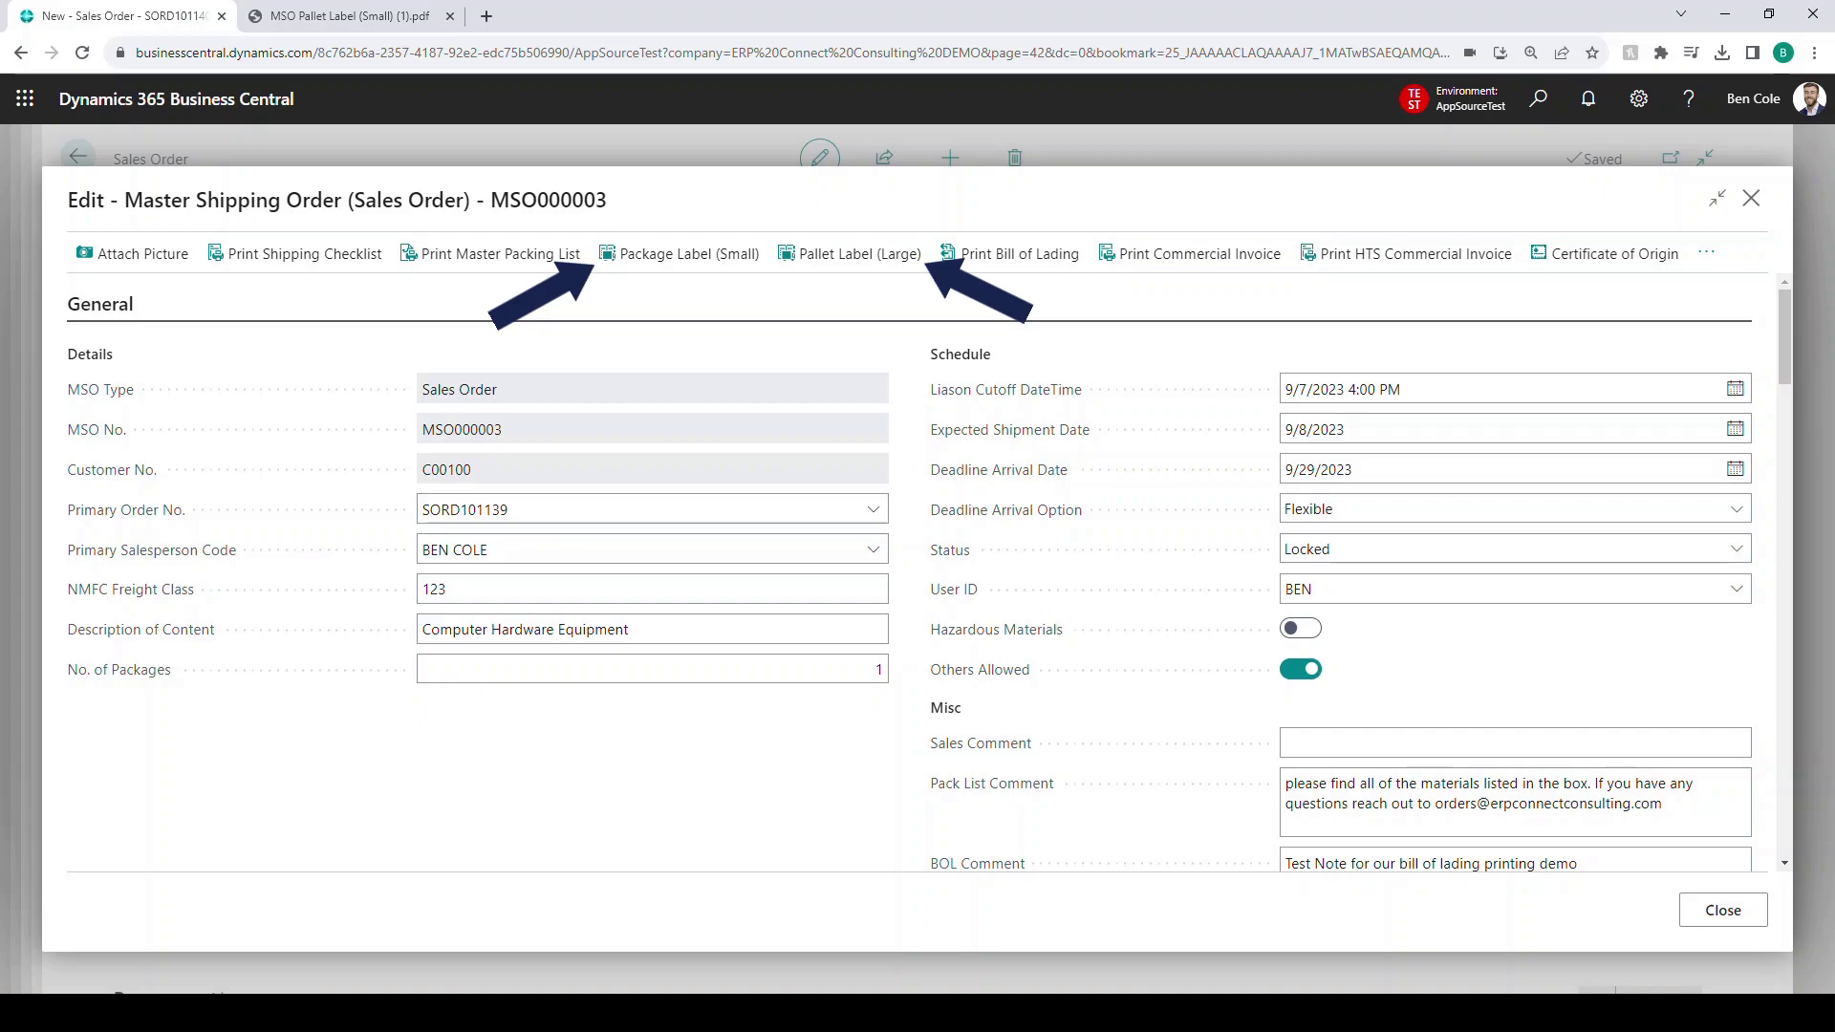
# - Generate the Pallet Label (Large) PDF, view it in Chrome, then close the tab
pyautogui.click(850, 253)
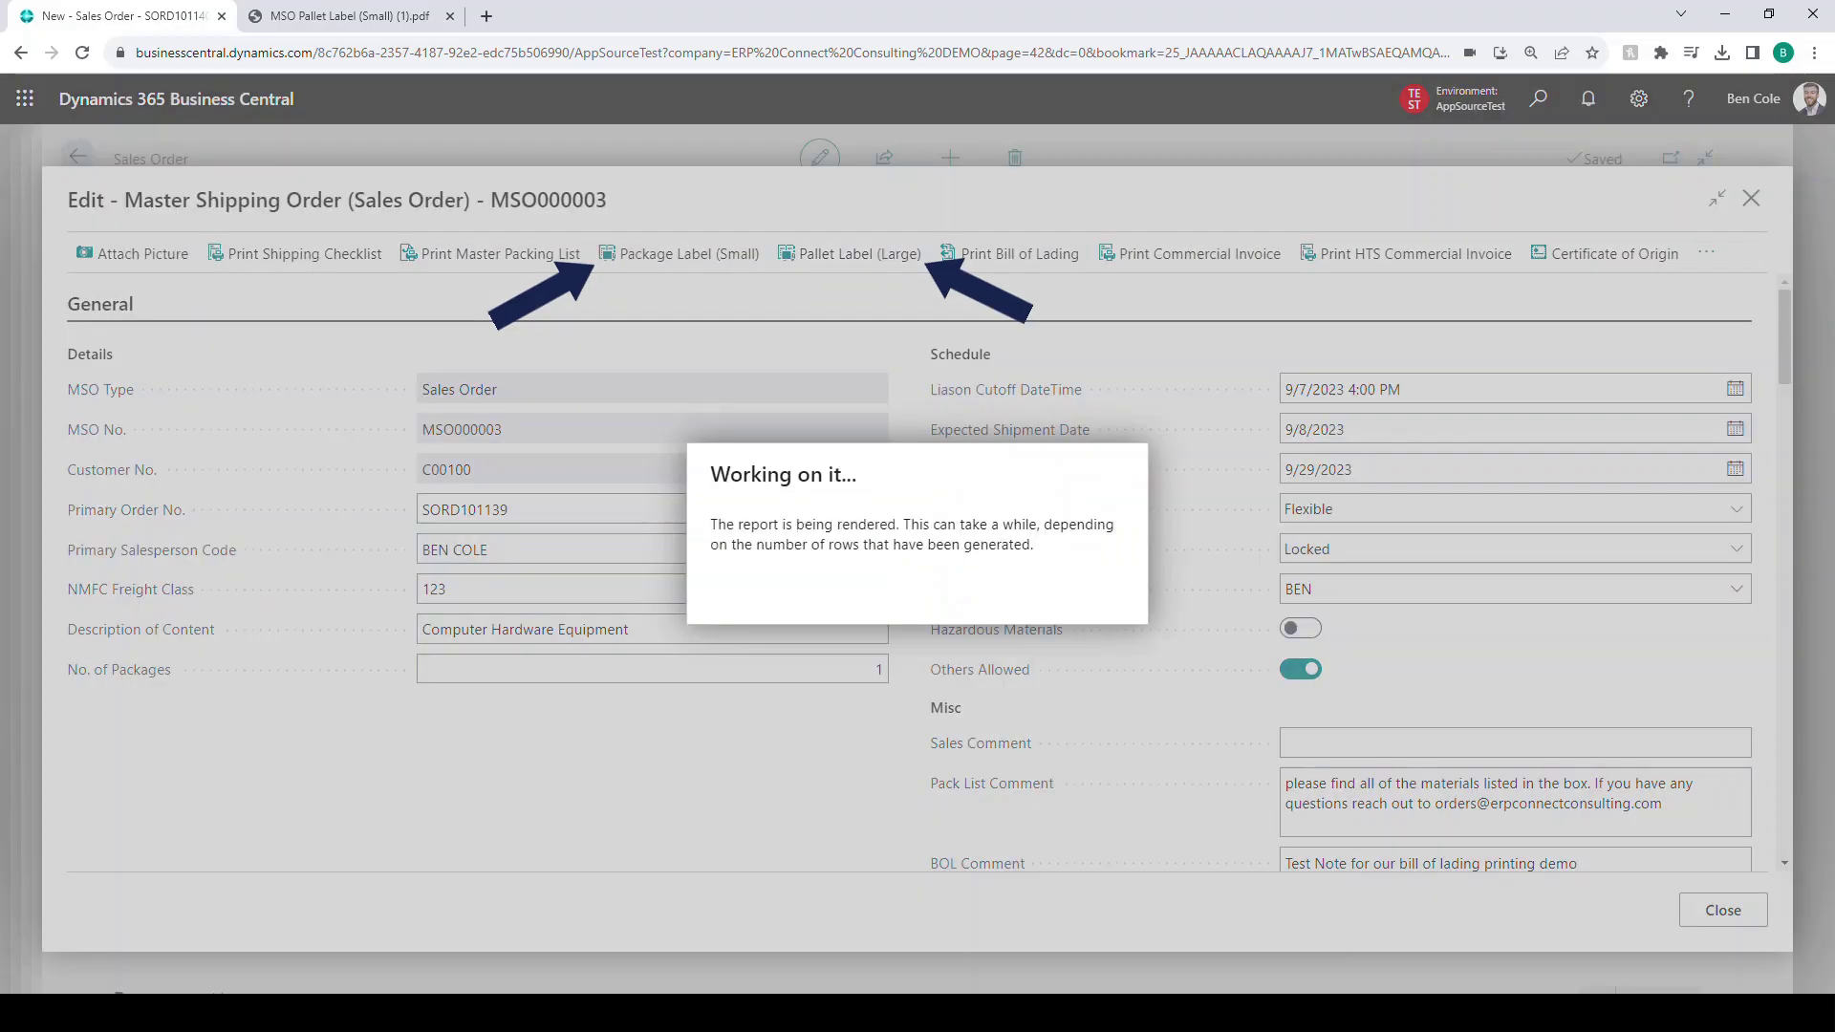
pyautogui.click(1564, 100)
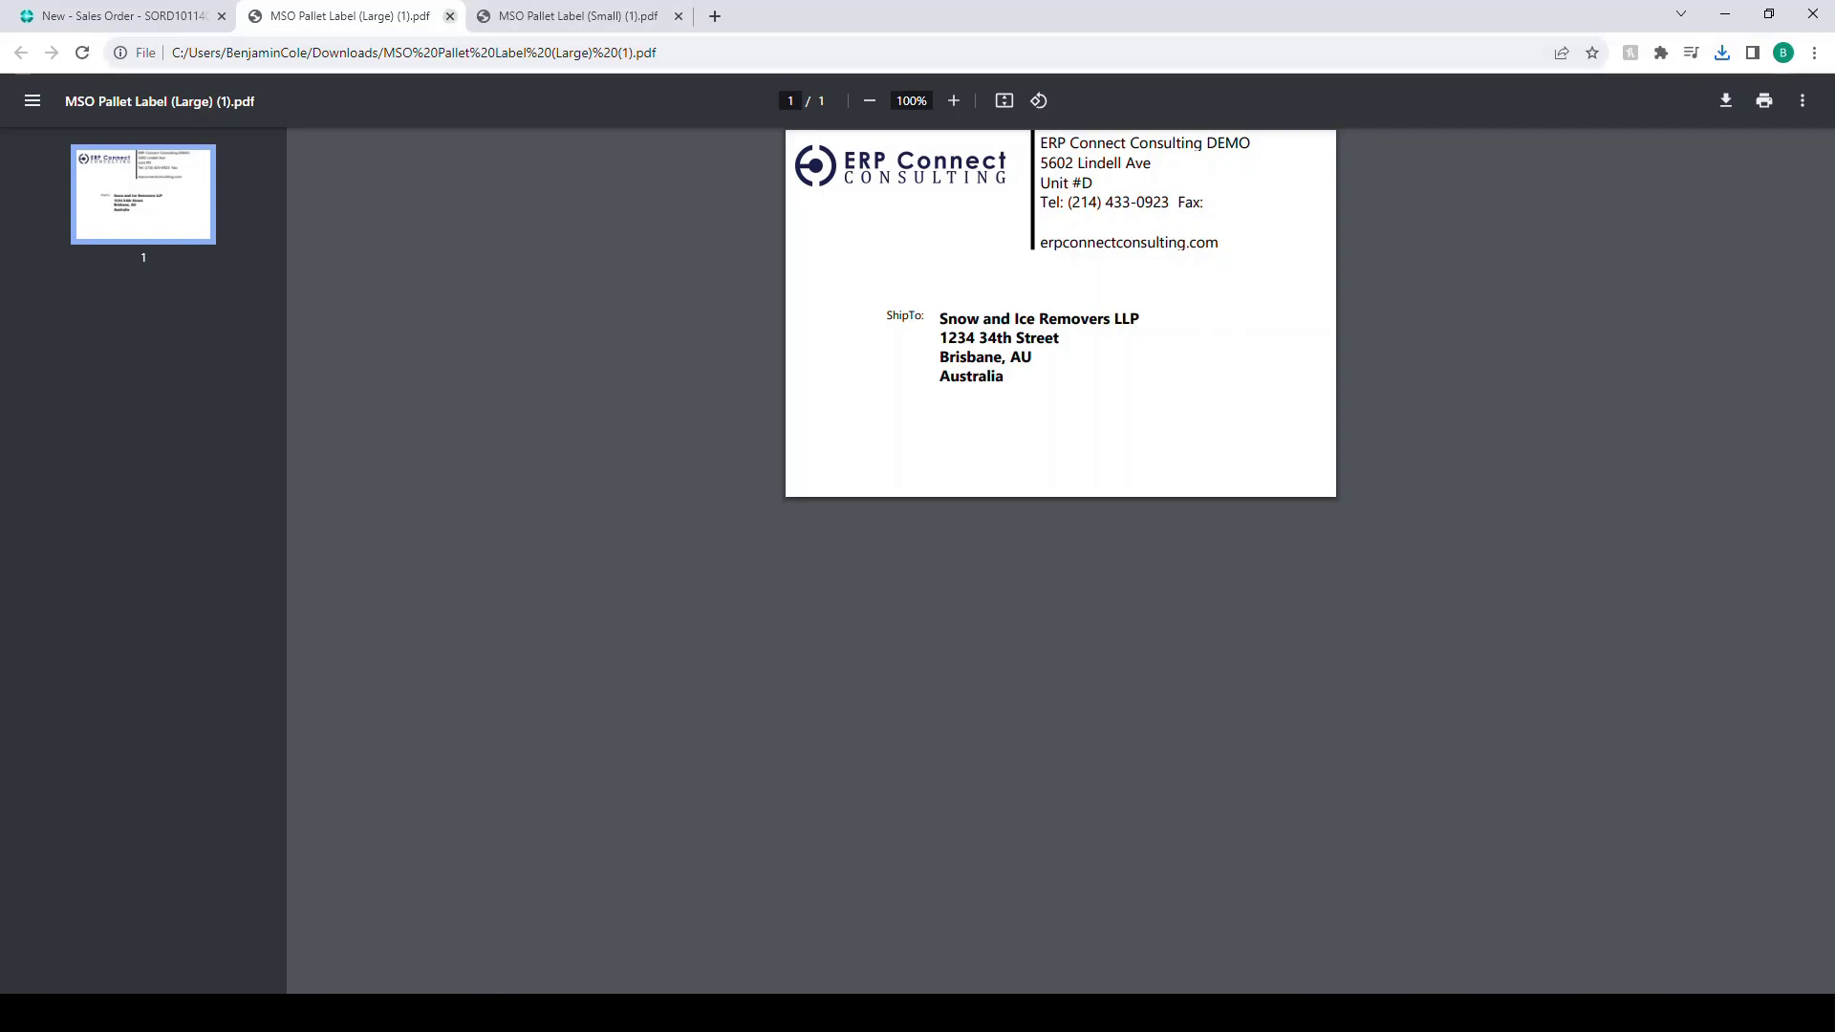
pyautogui.hotkey('ctrl', 'w')
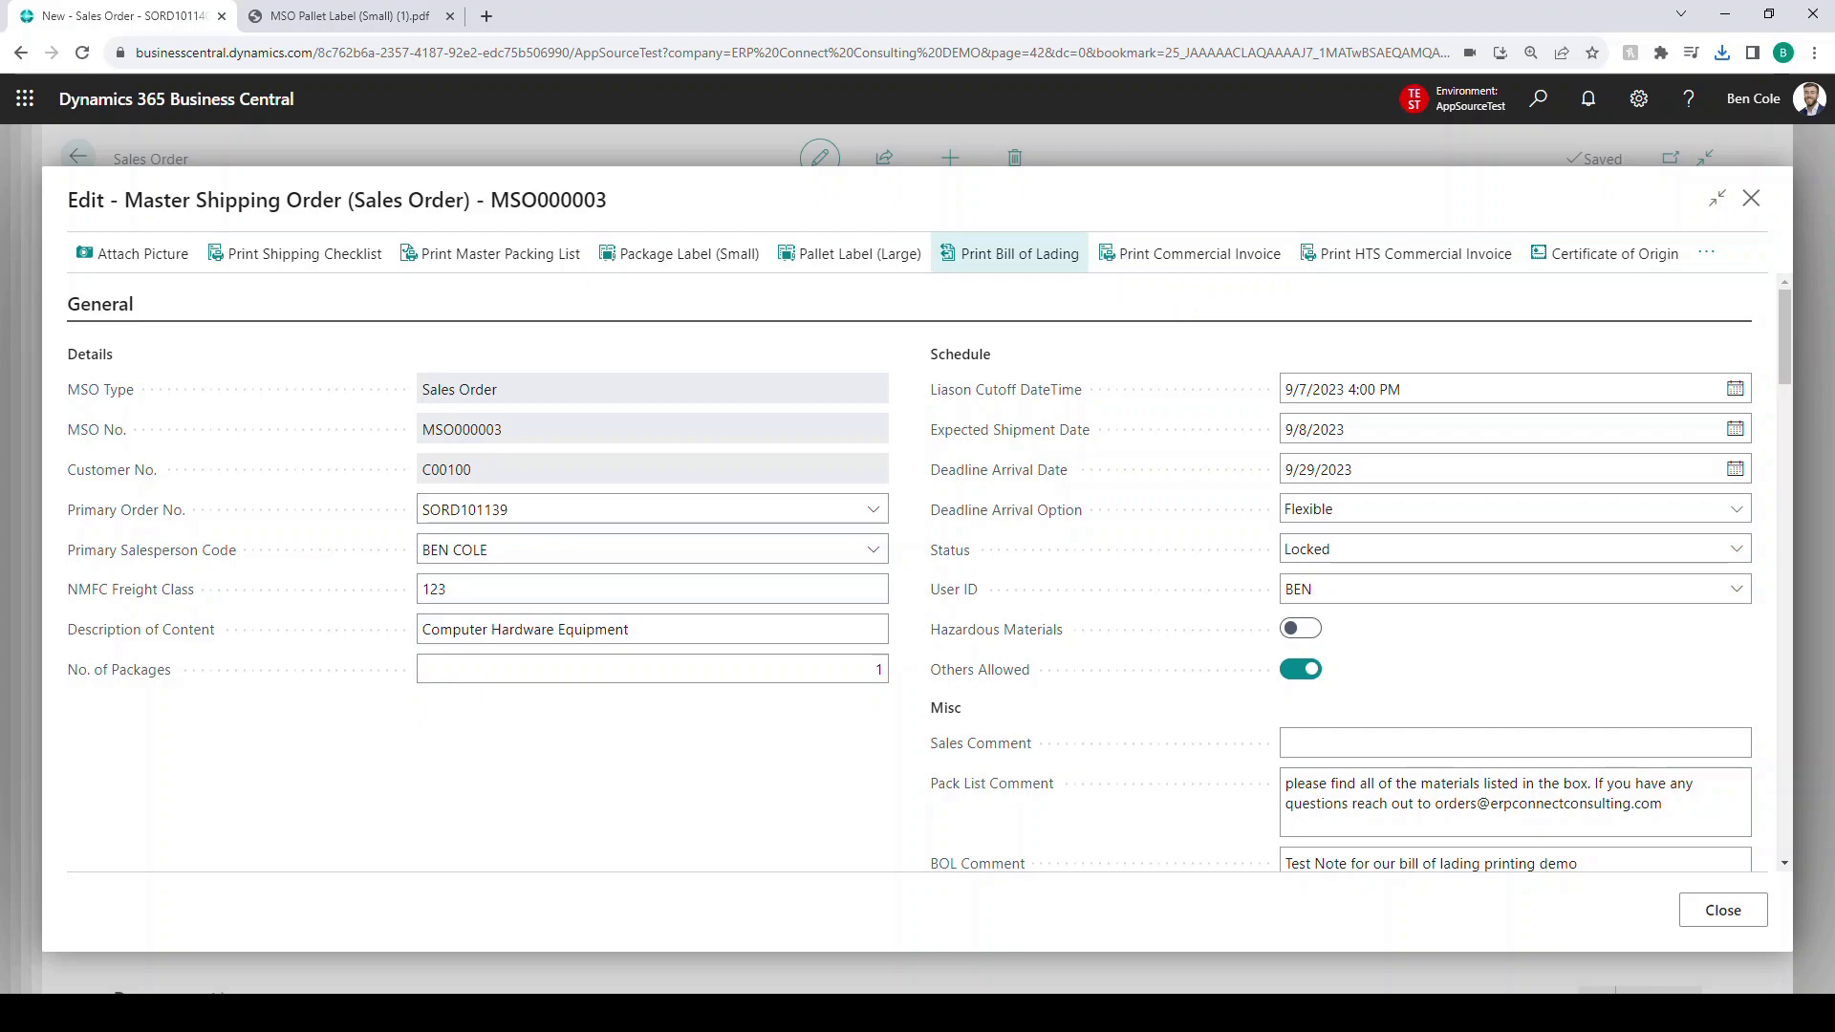
# - Print MSO000003's Bill of Lading and check its product description and freight class before closing
pyautogui.click(1018, 253)
pyautogui.click(910, 845)
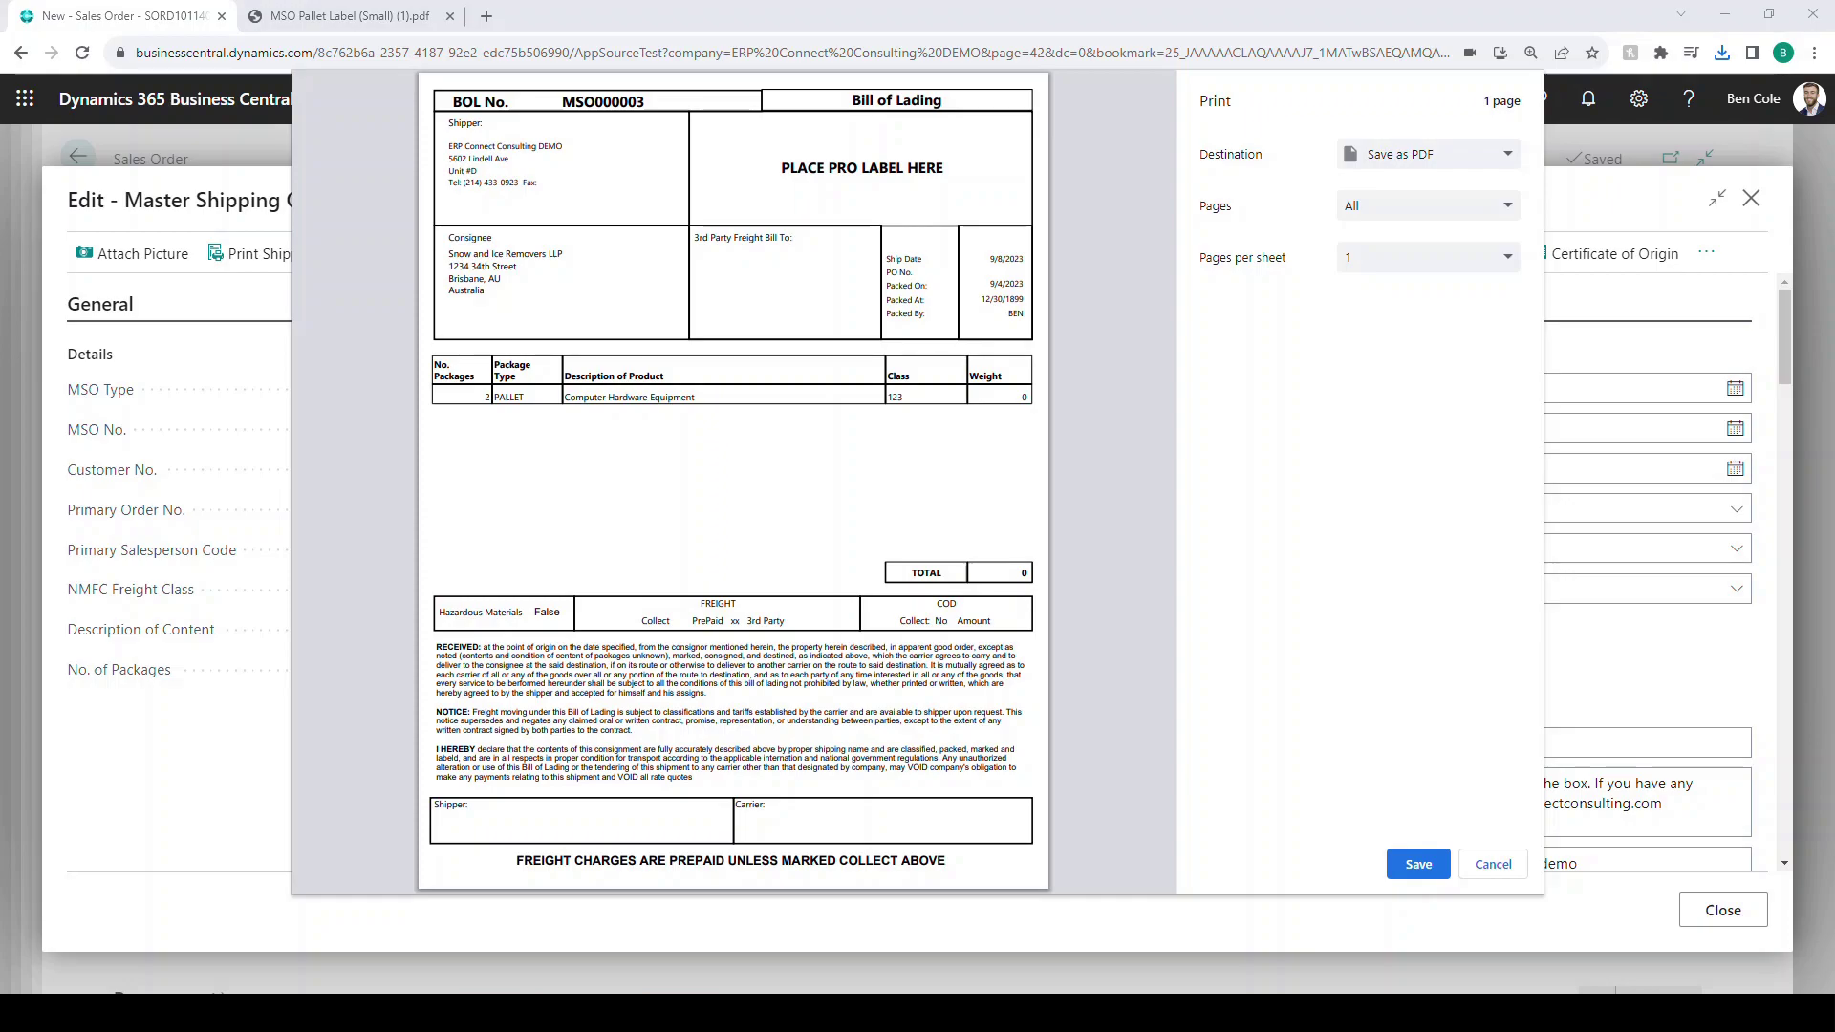
pyautogui.moveTo(565, 397); pyautogui.dragTo(696, 398)
pyautogui.click(696, 397)
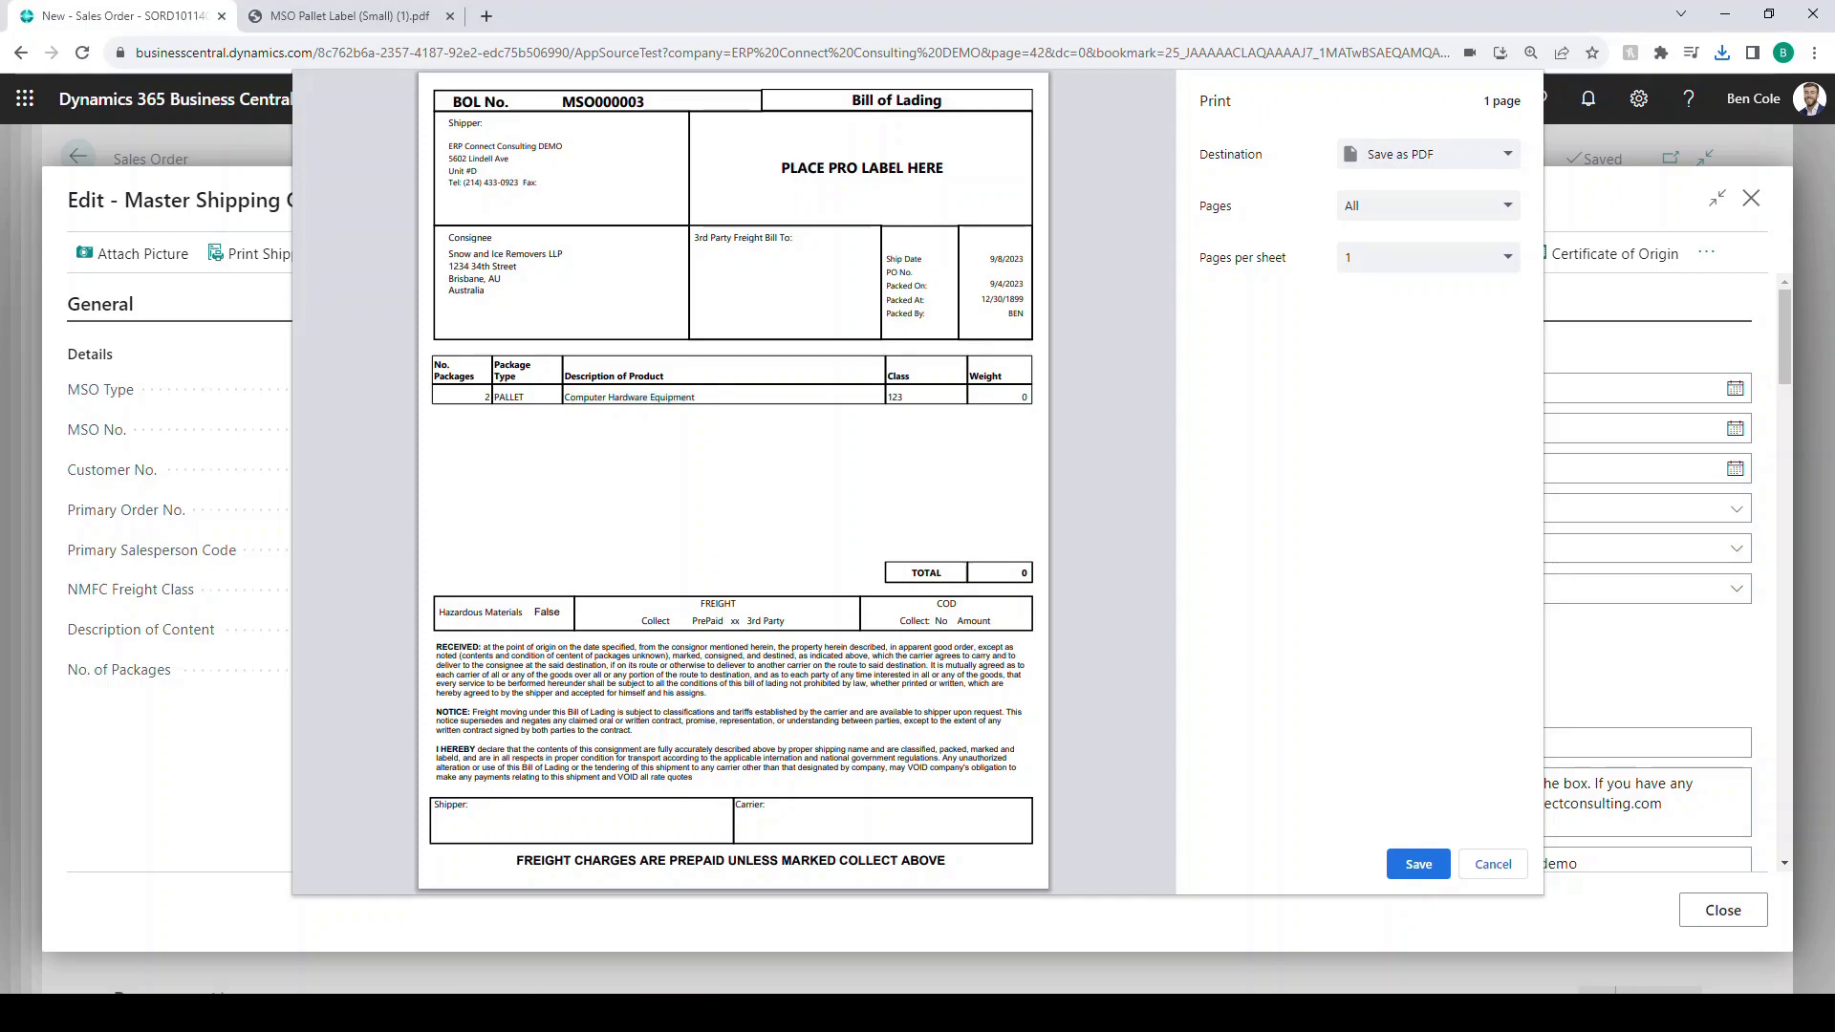
pyautogui.moveTo(892, 397); pyautogui.dragTo(903, 398)
pyautogui.press('Escape')
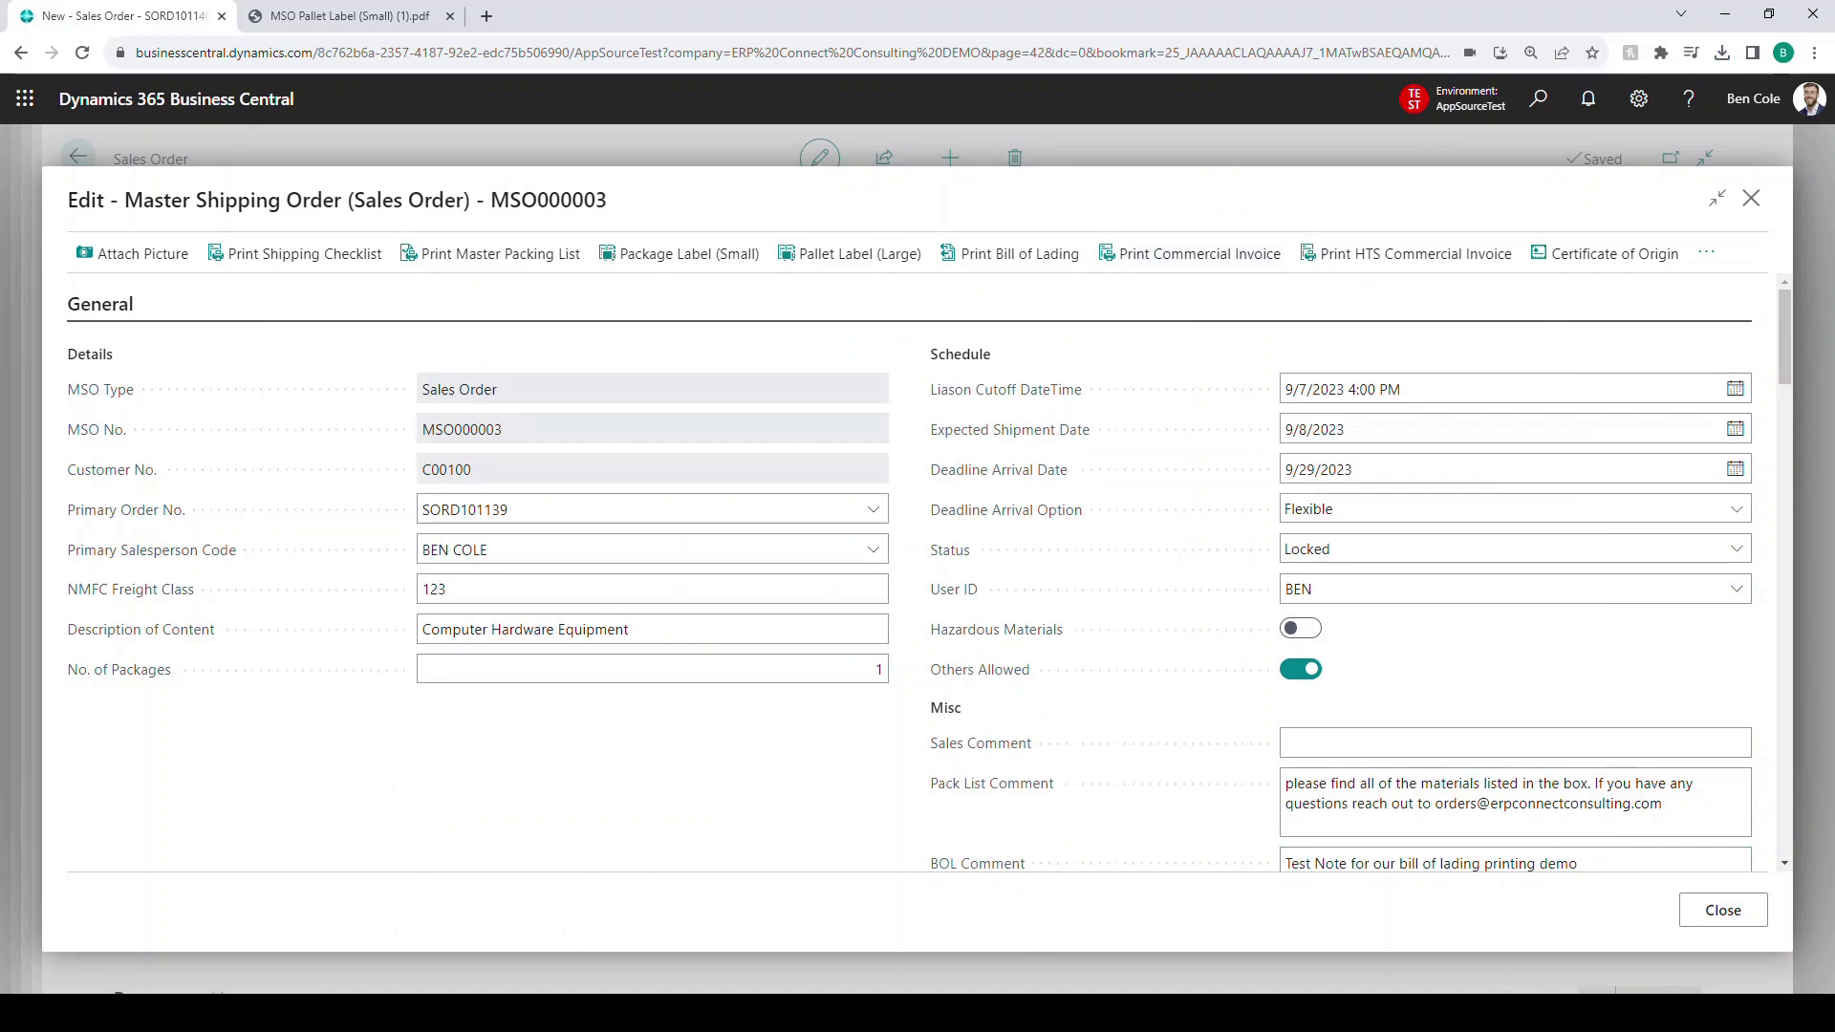
# - Print MSO000003's Commercial Invoice and inspect its Tariff Code column in the preview
pyautogui.click(1190, 254)
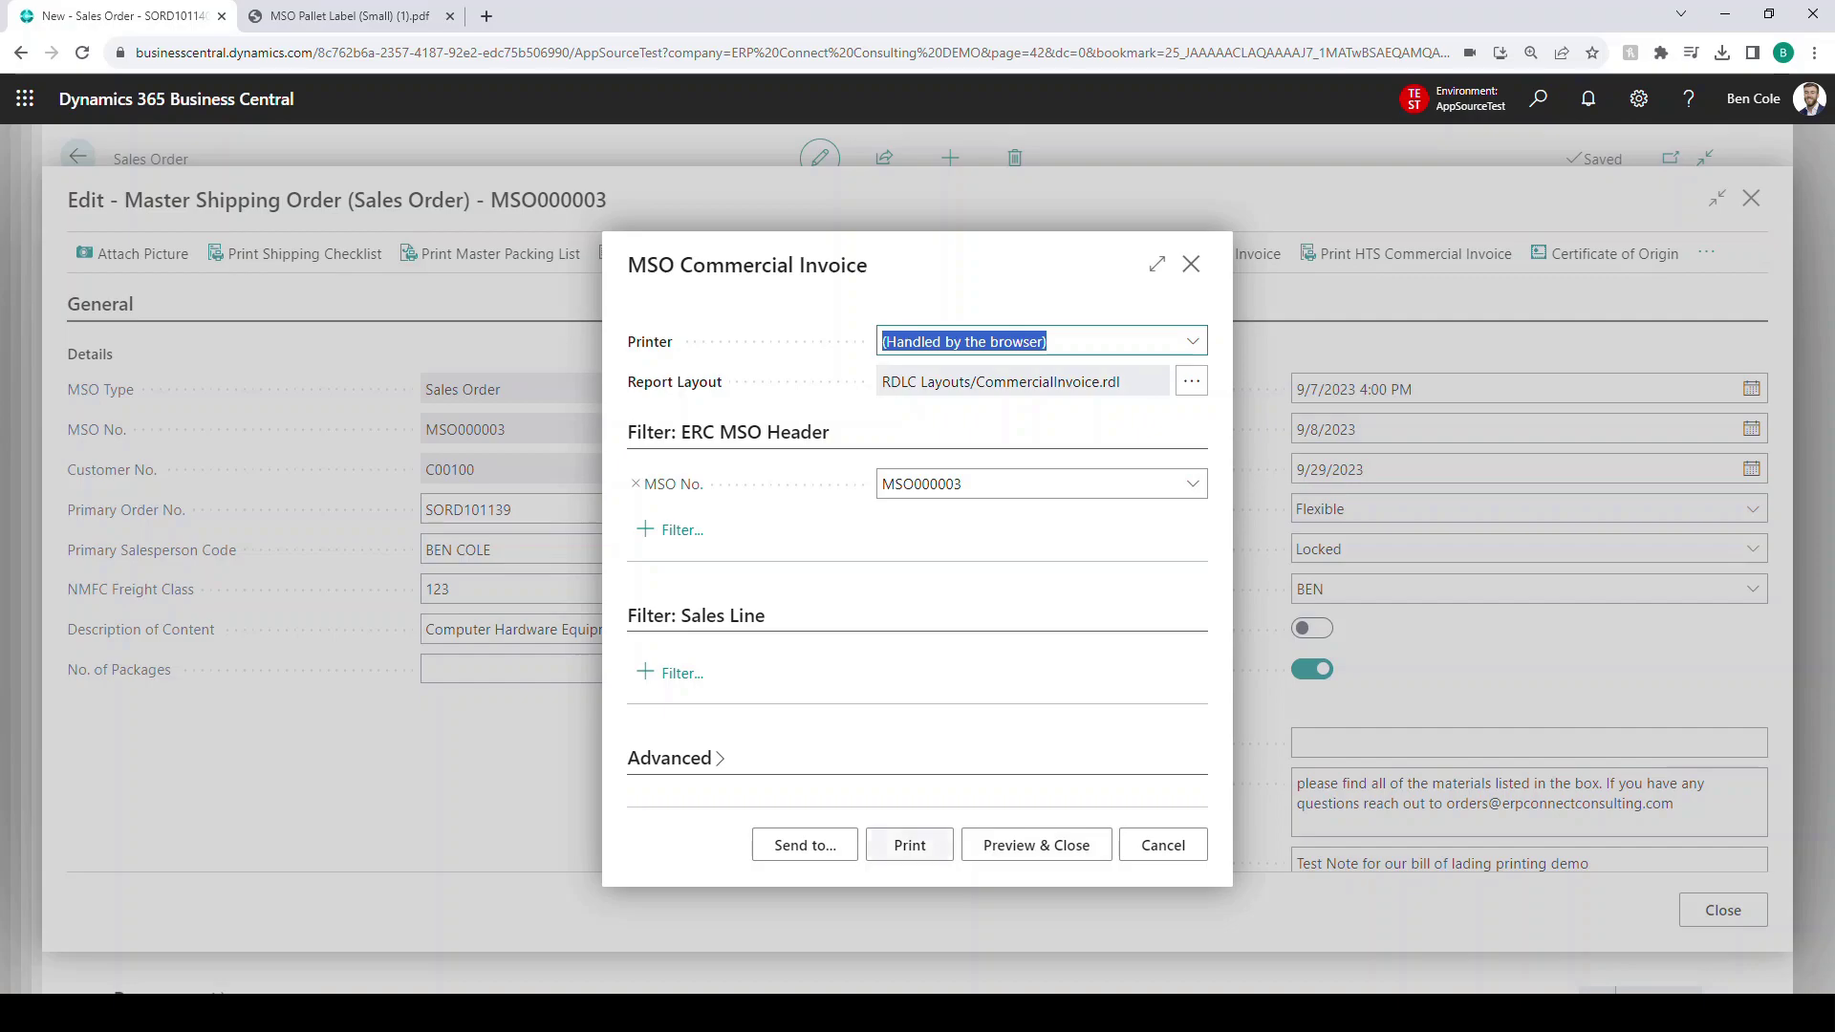
pyautogui.click(909, 845)
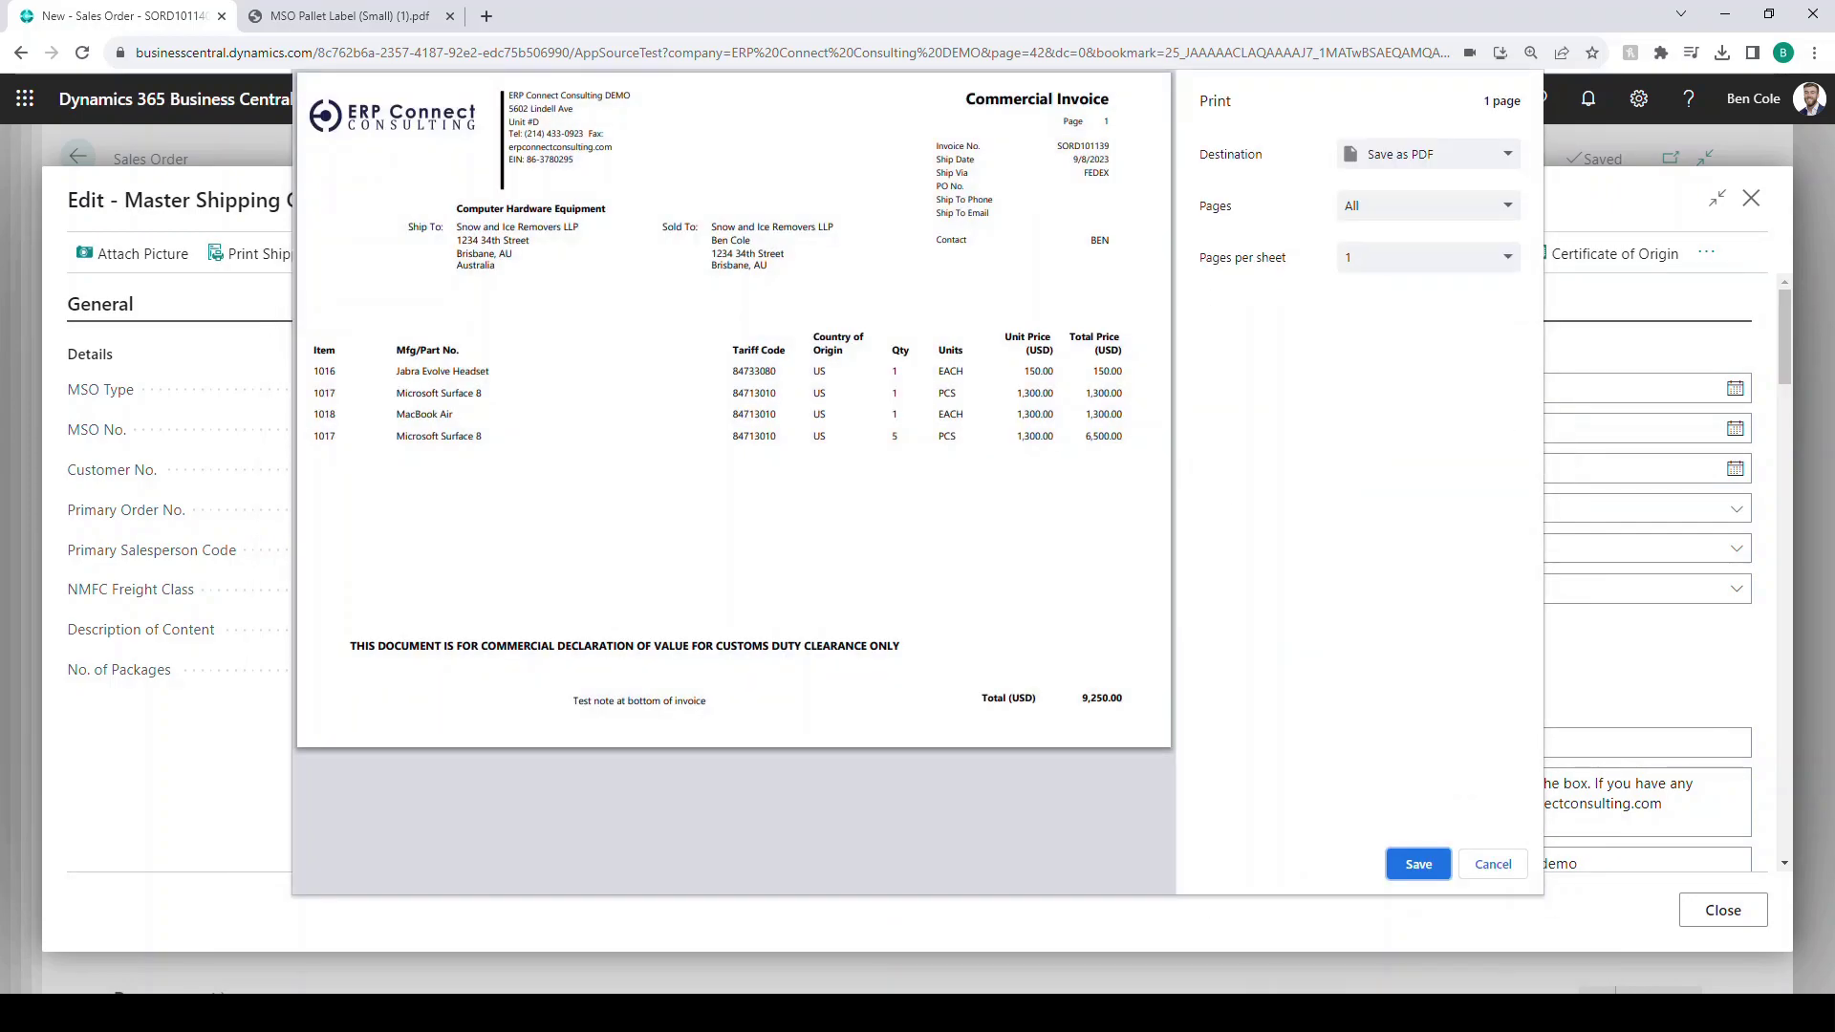
pyautogui.moveTo(732, 351); pyautogui.dragTo(786, 351)
pyautogui.click(787, 352)
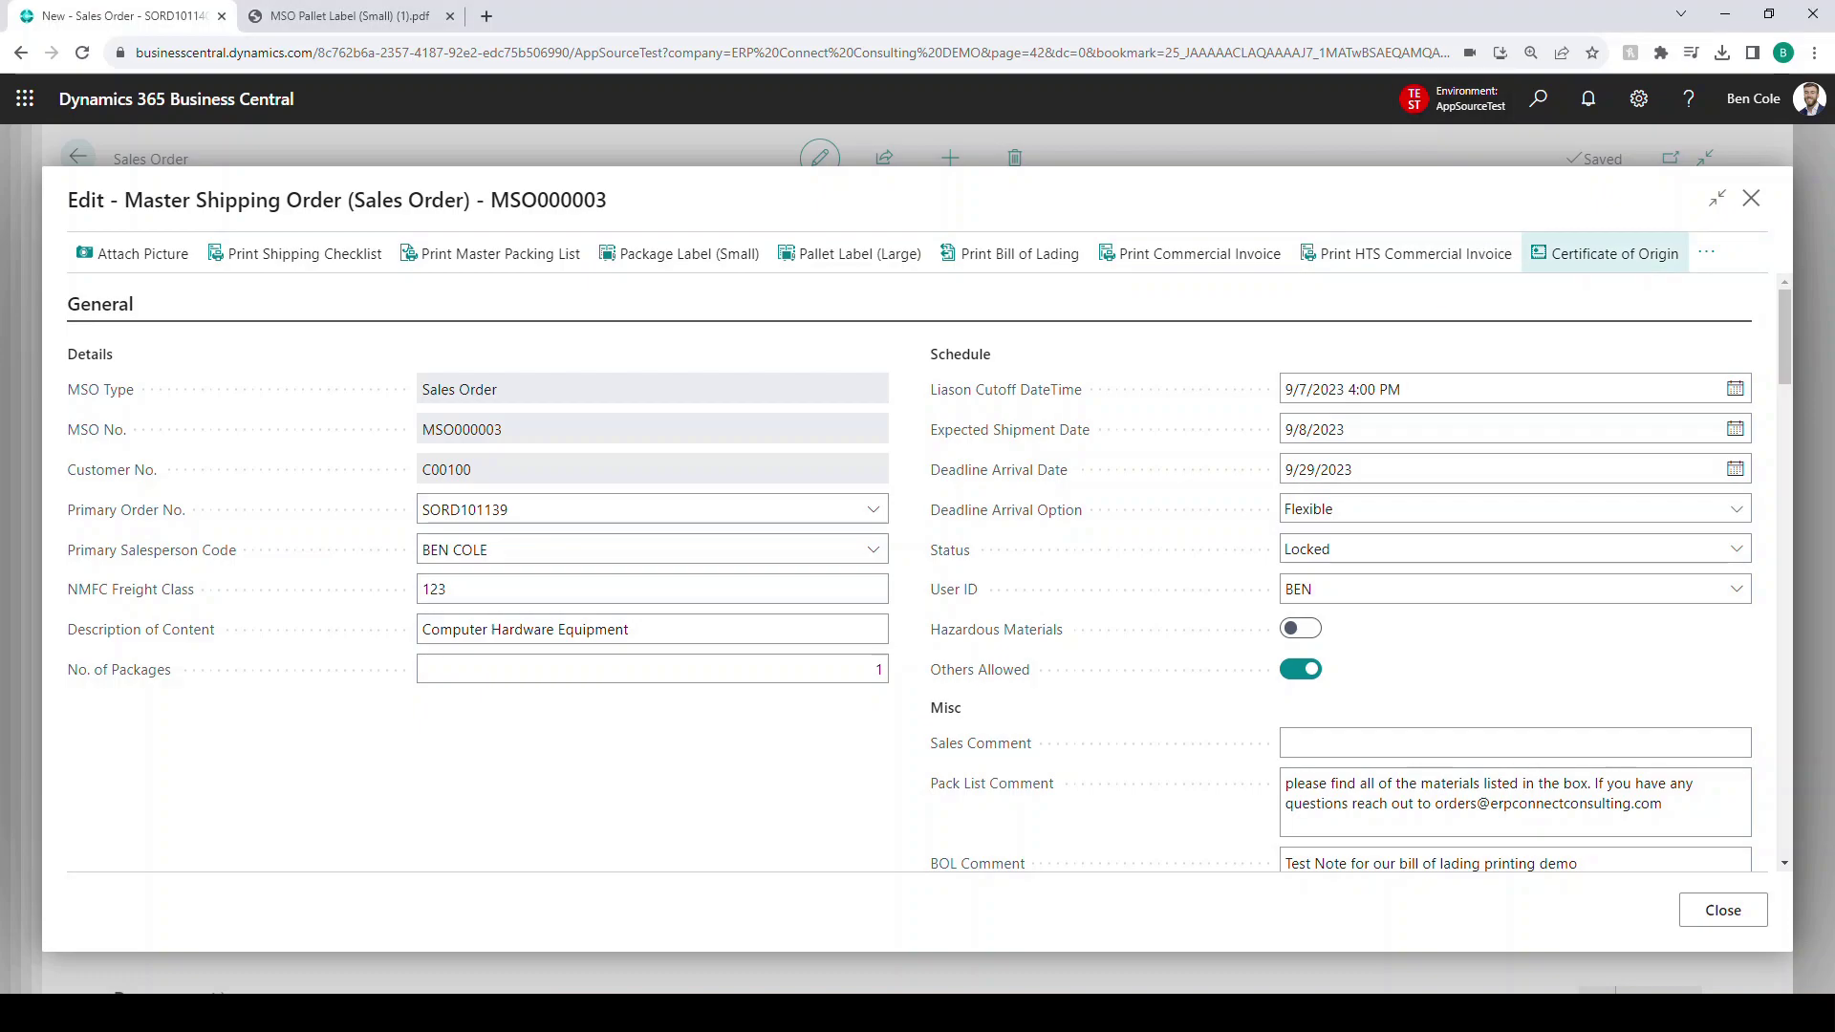
# - Print MSO000003's Certificate of Origin and close the one-page FEDEX preview
pyautogui.click(1612, 253)
pyautogui.click(908, 845)
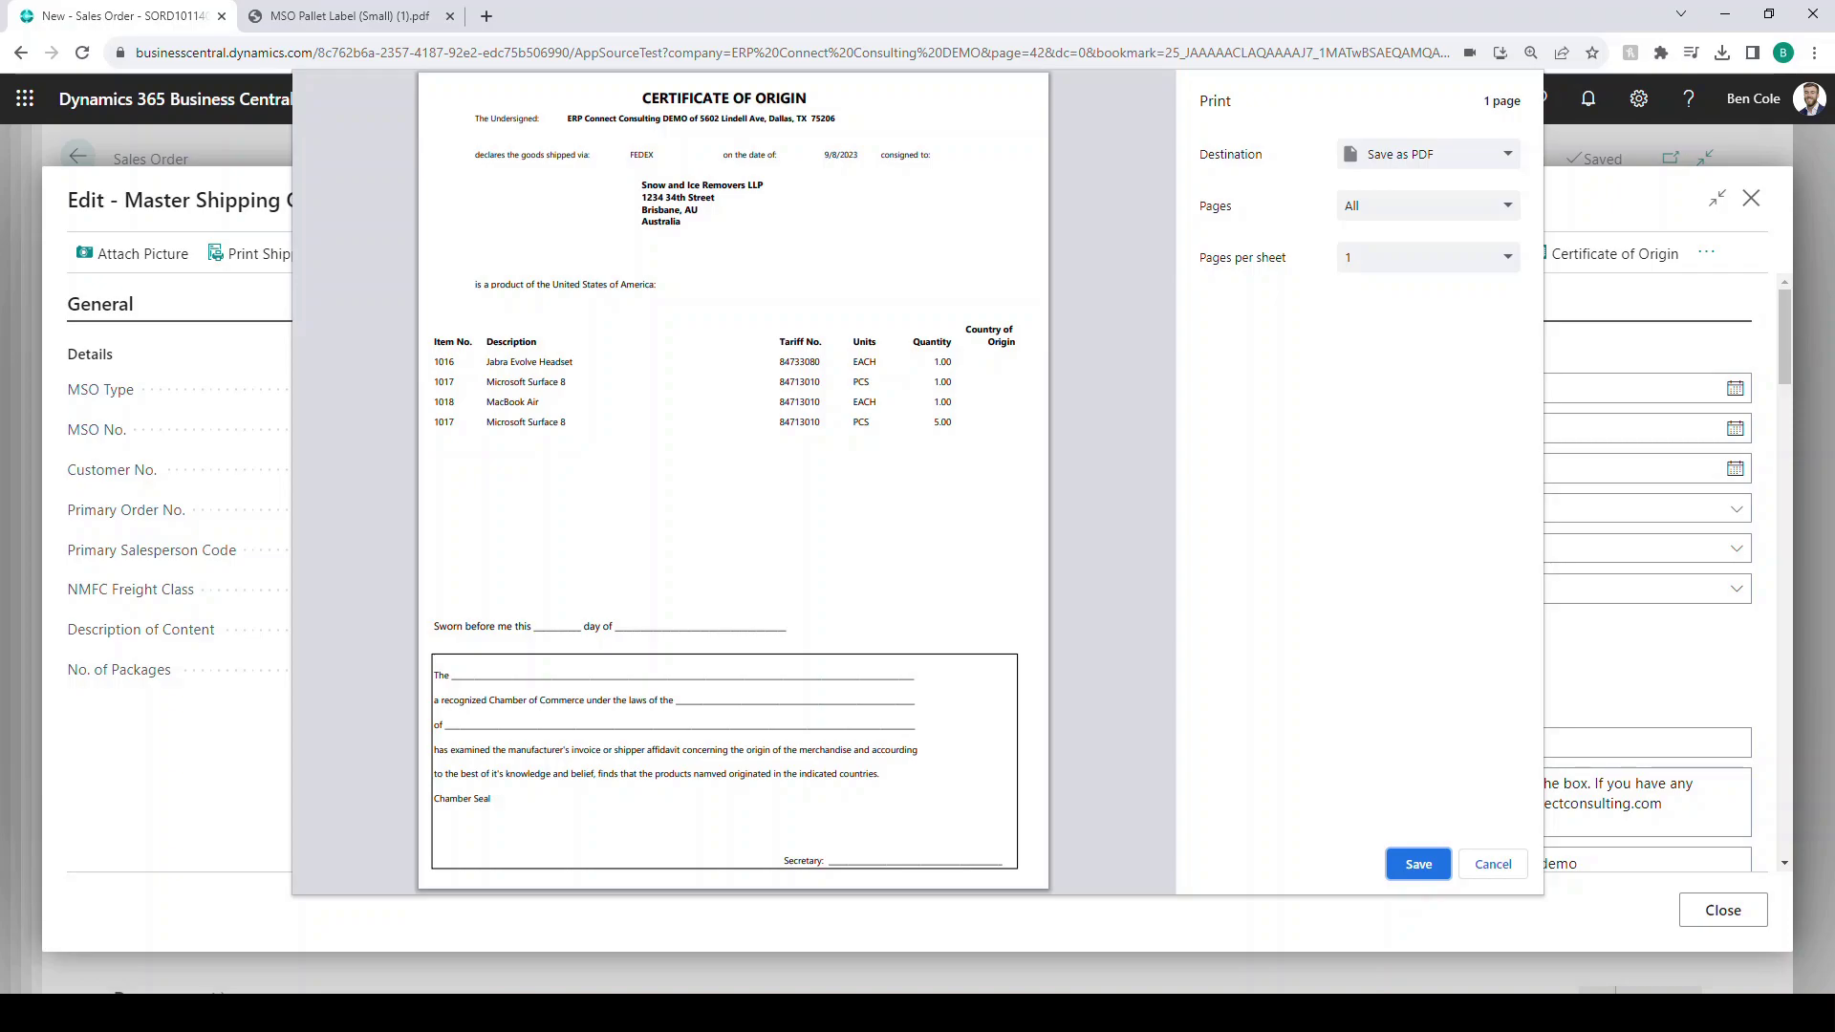
pyautogui.press('Escape')
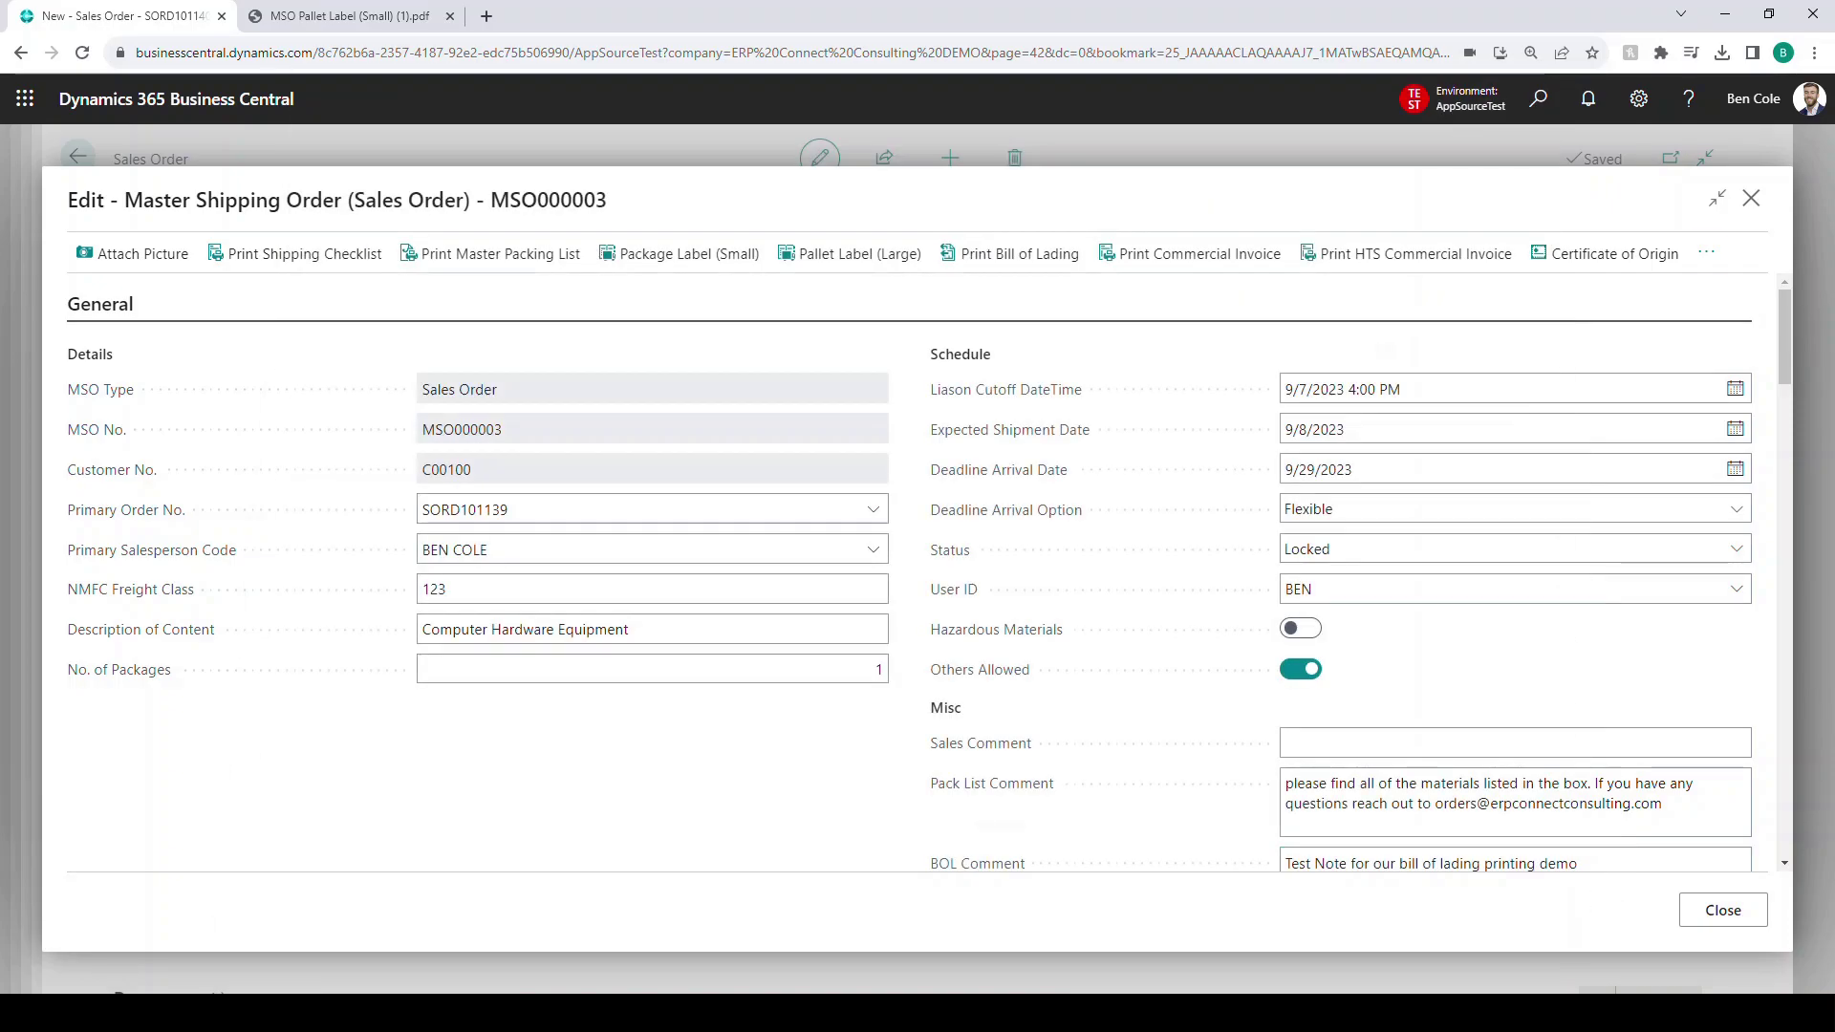
# - Print the Certificate of Compliance from the overflow actions, check its test note, then close it
pyautogui.click(1706, 252)
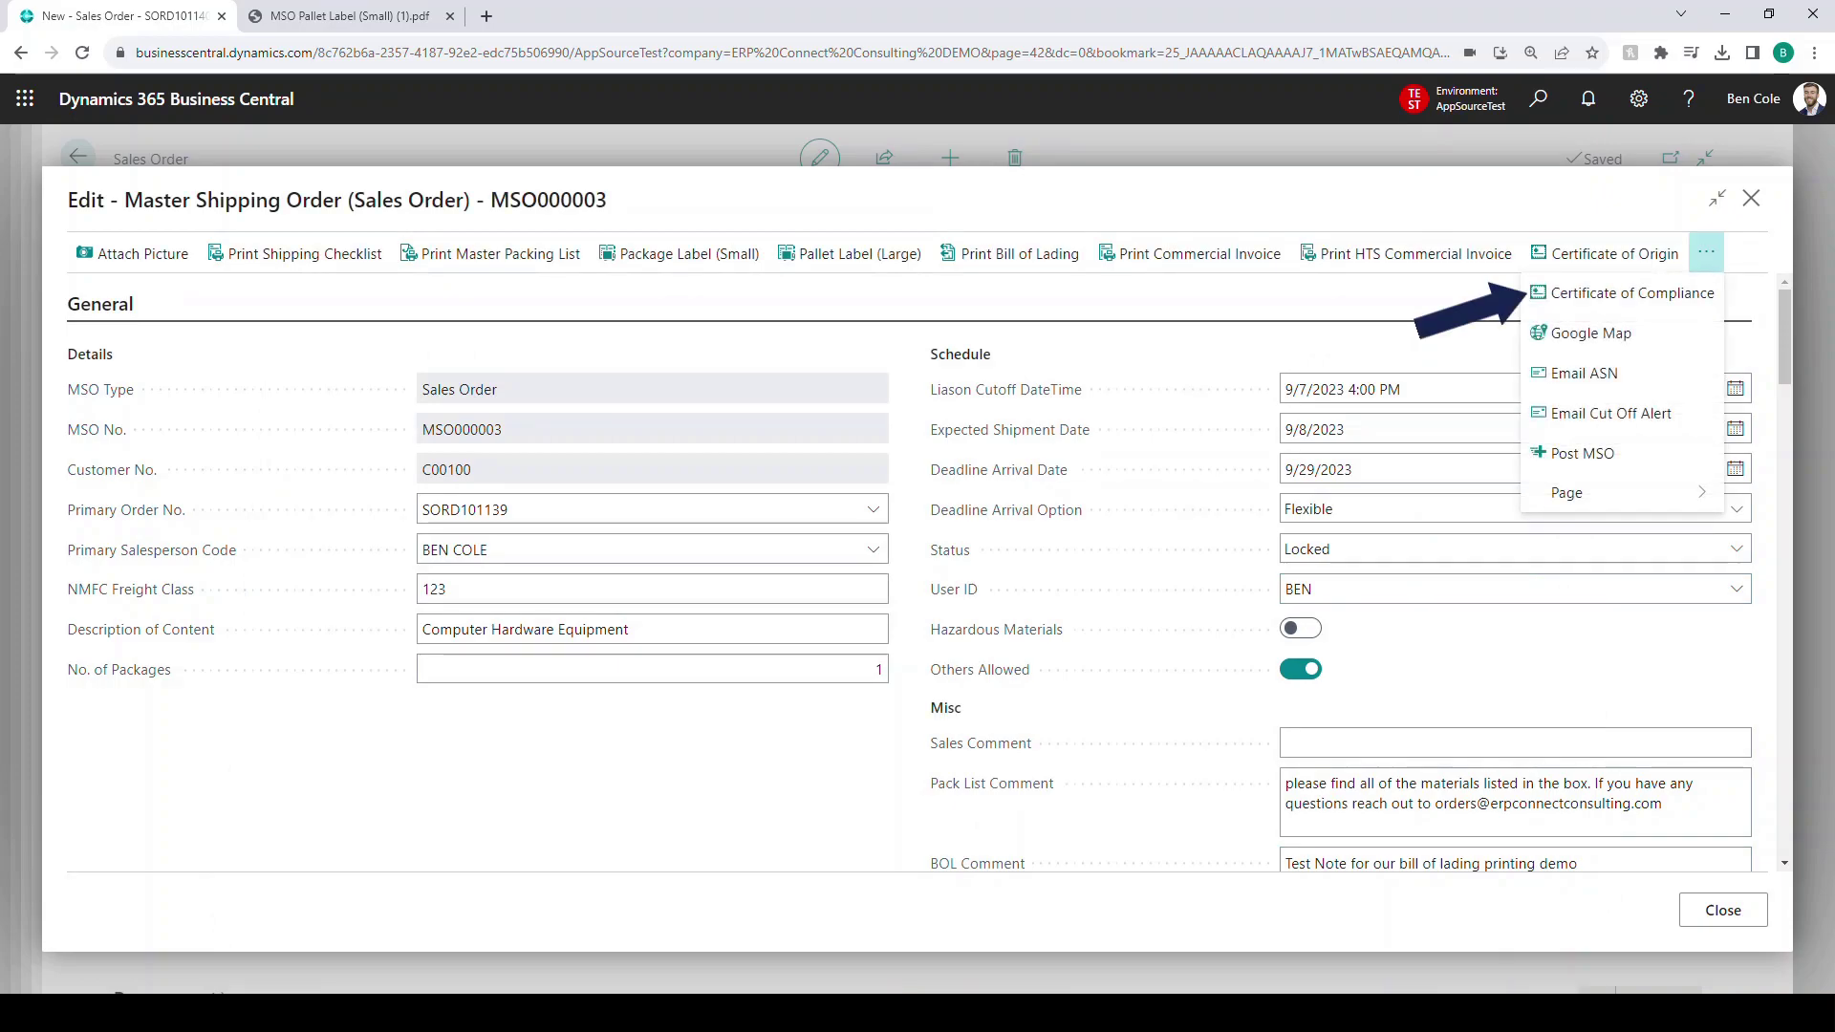
pyautogui.click(1632, 292)
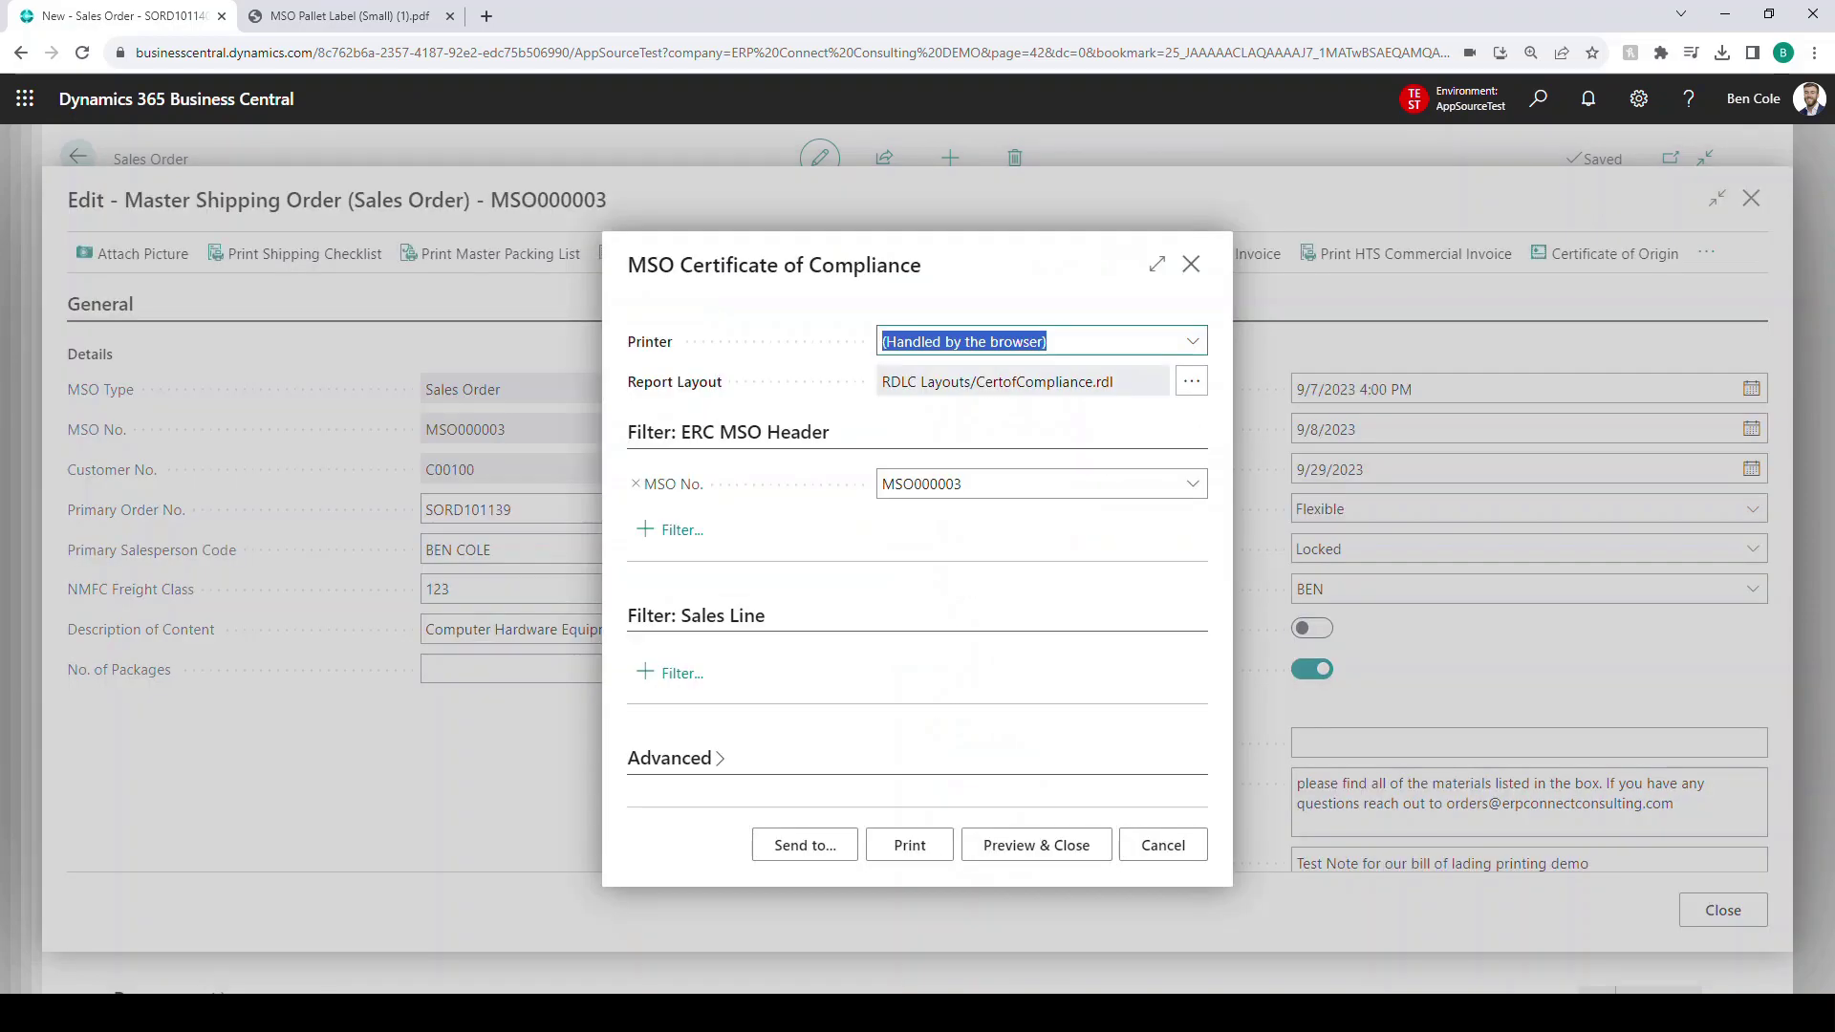
pyautogui.click(909, 845)
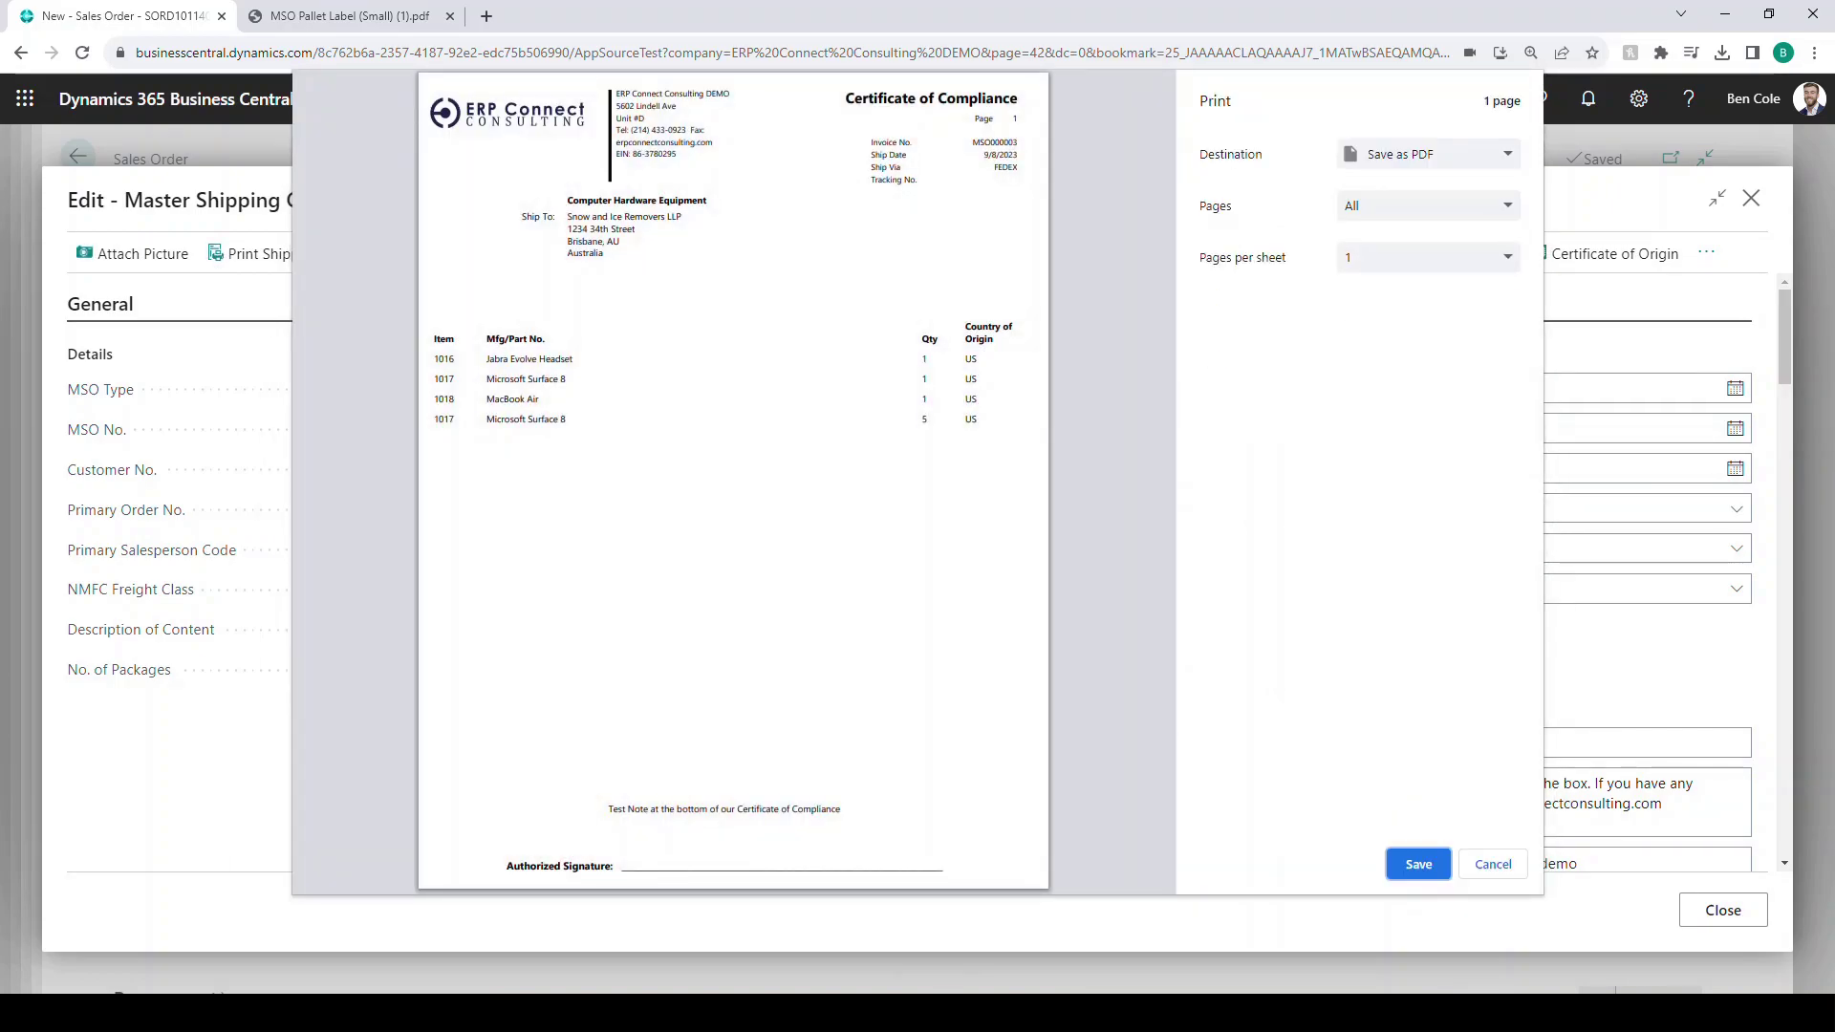
pyautogui.tripleClick(724, 809)
pyautogui.click(724, 809)
pyautogui.click(1492, 864)
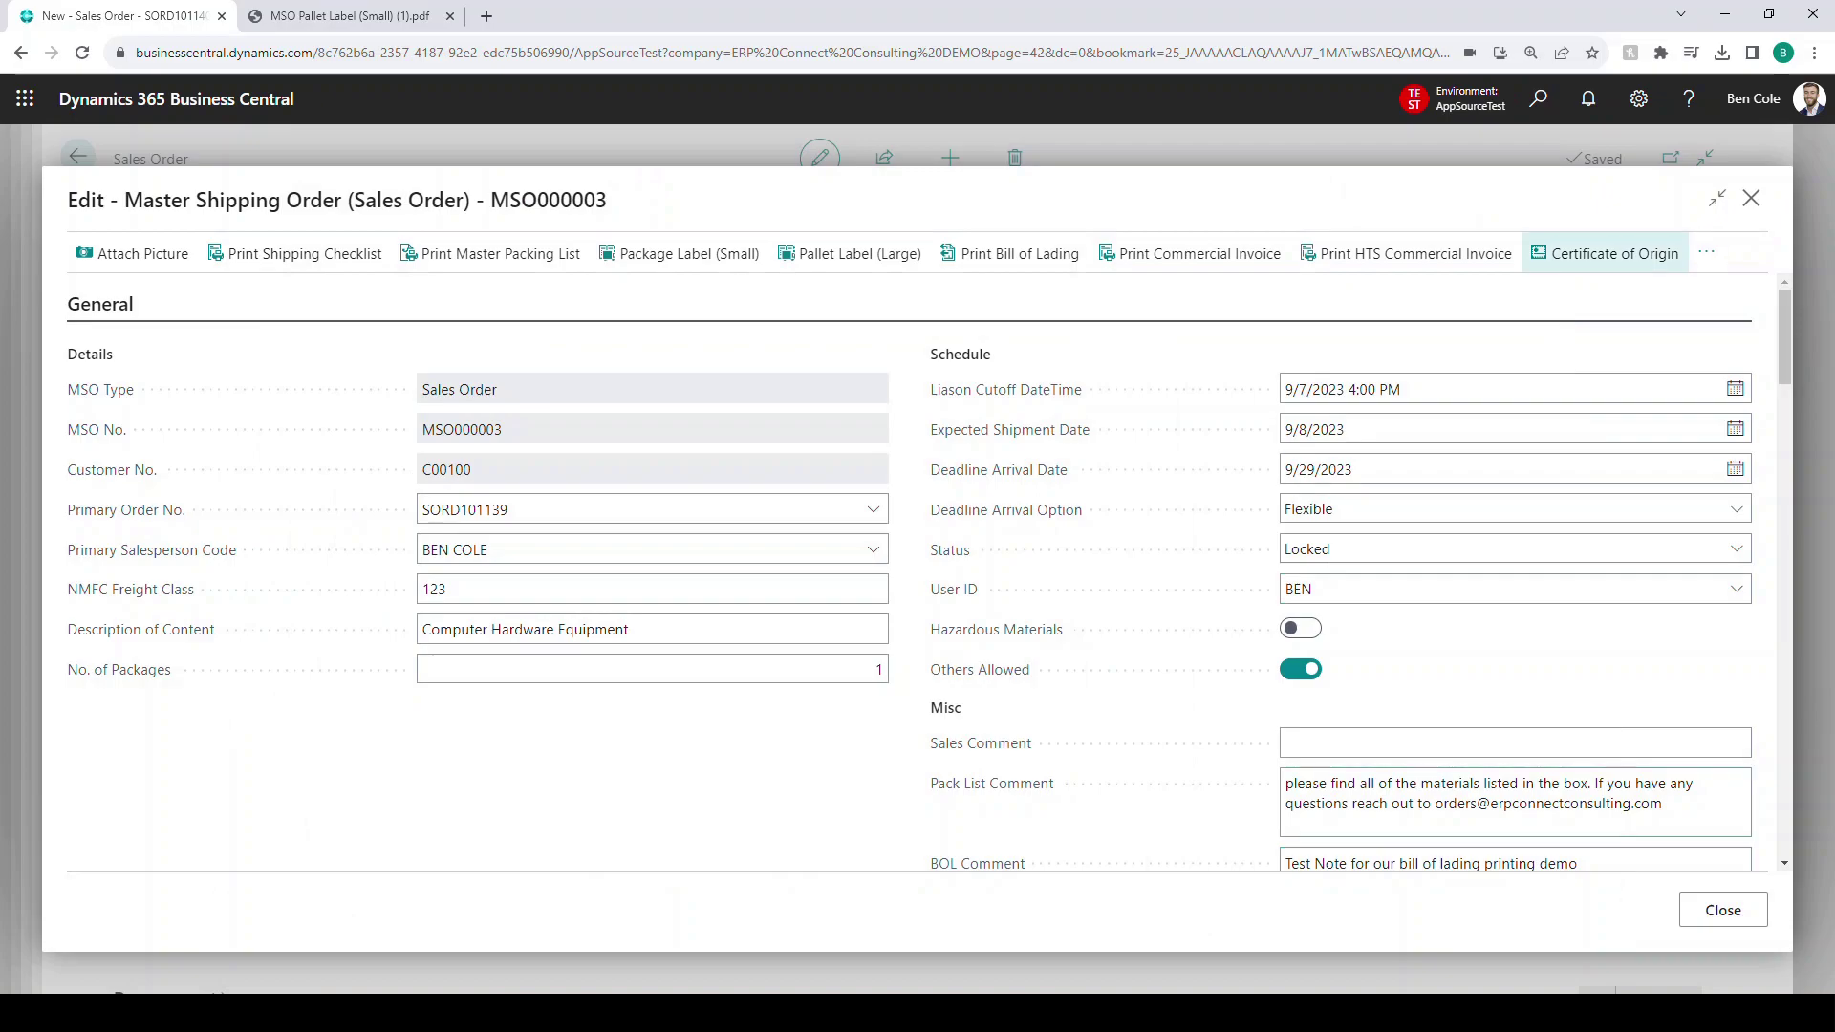
# - Dismiss the reopened Certificate of Origin request page
pyautogui.click(1605, 253)
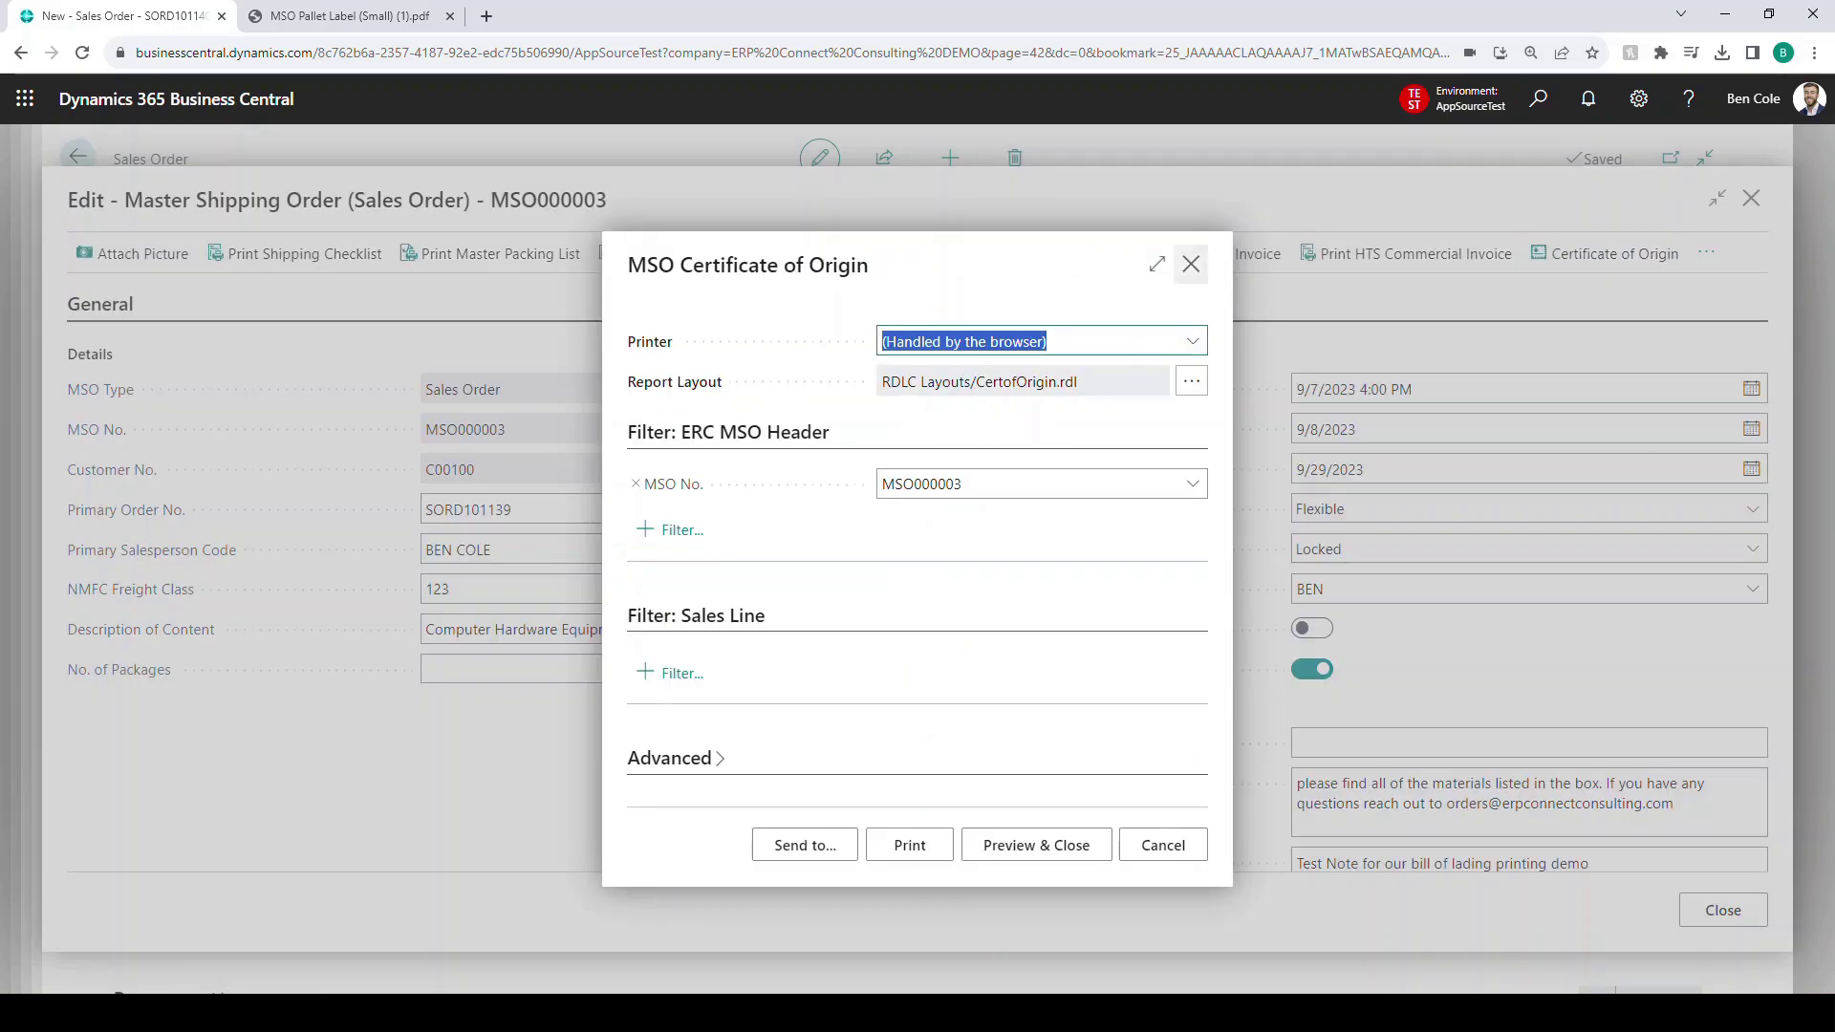
pyautogui.click(1191, 264)
pyautogui.click(1706, 253)
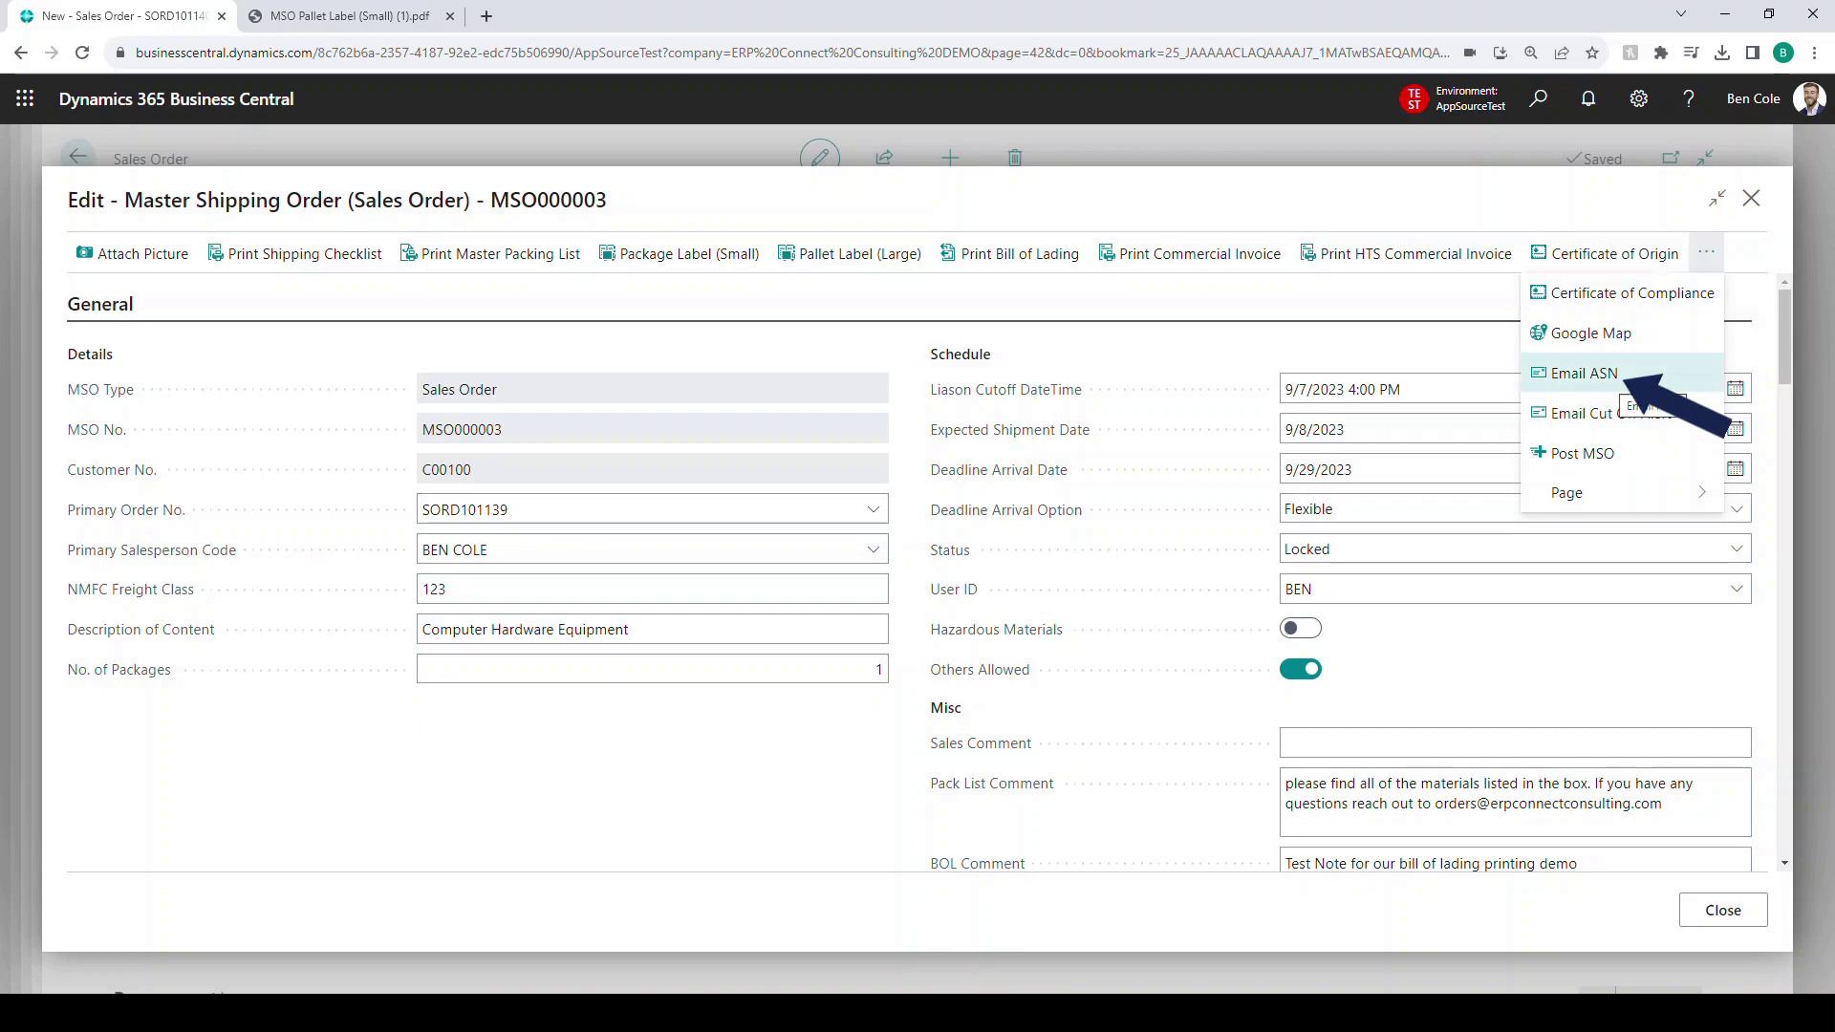
# - Email the Advanced Shipment Notice to the recipient's address, keeping the prefilled subject and attachments
pyautogui.click(1585, 374)
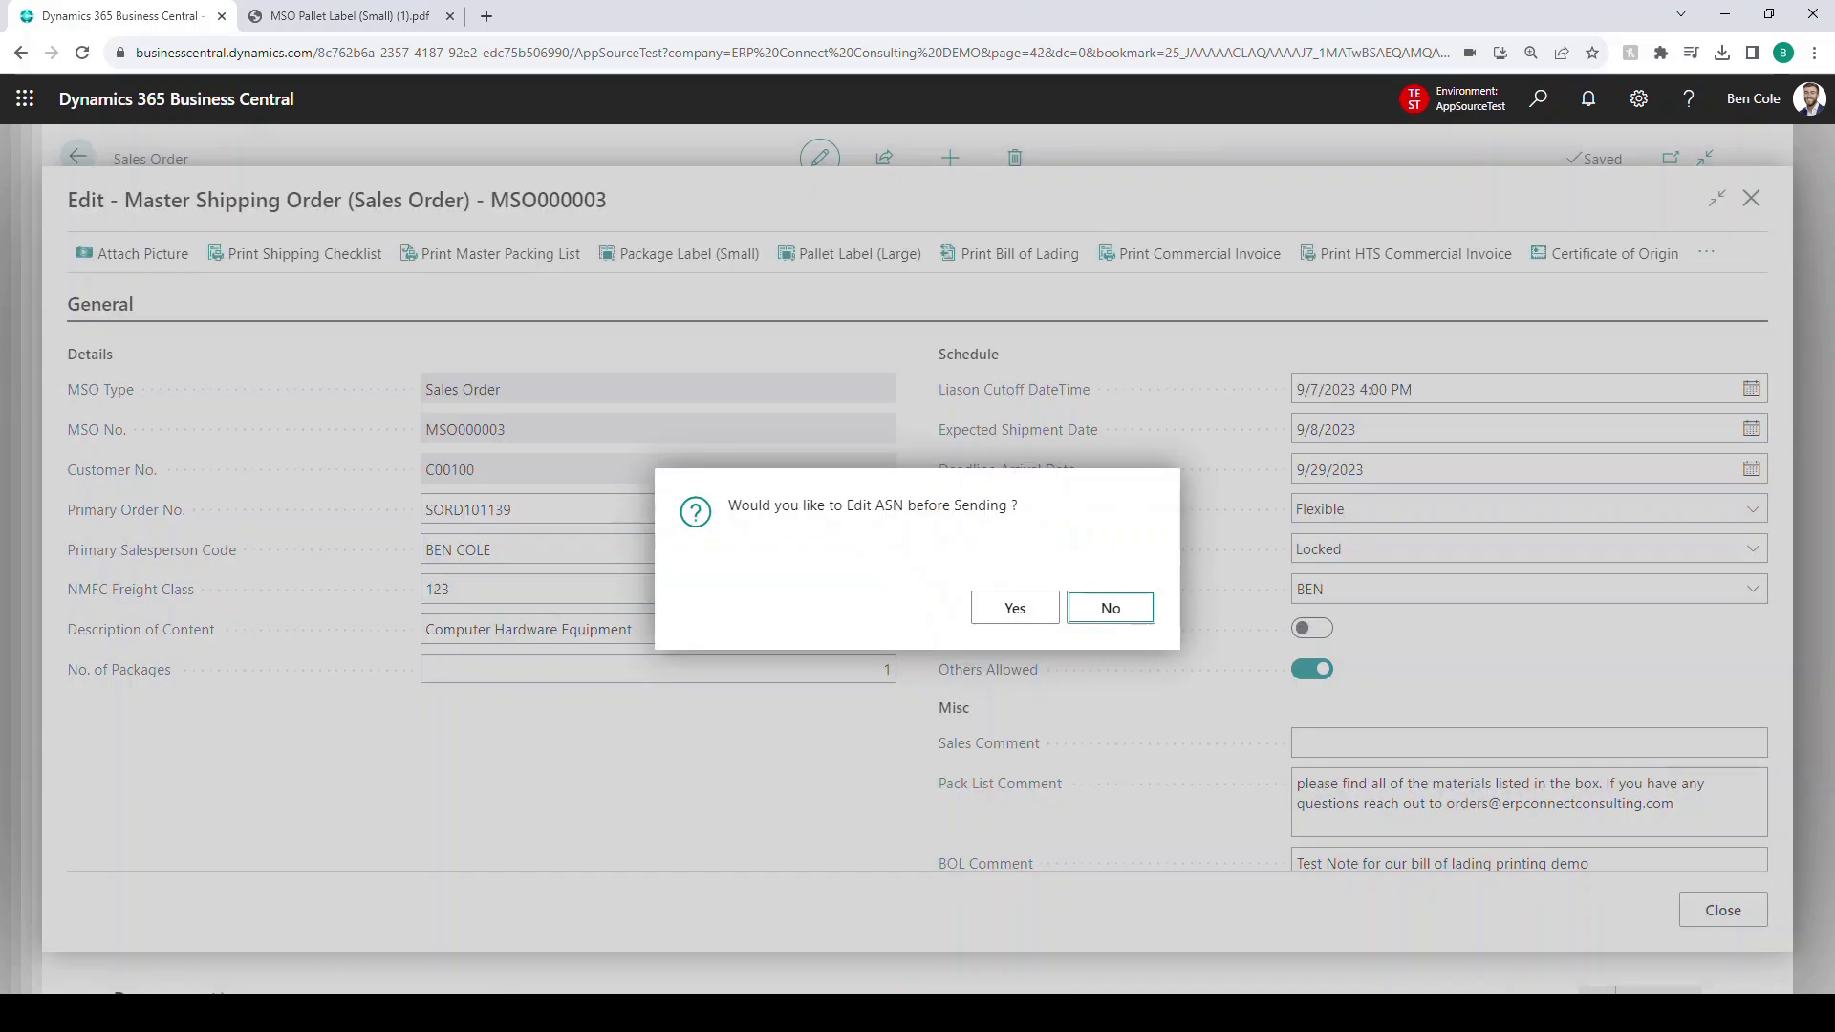
pyautogui.click(1015, 607)
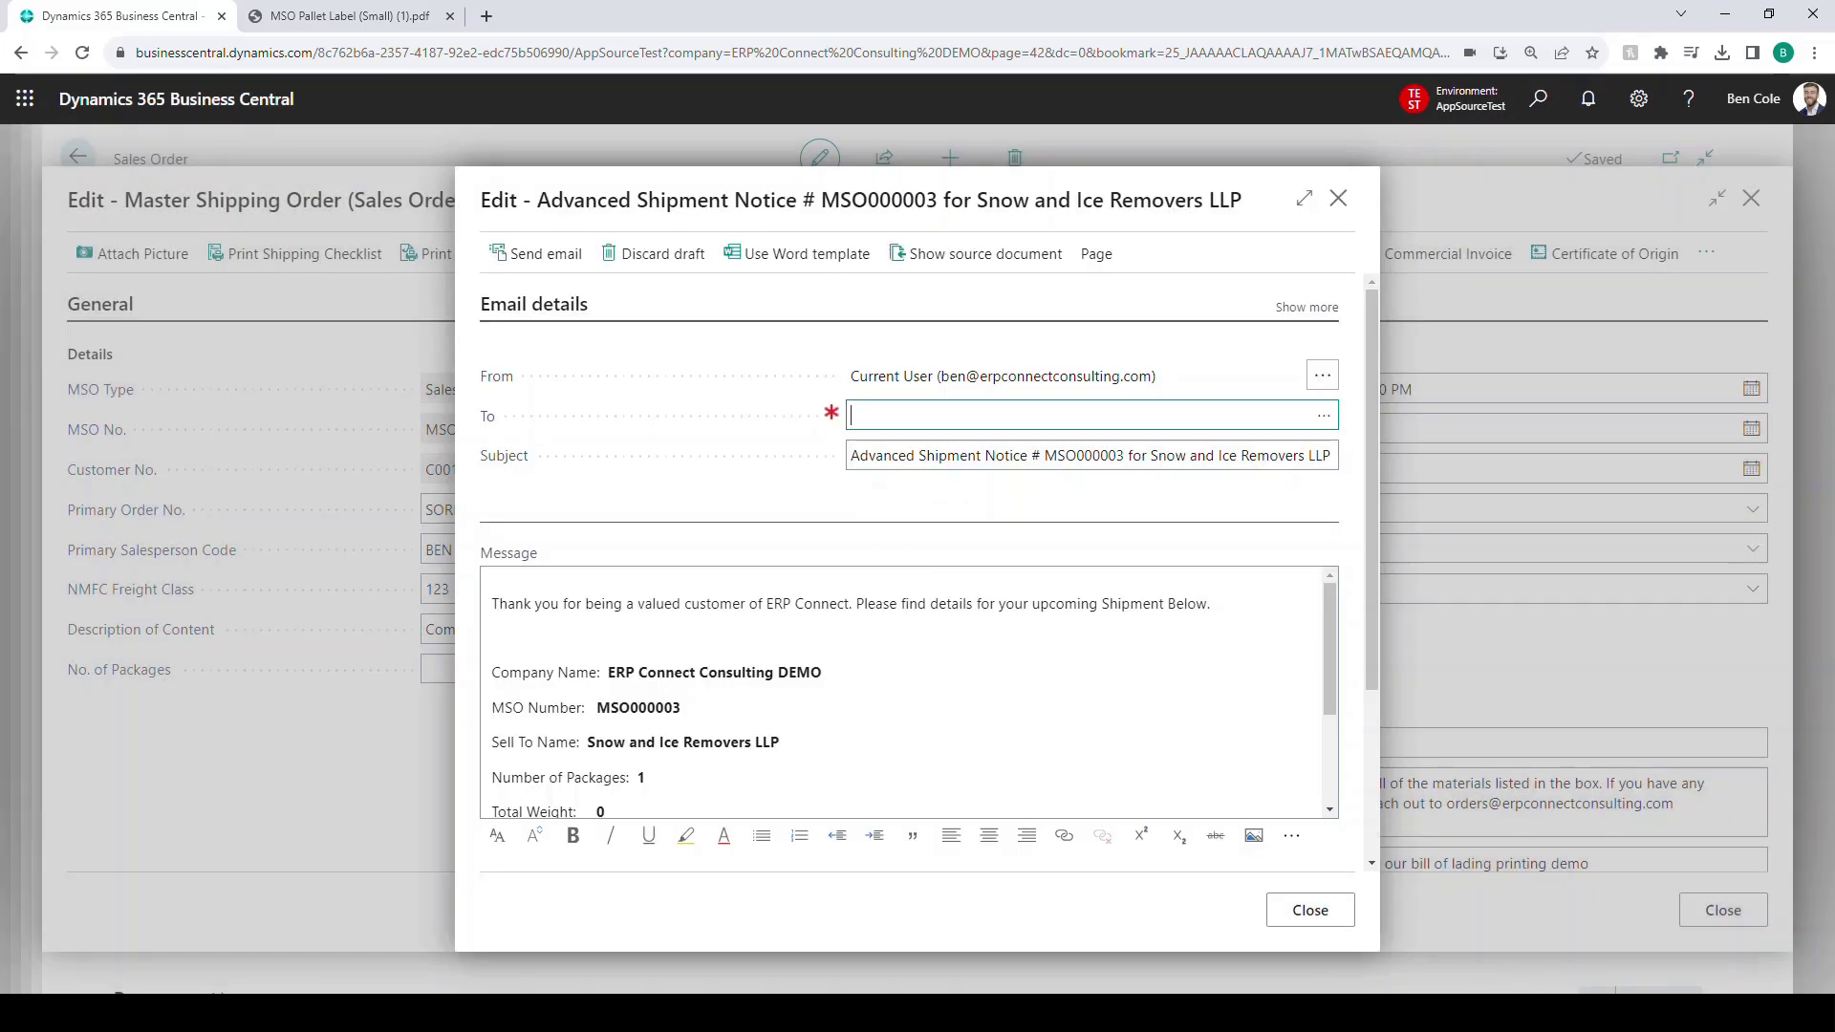
pyautogui.press('Tab')
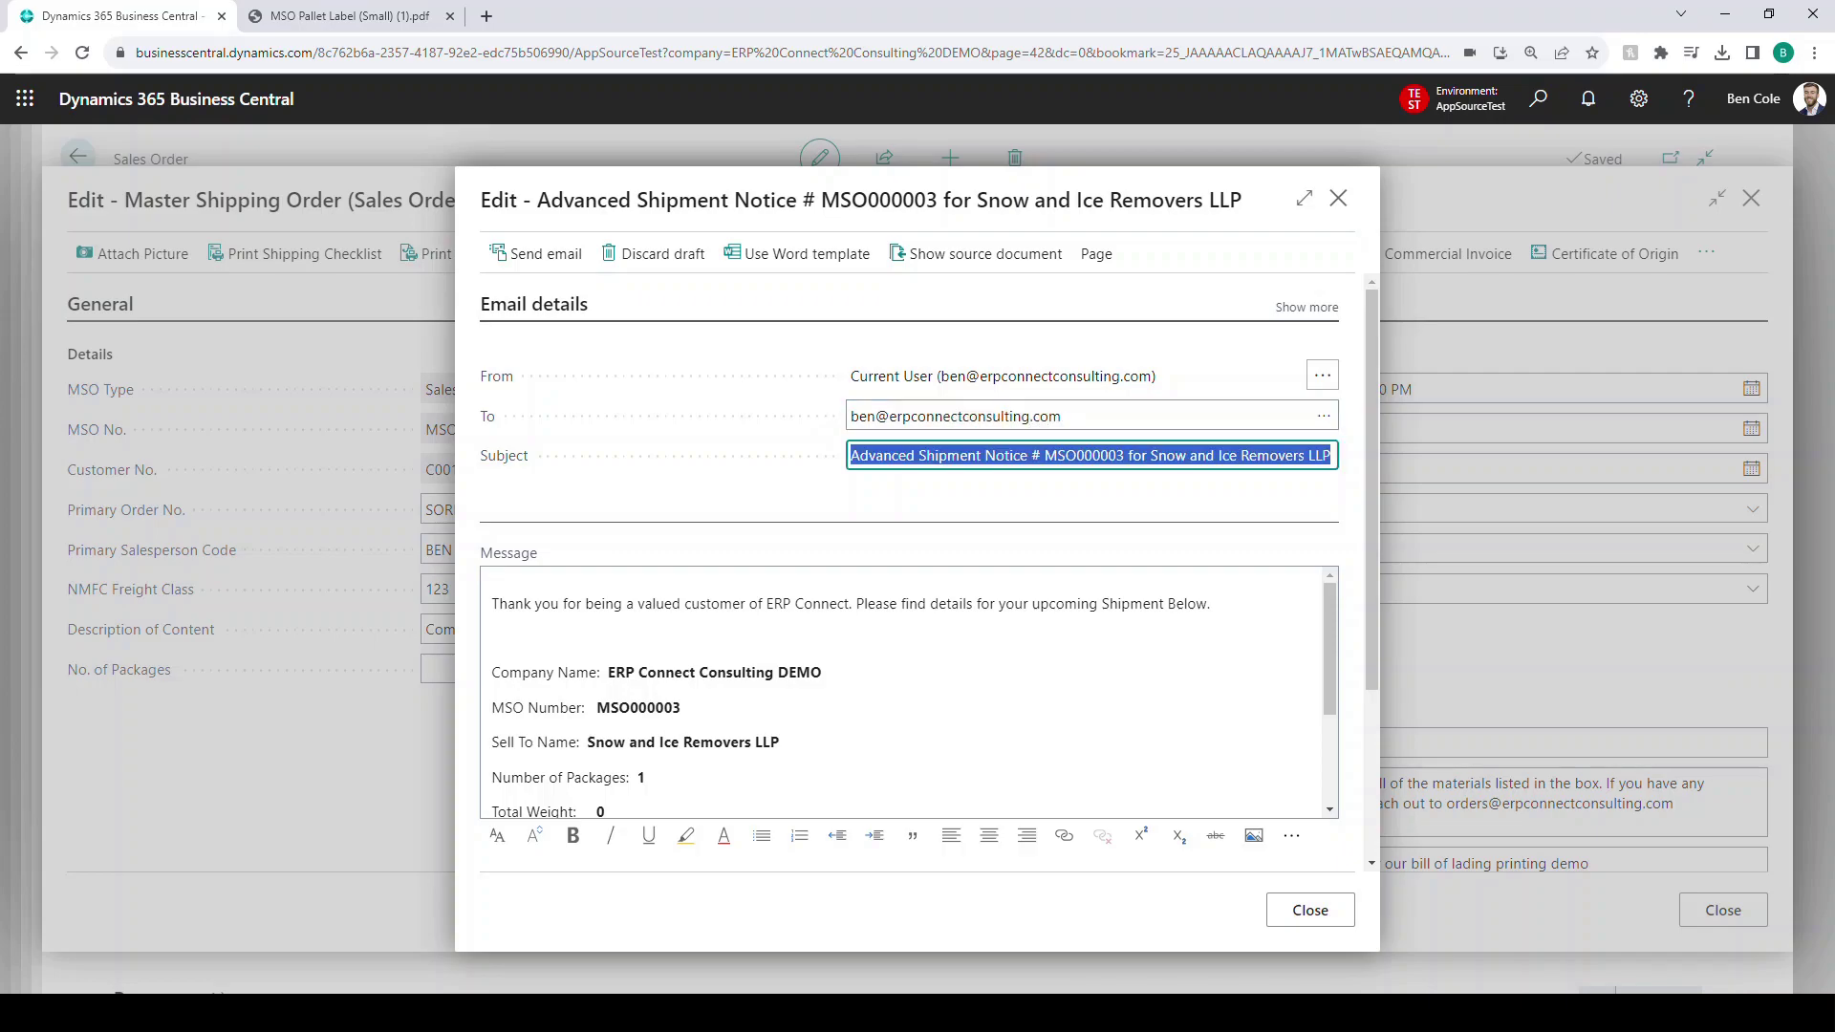
pyautogui.press('Tab')
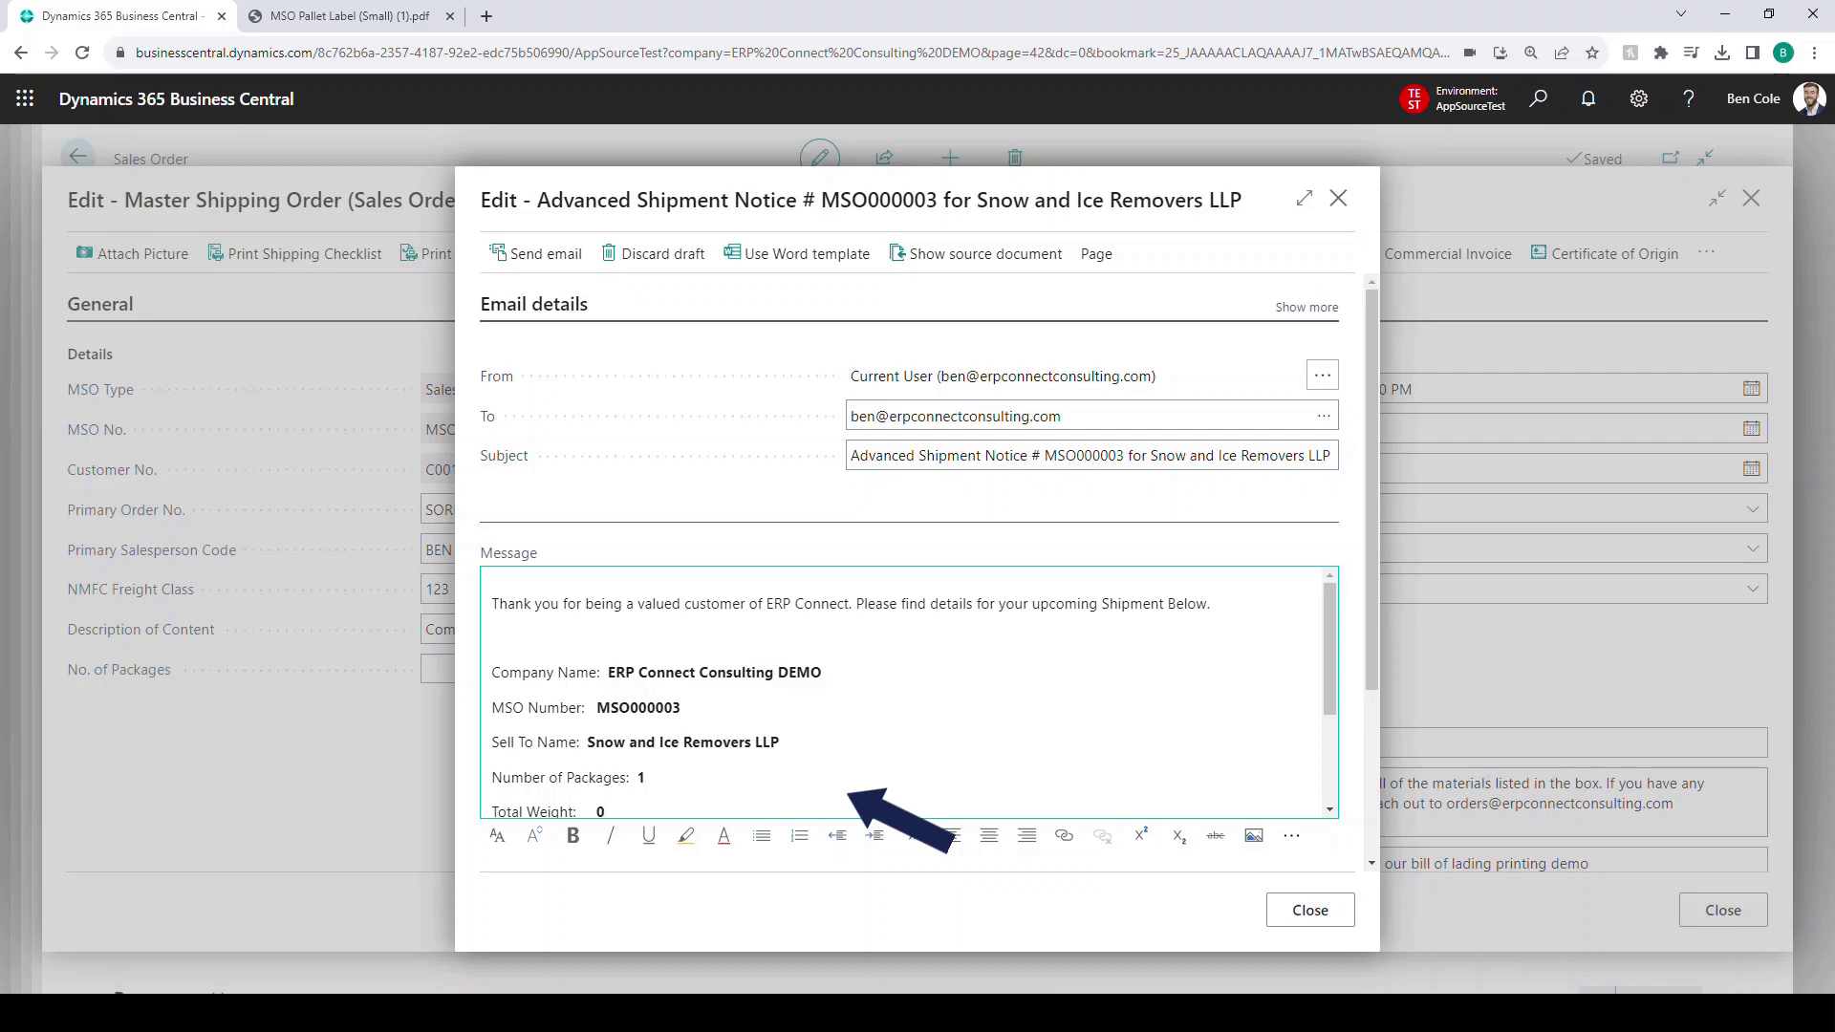
pyautogui.scroll(-1, 908, 692)
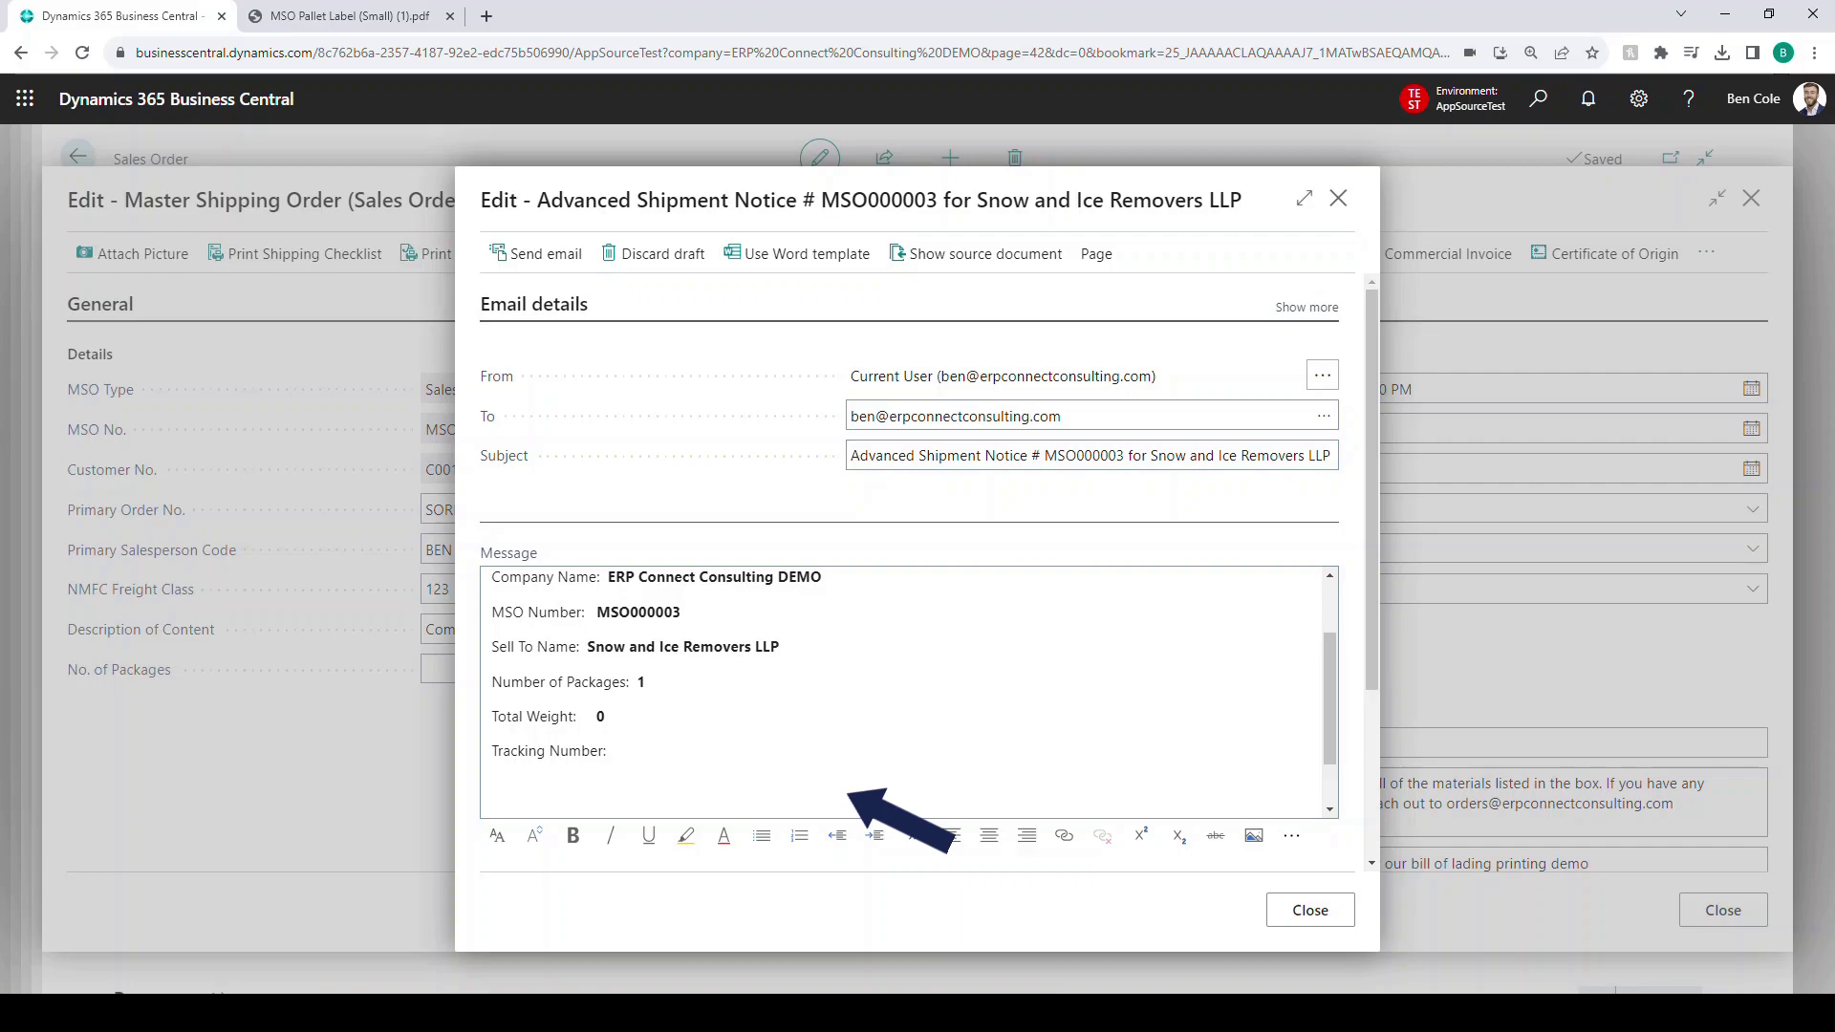
pyautogui.scroll(-3, 918, 574)
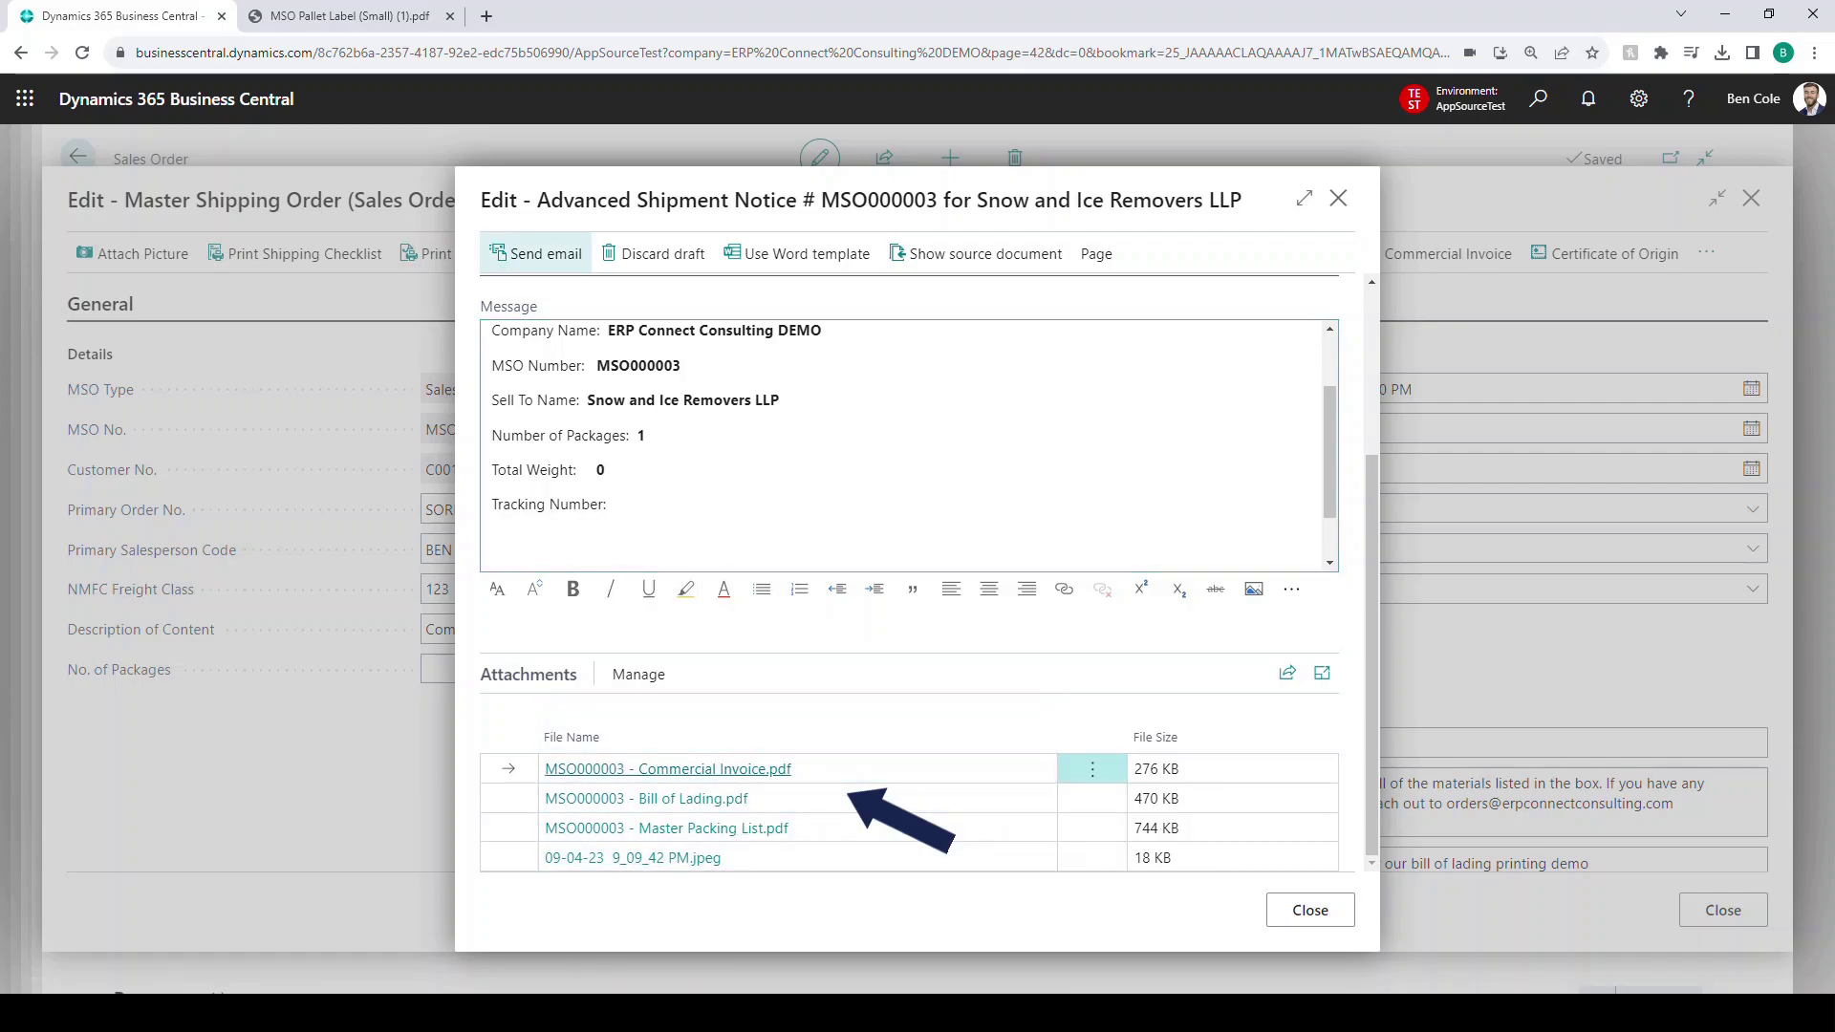
pyautogui.click(540, 253)
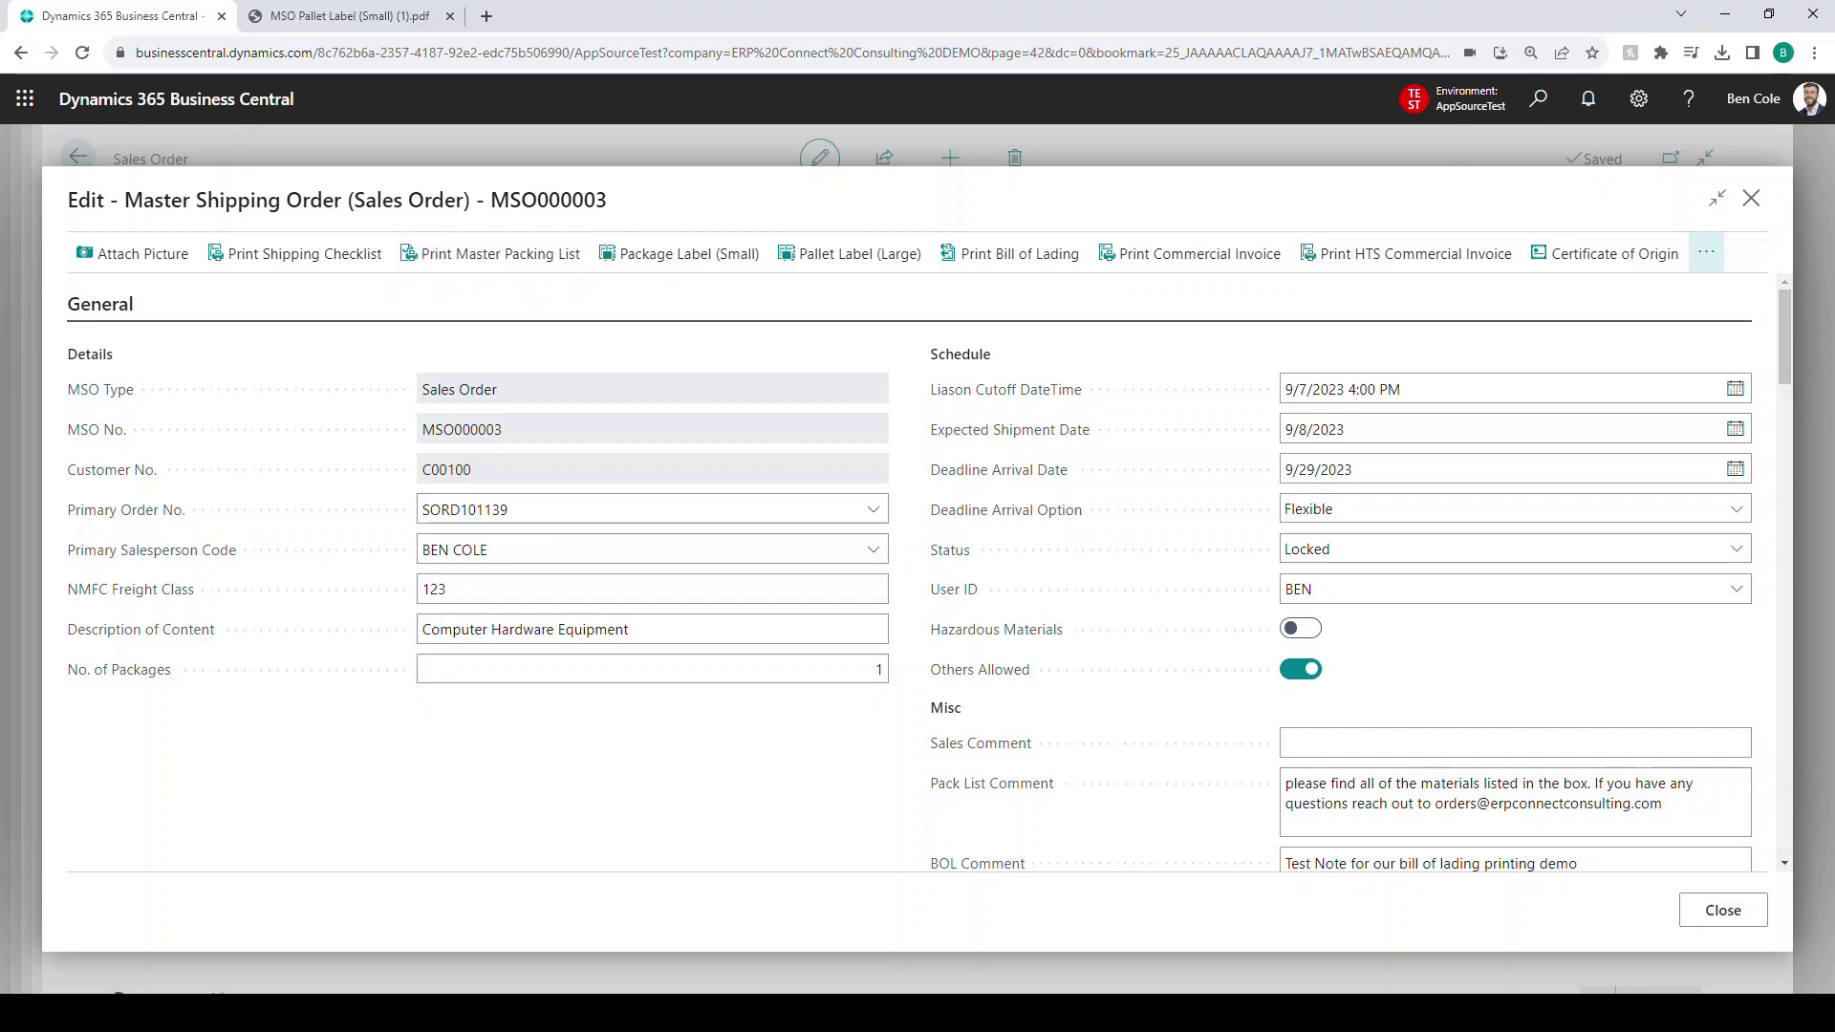
# - Show the overflow action menu containing Post MSO
pyautogui.click(1705, 252)
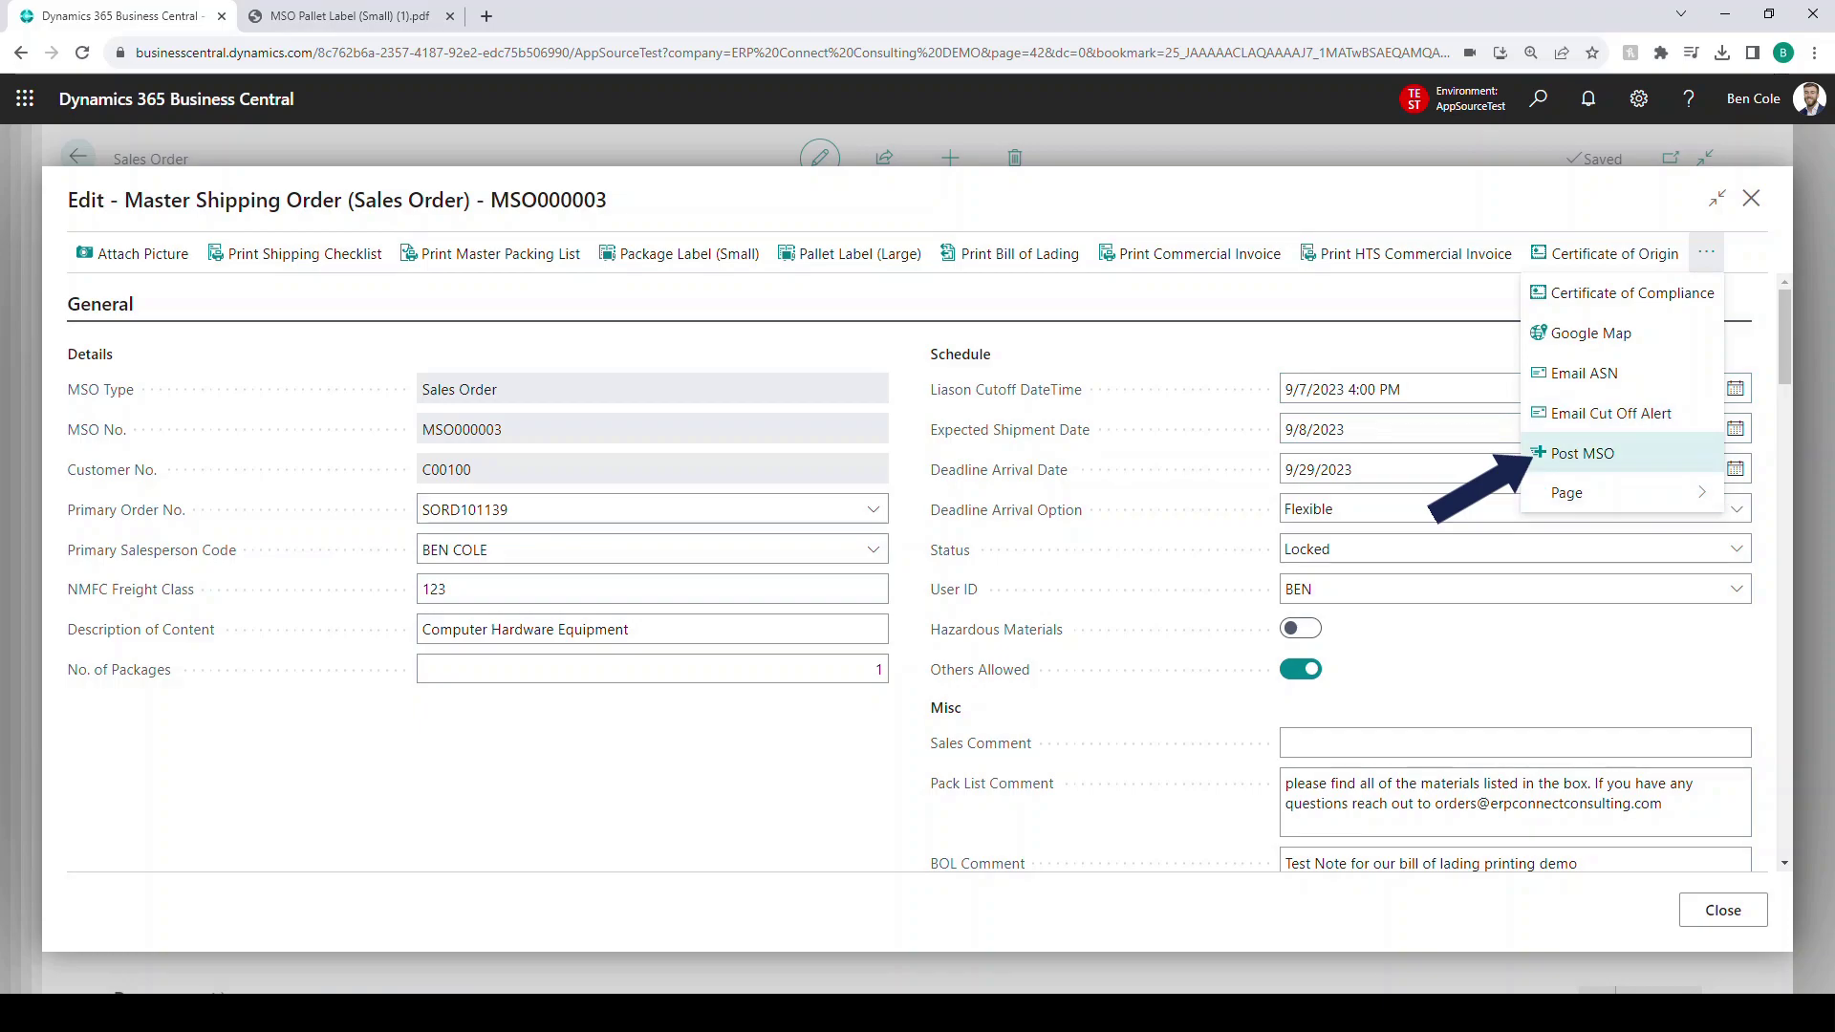
# - Post MSO000003, confirming that all its sales orders will be shipped
pyautogui.click(1581, 453)
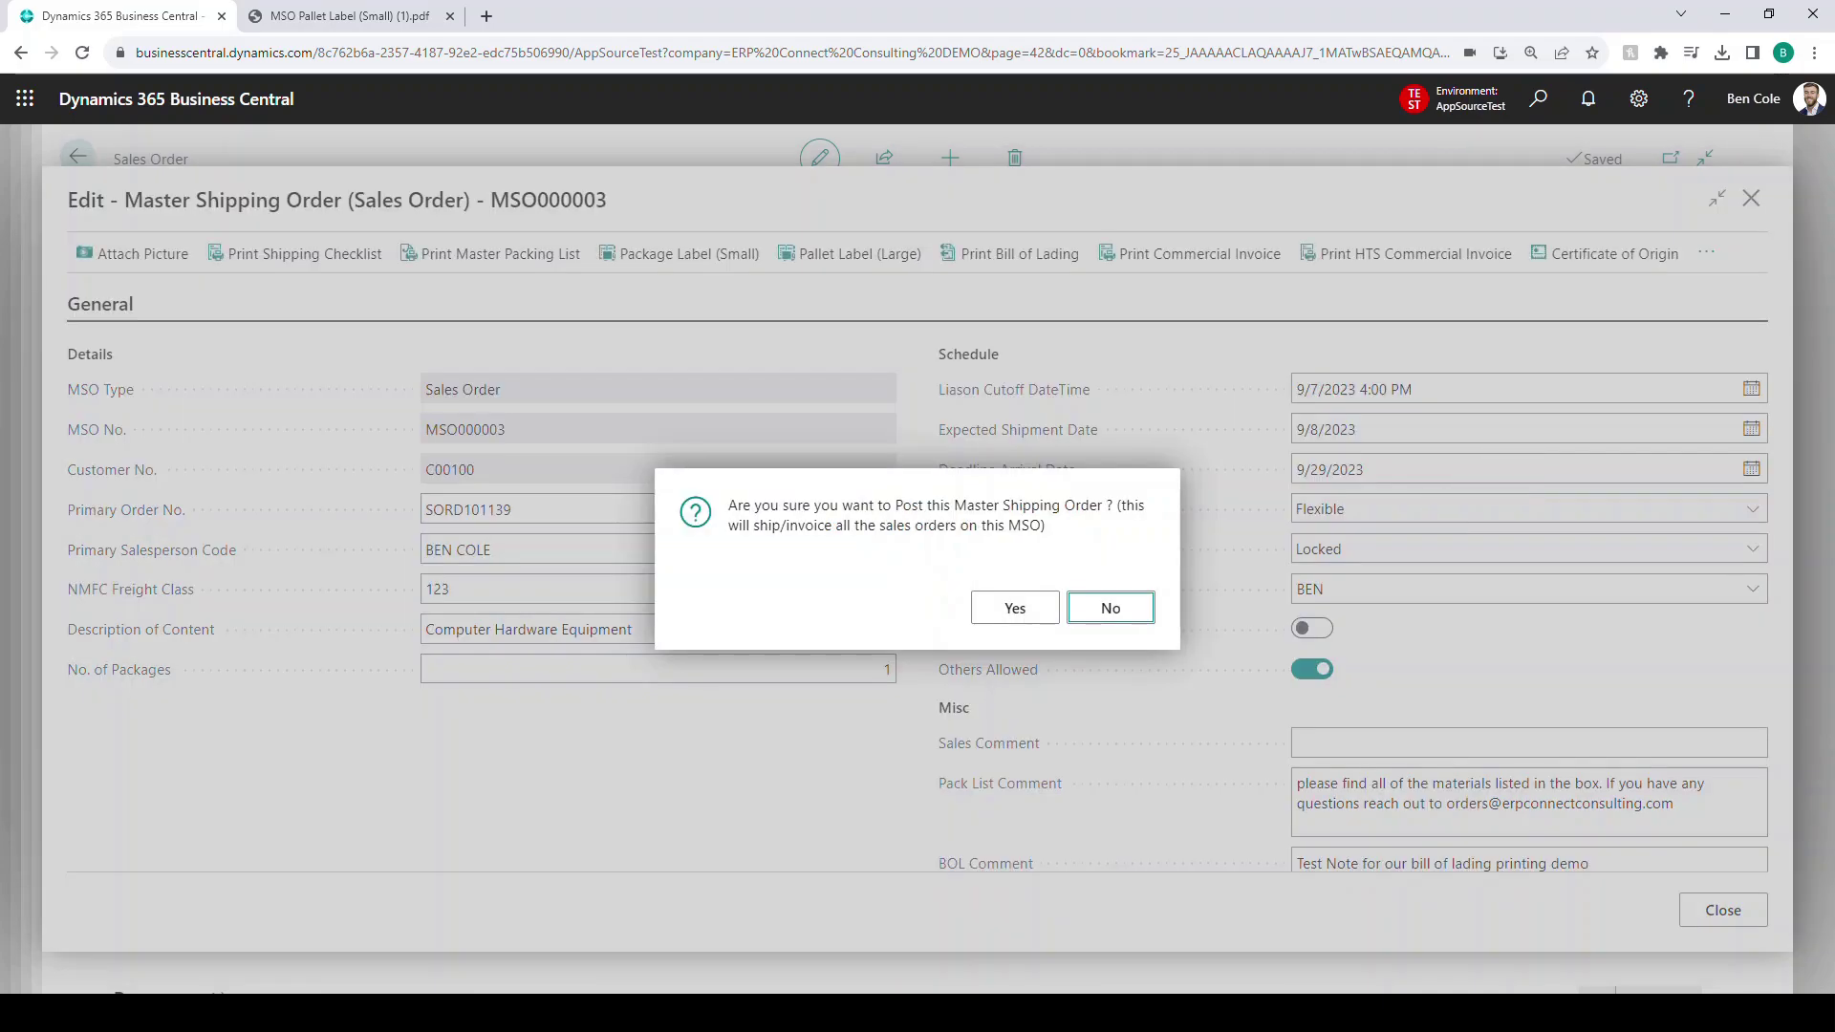
pyautogui.moveTo(736, 504); pyautogui.dragTo(1081, 504)
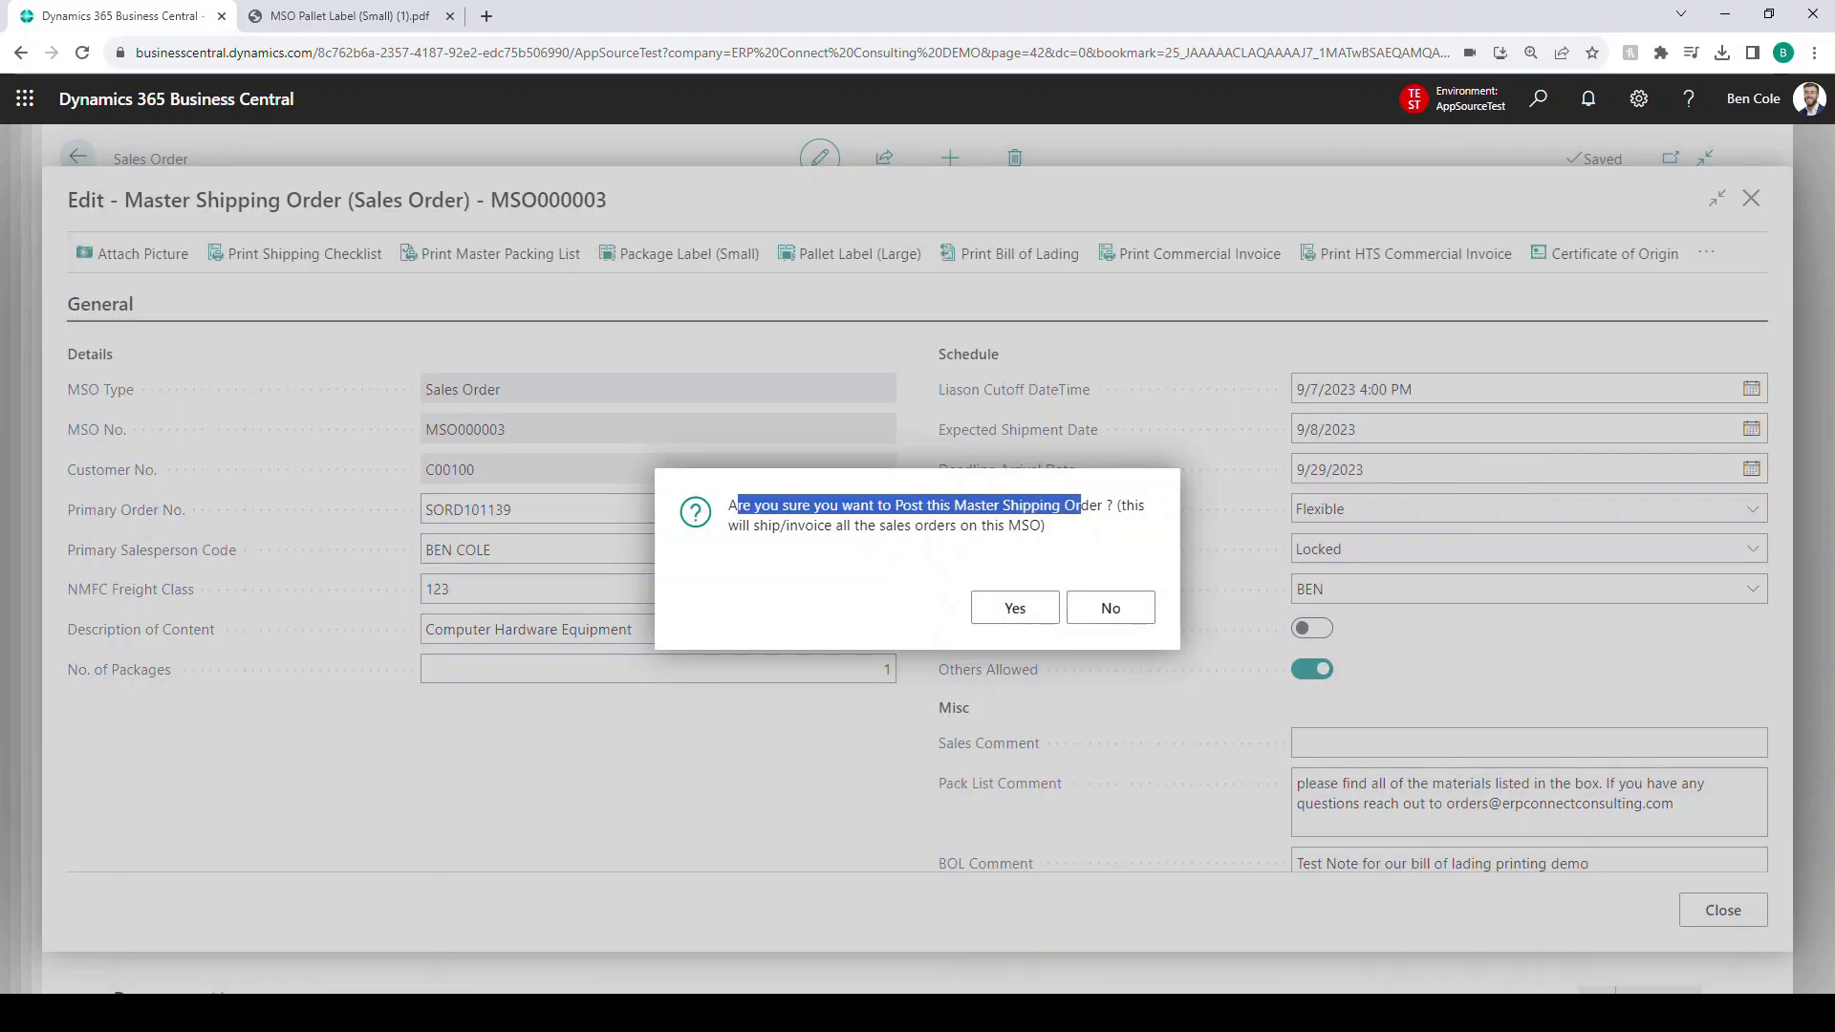
pyautogui.moveTo(752, 525); pyautogui.dragTo(1046, 525)
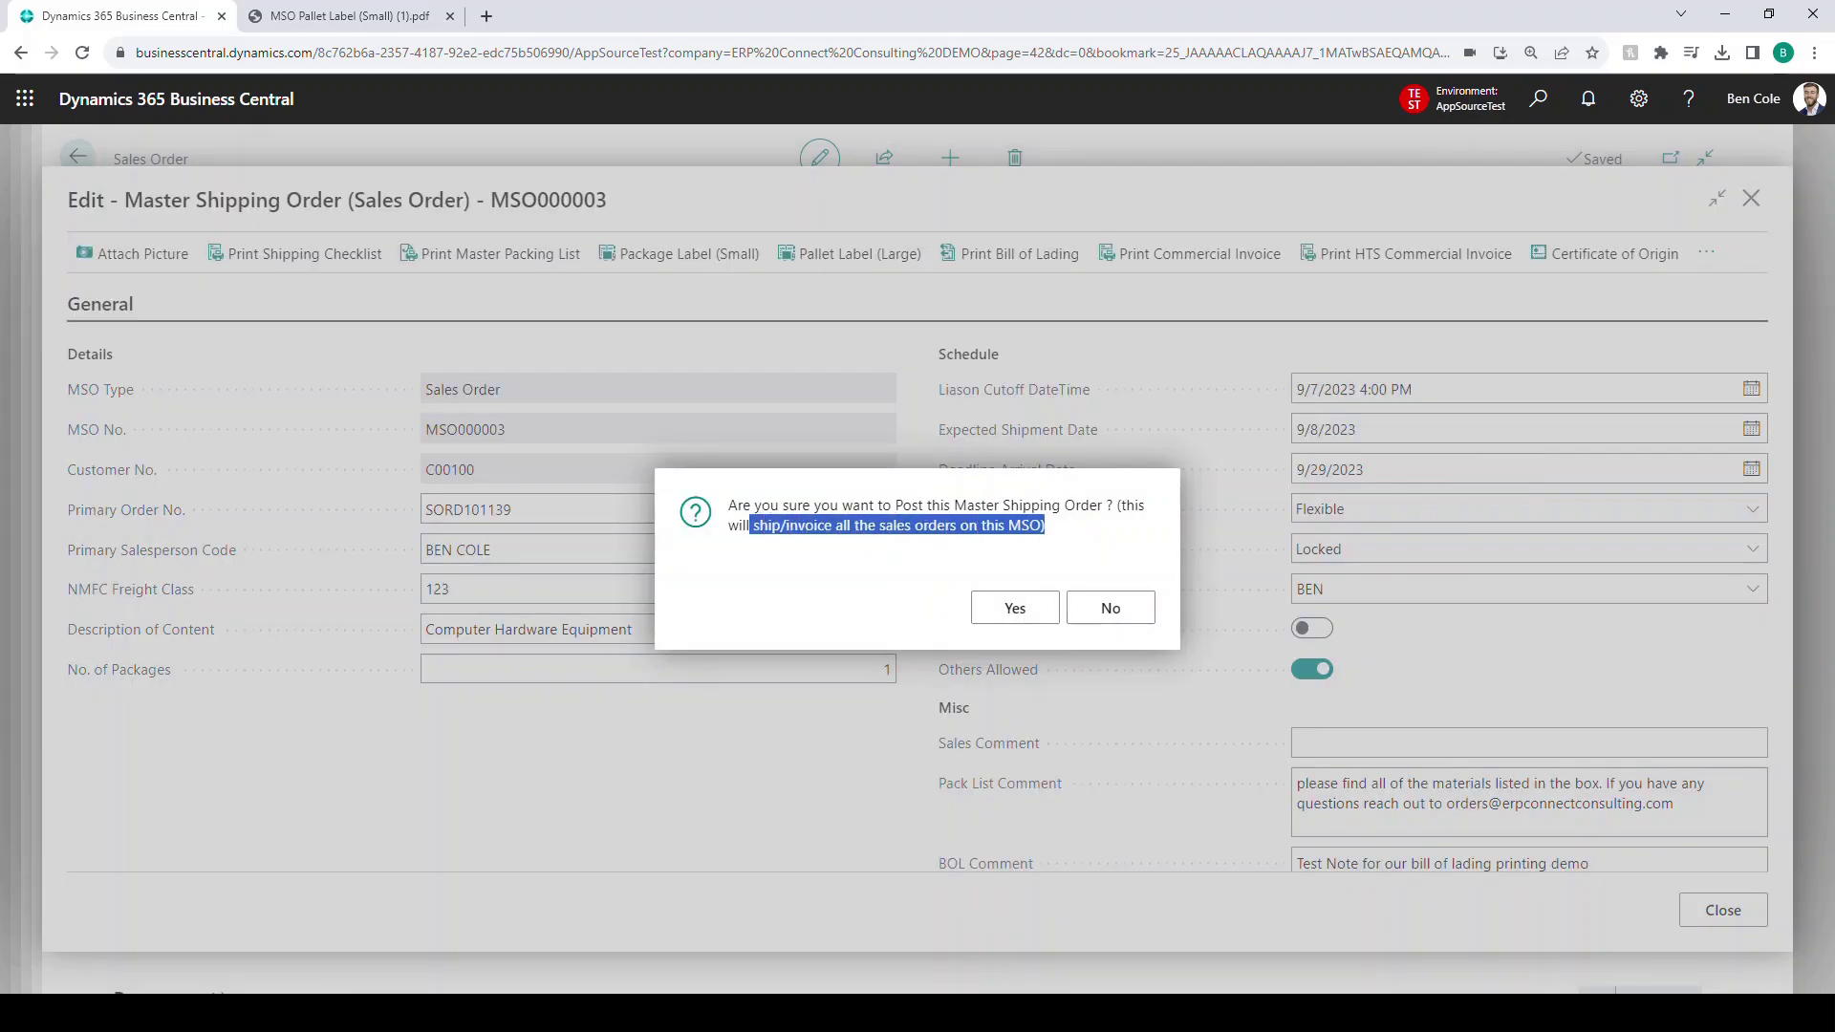
pyautogui.click(1003, 556)
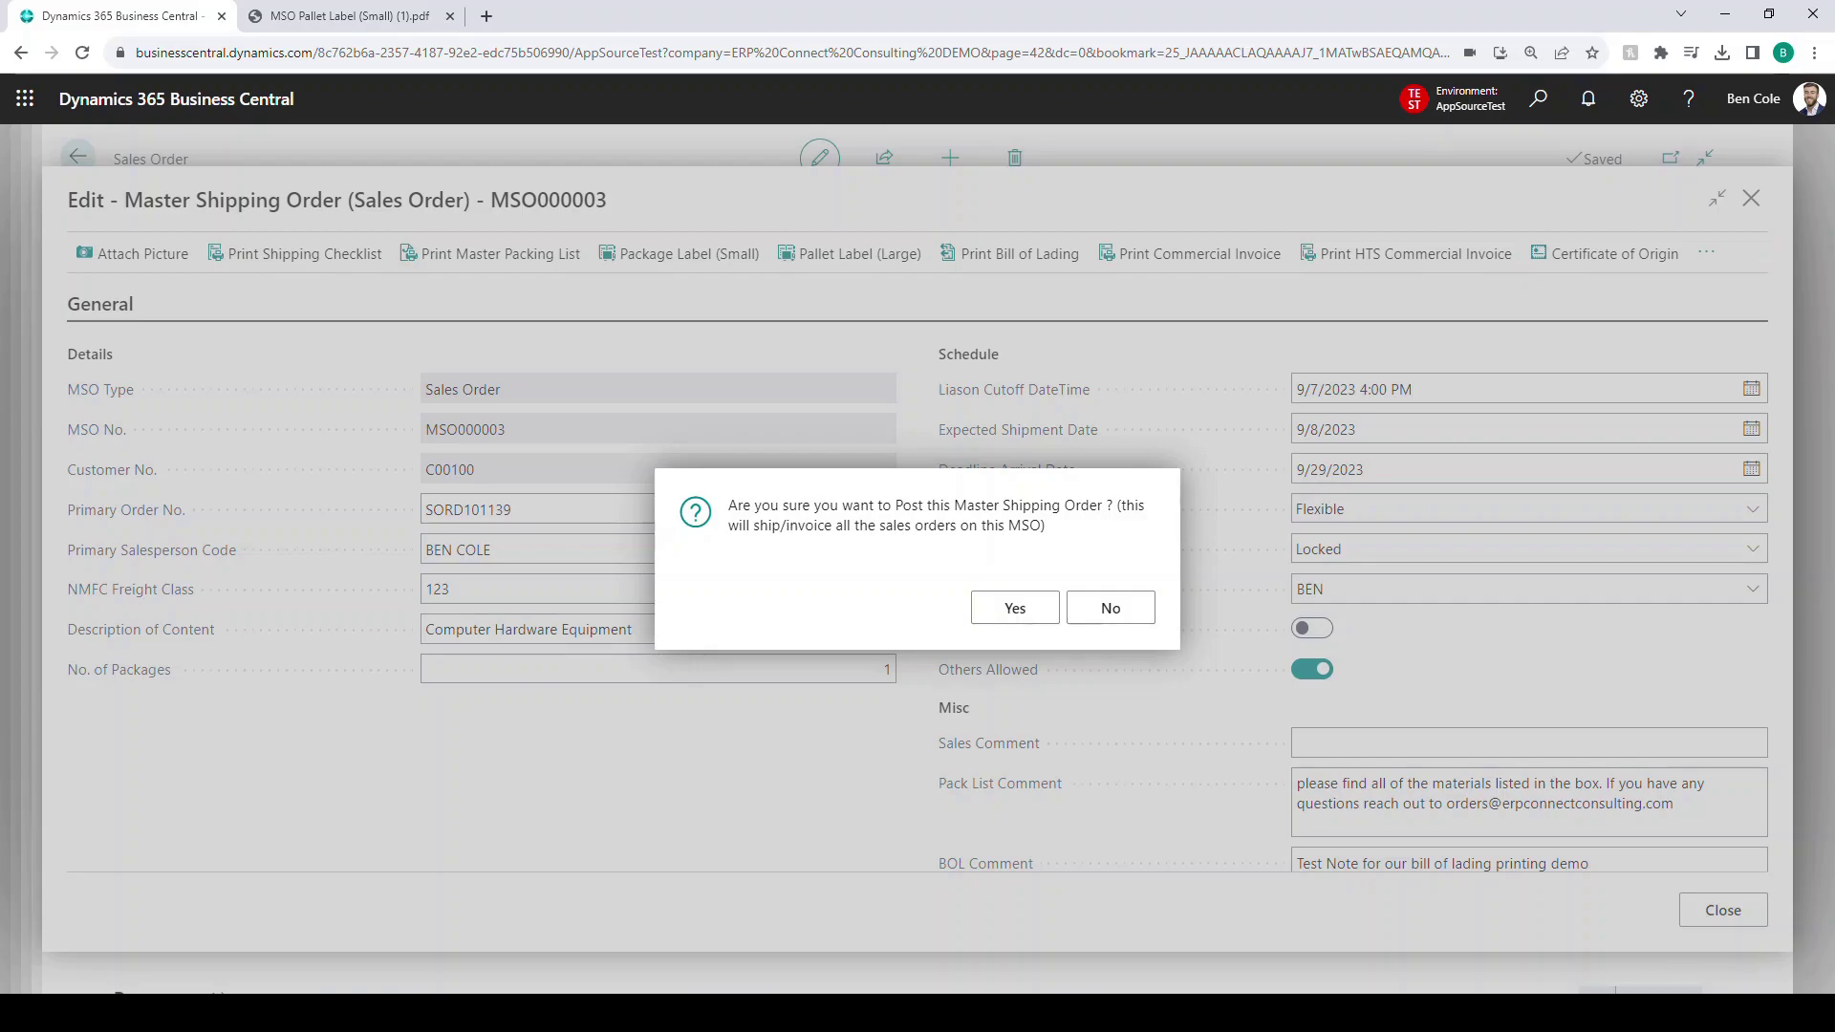
pyautogui.click(1015, 608)
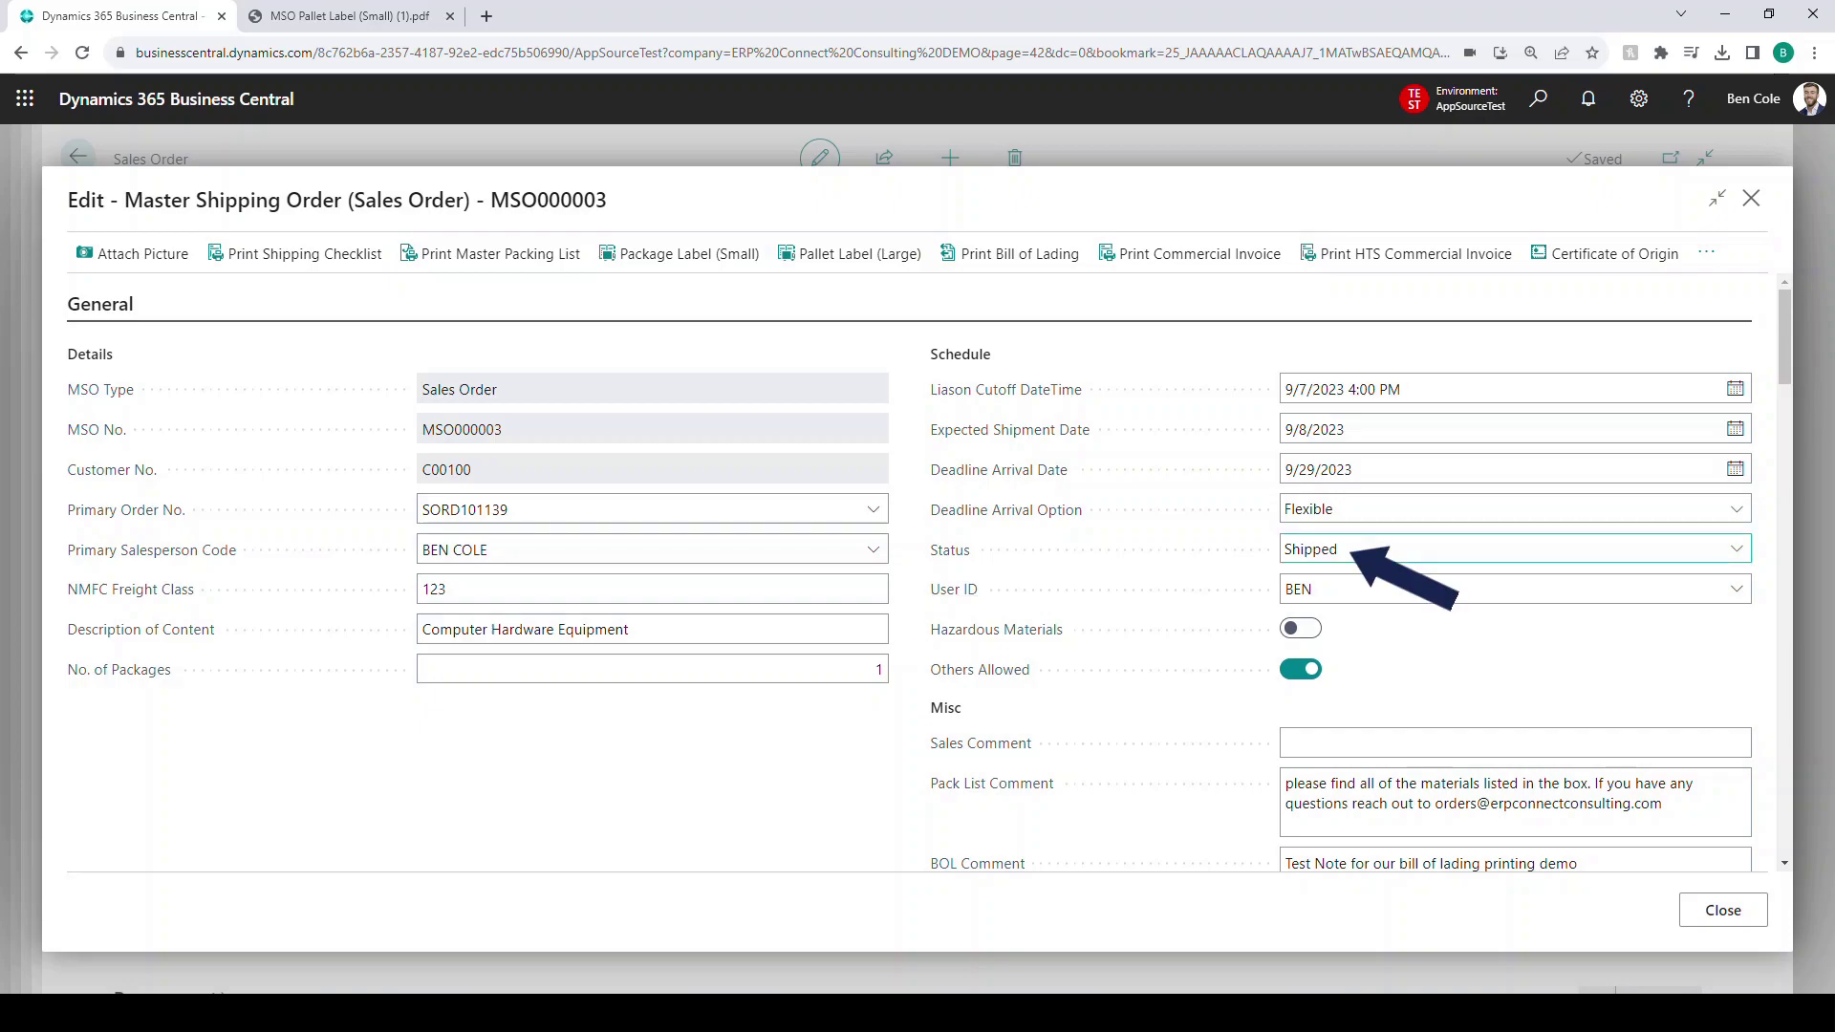
# - Close the Master Shipping Order window after posting
pyautogui.scroll(-10, 909, 573)
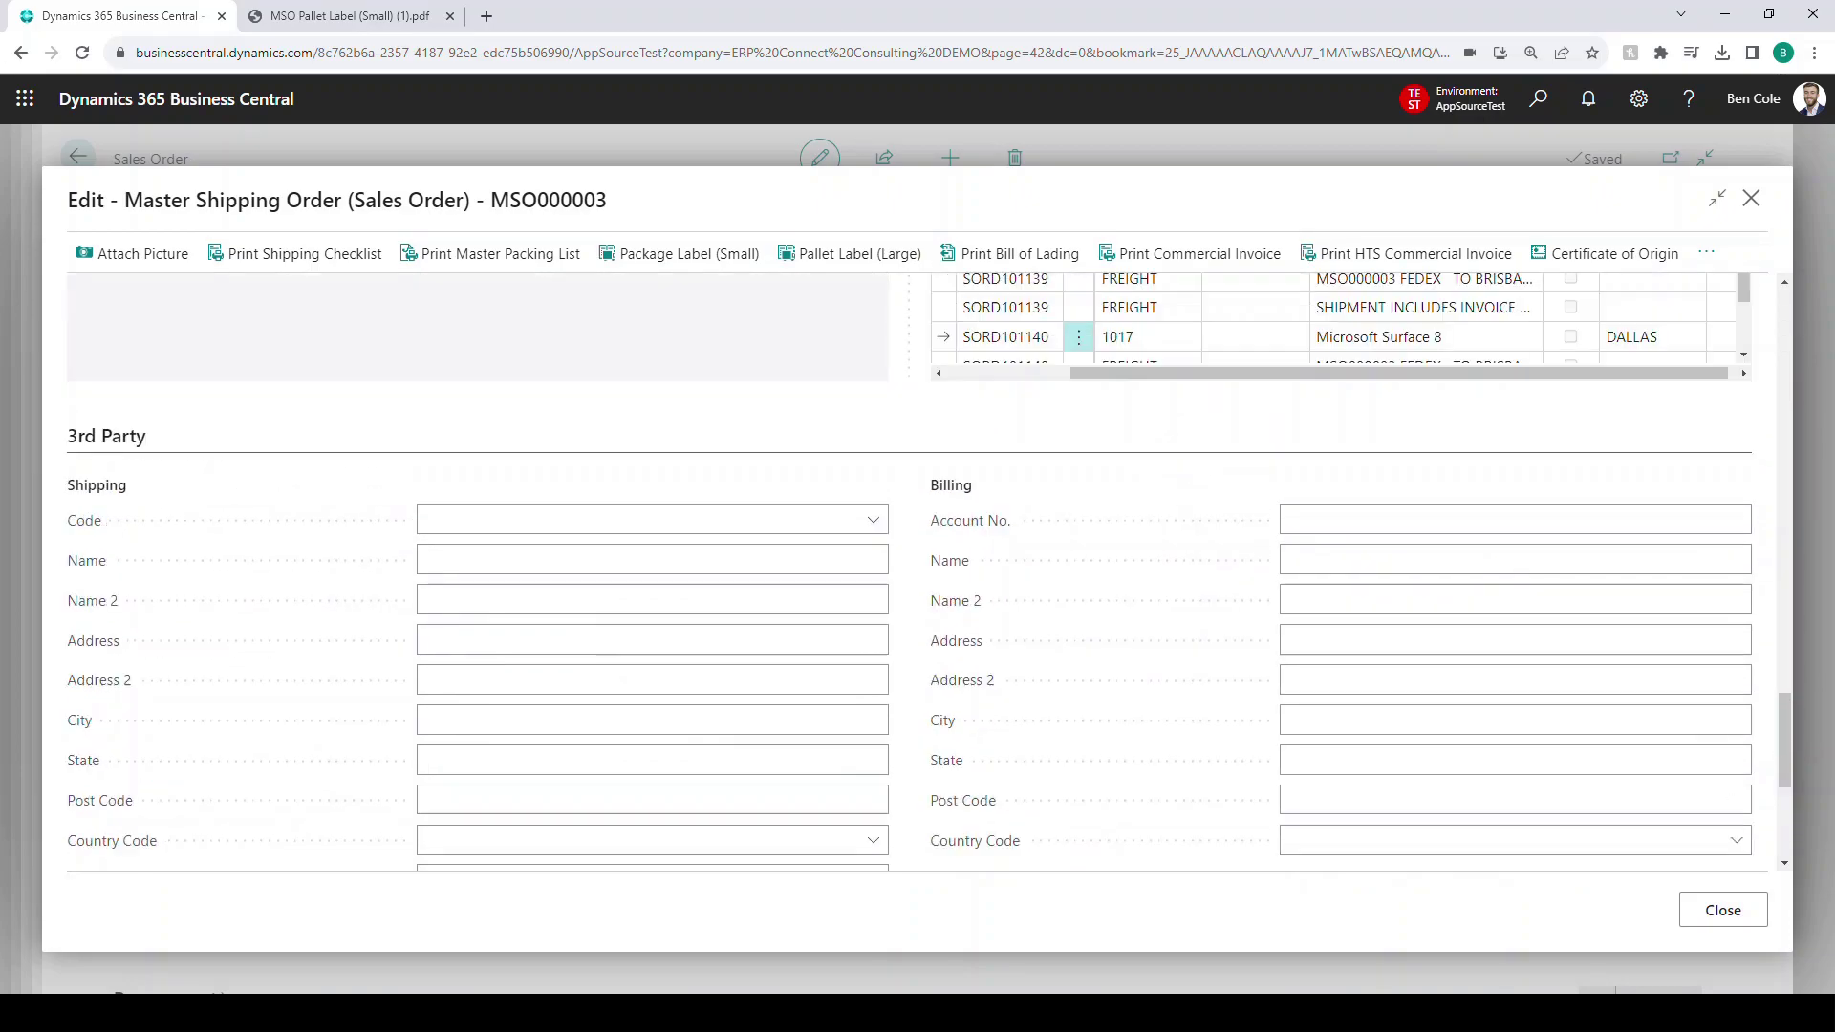
pyautogui.scroll(5, 909, 574)
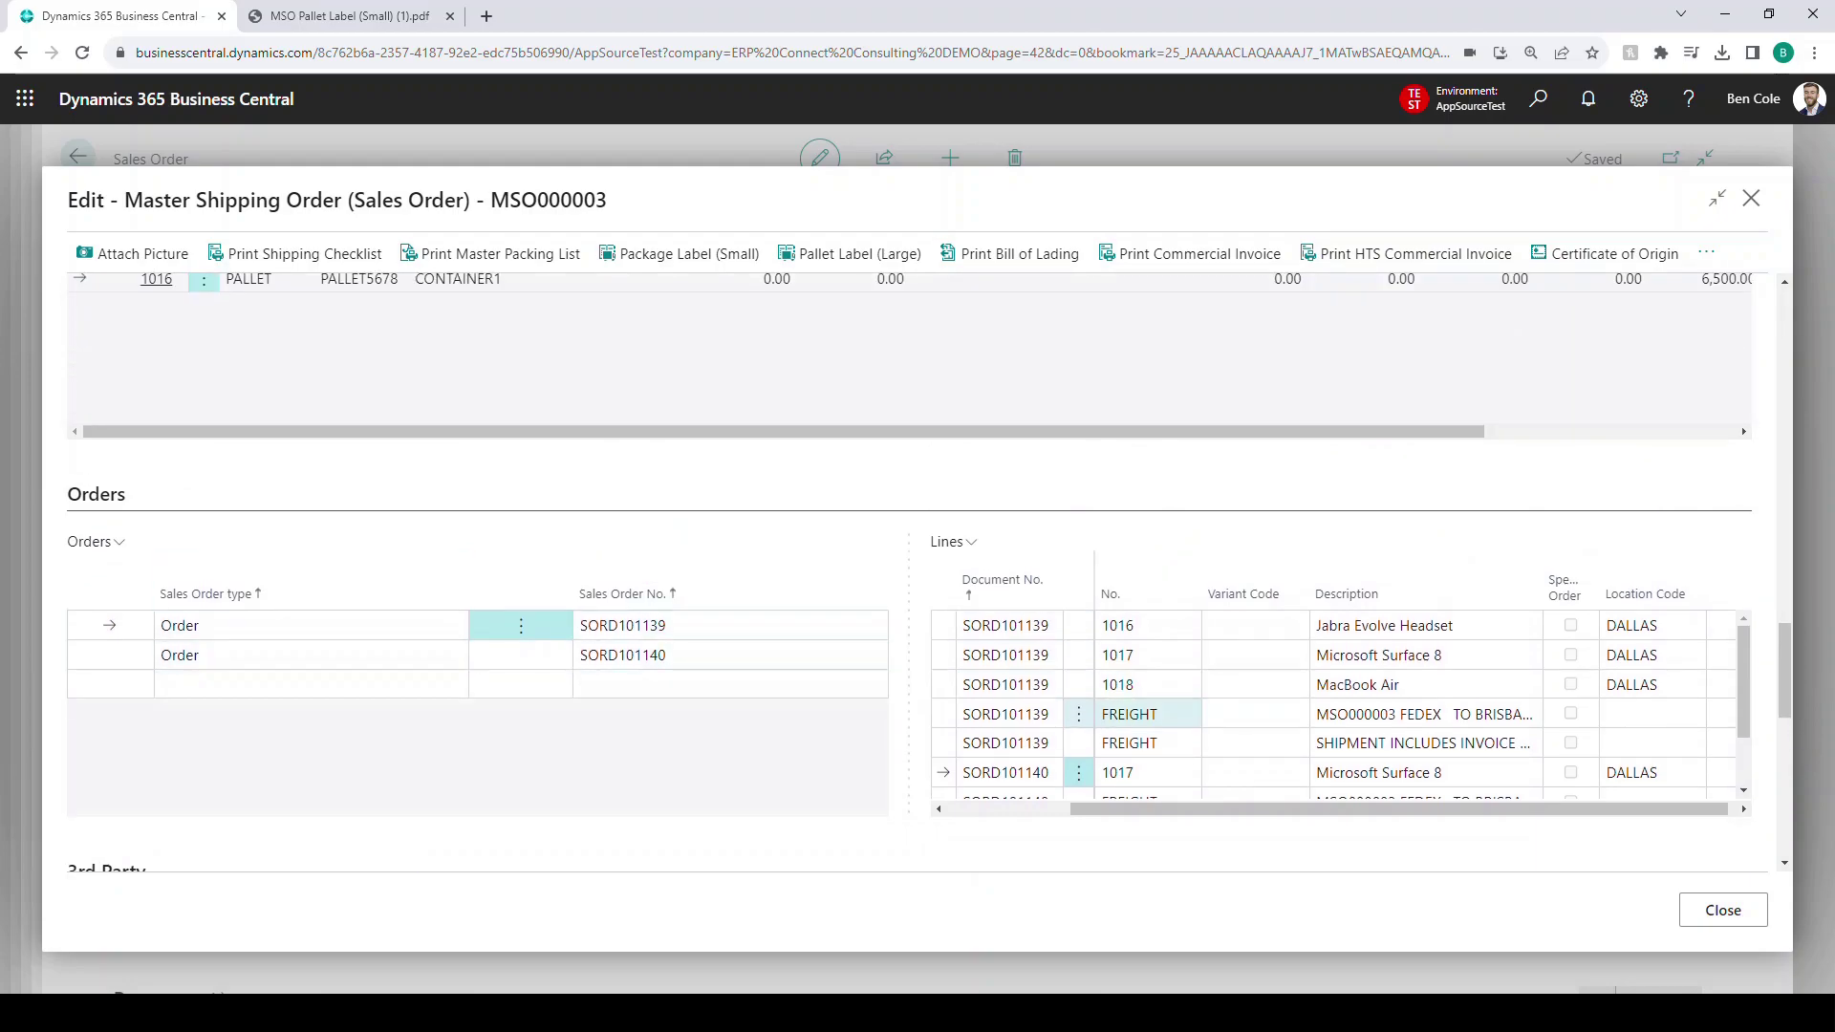
pyautogui.scroll(2, 909, 573)
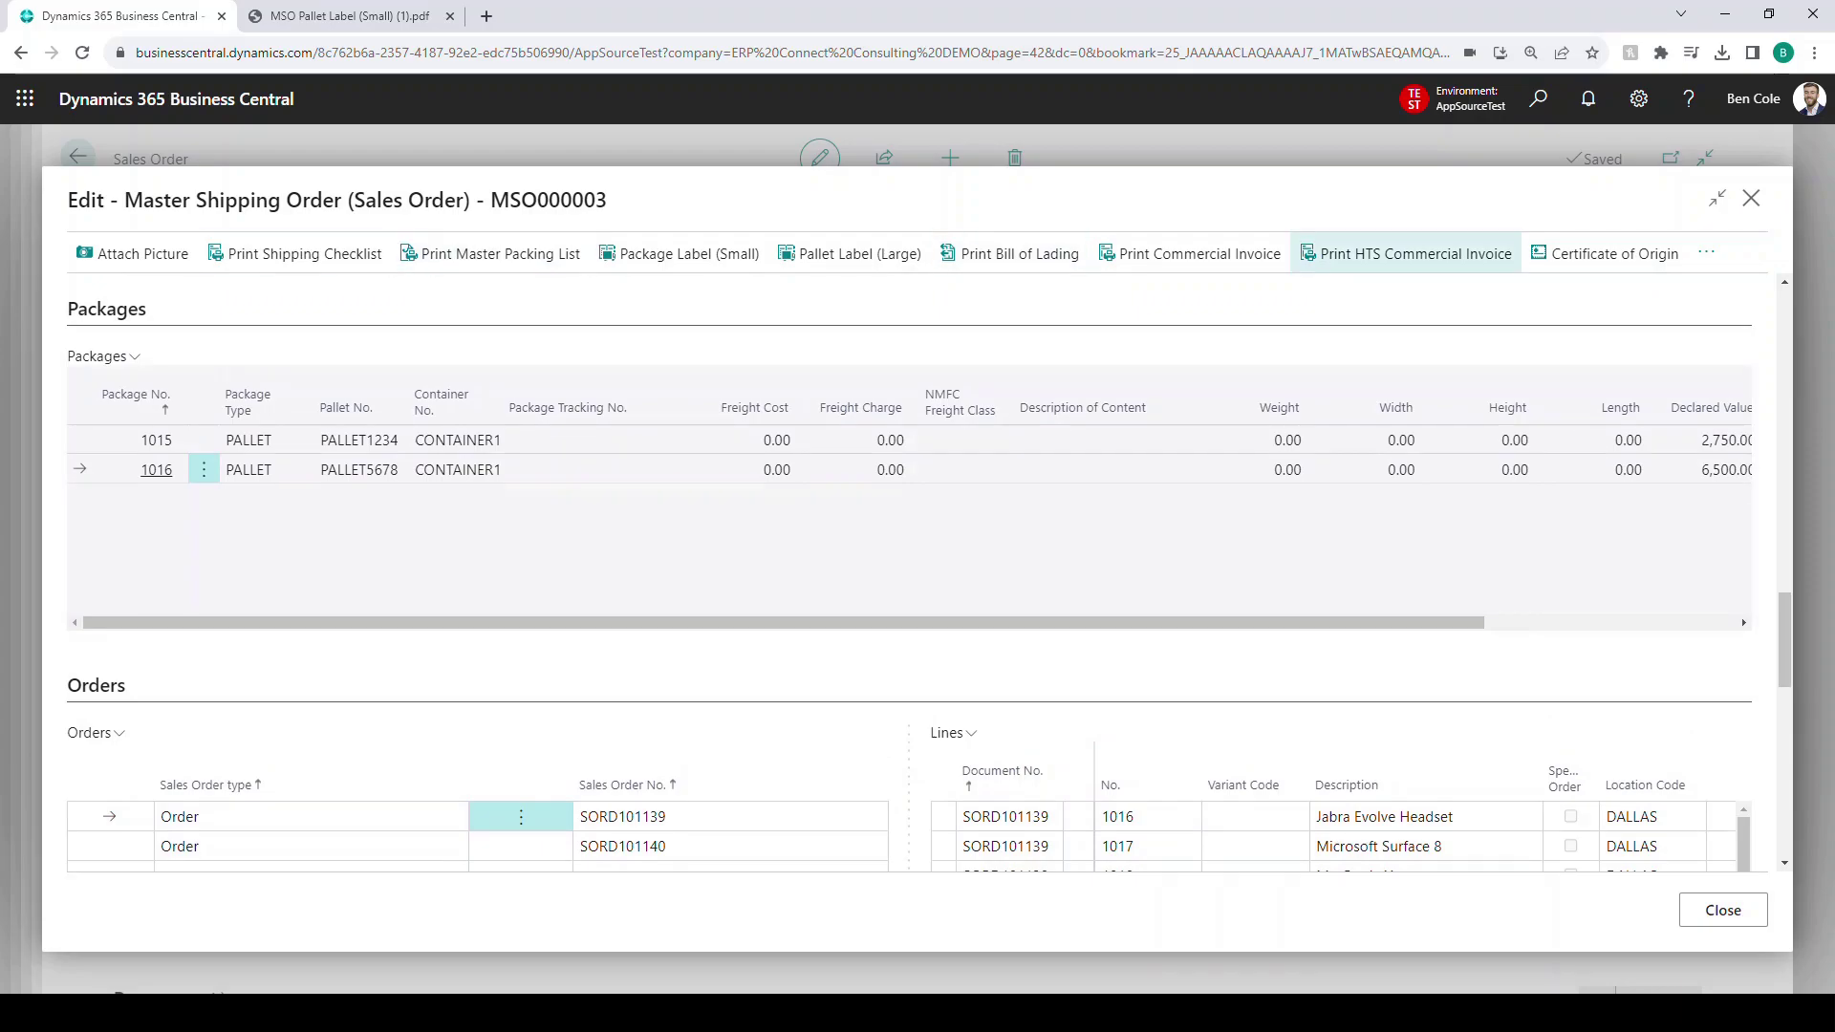
pyautogui.click(1750, 198)
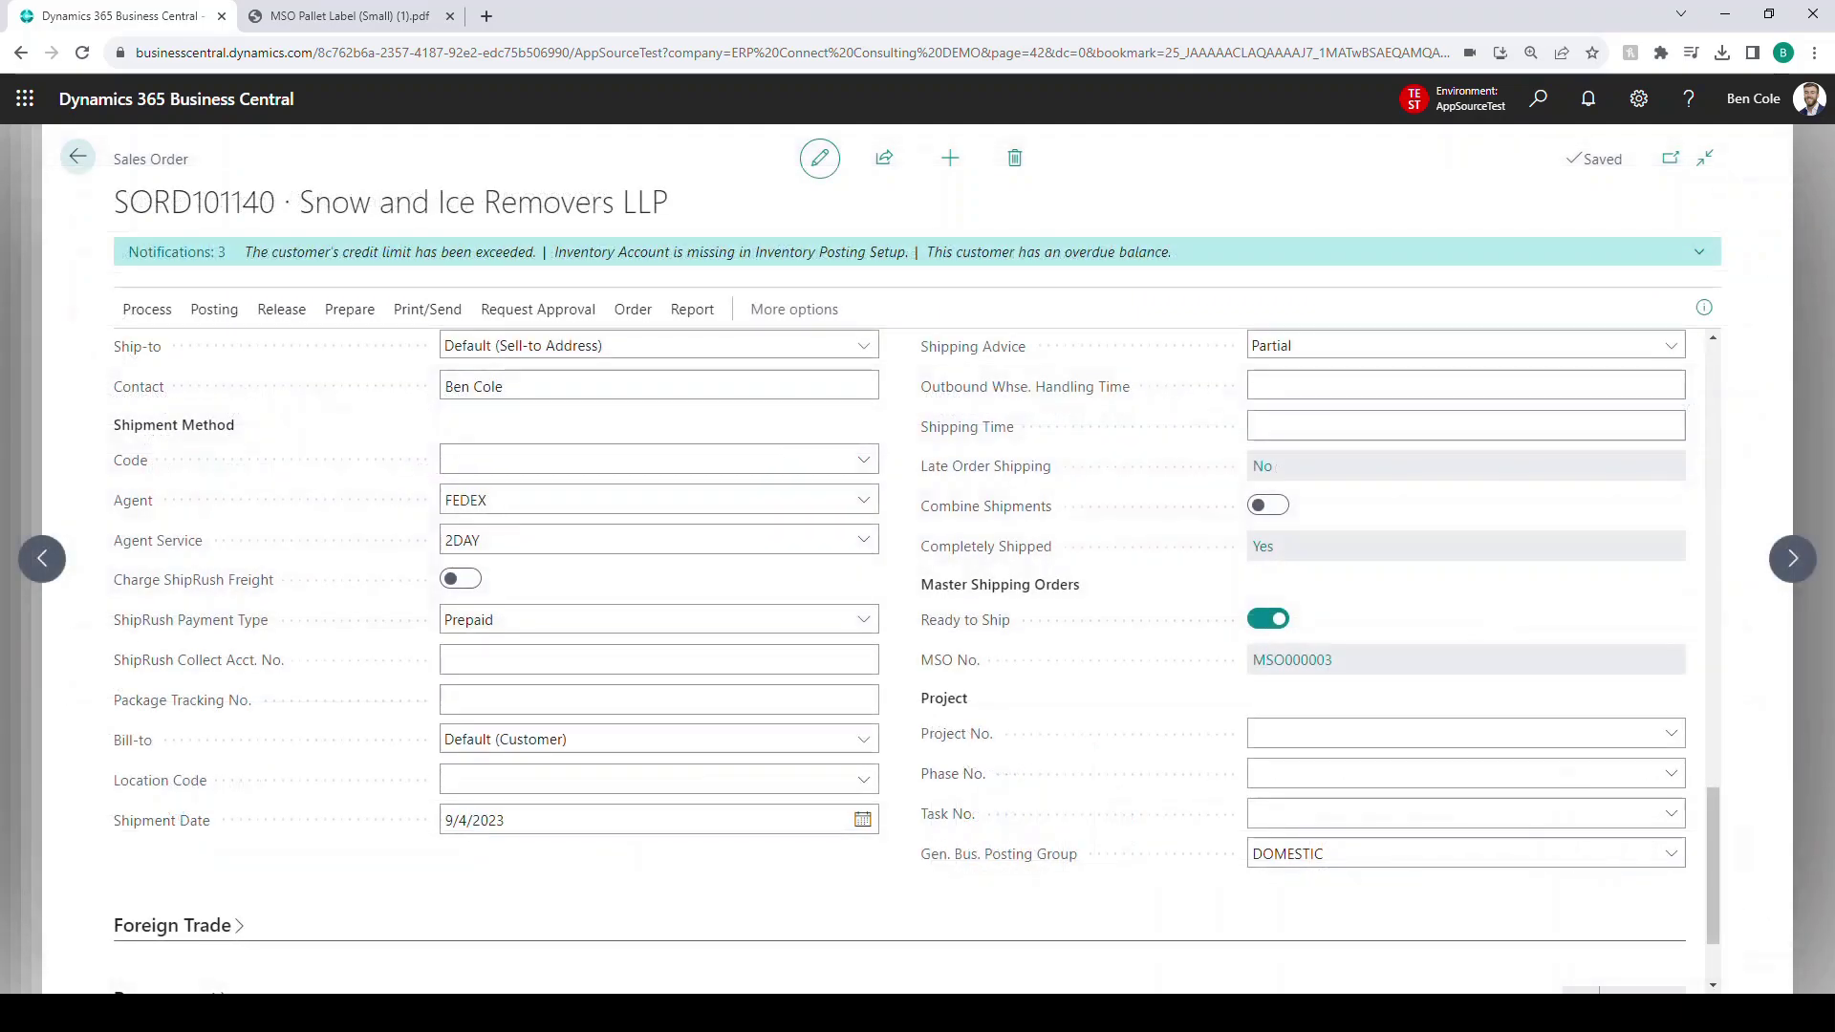
# - Review SORD101140's freight note line referencing SORD101139, then return to the Sales Orders list
pyautogui.scroll(-2, 908, 650)
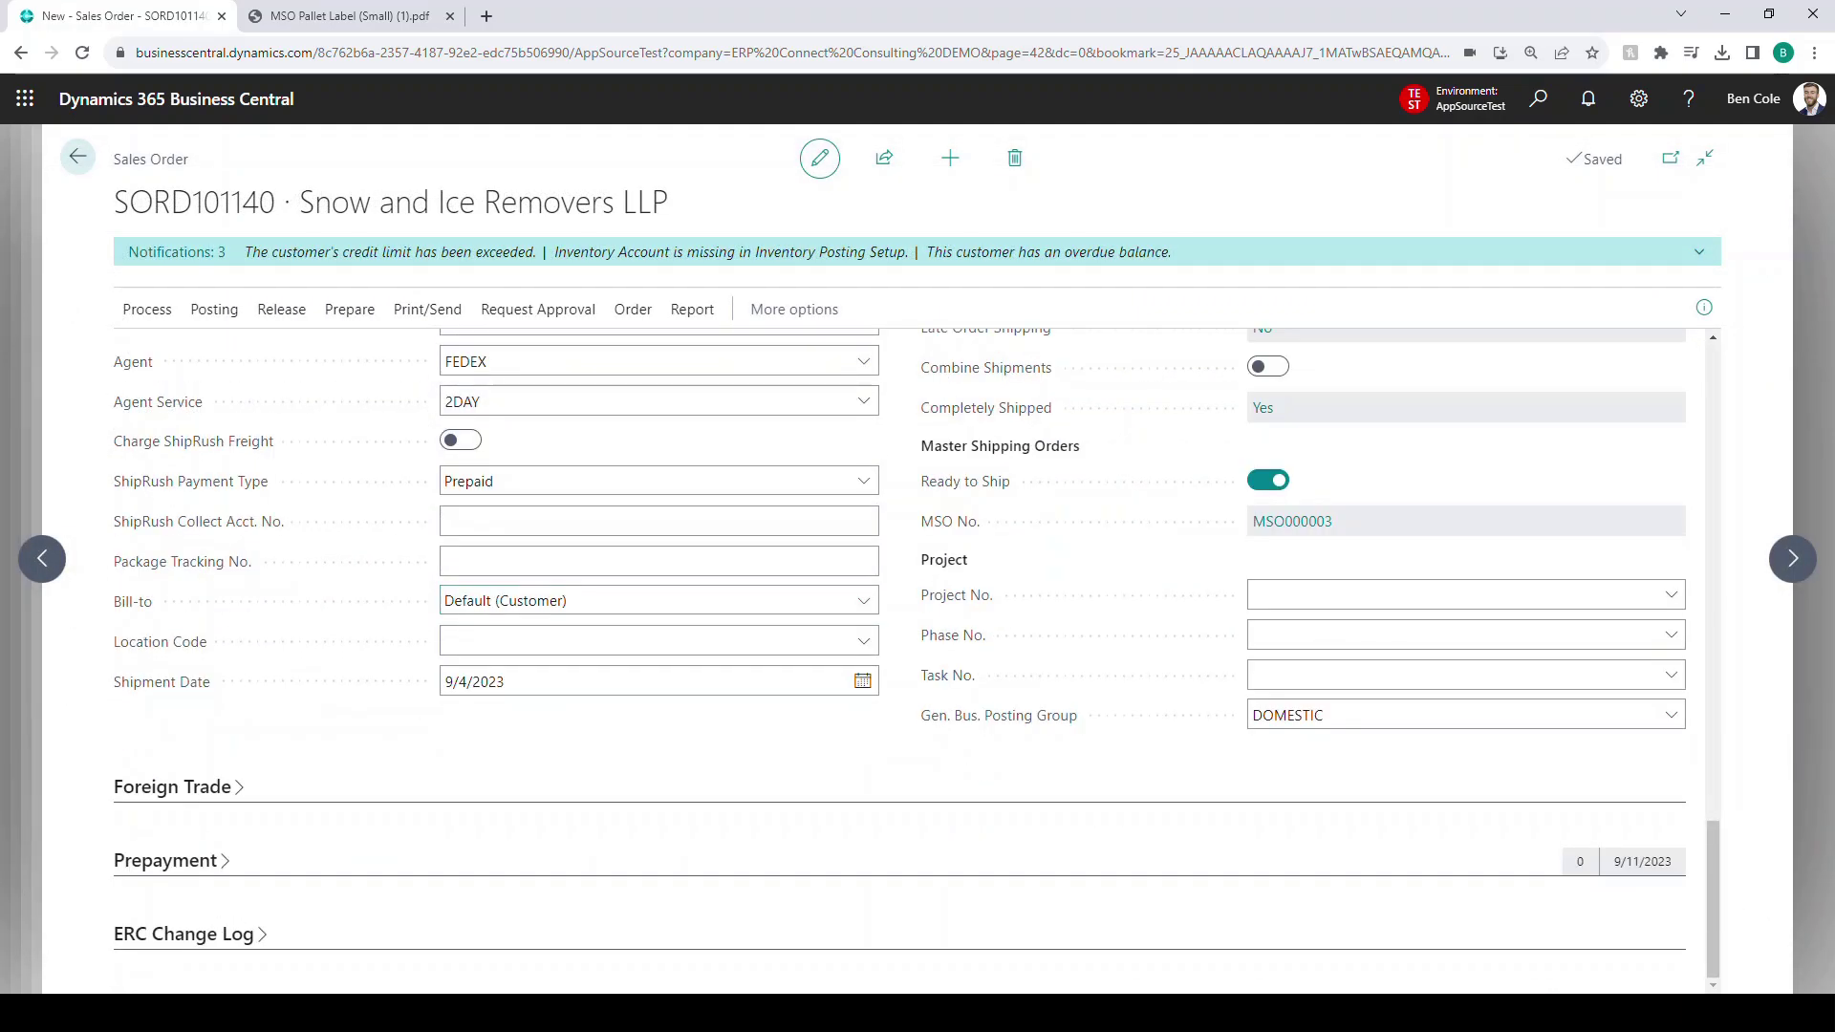
pyautogui.scroll(6, 909, 659)
pyautogui.scroll(-5, 909, 659)
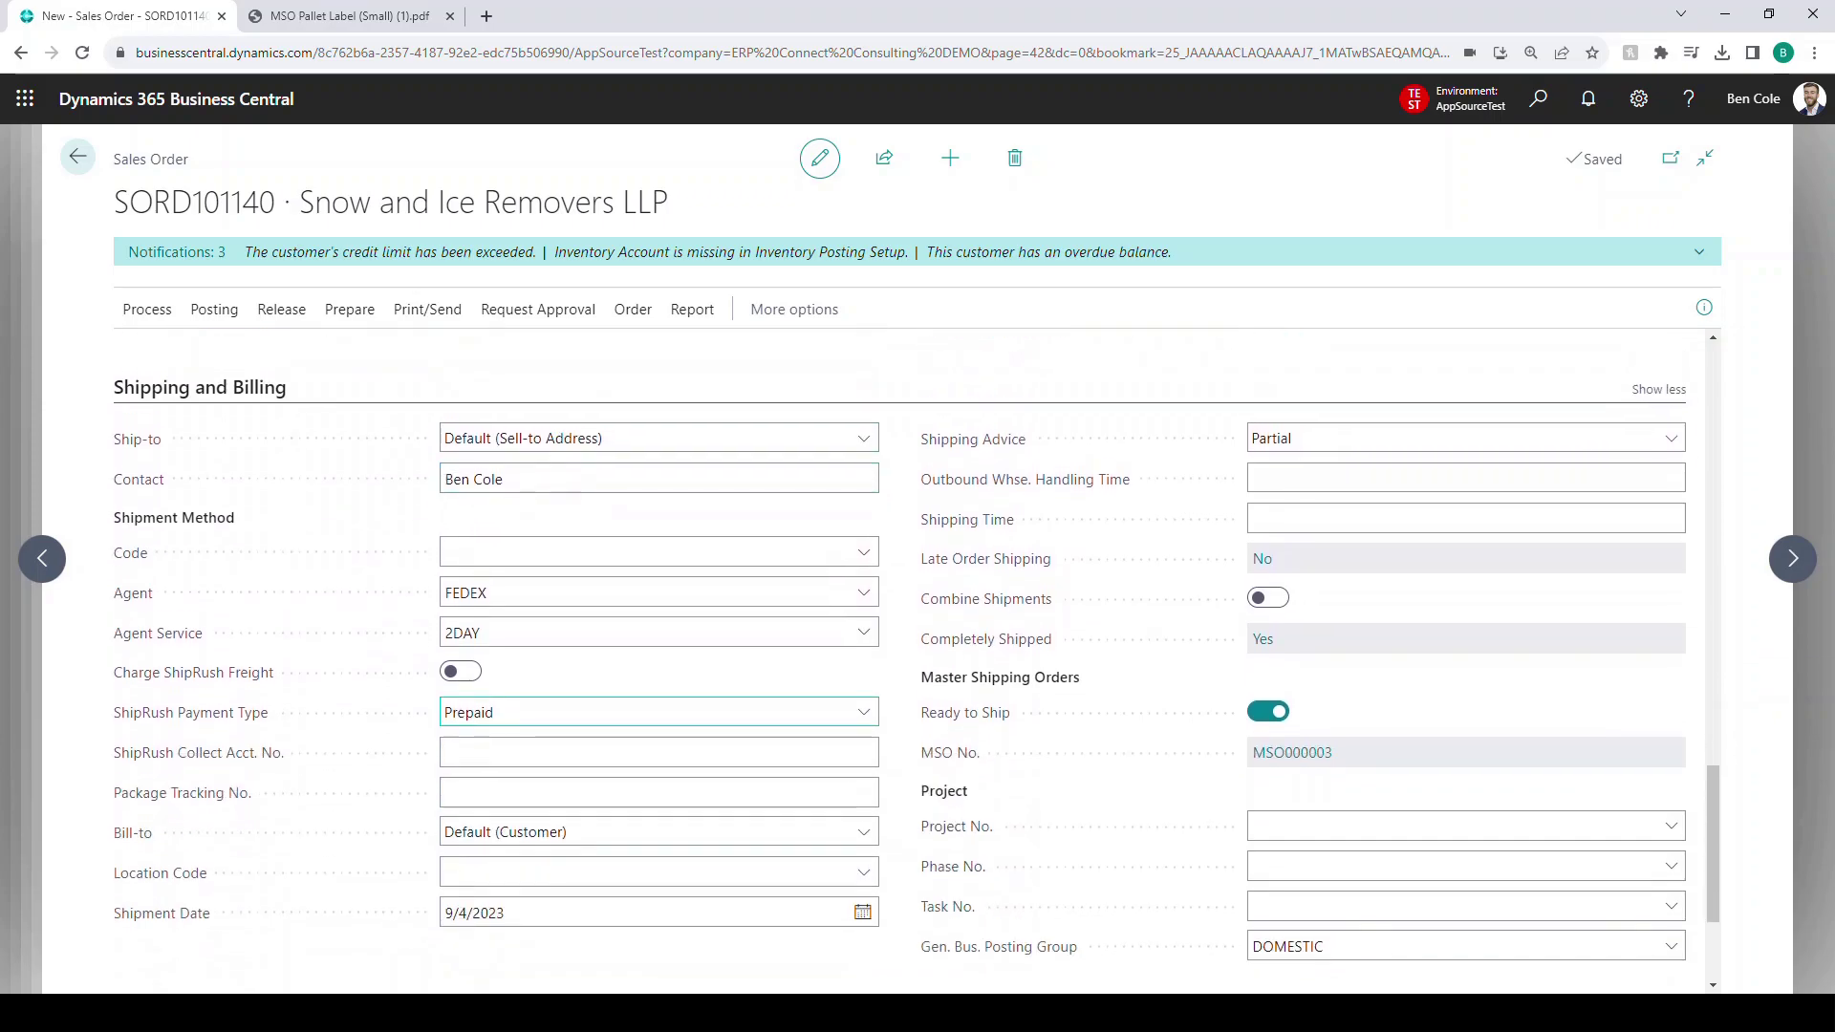
pyautogui.scroll(10, 909, 659)
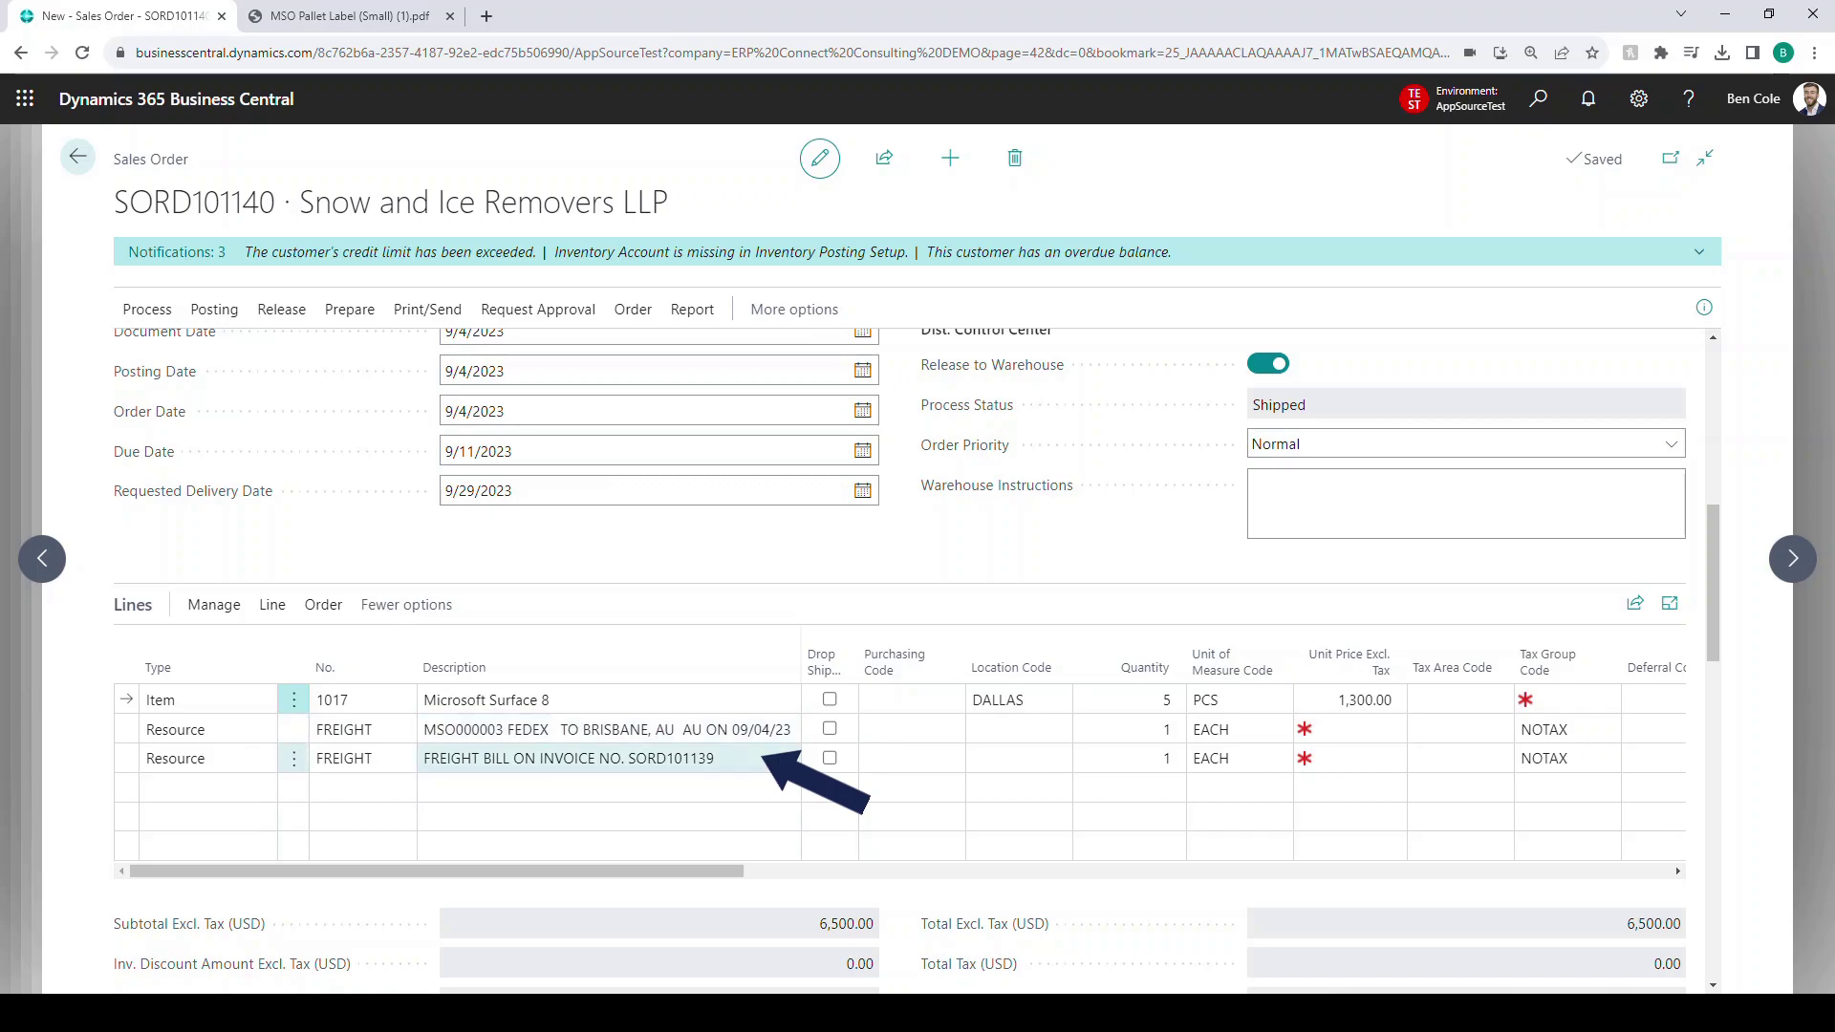
pyautogui.click(78, 156)
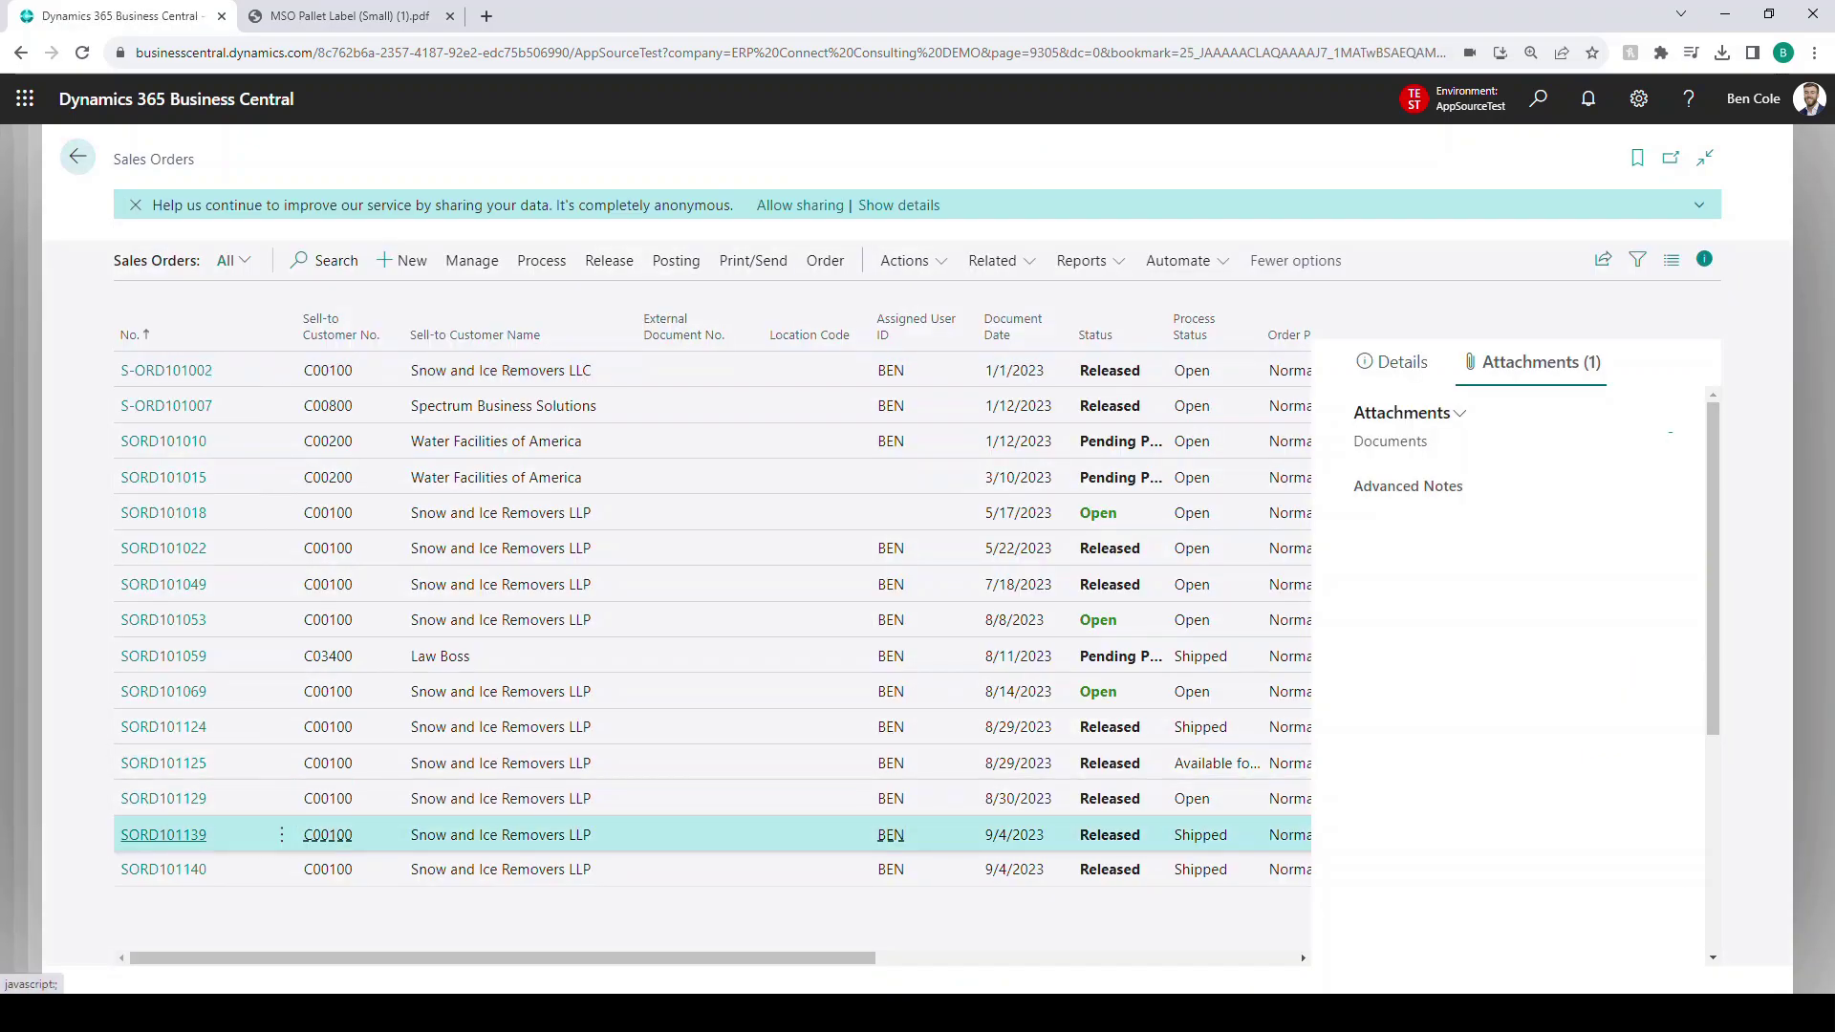
# - Check SORD101139's Shipped process status and freight note line
pyautogui.click(430, 837)
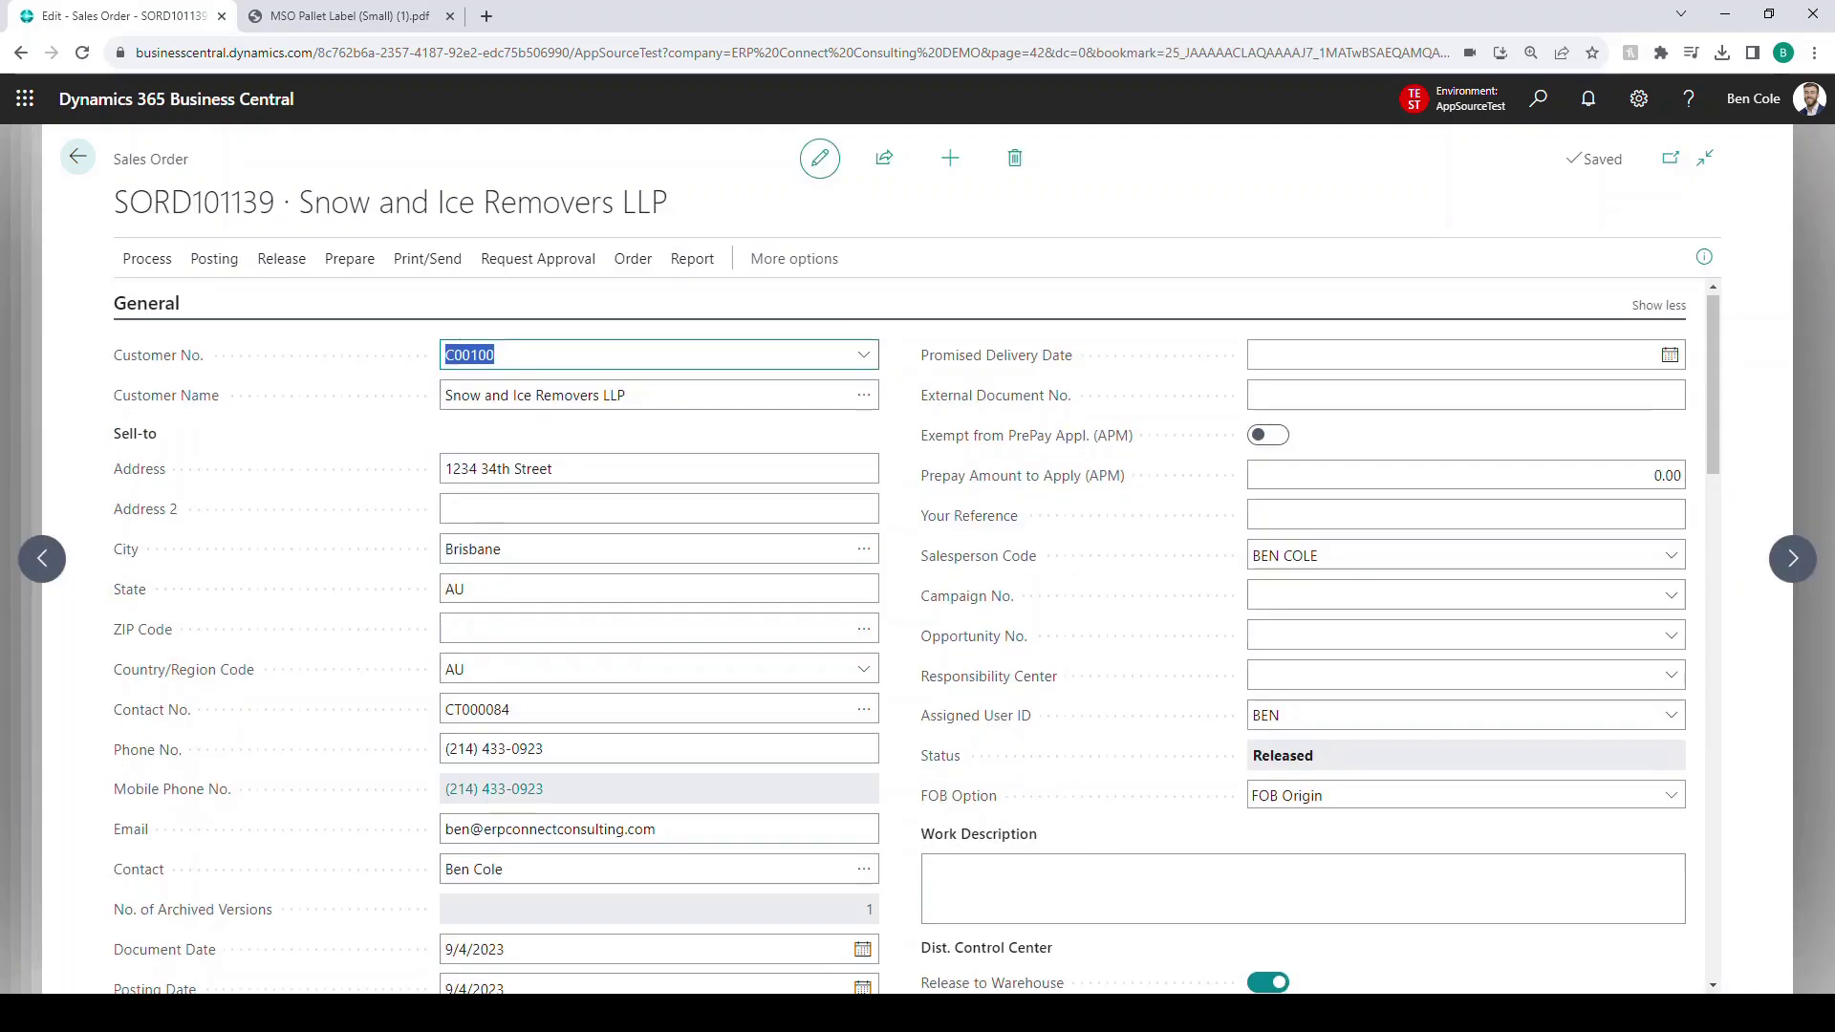
pyautogui.scroll(-3, 898, 631)
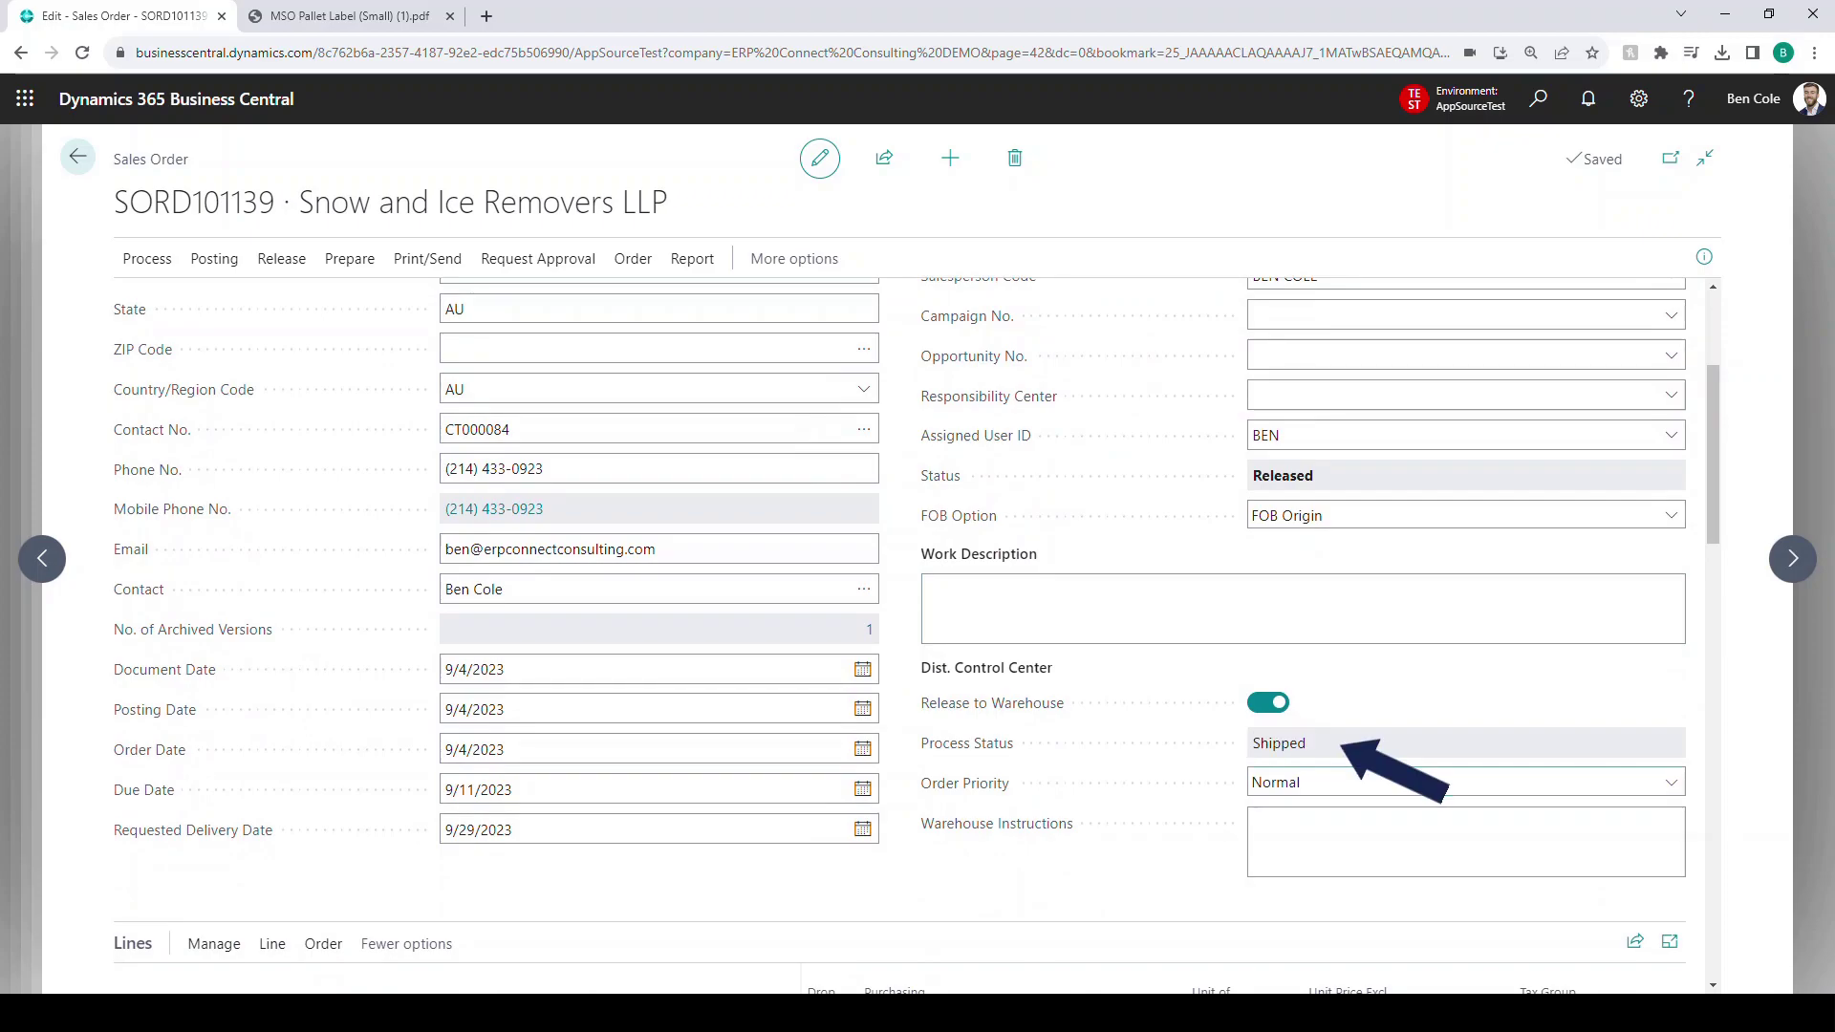
pyautogui.scroll(-3, 898, 631)
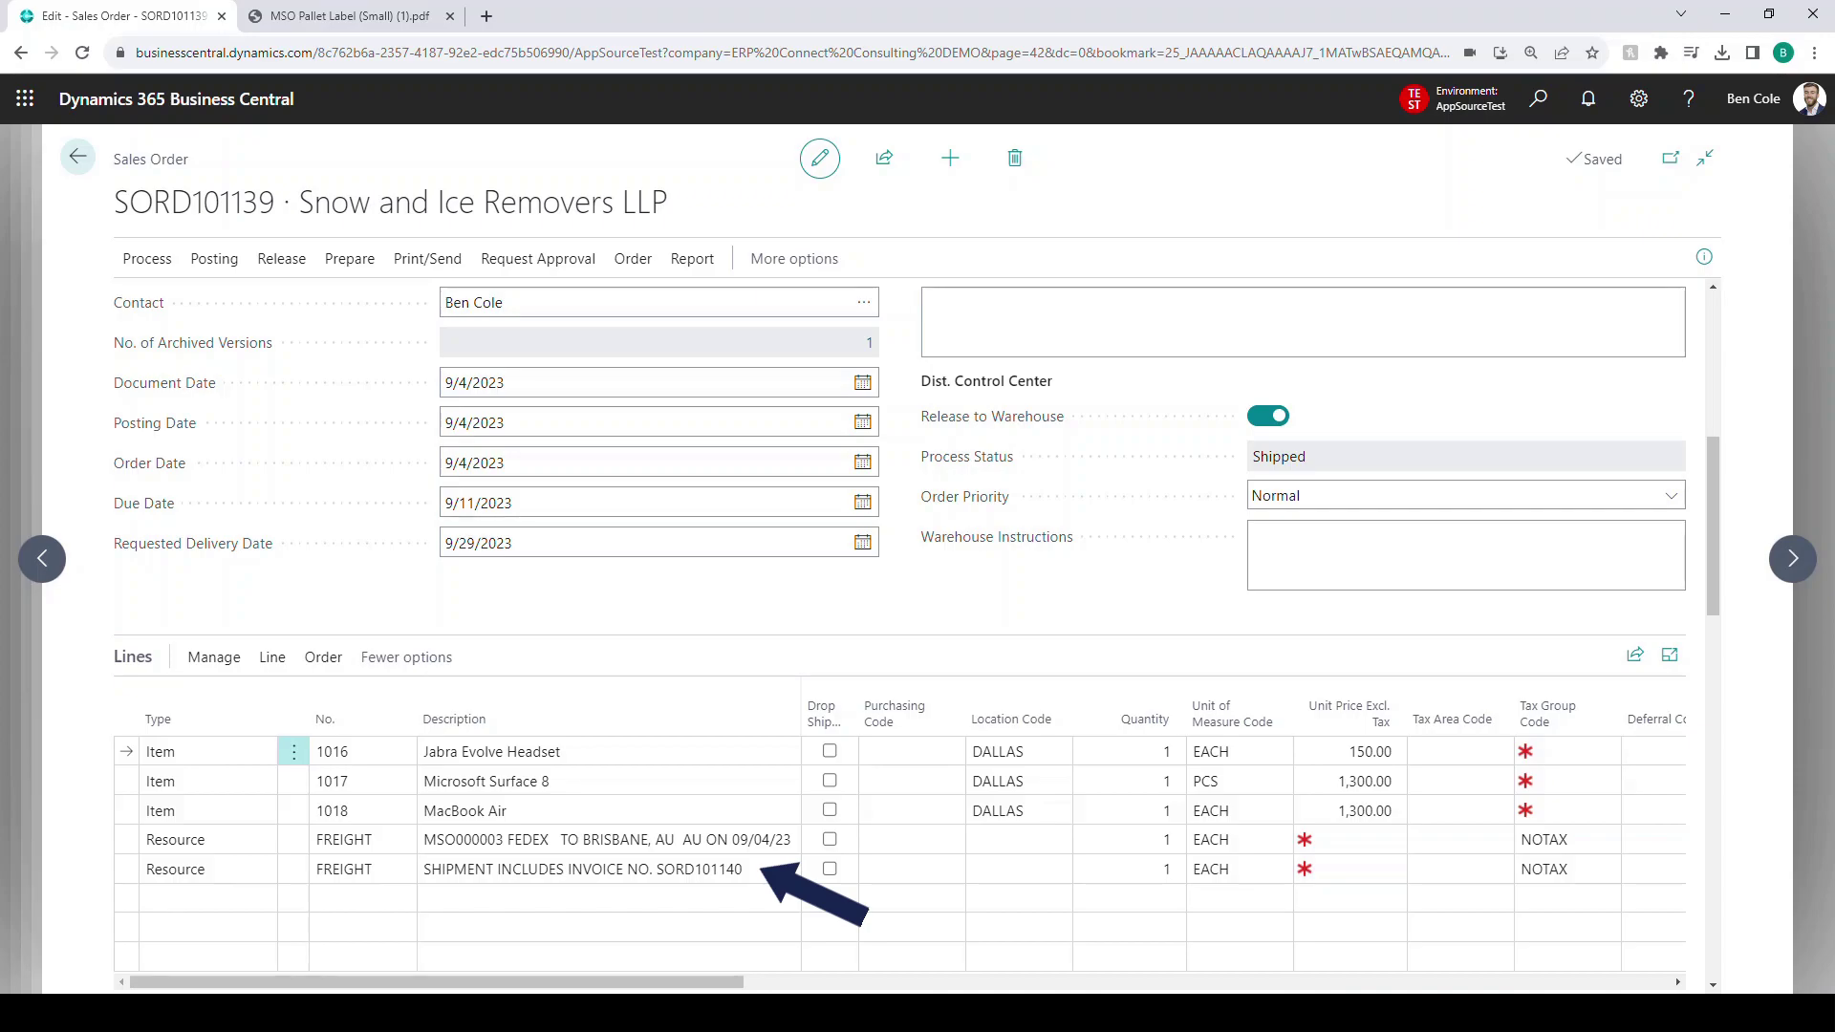
pyautogui.click(77, 157)
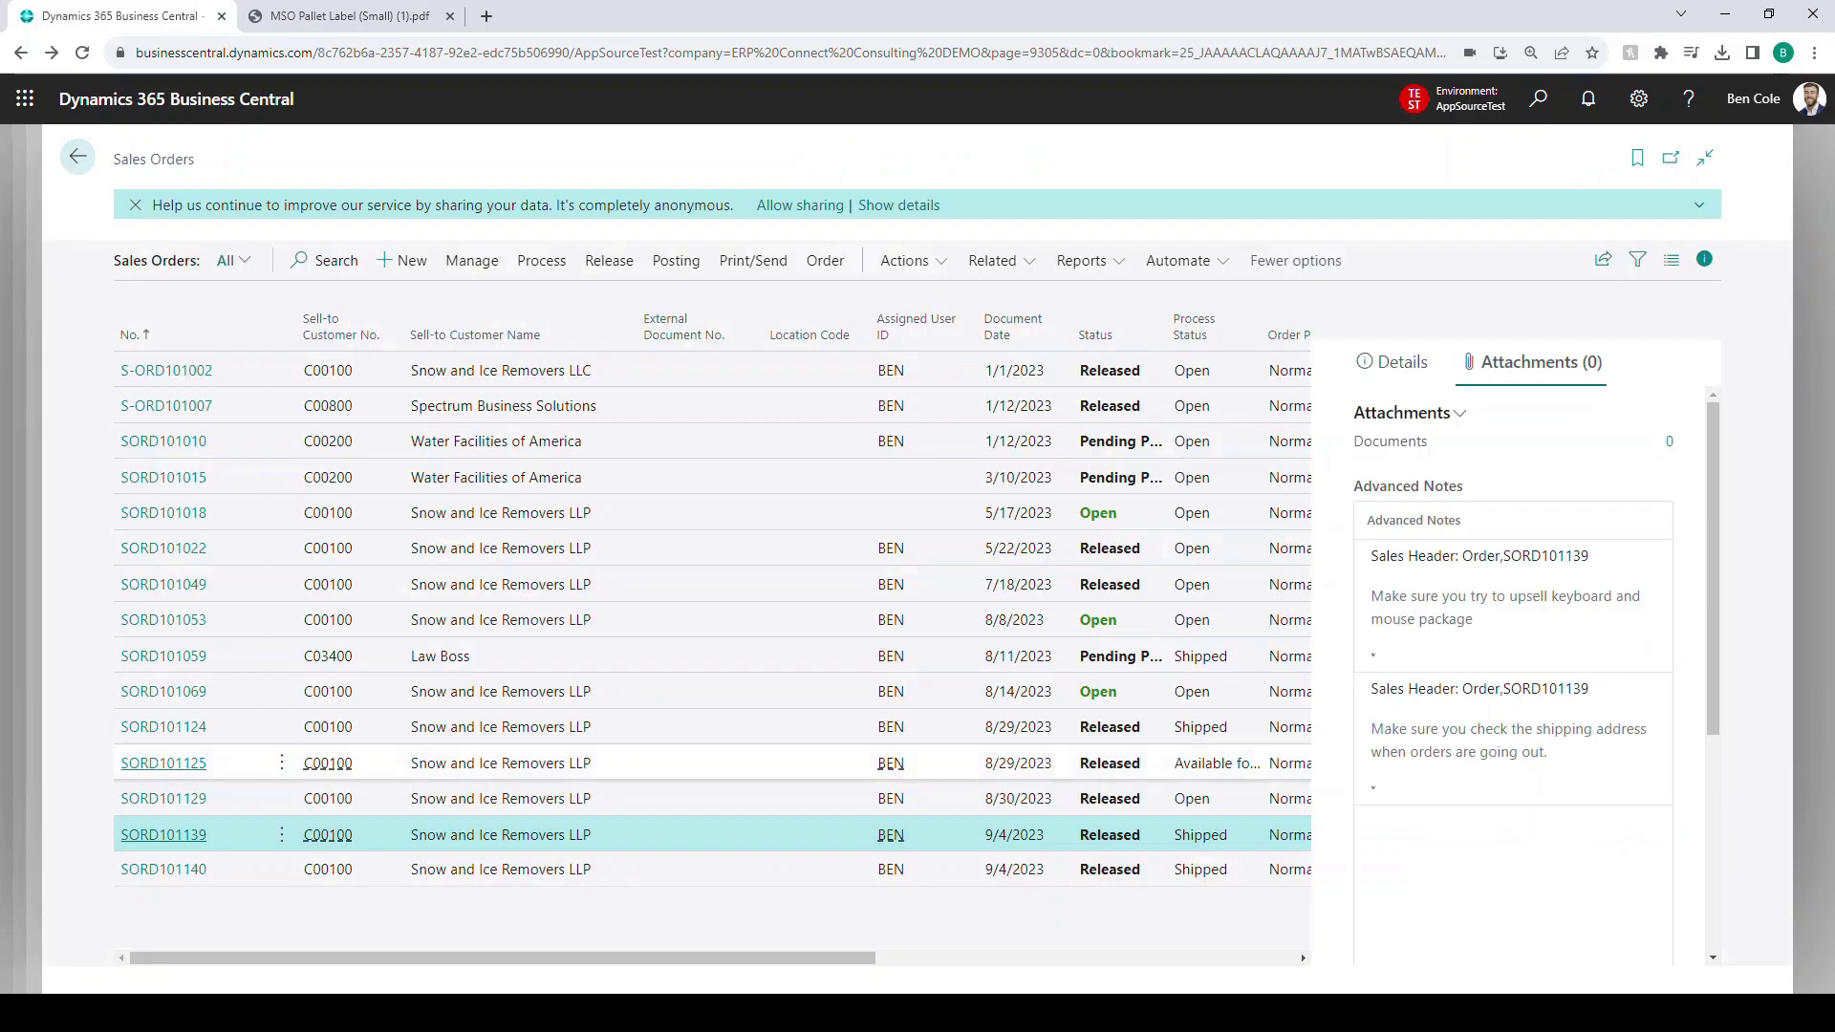
# - Check SORD101140's lines, then return to the Sales Orders list
pyautogui.click(177, 837)
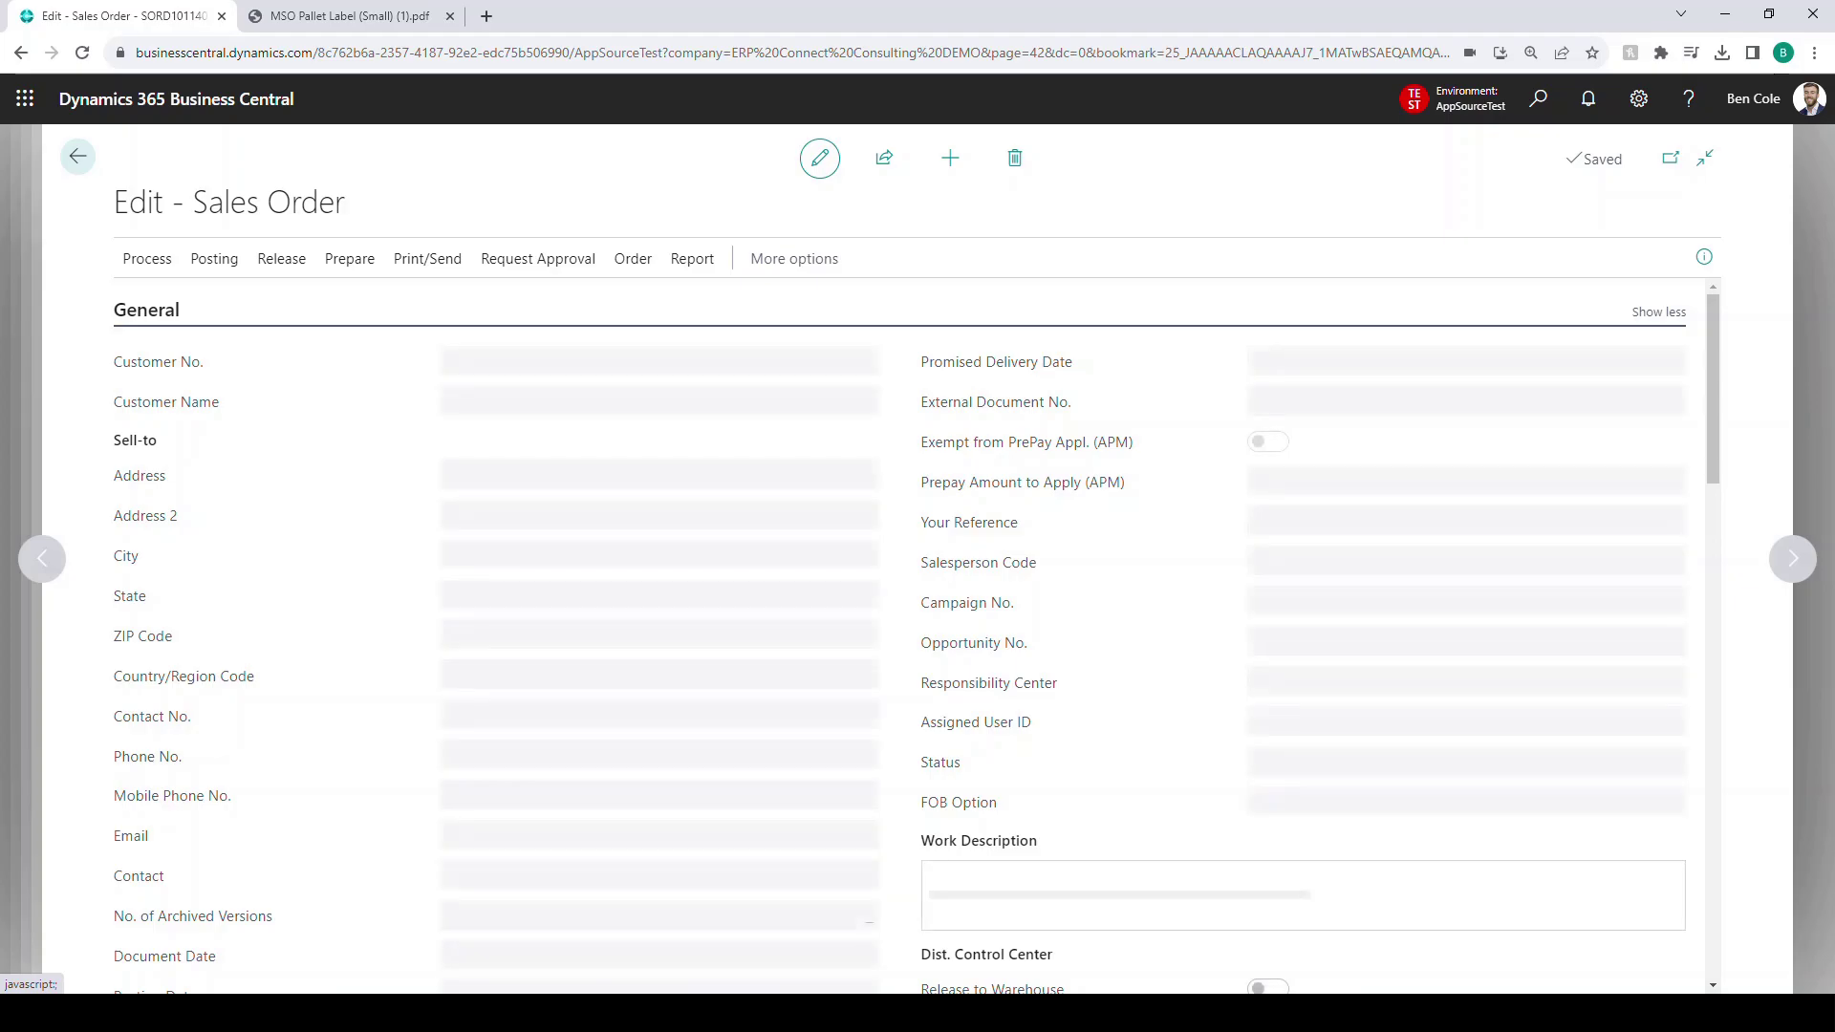
pyautogui.scroll(-6, 863, 827)
pyautogui.scroll(1, 864, 707)
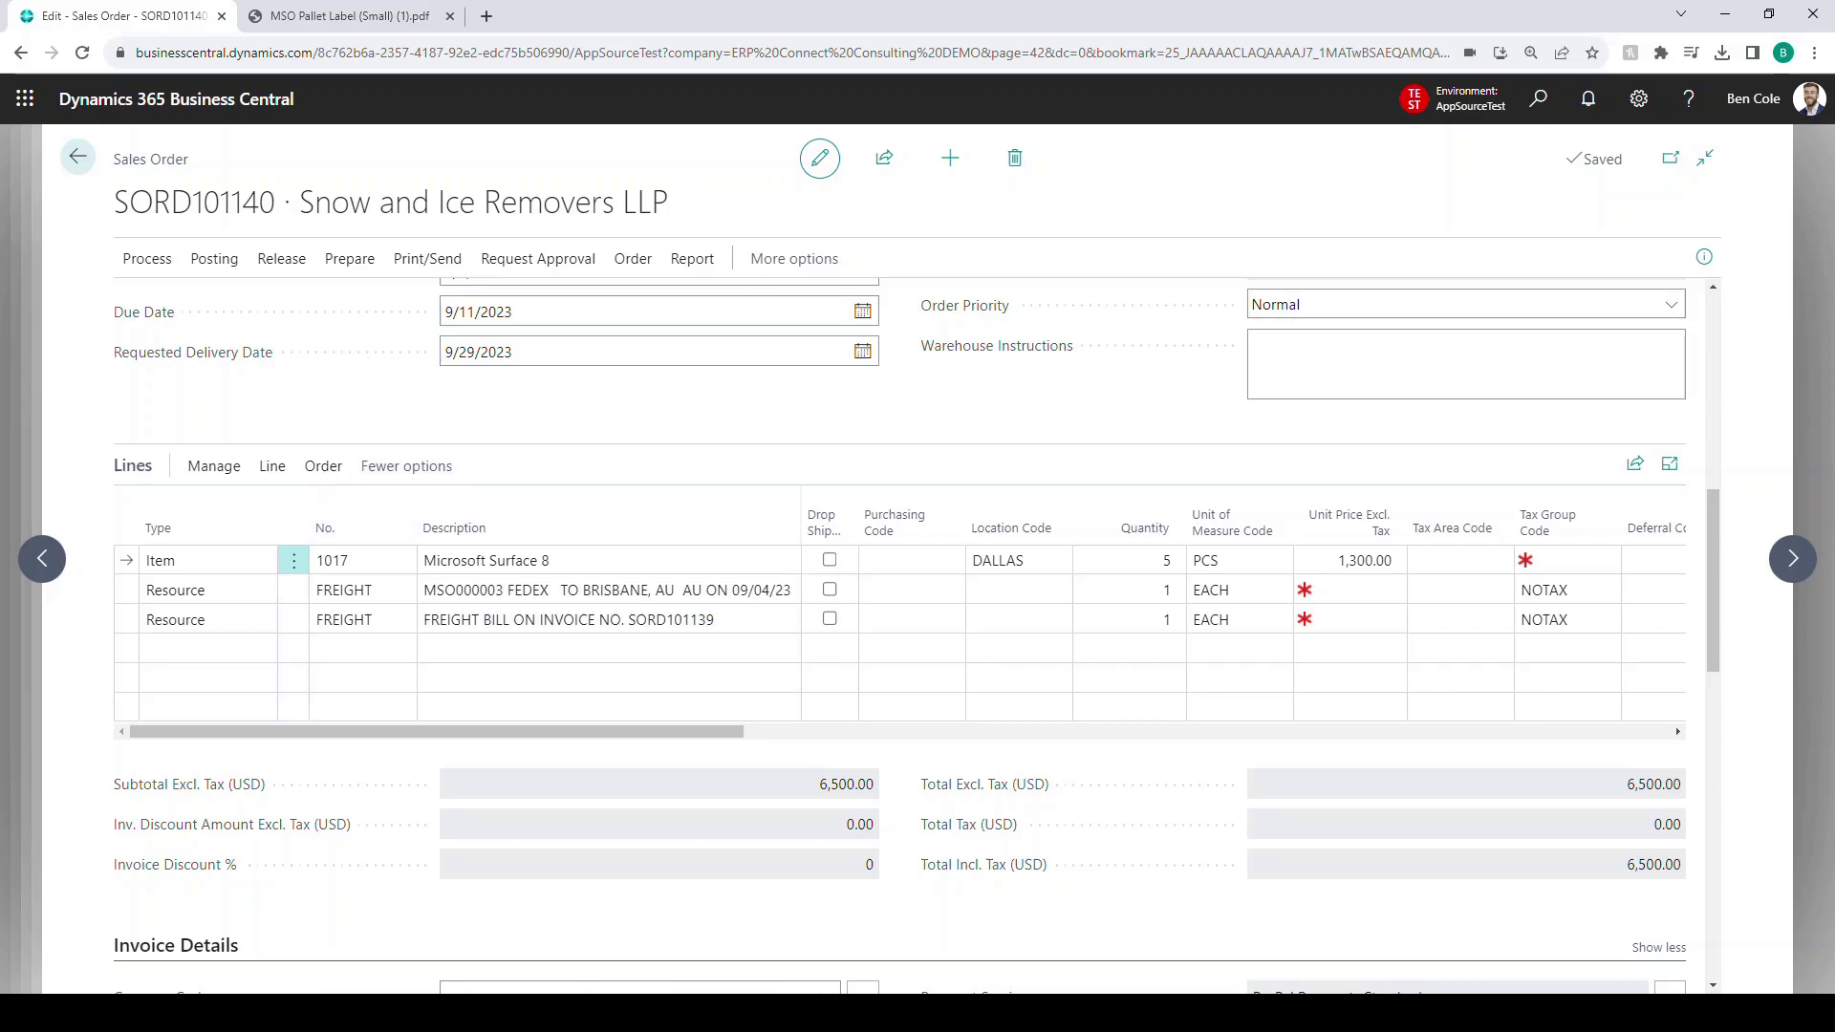
pyautogui.click(77, 156)
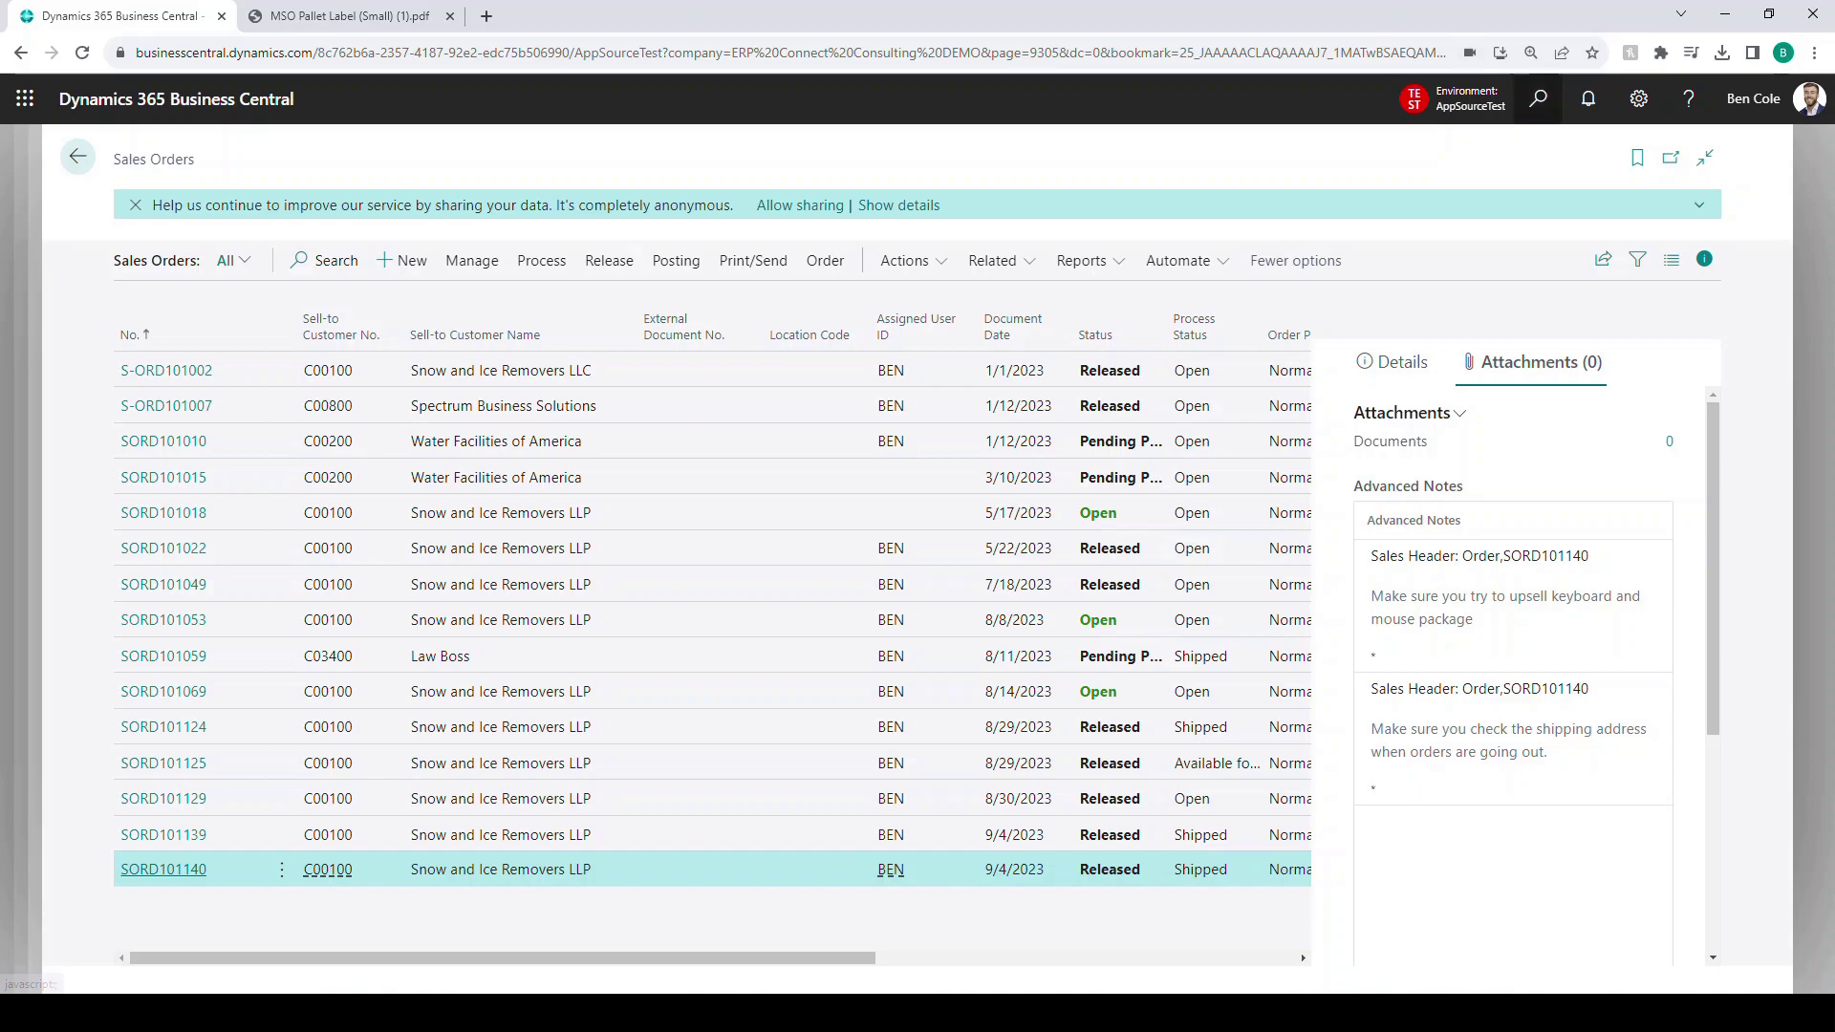
# - Open SORD101140's Shipping and Billing section showing Completely Shipped Yes and MSO No. MSO000003
pyautogui.click(1537, 99)
pyautogui.write('mso')
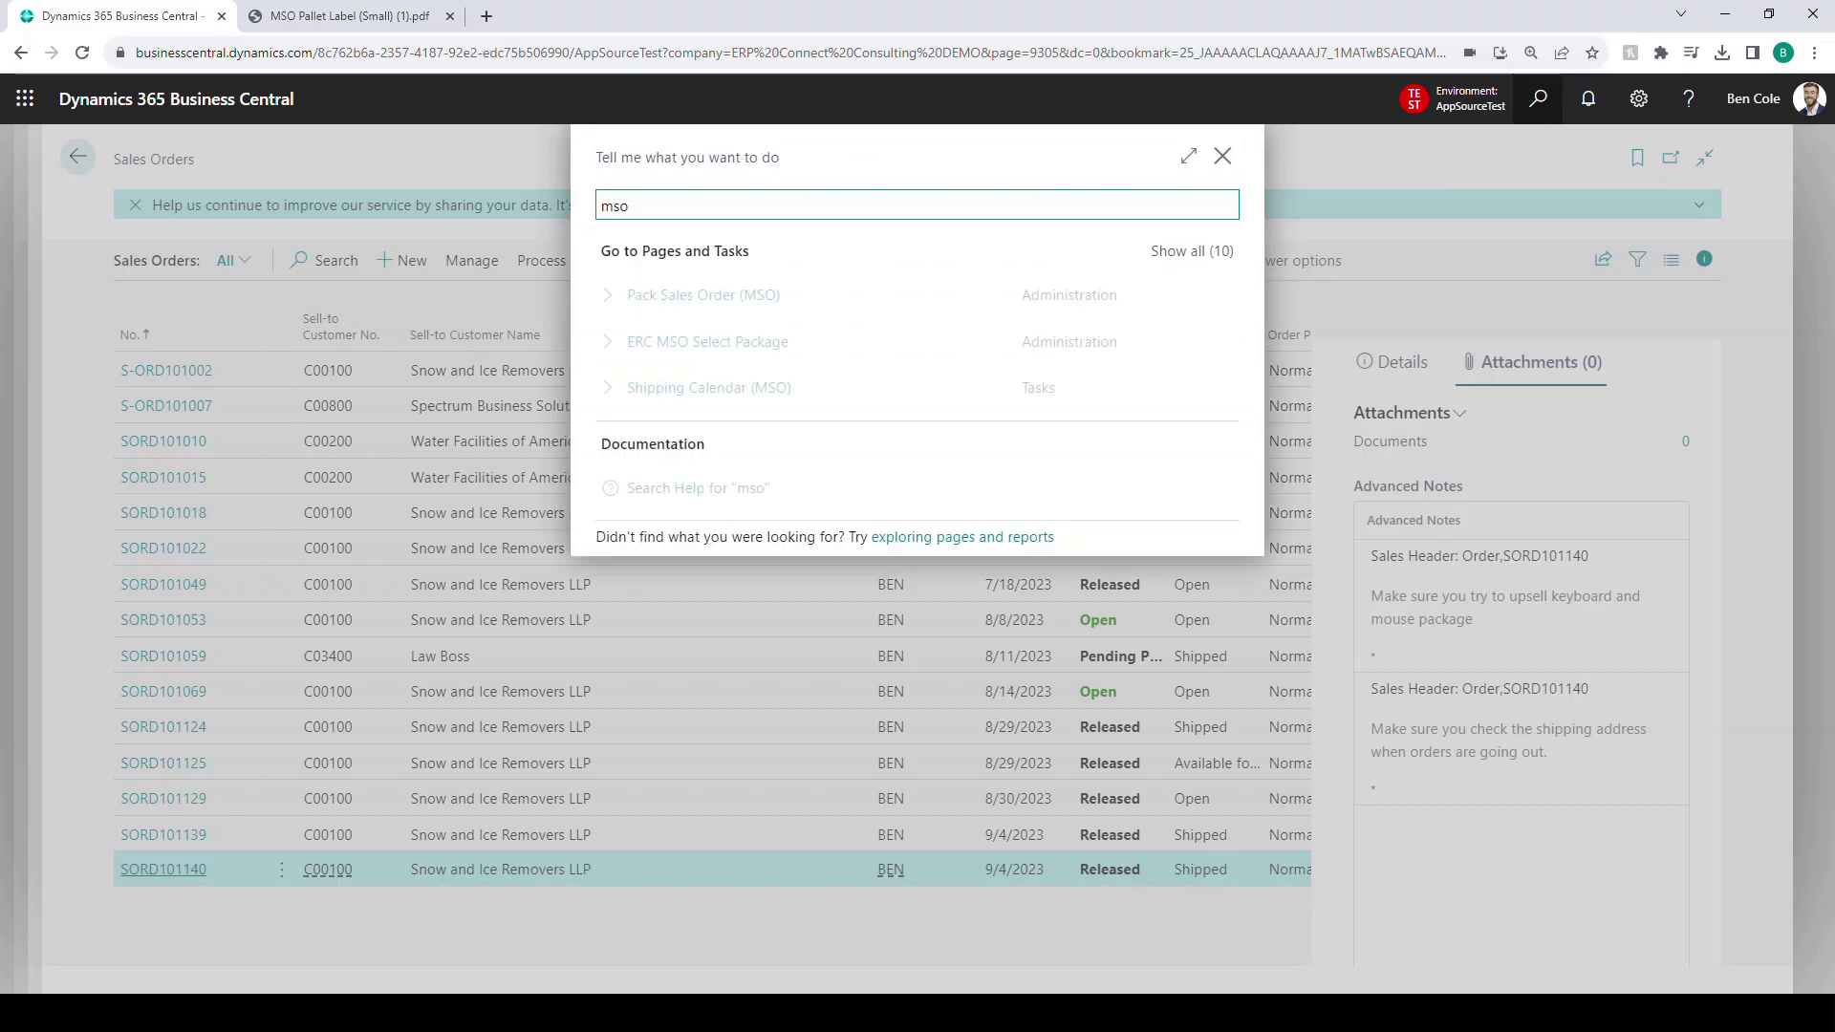
pyautogui.press('Escape')
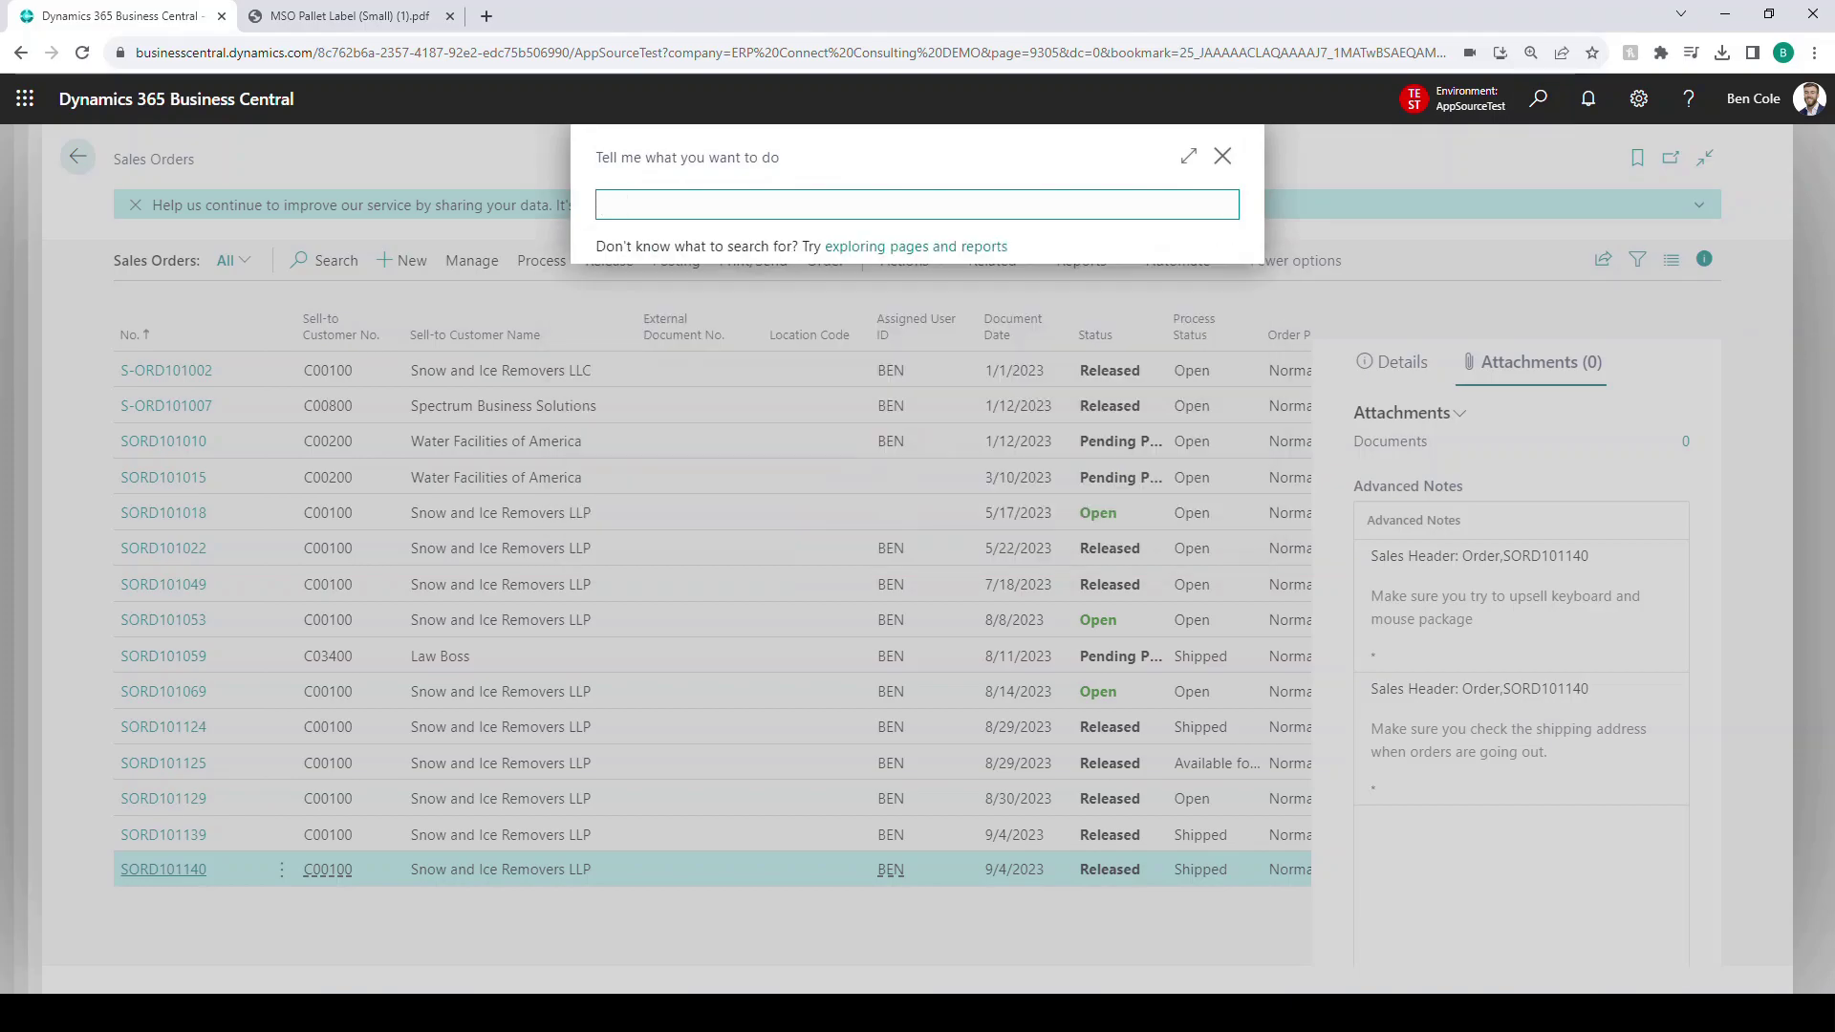
pyautogui.click(163, 869)
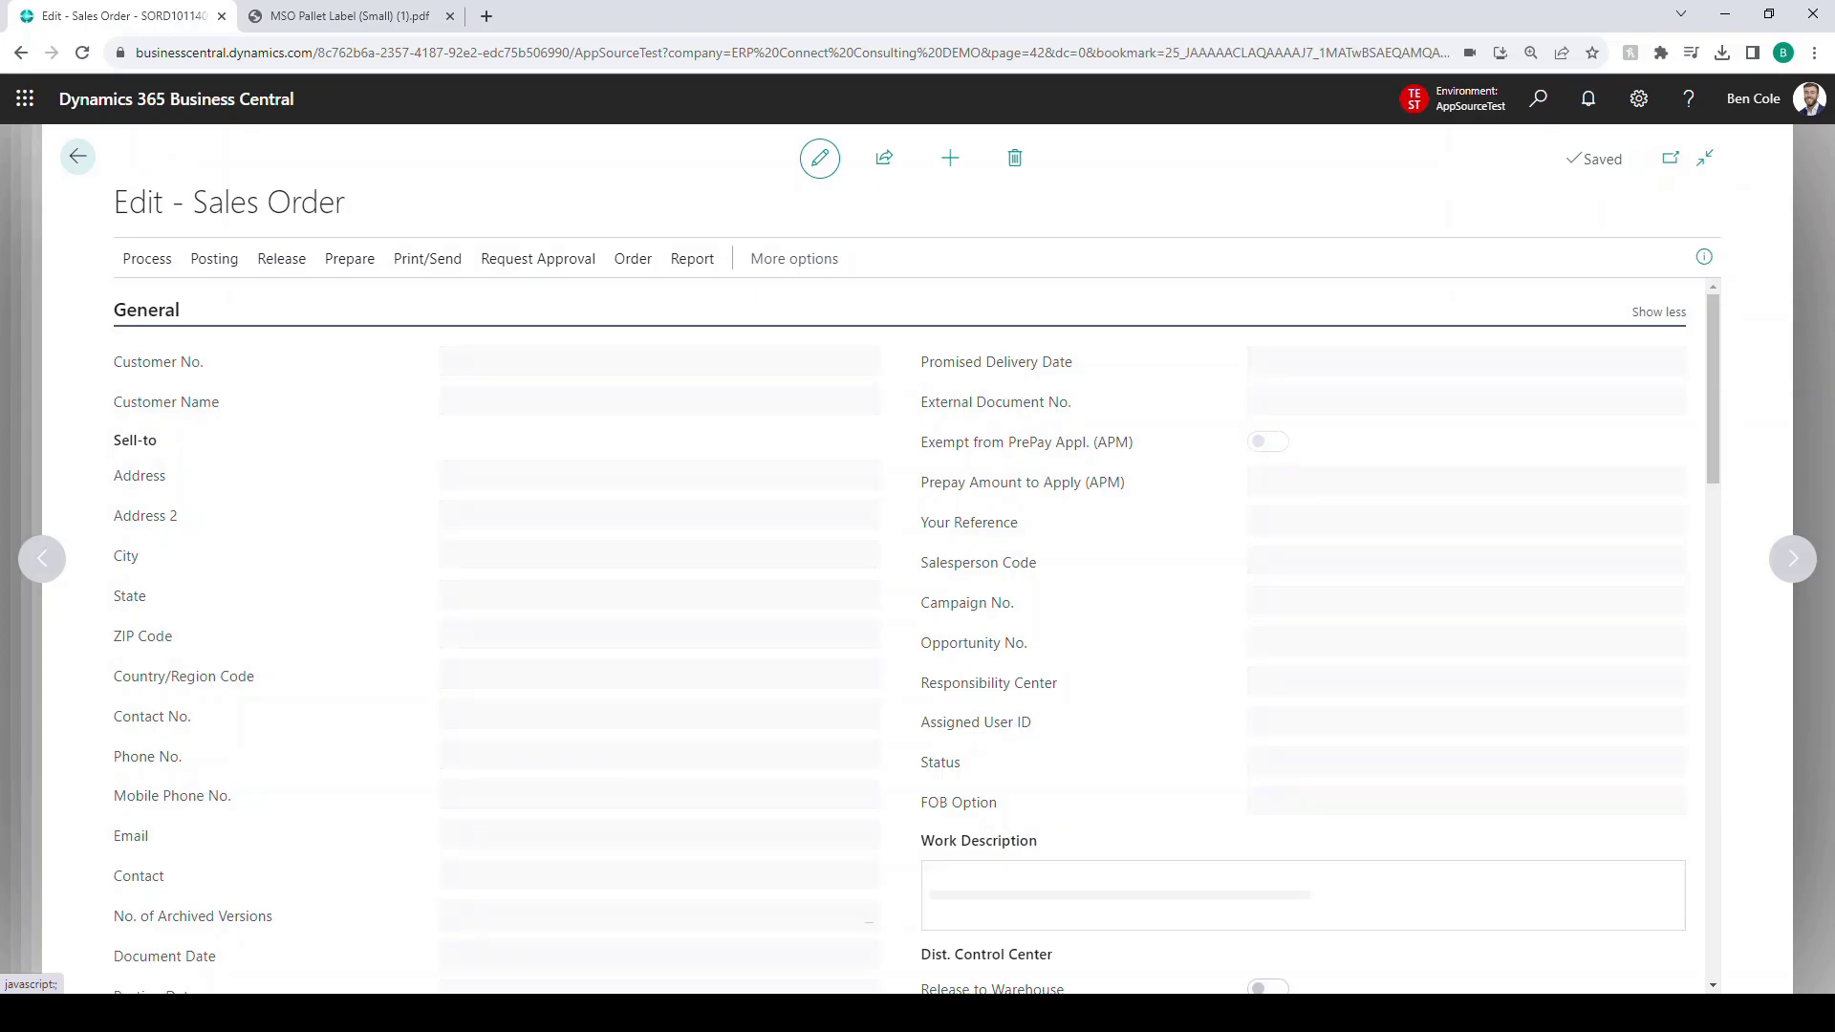
pyautogui.scroll(-15, 898, 631)
pyautogui.scroll(-5, 1292, 573)
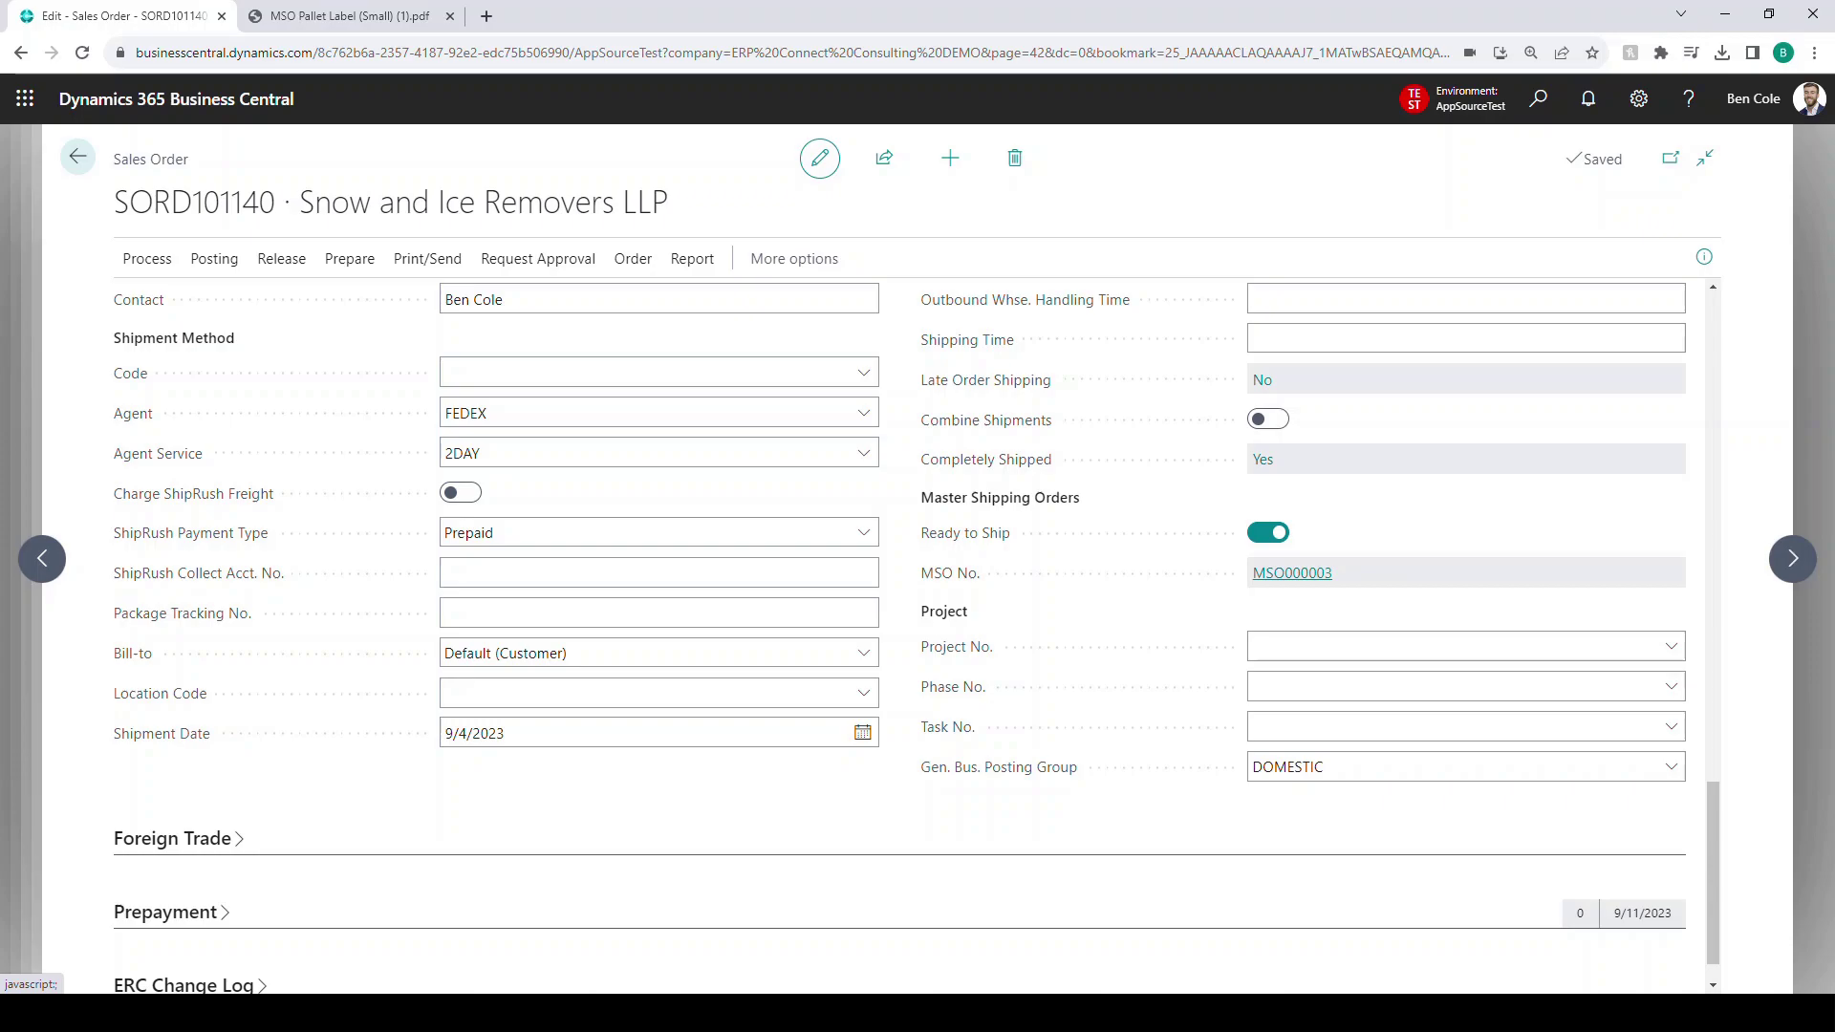
# - Open master shipping order MSO000003, review its details, and reveal the Post MSO action
pyautogui.click(1292, 572)
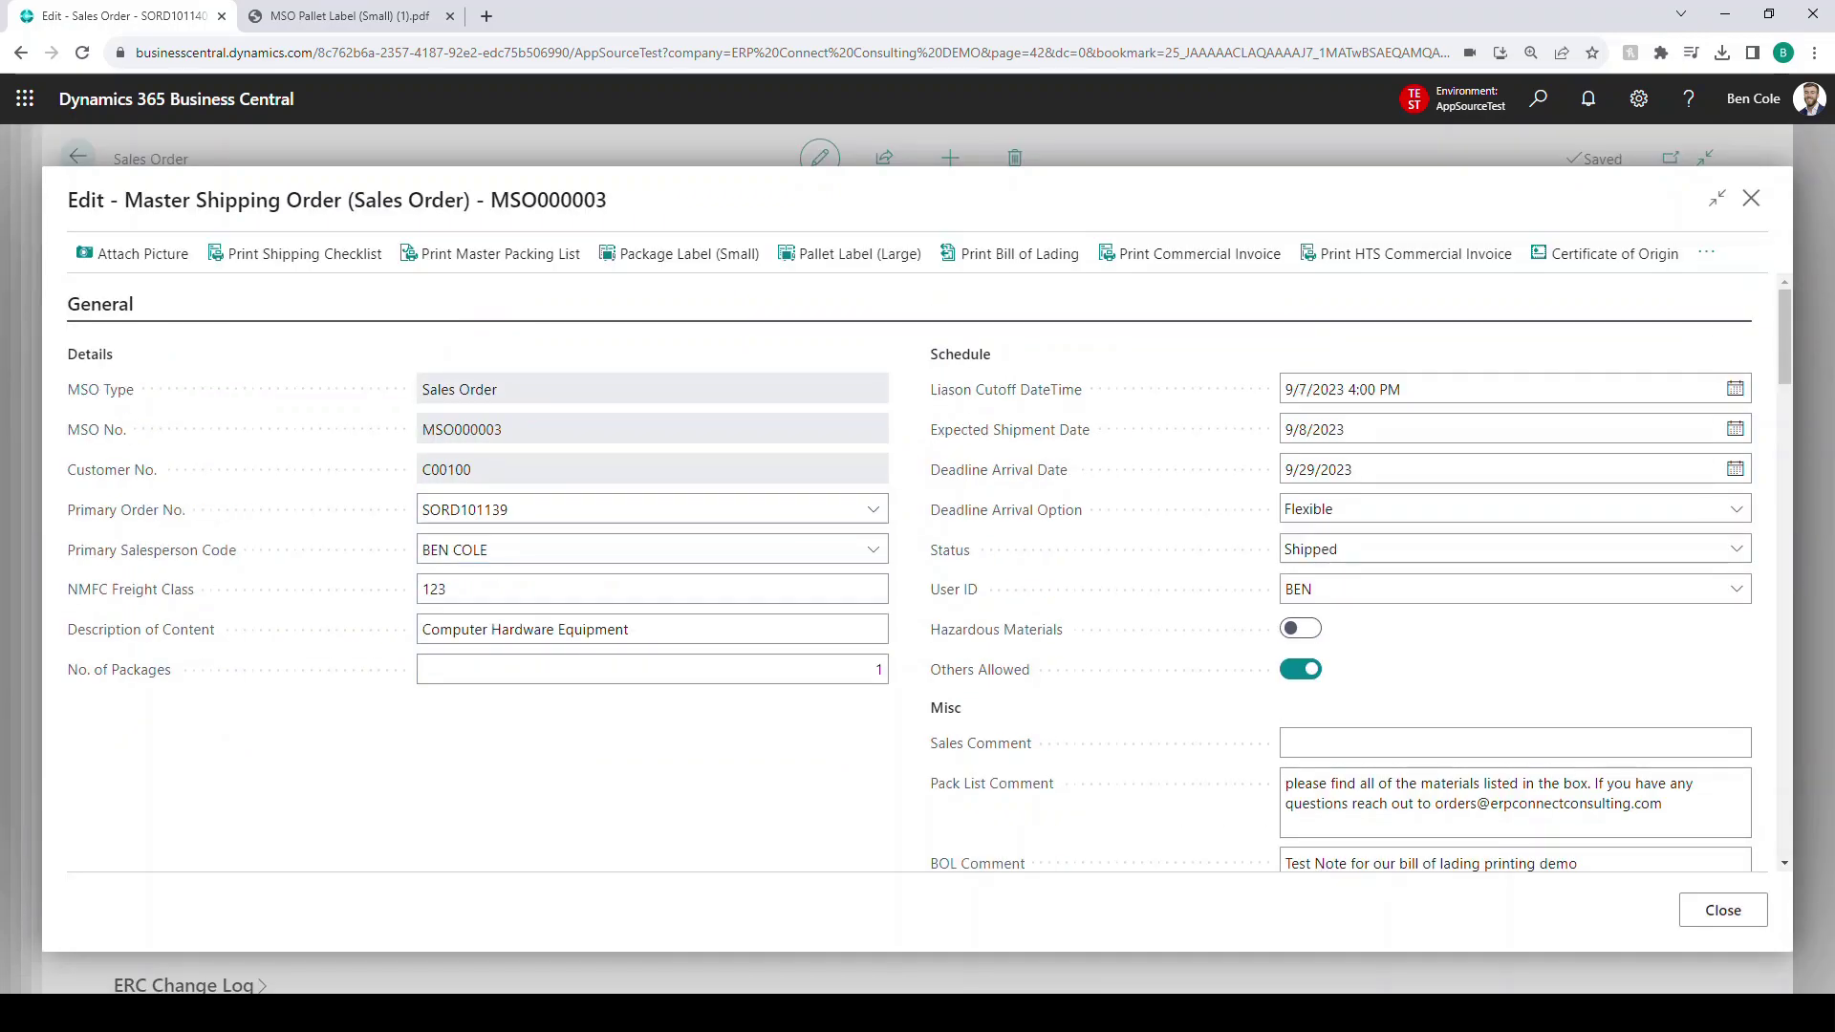
pyautogui.scroll(-8, 908, 574)
pyautogui.scroll(-6, 907, 573)
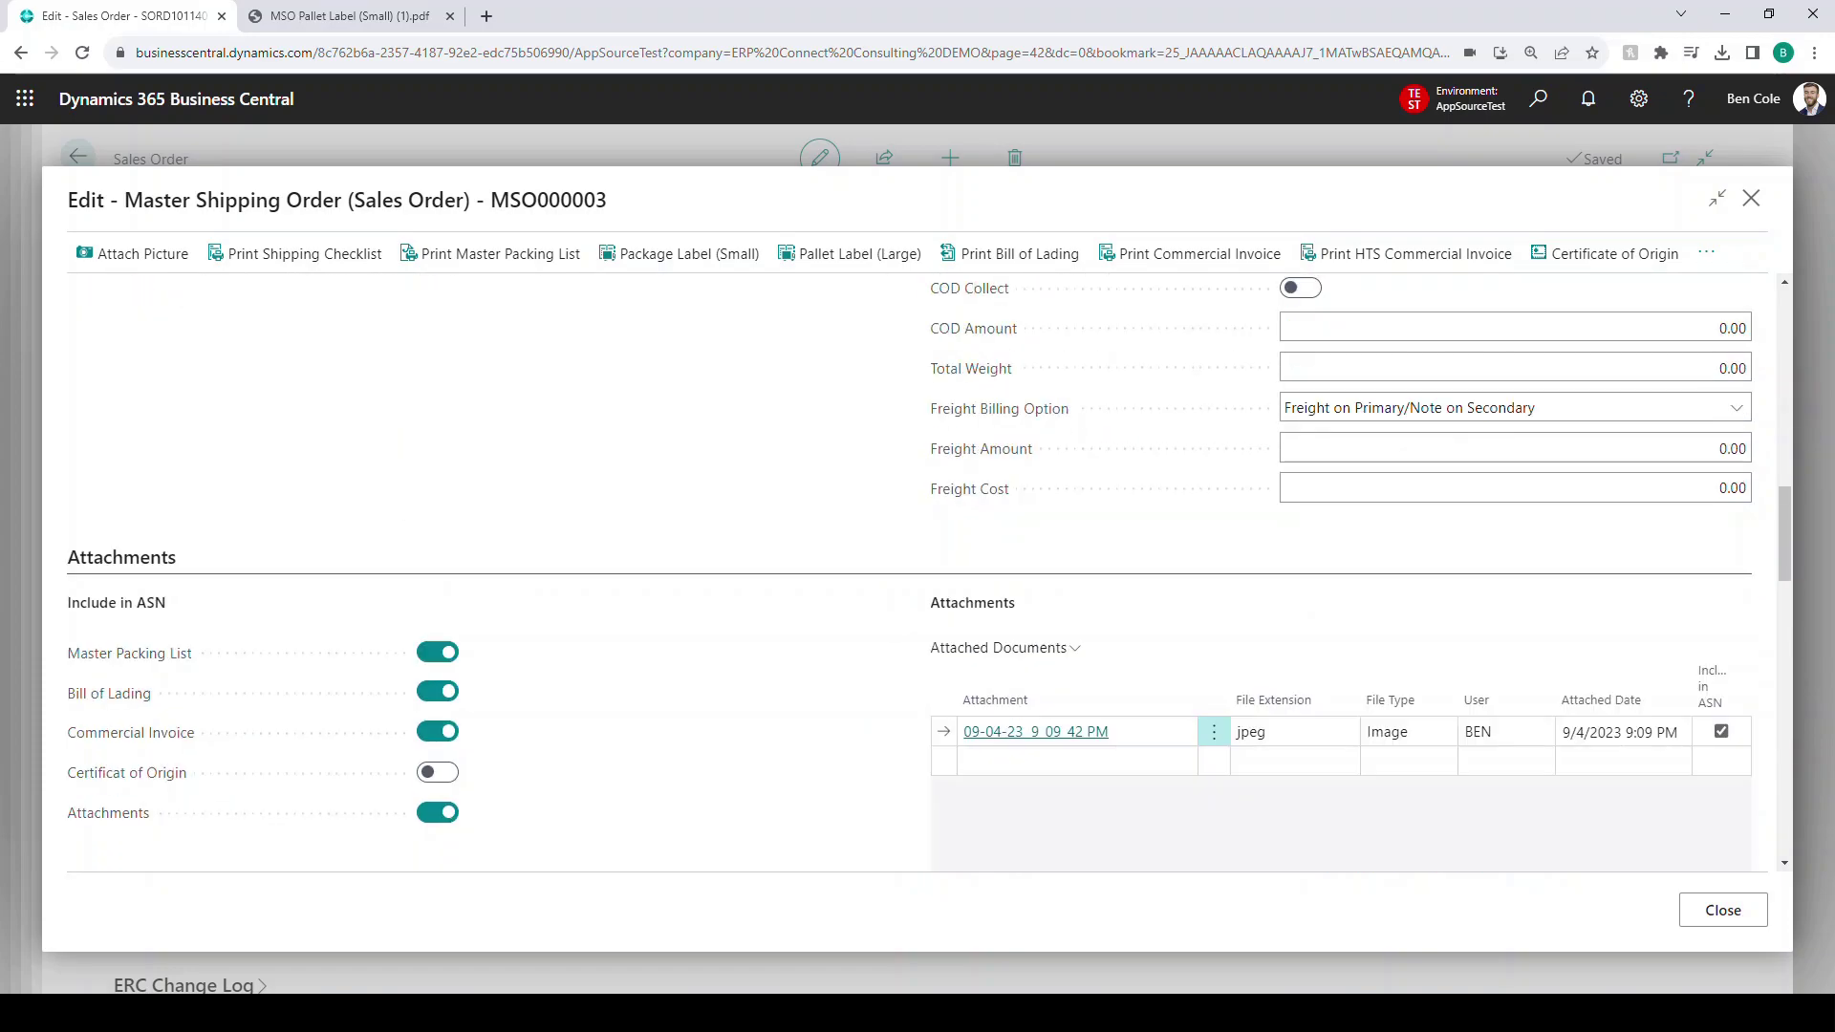
pyautogui.scroll(-7, 908, 574)
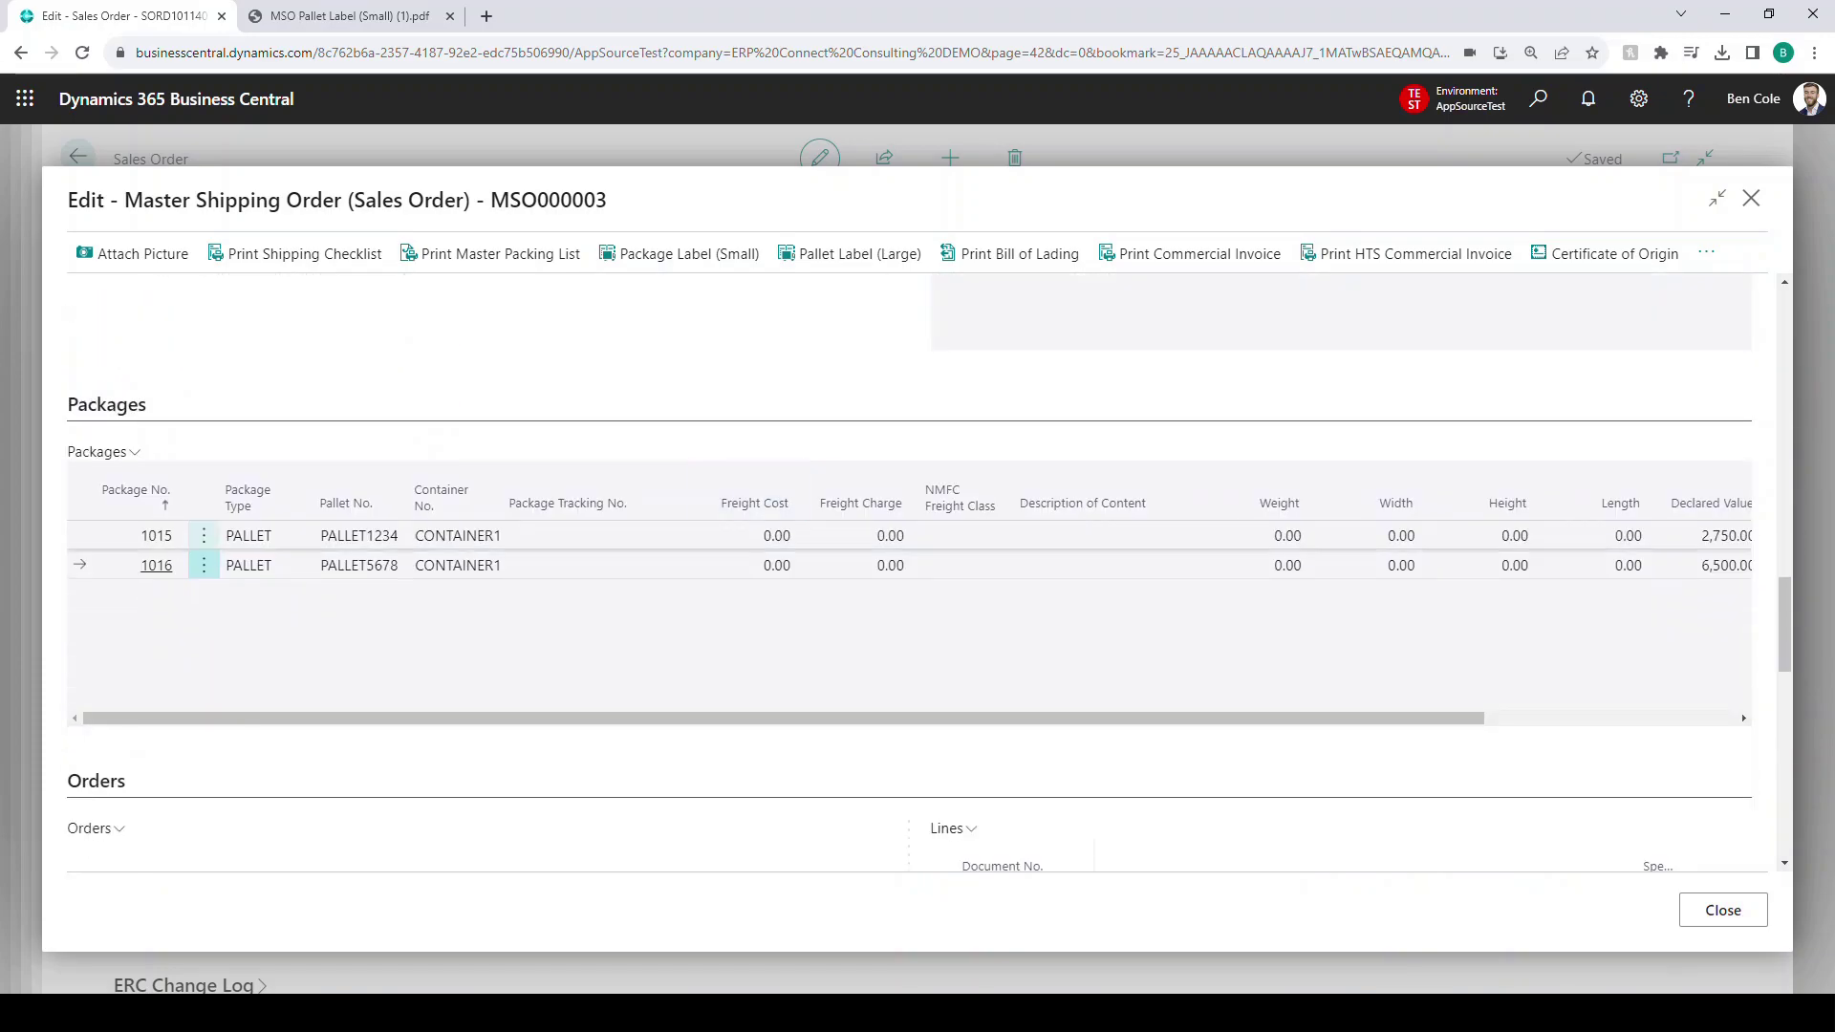
pyautogui.scroll(-2, 755, 506)
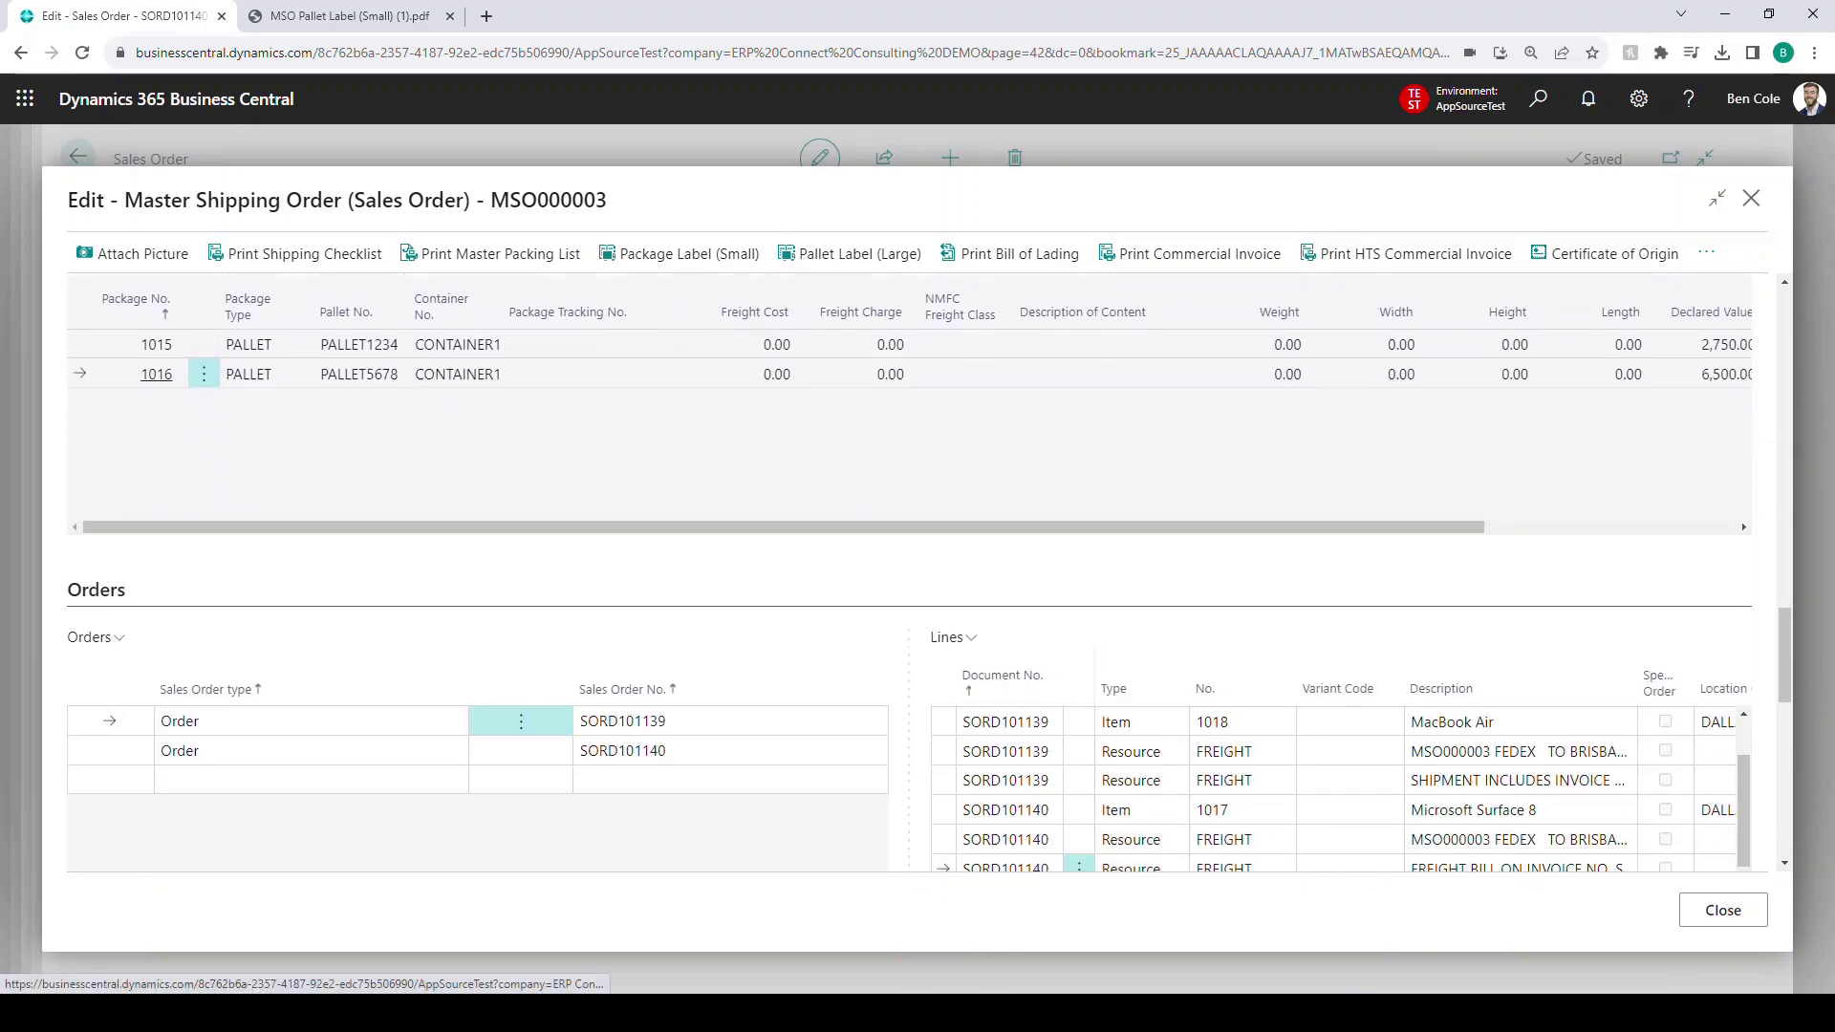
pyautogui.scroll(-3, 907, 573)
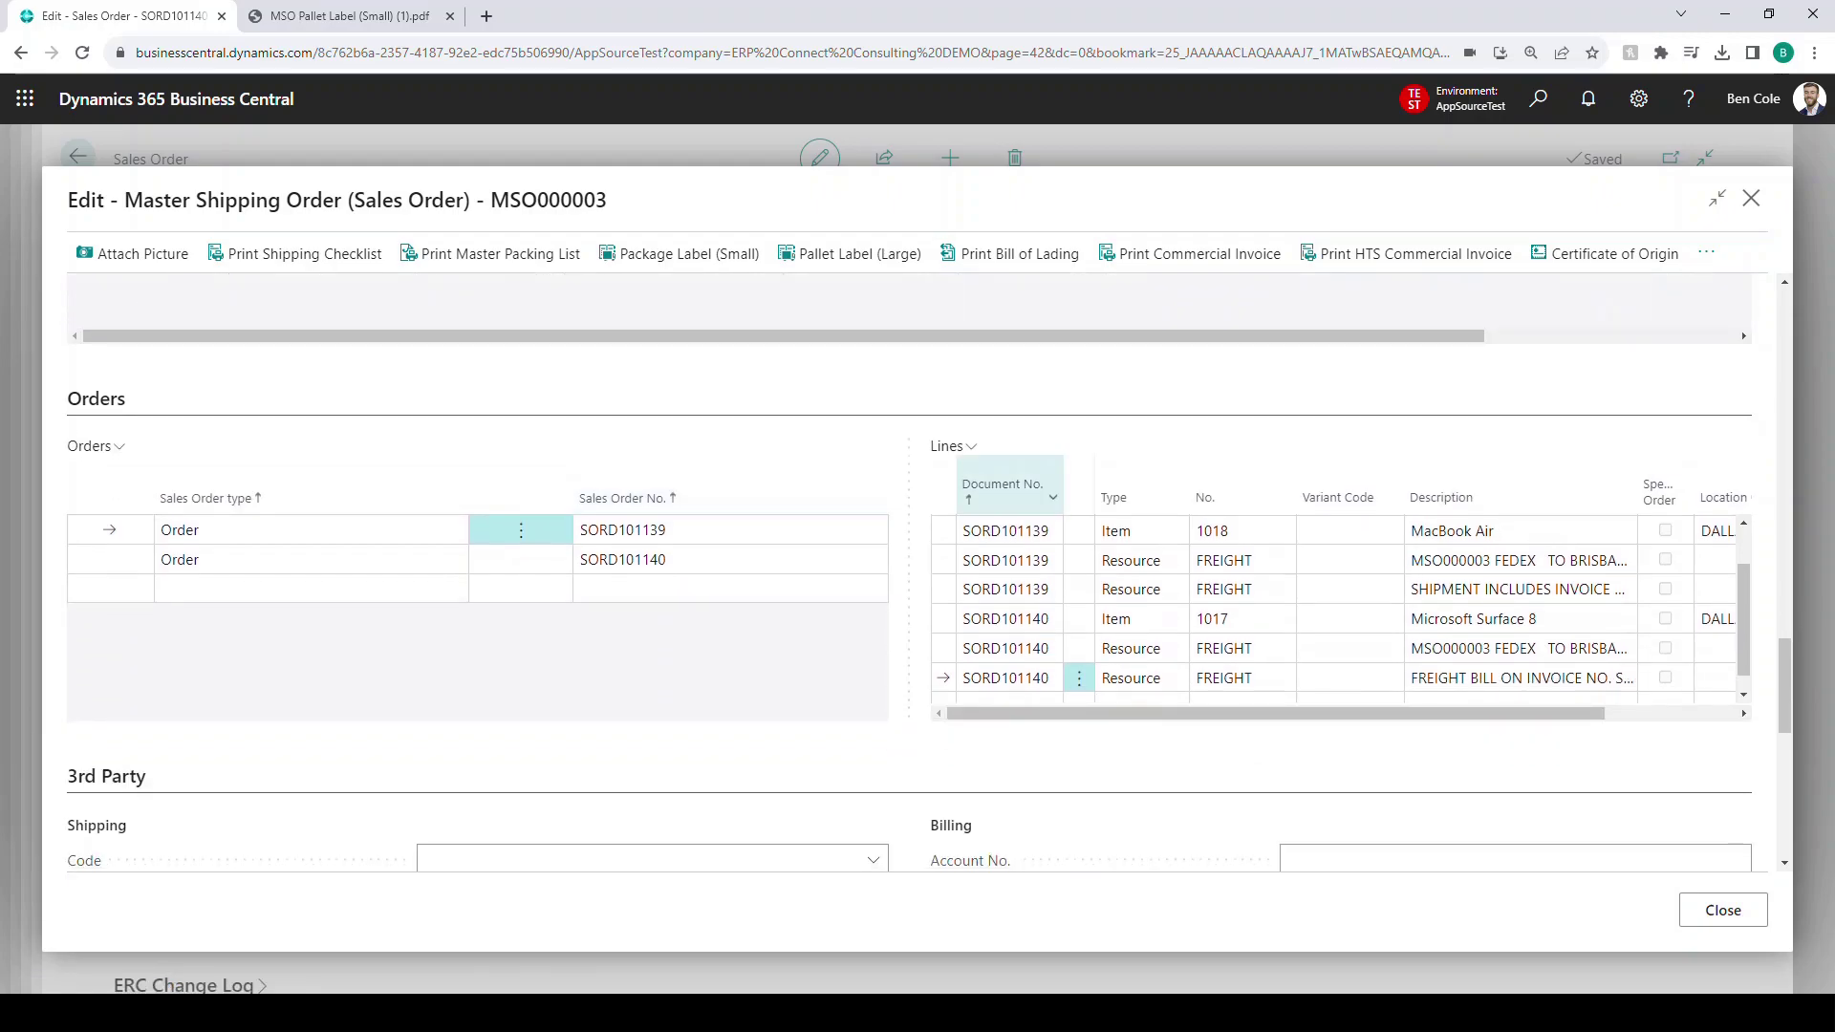
pyautogui.scroll(-2, 908, 573)
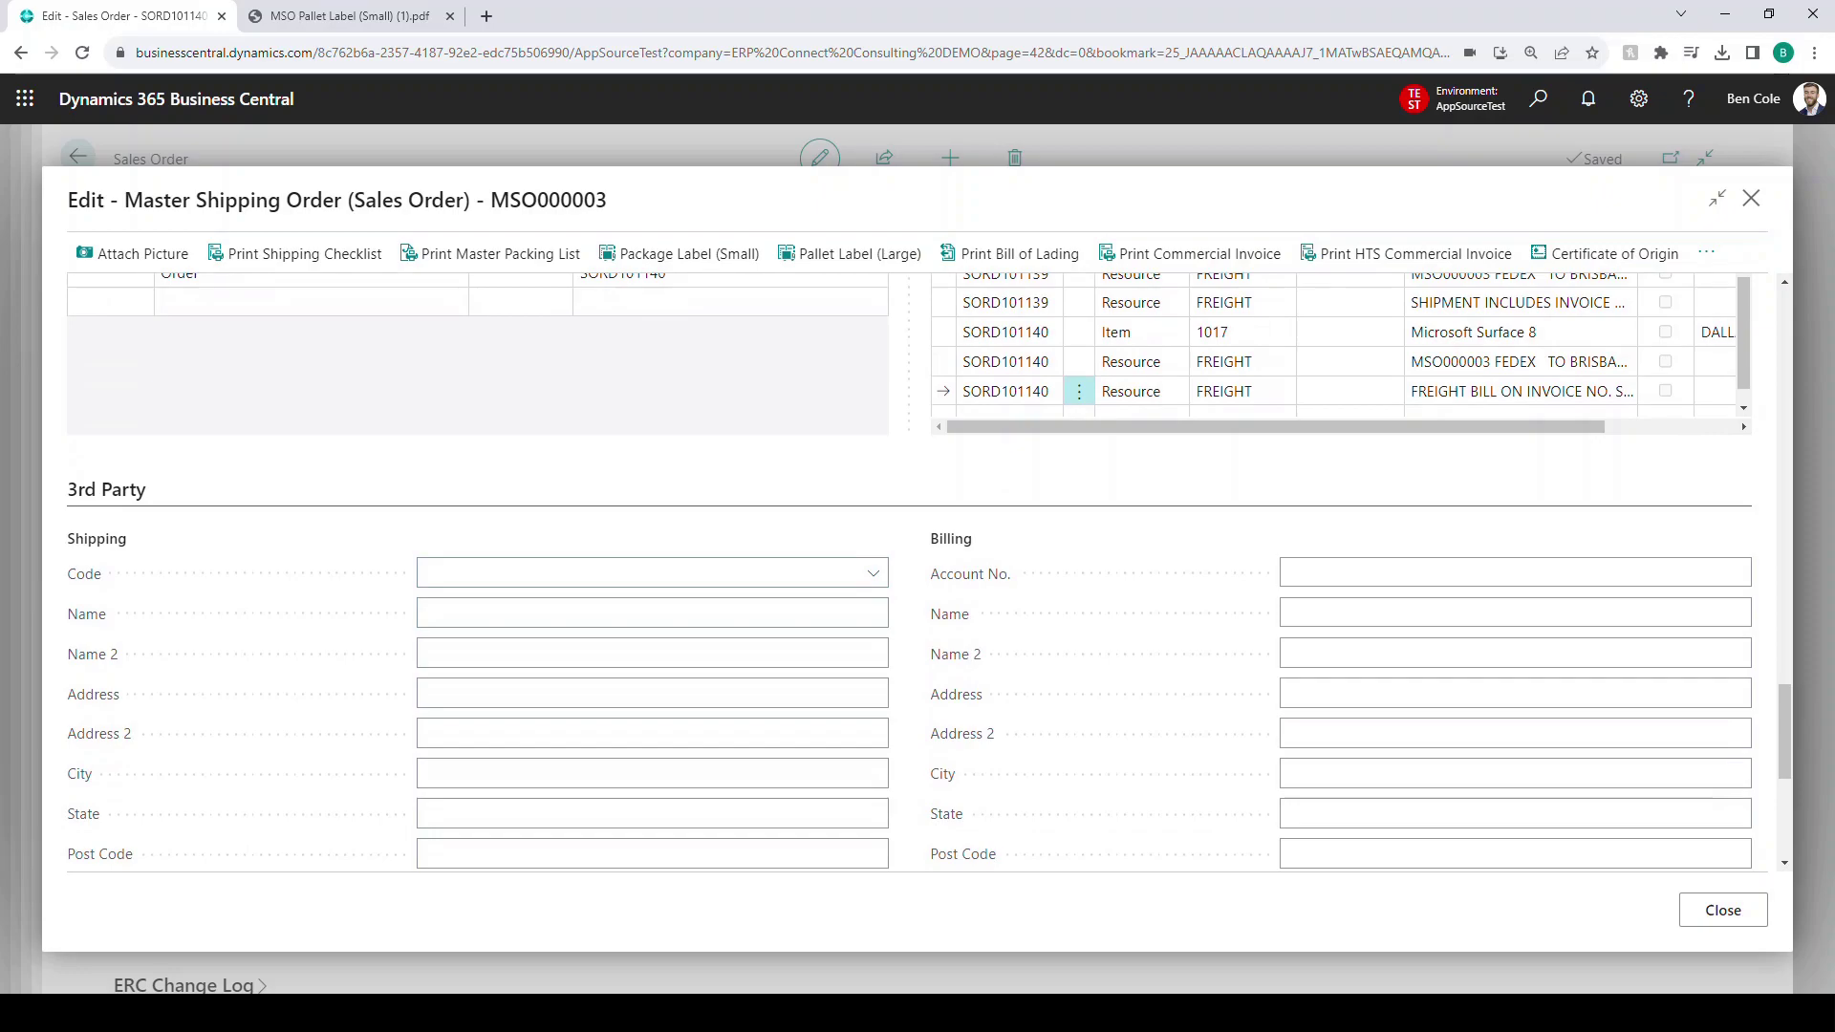
pyautogui.scroll(-5, 907, 573)
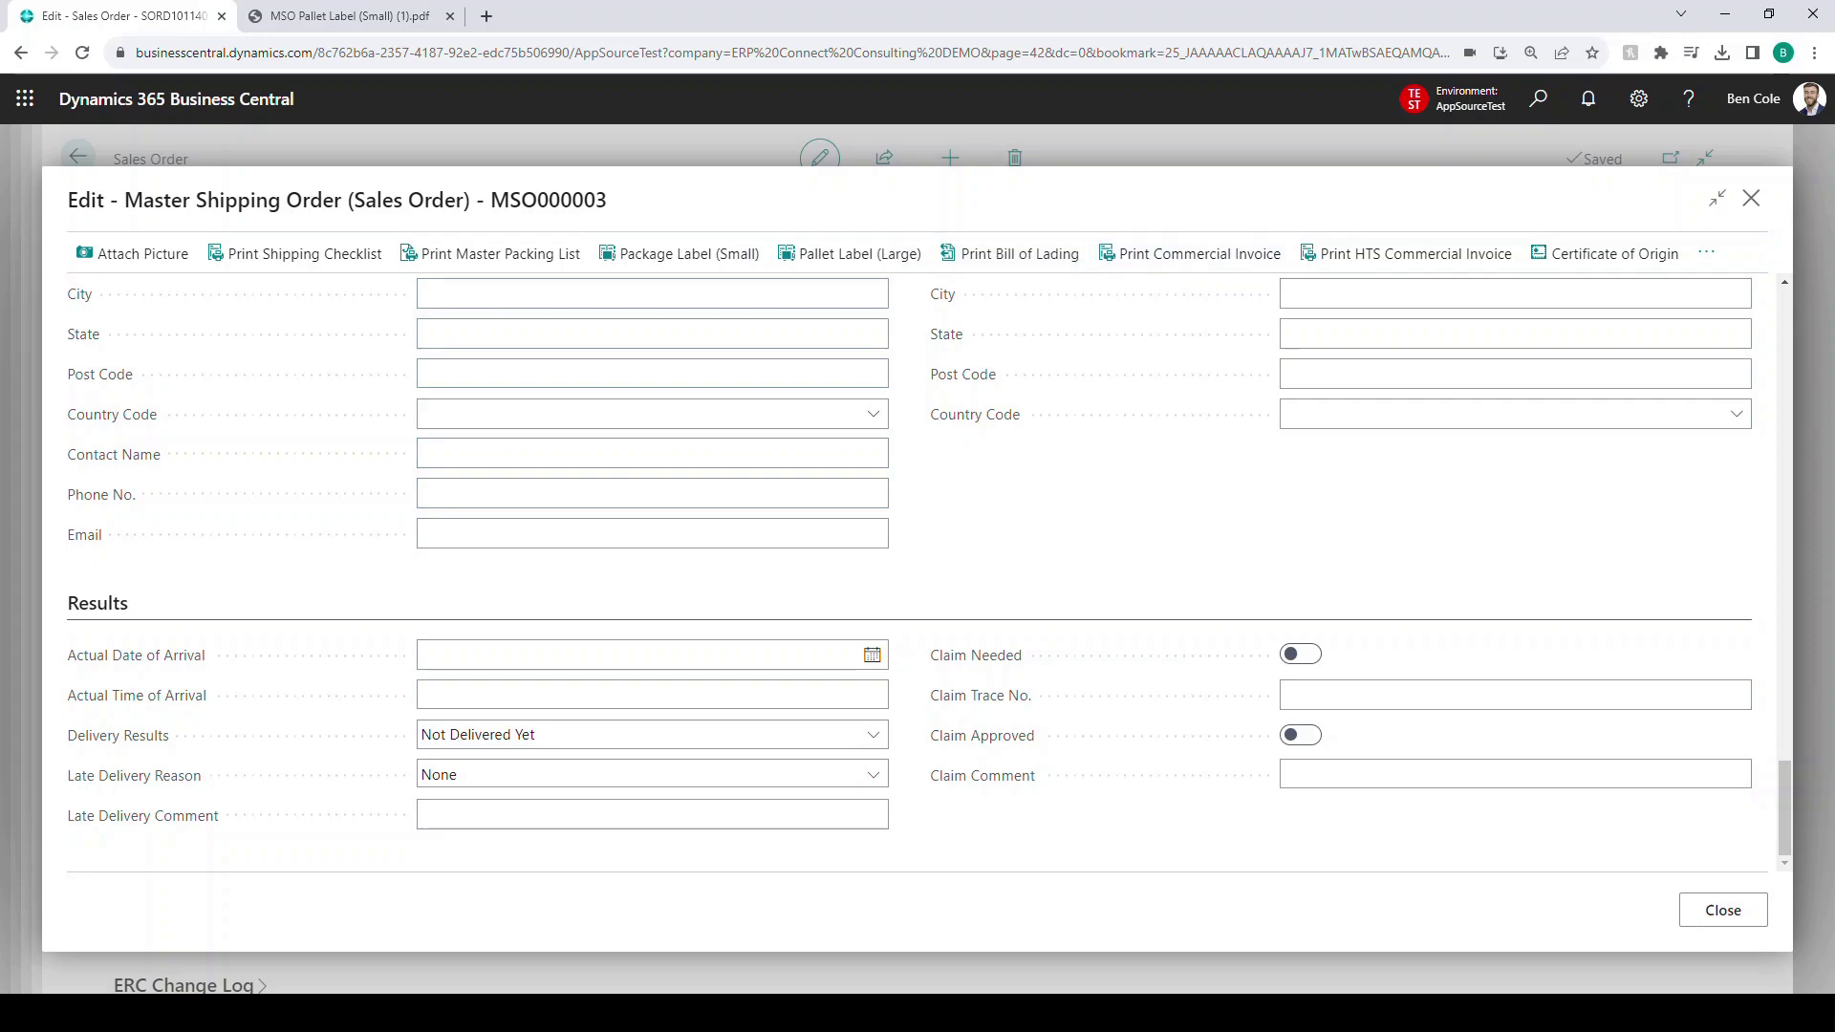
pyautogui.click(1705, 252)
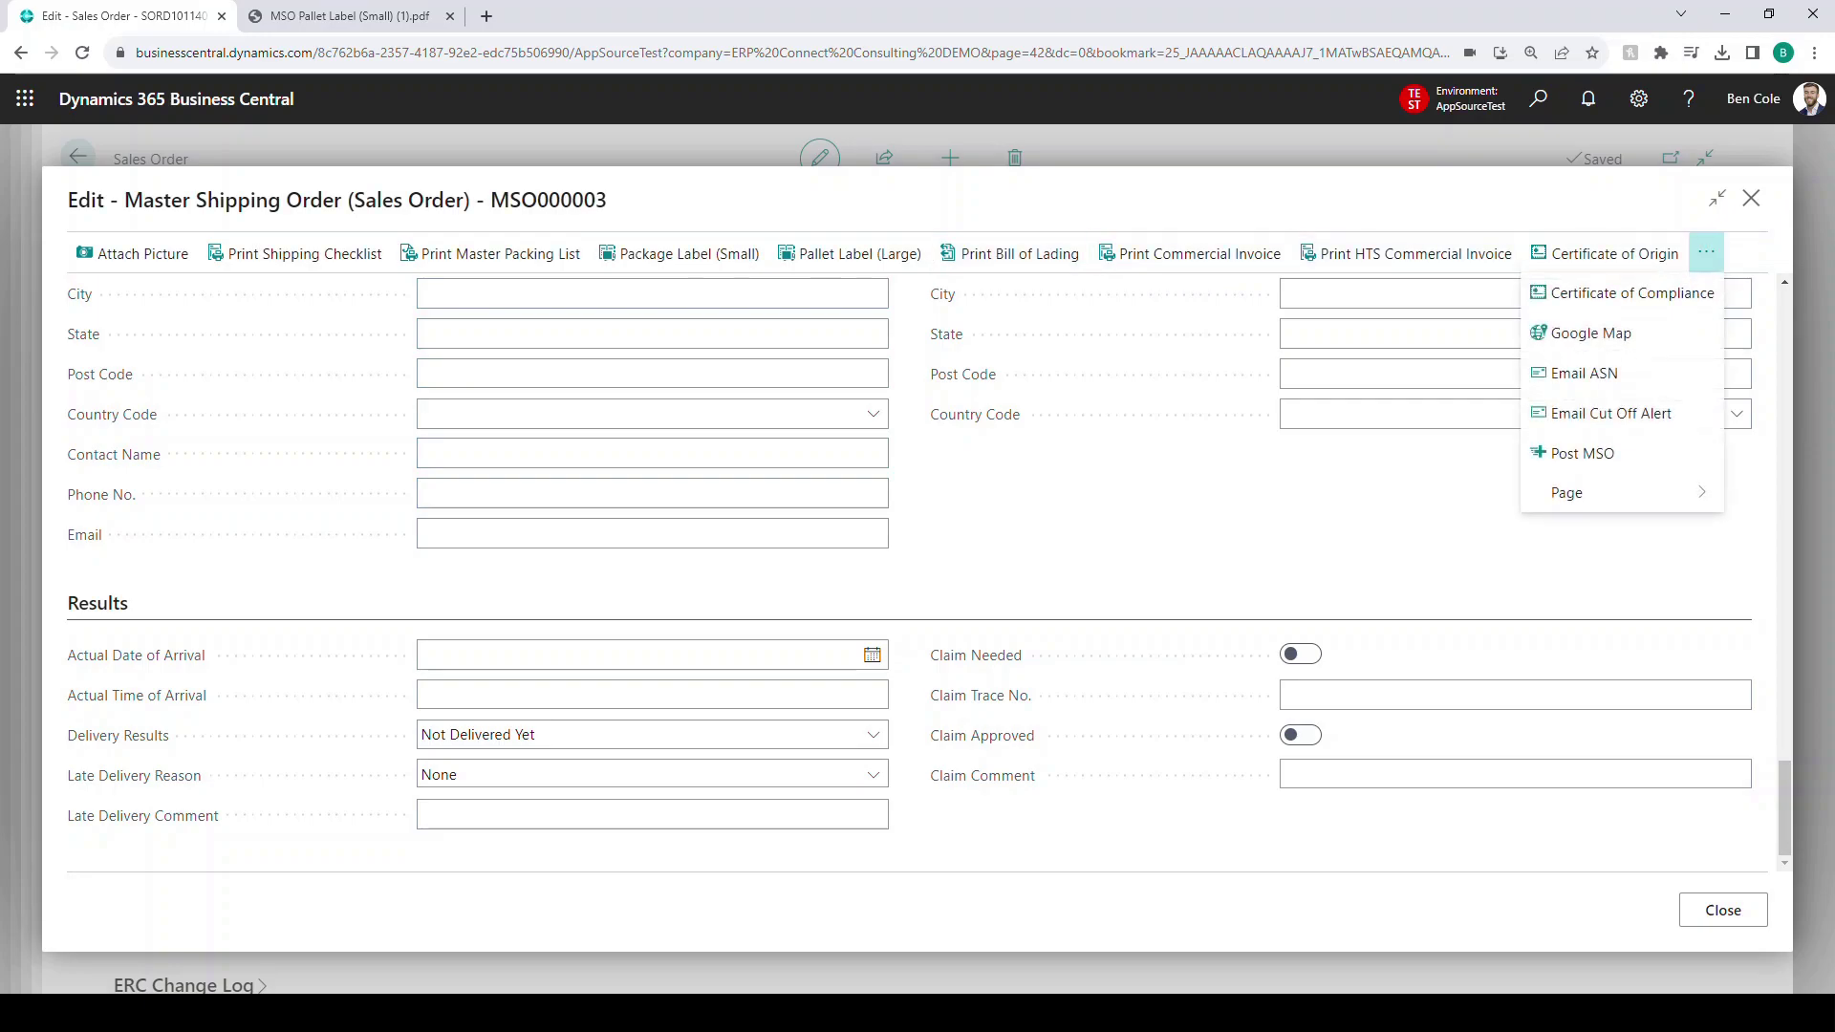